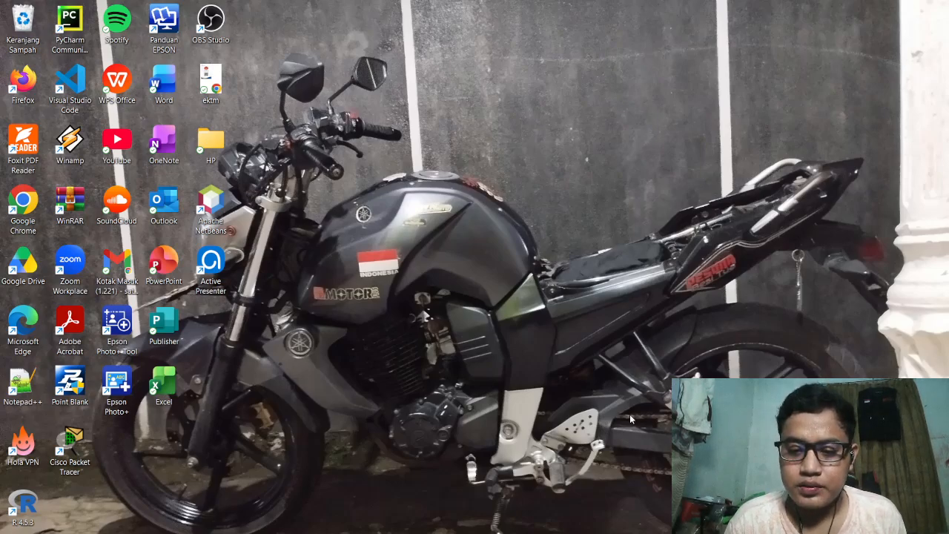
Review the Tugas.3 assignment instructions in Chrome and switch to Cisco Packet Tracer
mouse_move(605, 532)
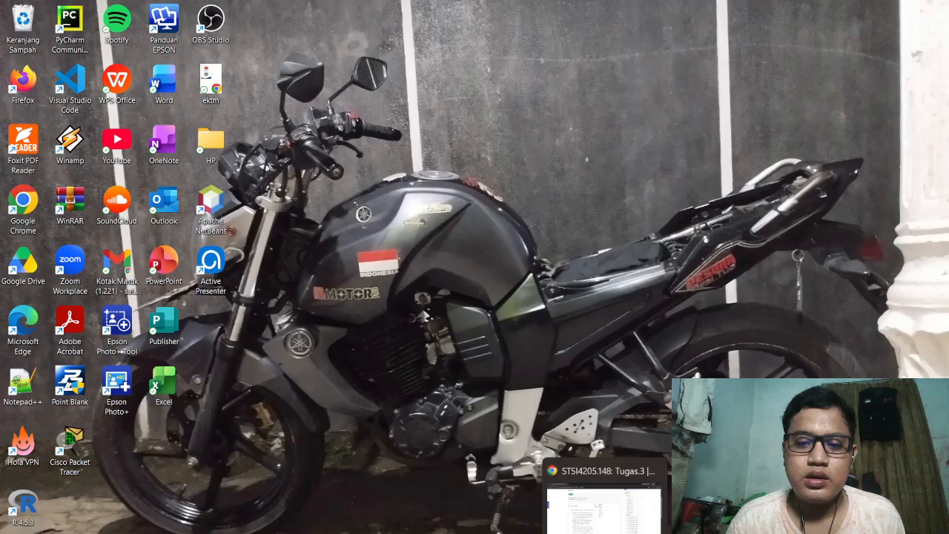
left_click(605, 505)
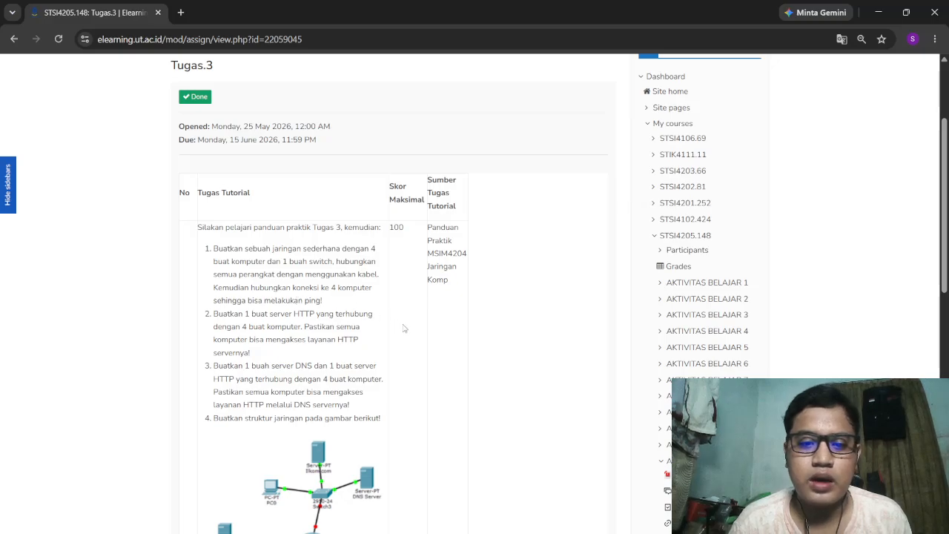
left_click(678, 531)
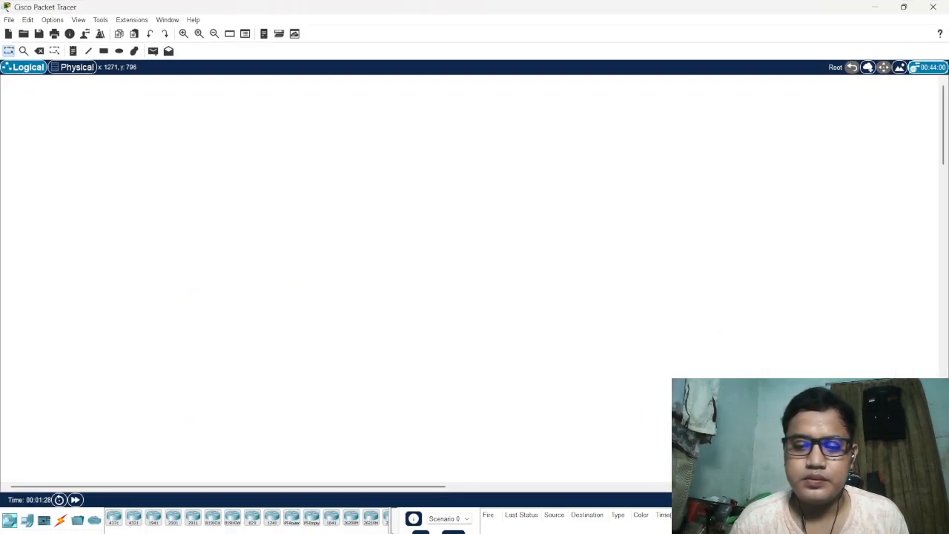
Place four PC end devices, PC0 to PC3, in a vertical column in the logical workspace
left_click(27, 520)
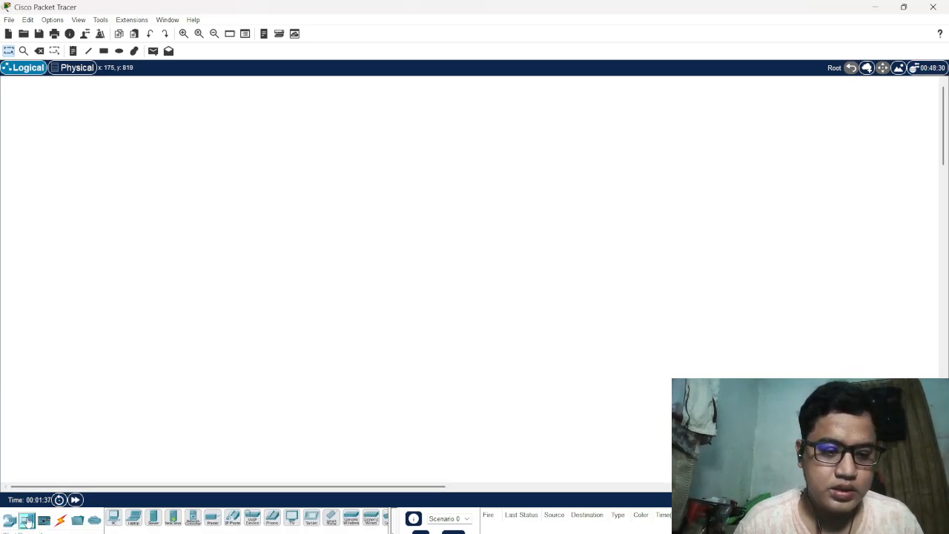
left_click(115, 521)
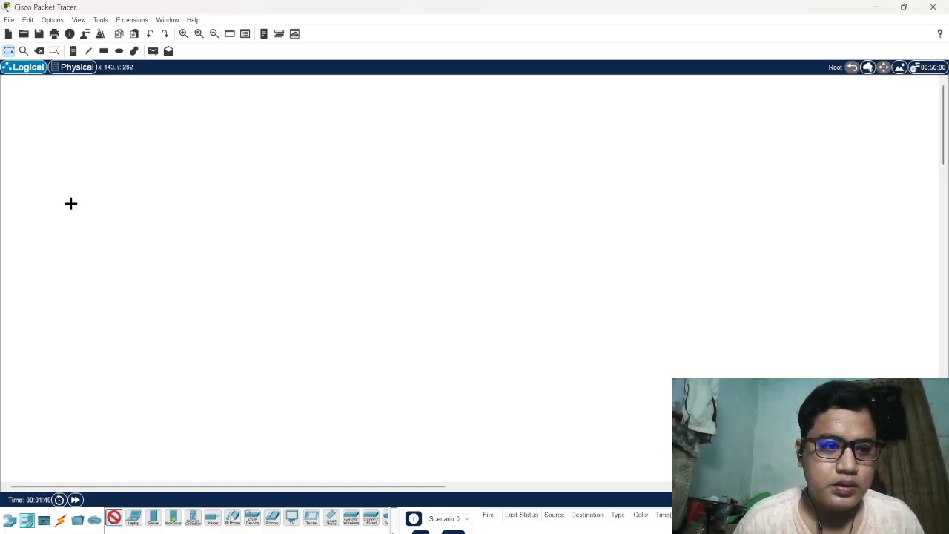
left_click(55, 155)
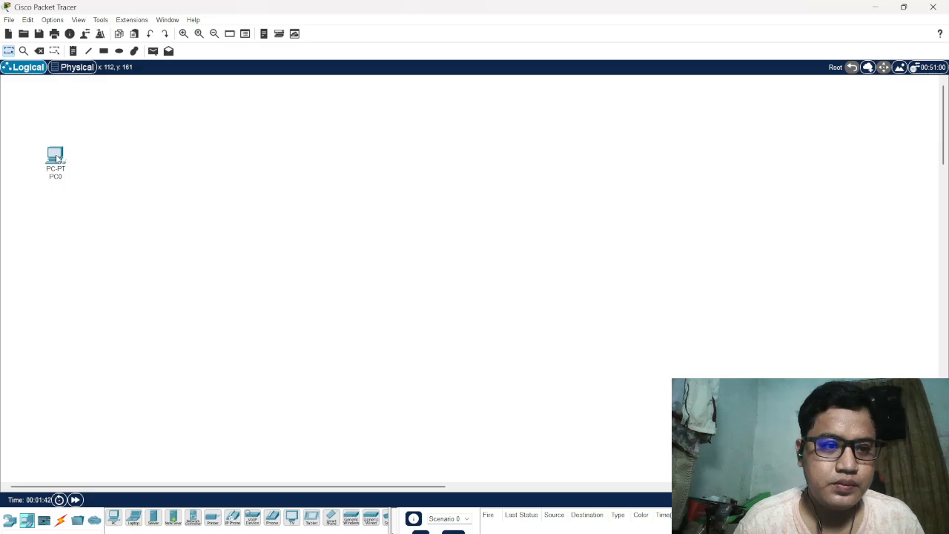
left_click(114, 518)
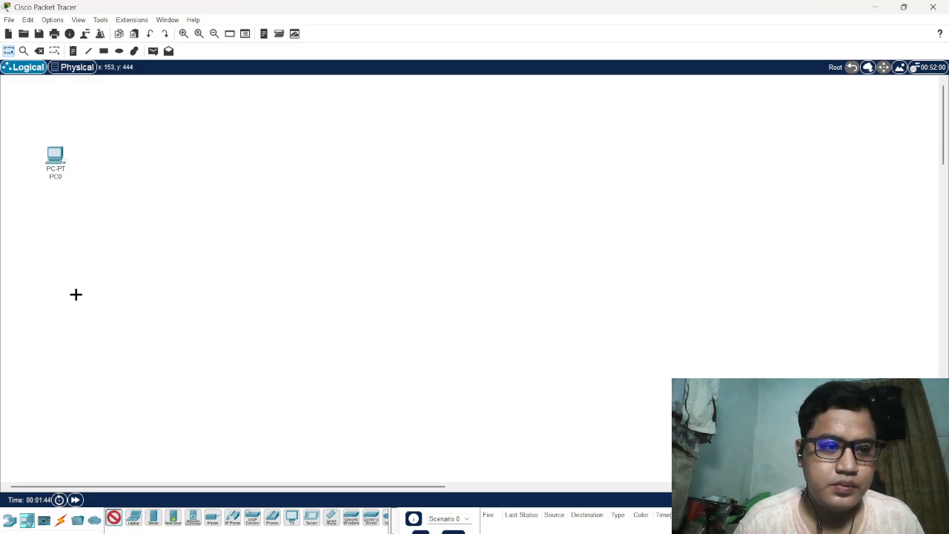
left_click(56, 226)
left_click(114, 518)
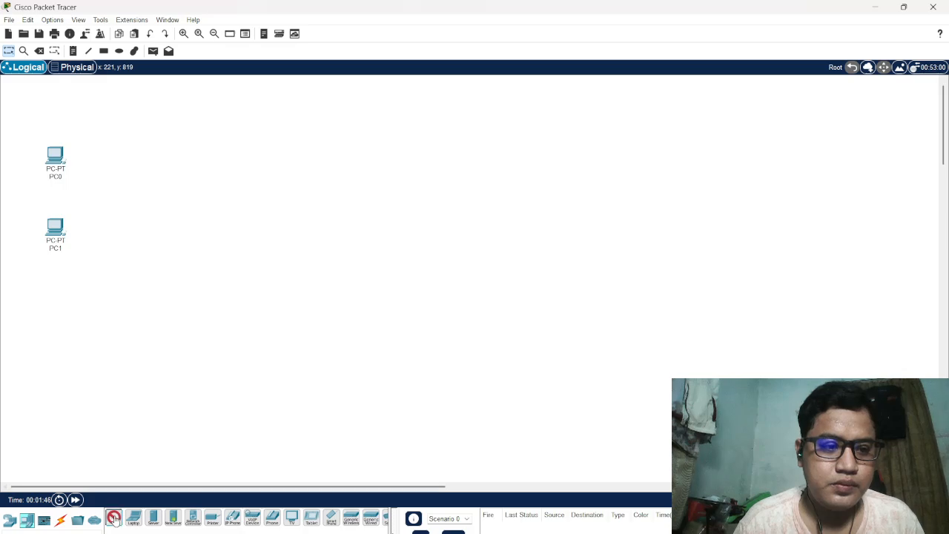
left_click(52, 303)
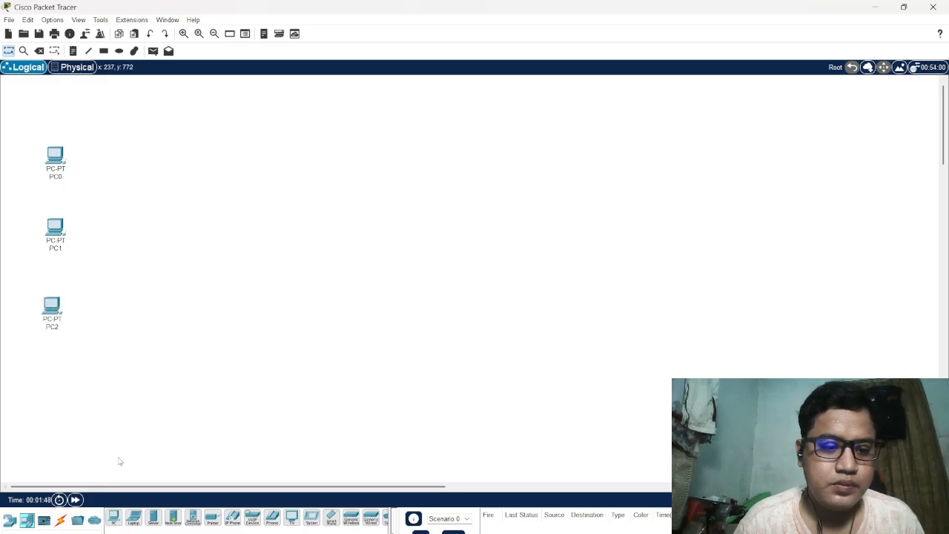
left_click(113, 518)
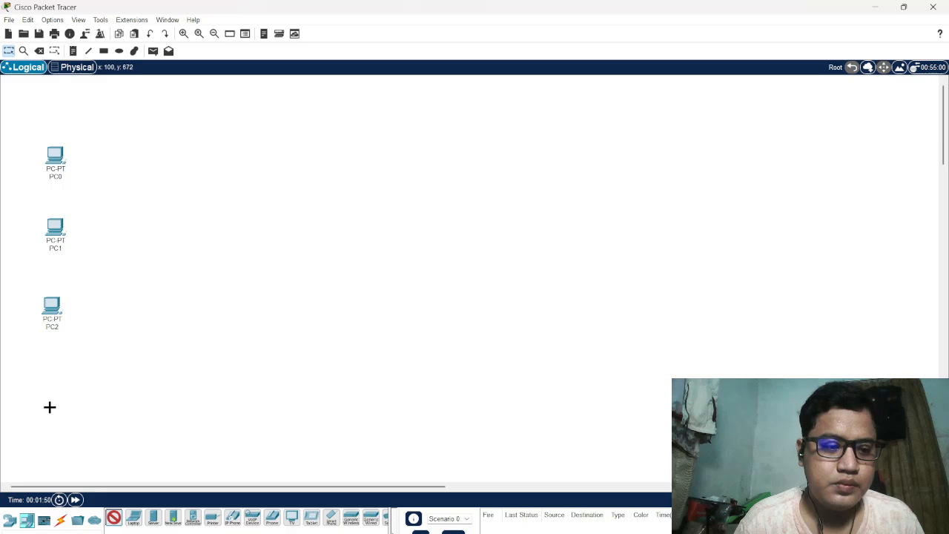
left_click(48, 411)
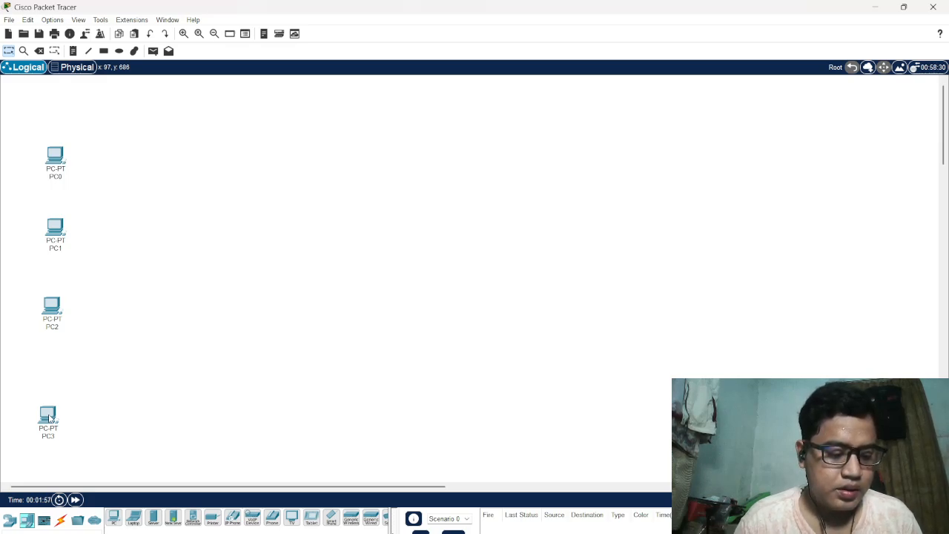
Add a 2960 switch to the right of the column of PCs, at about mid-height
left_click(11, 521)
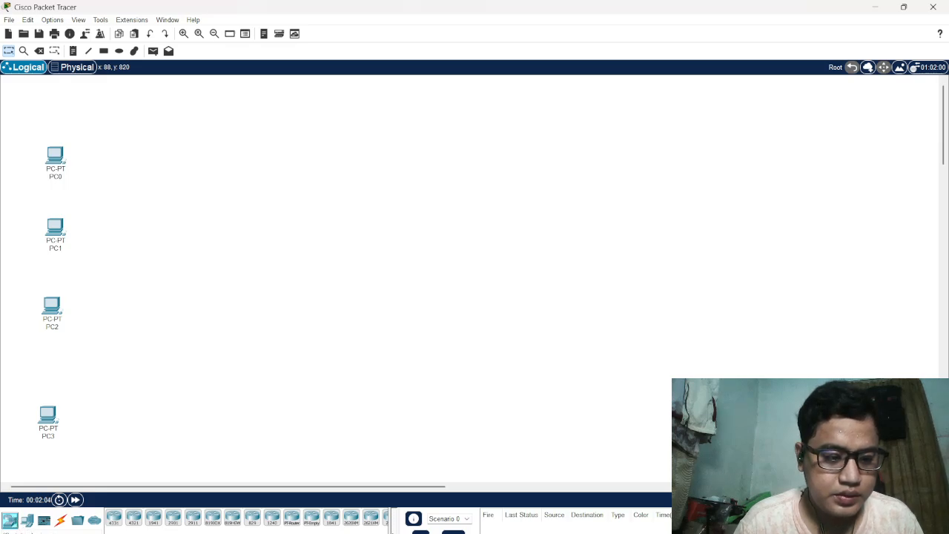
left_click(27, 530)
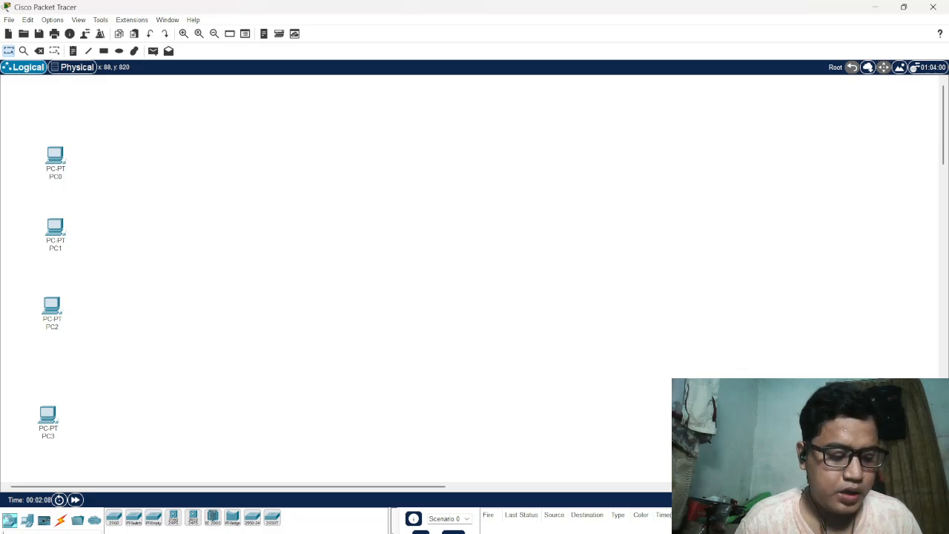
left_click(113, 518)
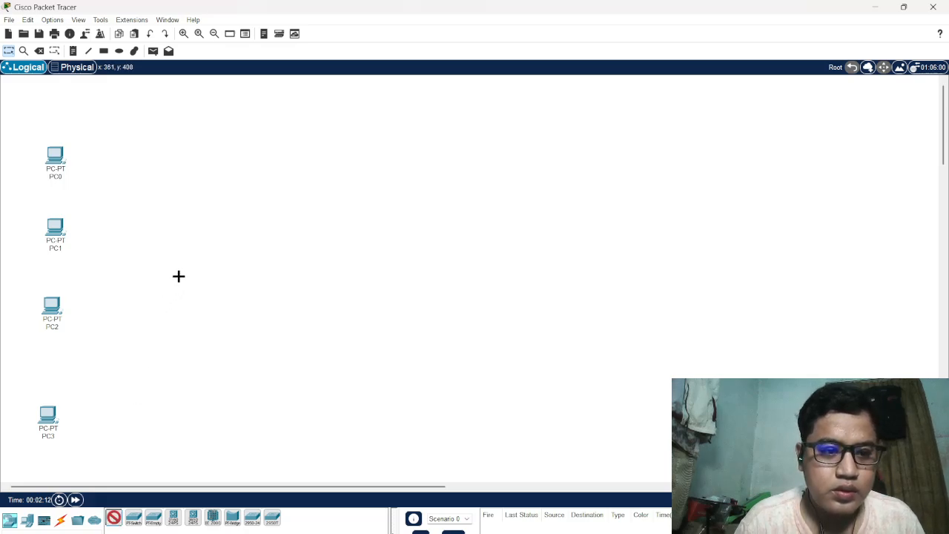
left_click(198, 277)
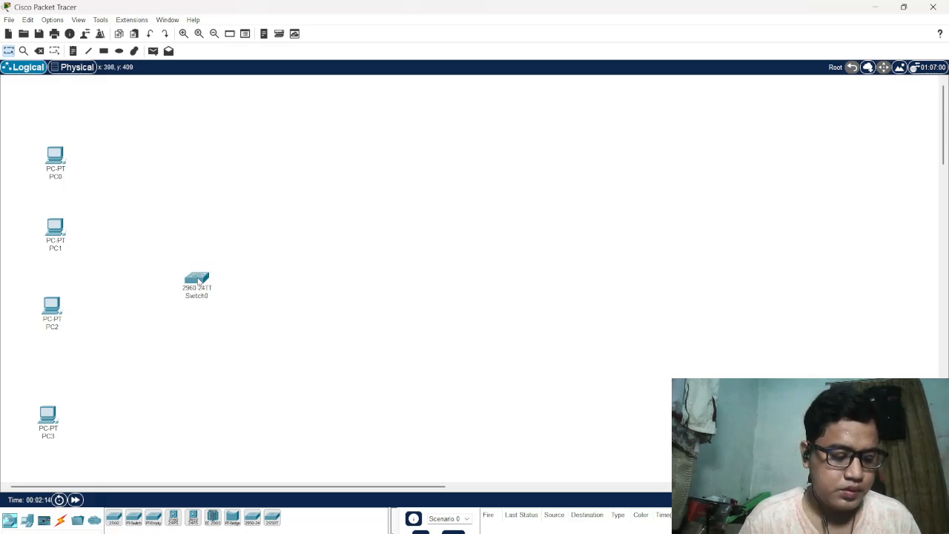
Cable PC0 and PC1 to Switch0 using the automatic connection type
left_click(61, 523)
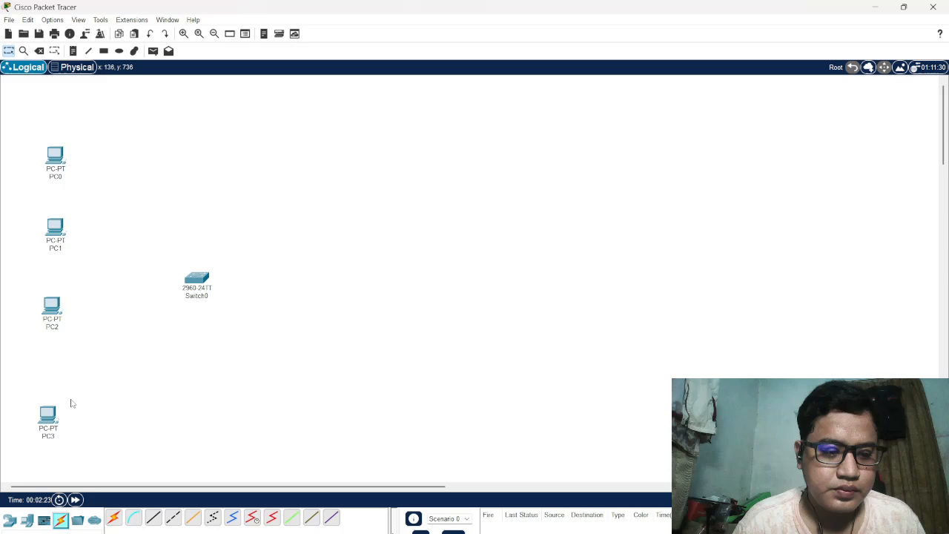
left_click(114, 518)
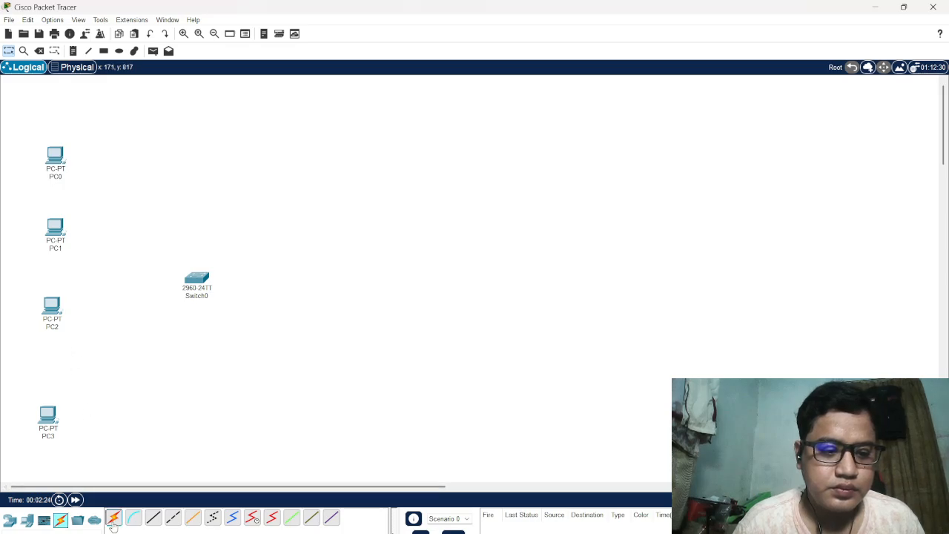
left_click(55, 156)
left_click(197, 277)
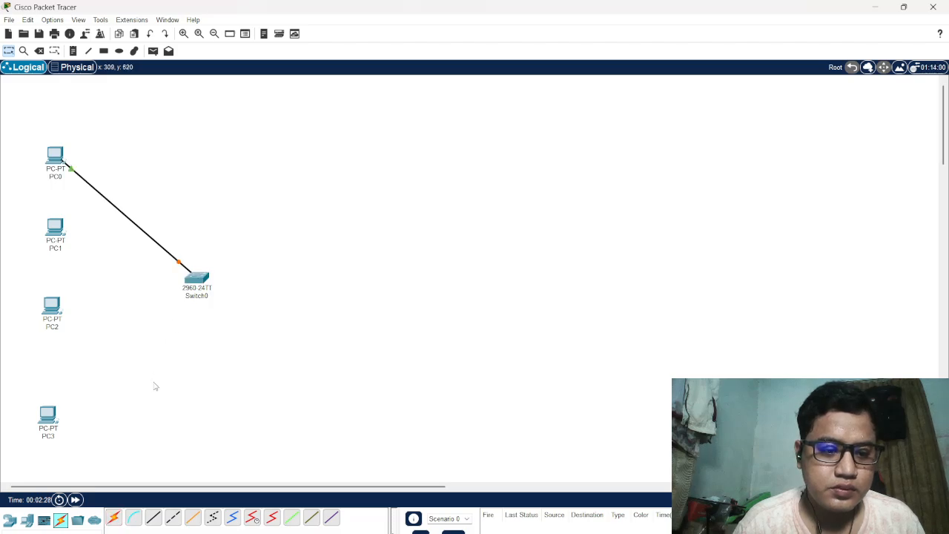
left_click(113, 518)
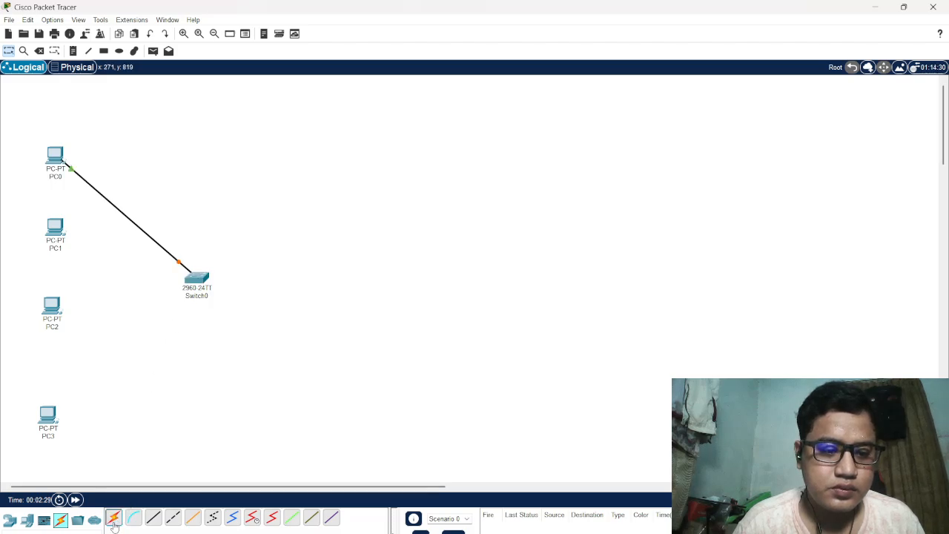
left_click(54, 230)
left_click(197, 281)
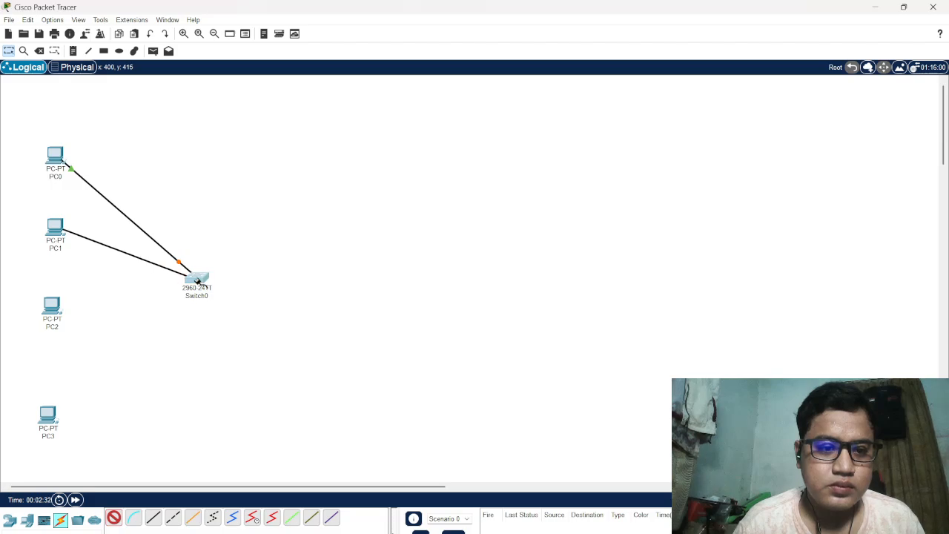
Cable PC2 and PC3 to Switch0 using the automatic connection type
left_click(113, 519)
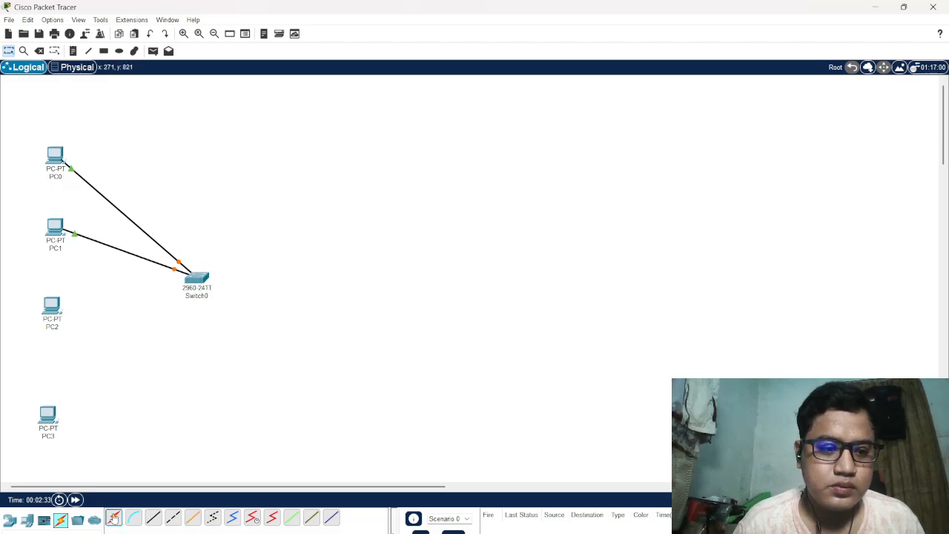
left_click(52, 308)
left_click(197, 280)
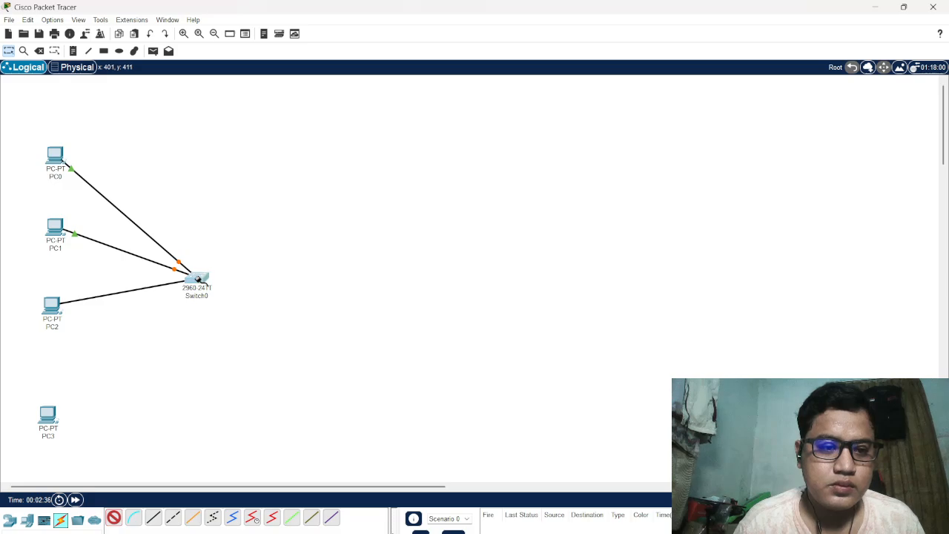
left_click(114, 519)
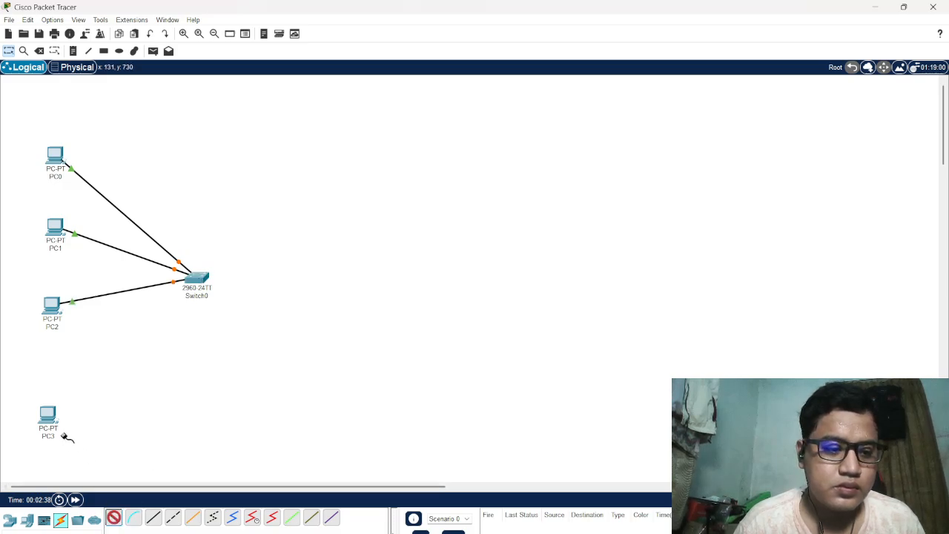
left_click(47, 415)
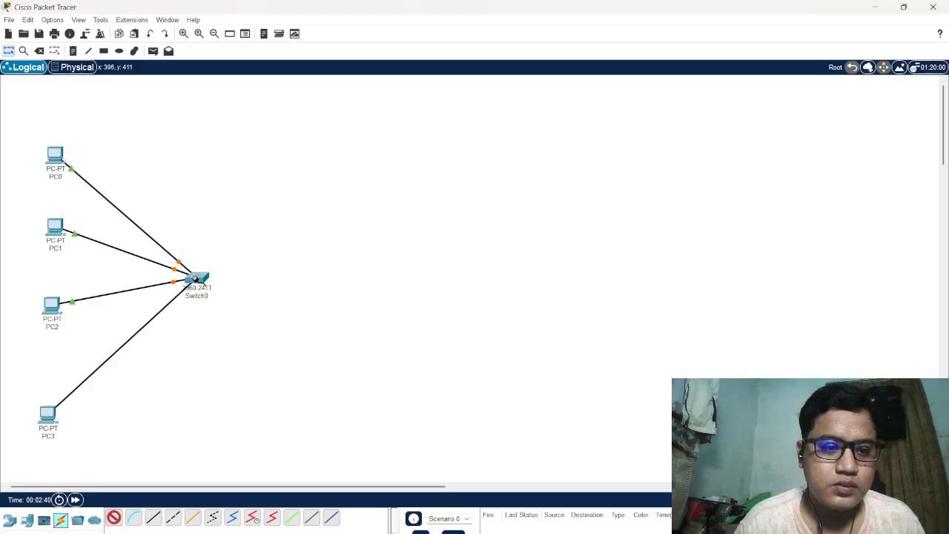
left_click(197, 280)
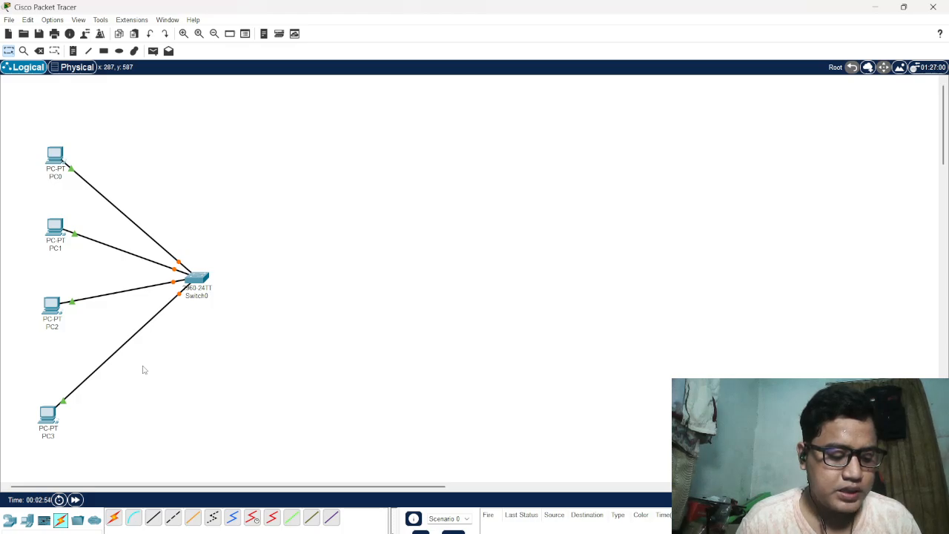
Give PC0's FastEthernet0 interface the static IPv4 address 192.168.10.6 with subnet mask 255.255.255.0
left_click(59, 157)
left_click(388, 155)
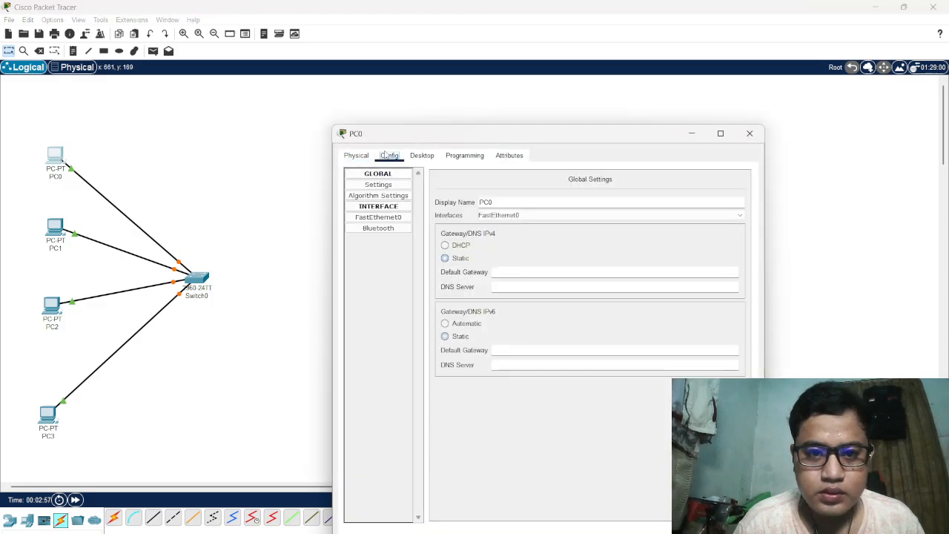
left_click(401, 219)
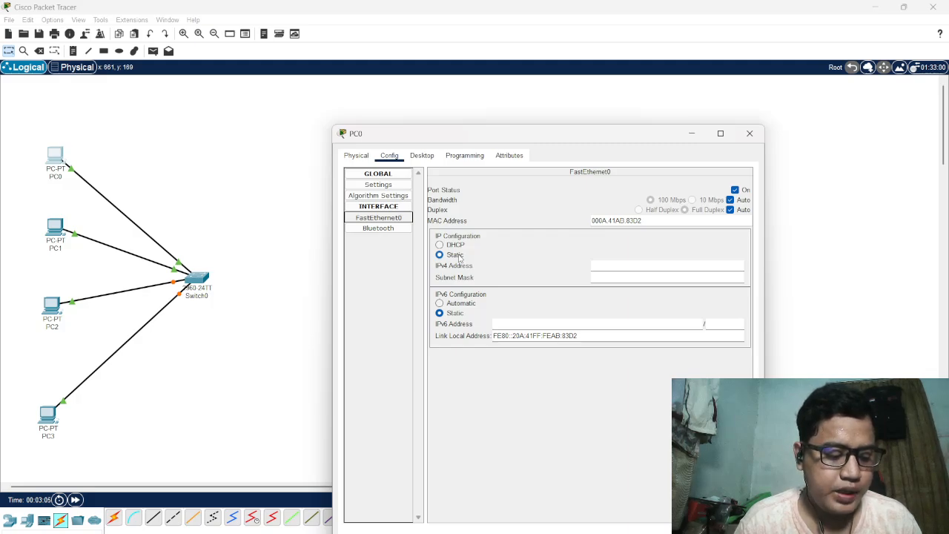
left_click(606, 263)
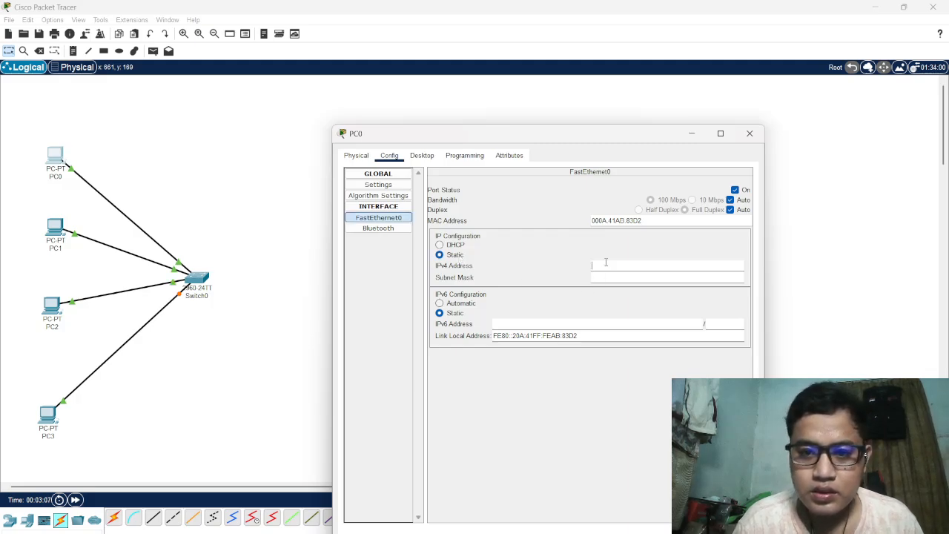
type("192")
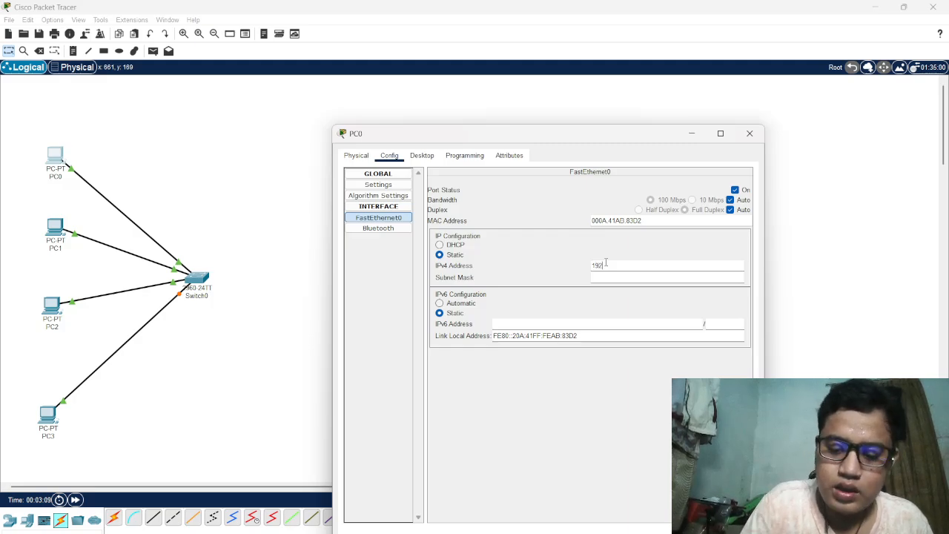
type(".168.1")
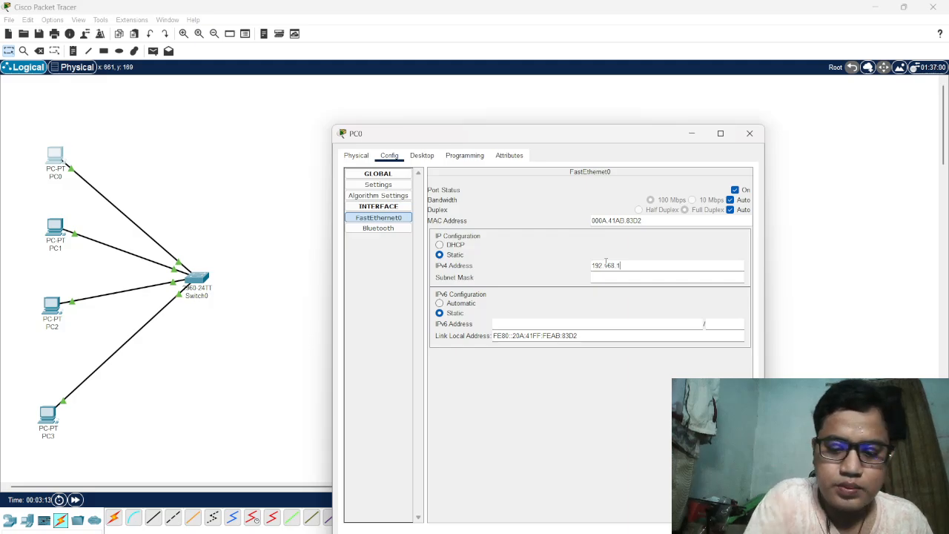
type("0.6")
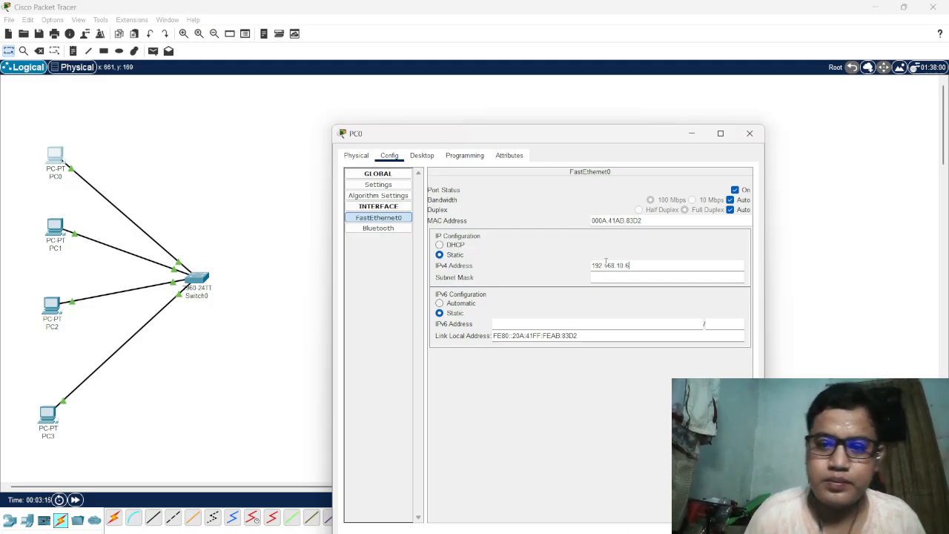
left_click_drag(632, 266, 591, 266)
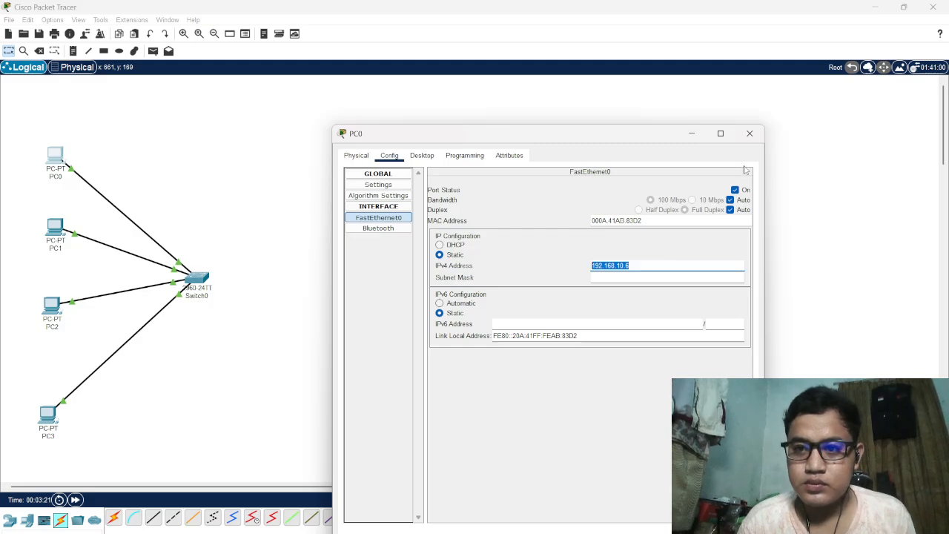
key("Tab")
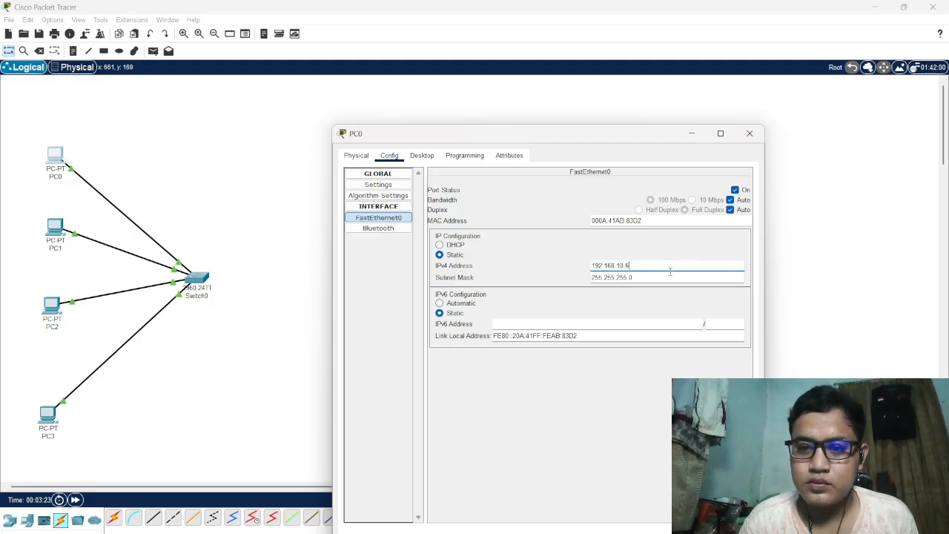
left_click(750, 133)
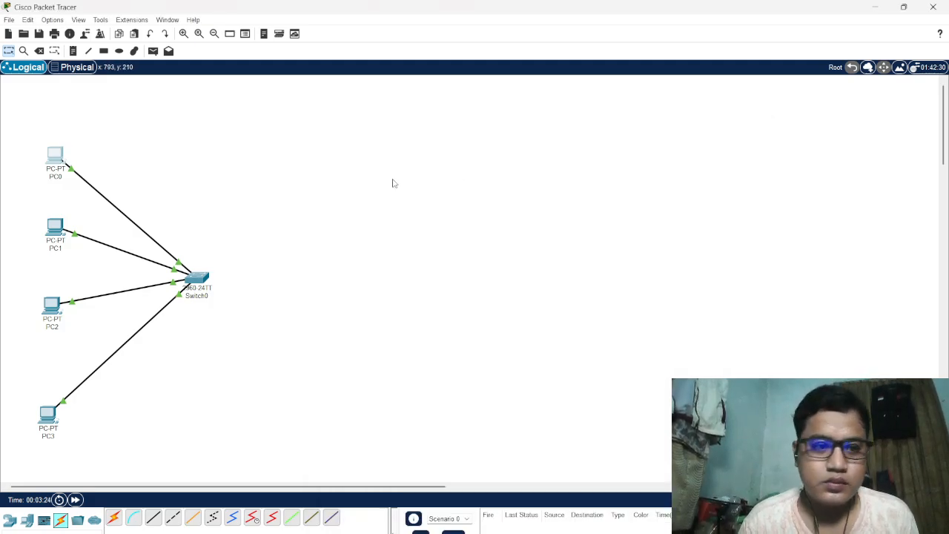
Give PC1's FastEthernet0 interface the static IPv4 address 192.168.10.7 with subnet mask 255.255.255.0
left_click(56, 228)
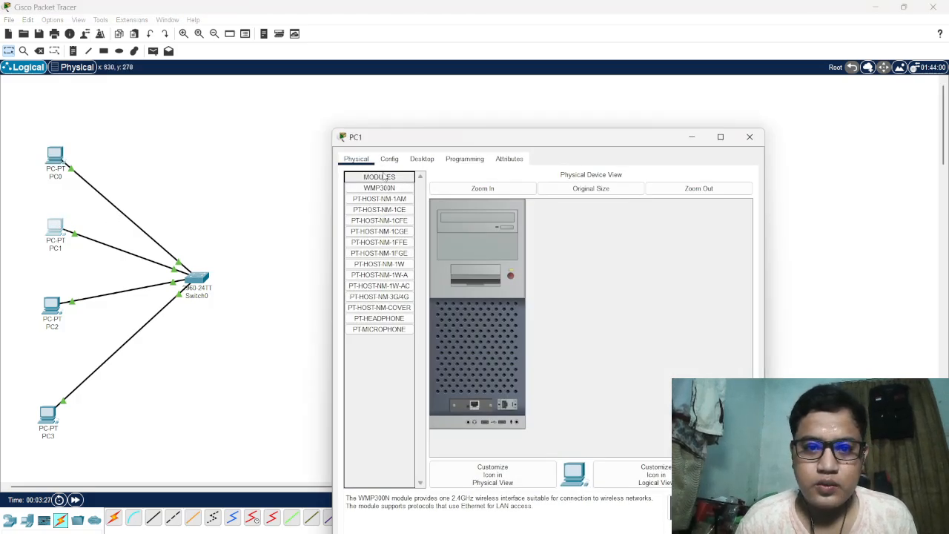
left_click(390, 159)
left_click(380, 221)
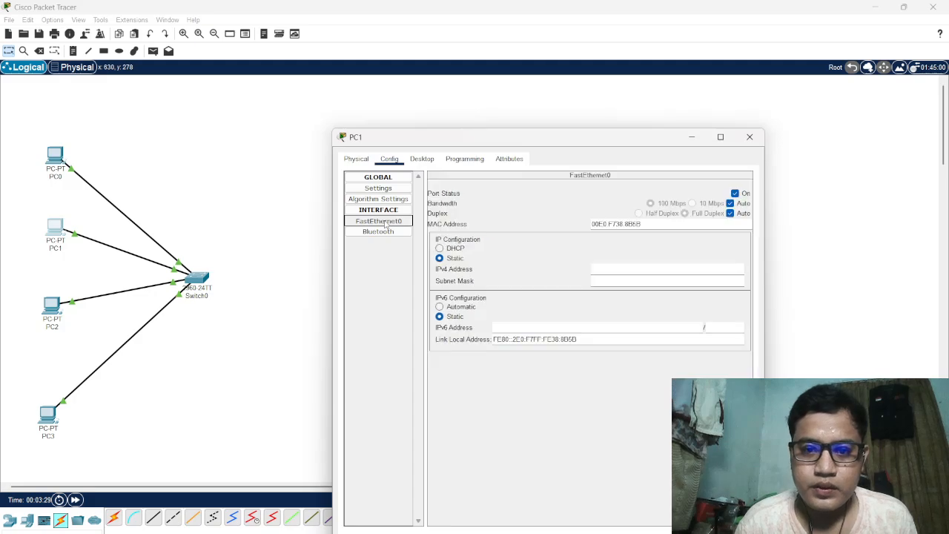
left_click(600, 272)
type("192.168.10.6")
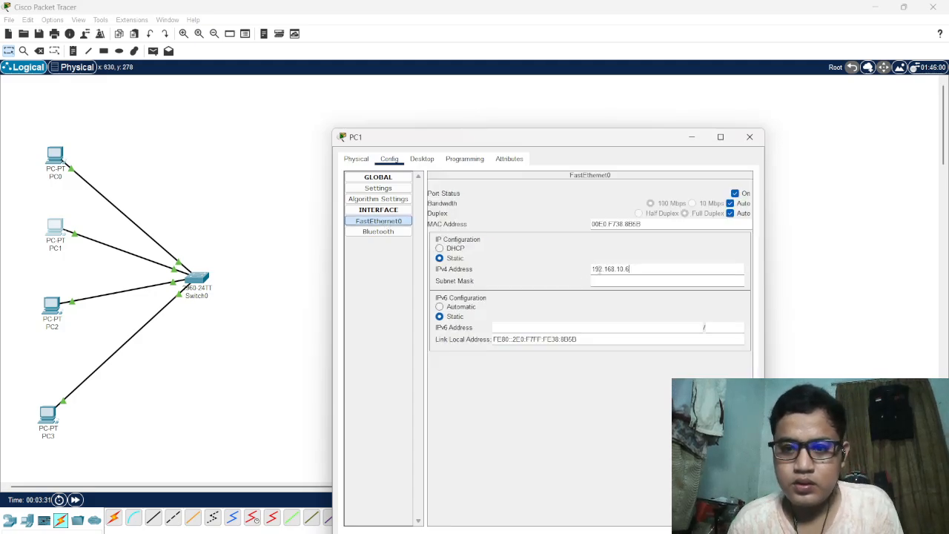
type("7")
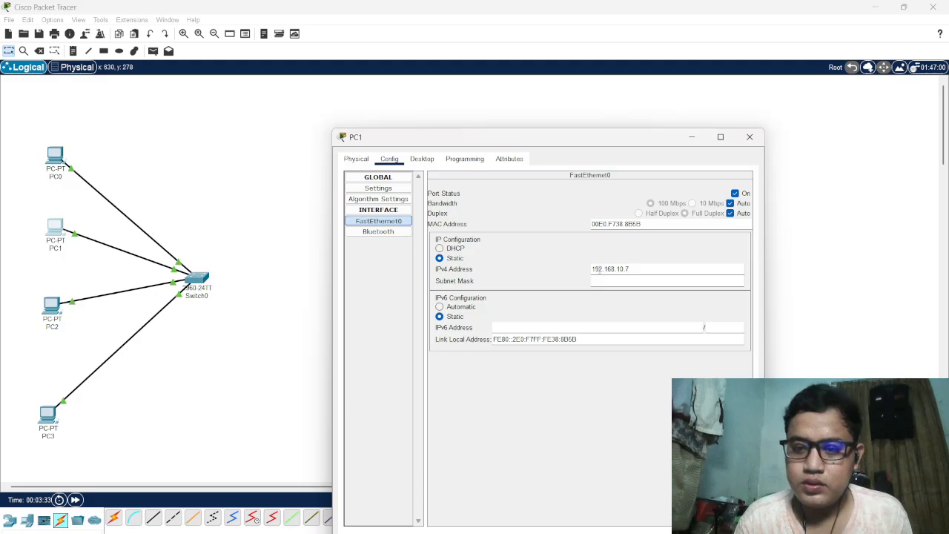
key("Return")
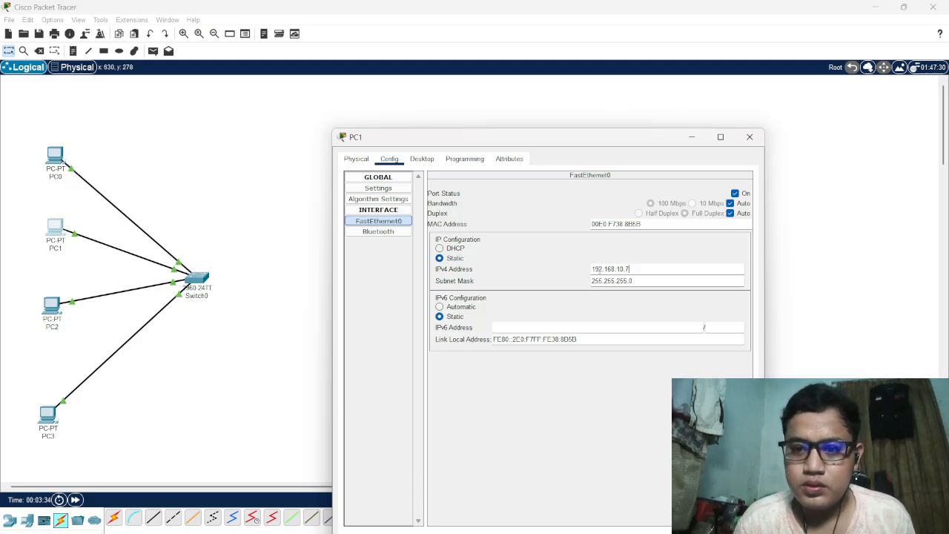
left_click(750, 136)
Give PC2's FastEthernet0 interface the static IPv4 address 192.168.10.8
left_click(52, 306)
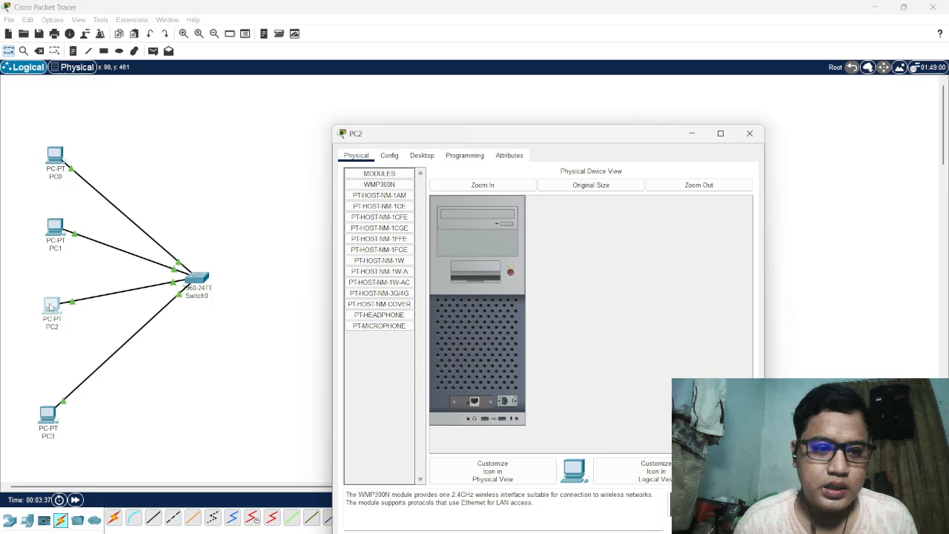
left_click(390, 155)
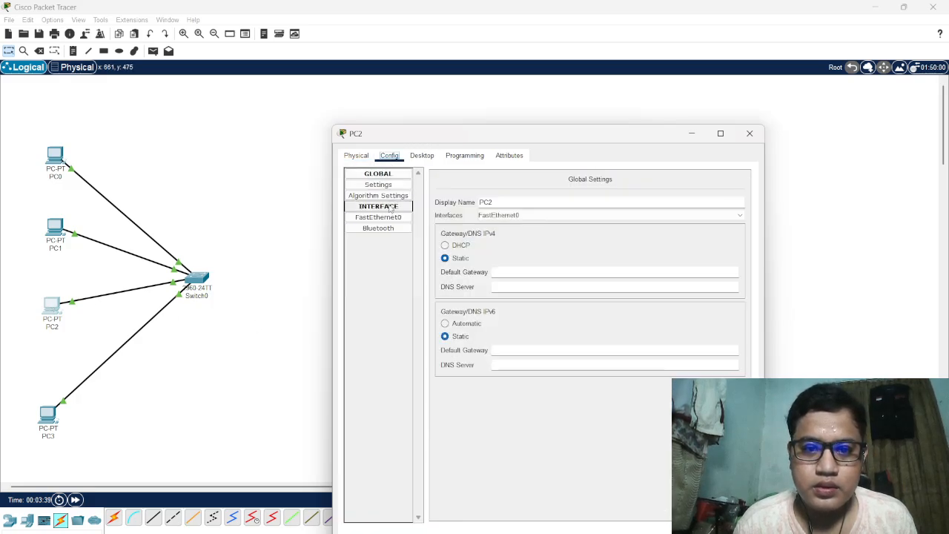
left_click(382, 229)
left_click(385, 218)
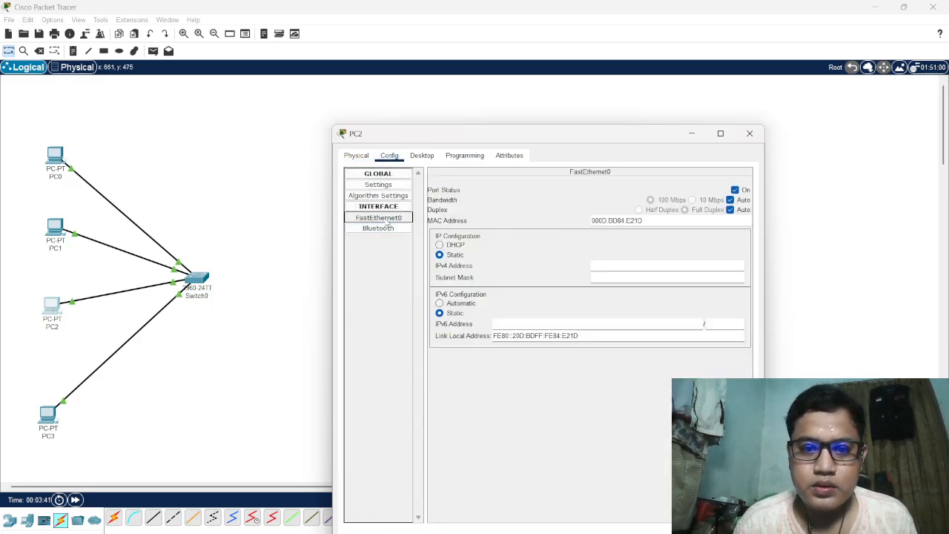
left_click(610, 266)
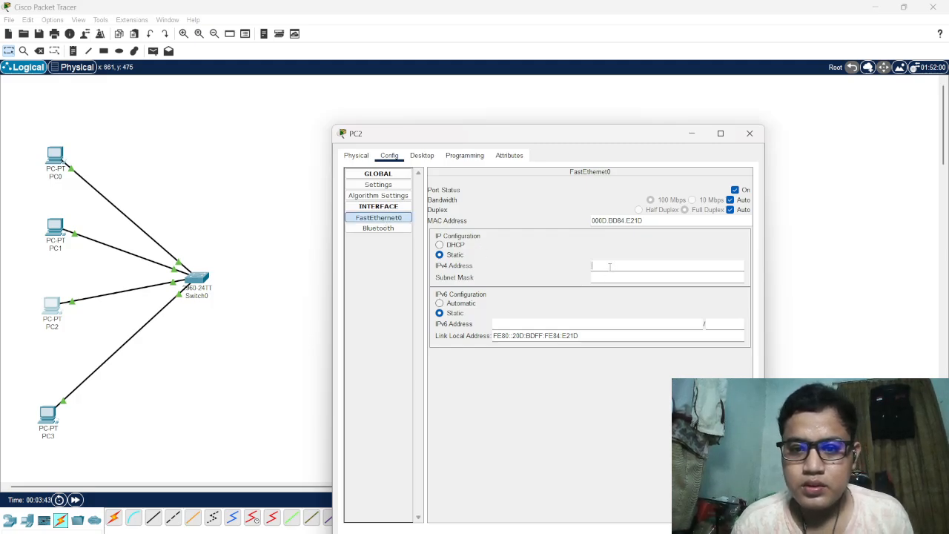
type("192.168.10.6")
key("BackSpace")
type("8")
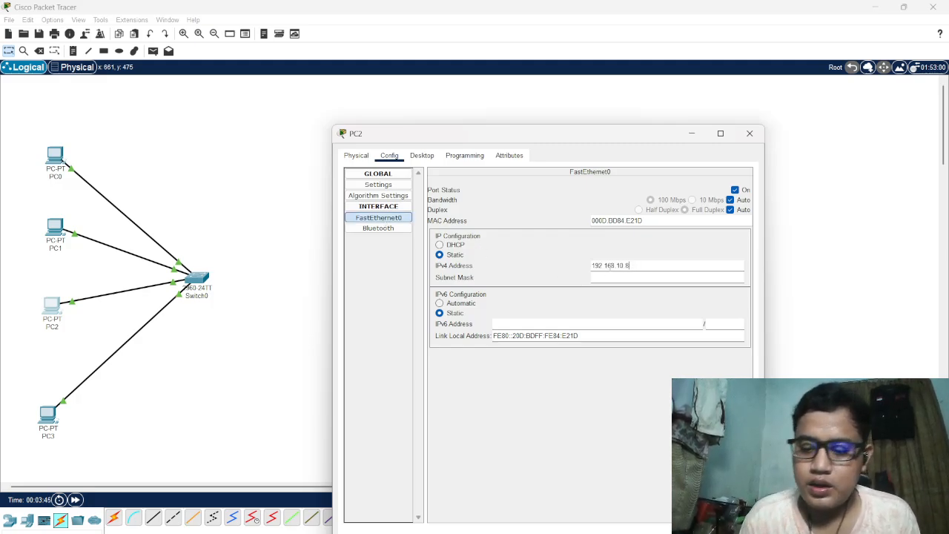
key("Tab")
left_click(750, 134)
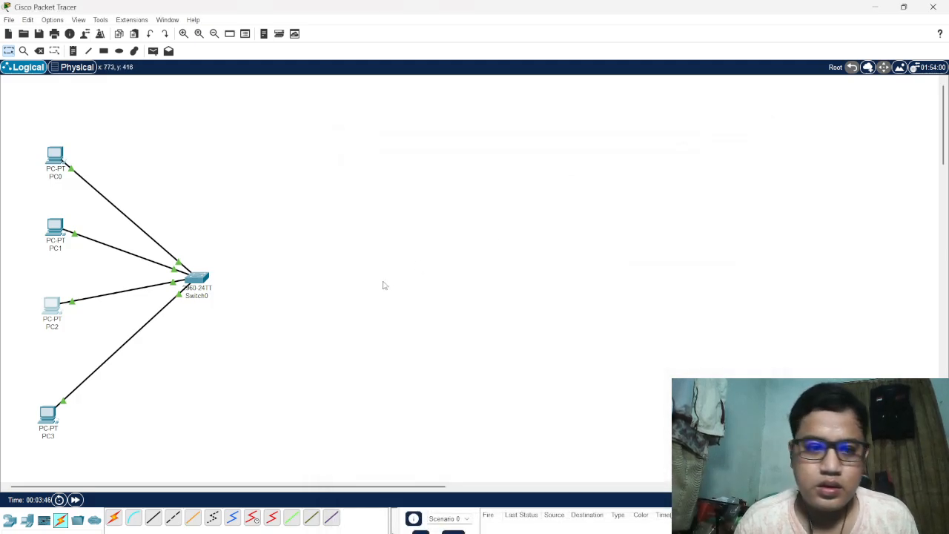
Give PC3's FastEthernet0 interface the static IPv4 address 192.168.10.9 with subnet mask 255.255.255.0
left_click(47, 414)
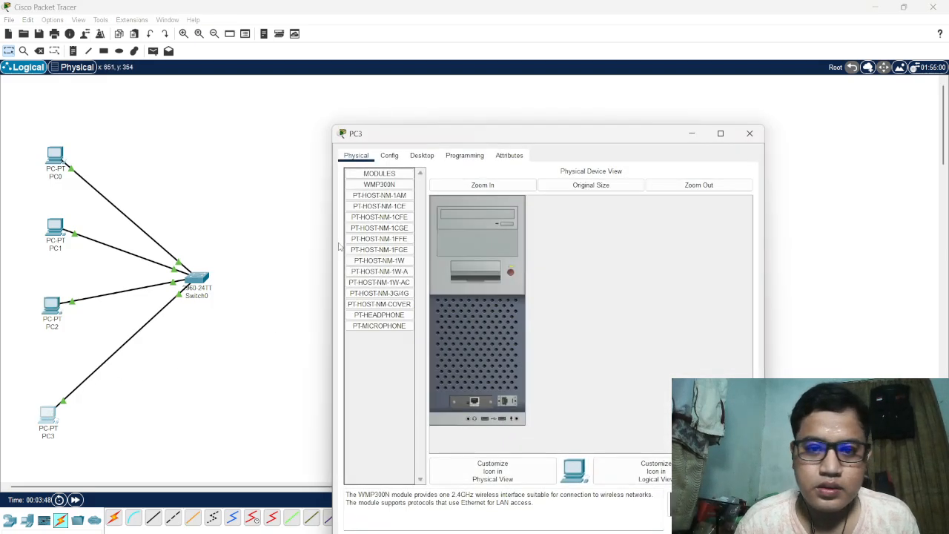
left_click(389, 155)
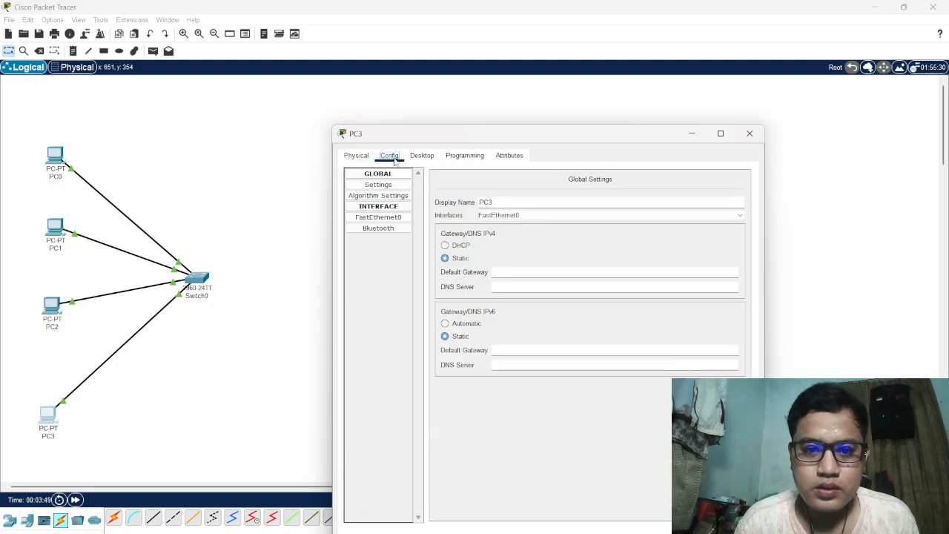
left_click(386, 222)
left_click(606, 266)
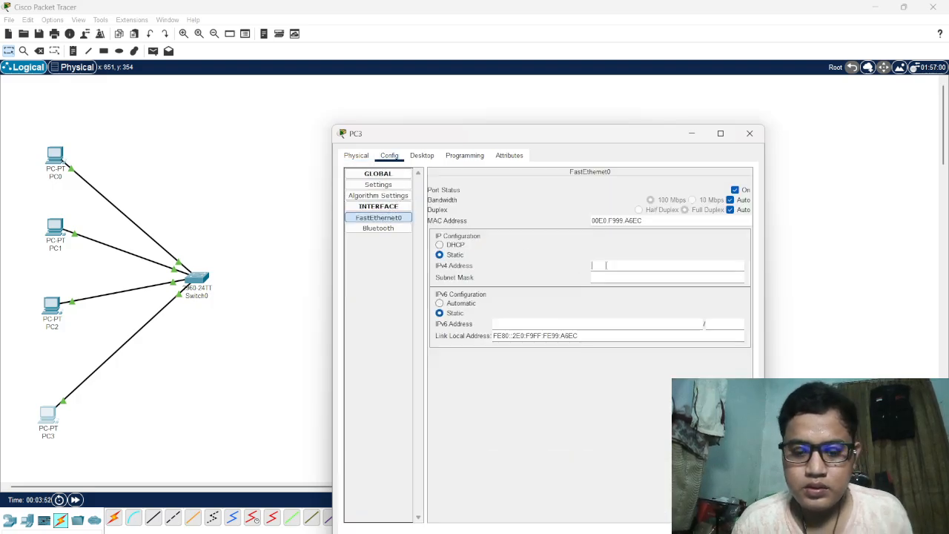
type("192.168.10.9")
key("Tab")
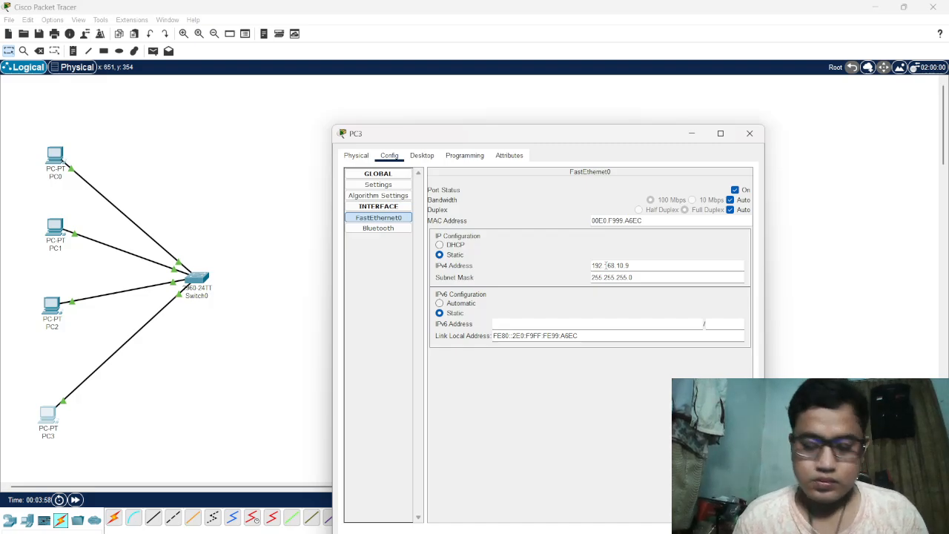
left_click(752, 137)
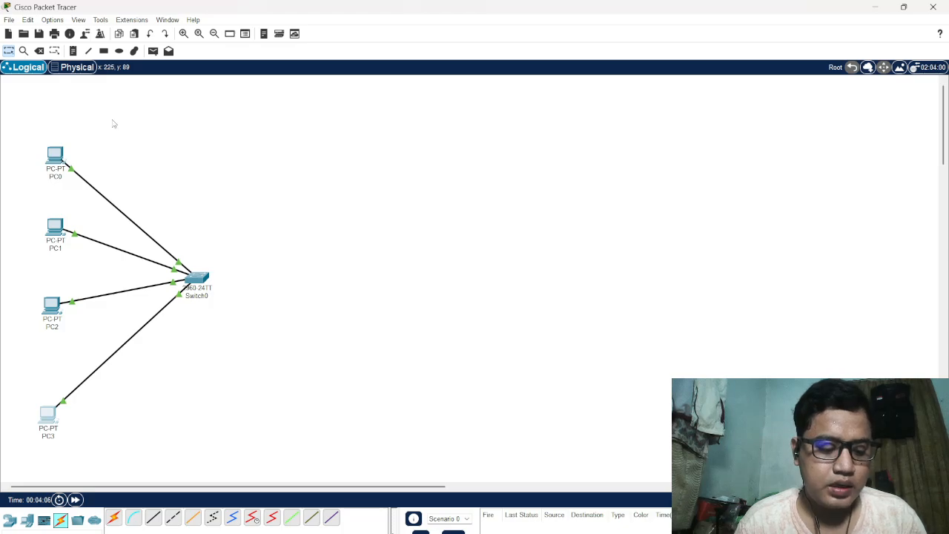
Open PC0's command prompt and ping PC1 at 192.168.10.7
left_click(57, 153)
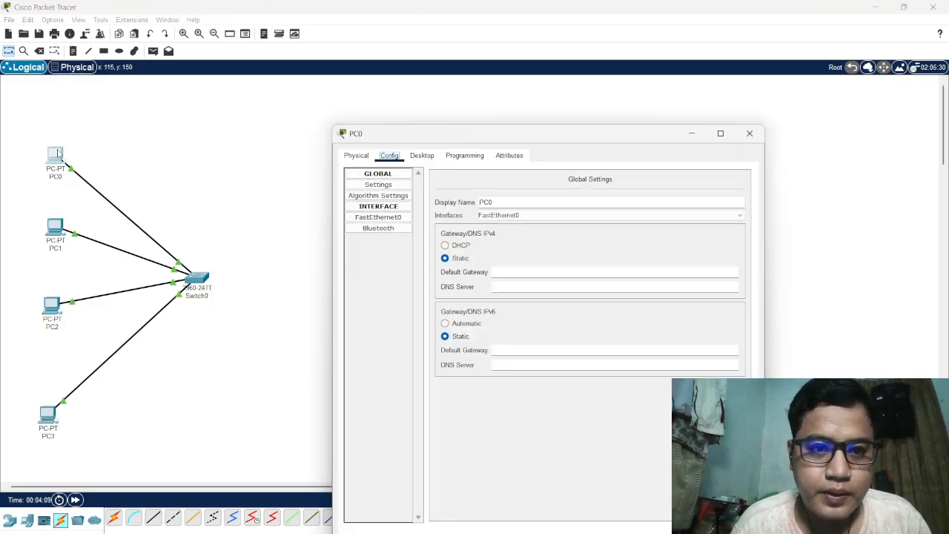
left_click(423, 157)
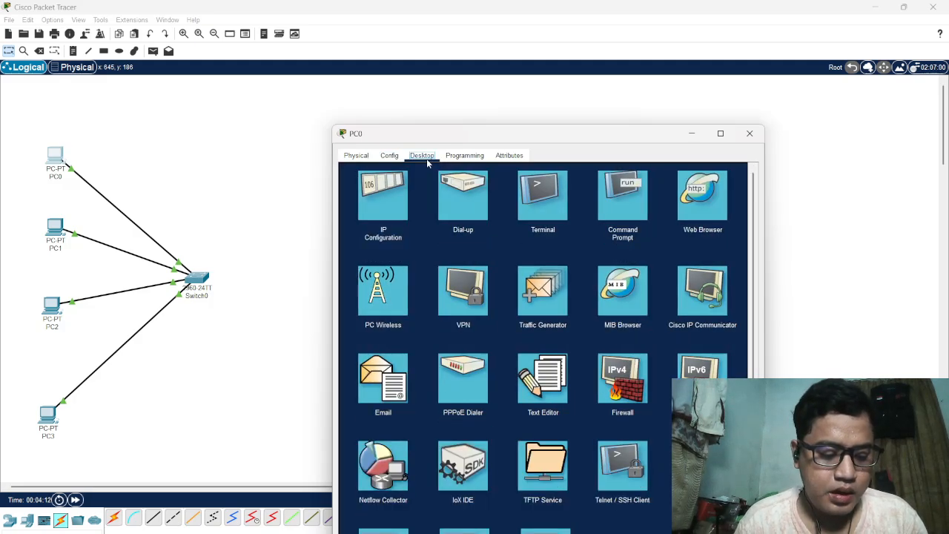
left_click(631, 206)
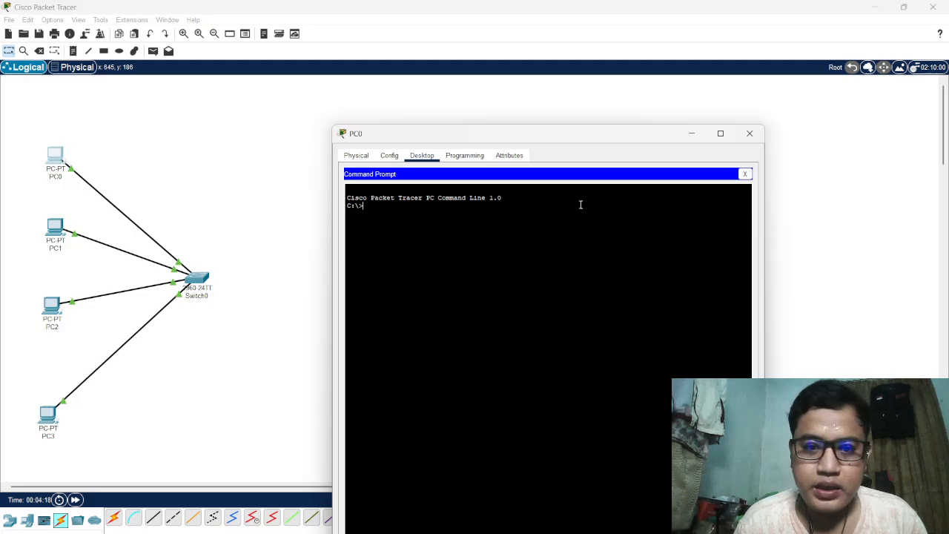
type("pin")
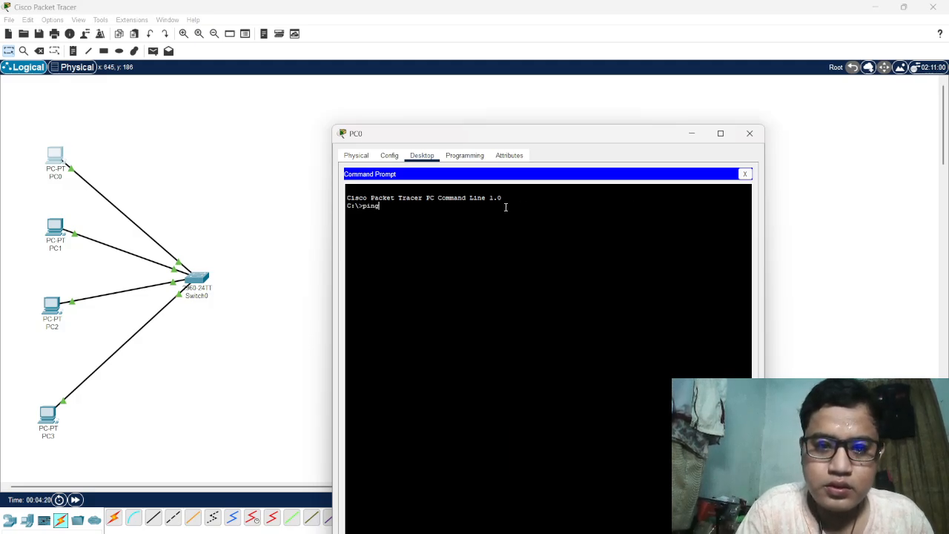
type("g 192")
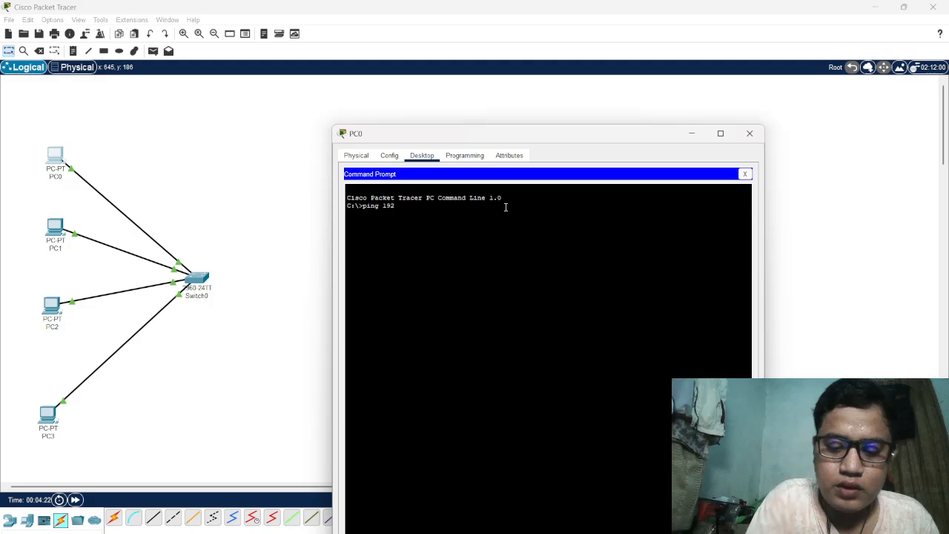
type(".168")
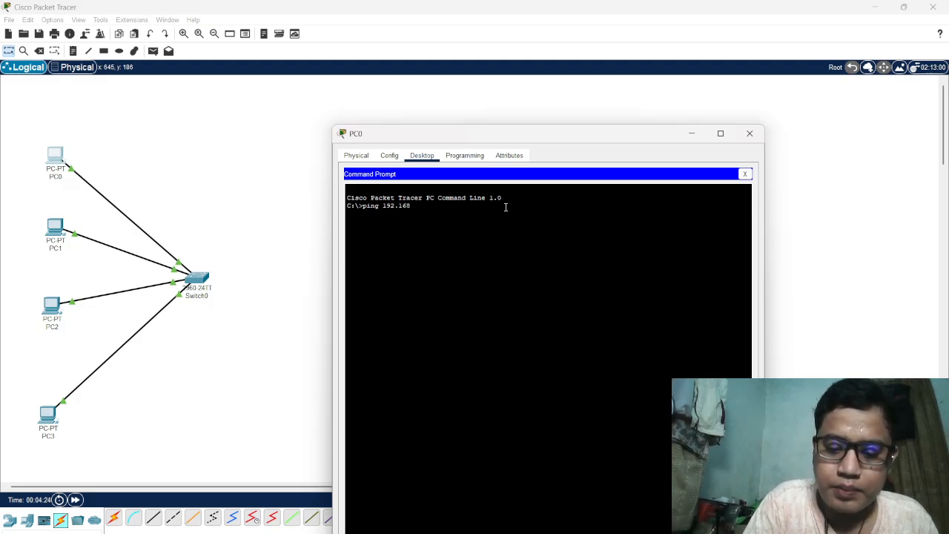
type(".10.7")
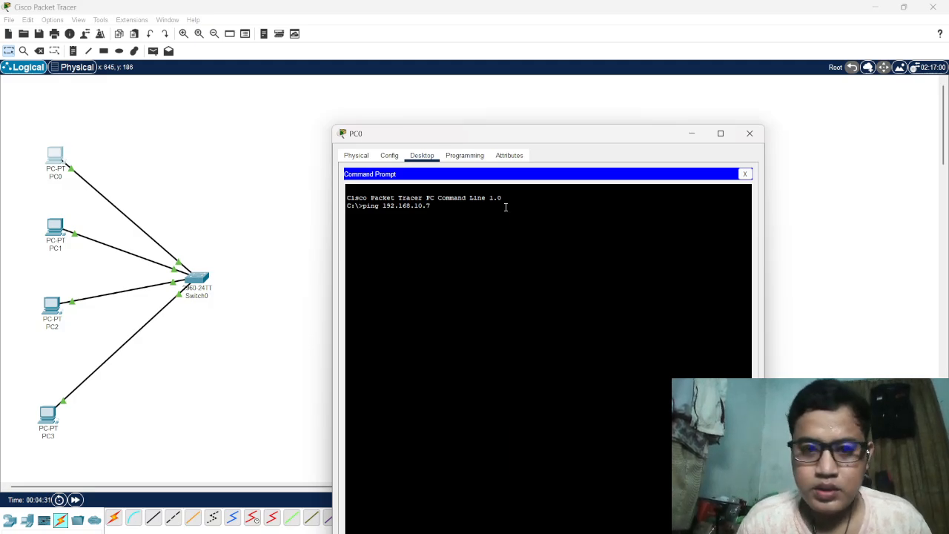
key("Return")
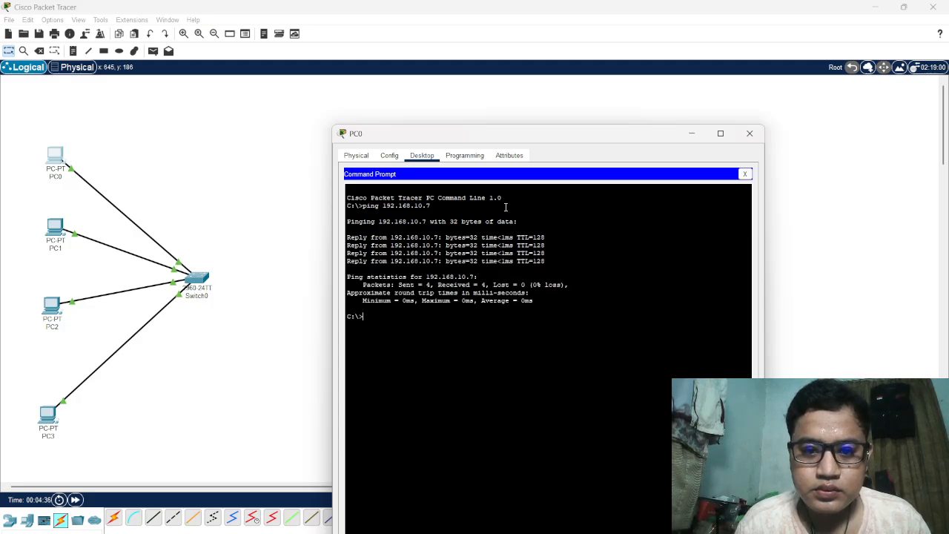
Ping PC2 at 192.168.10.8 from PC0's command prompt
type("ping")
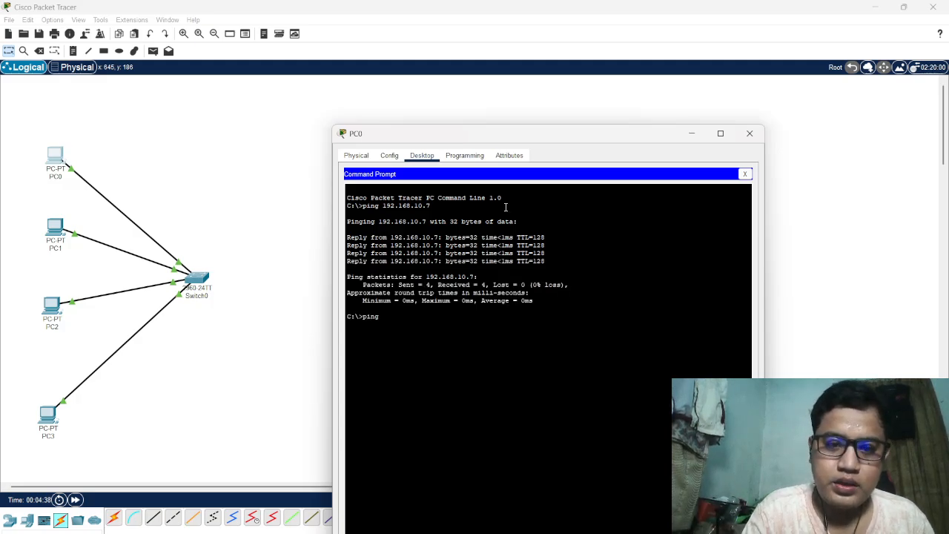
type(" 192")
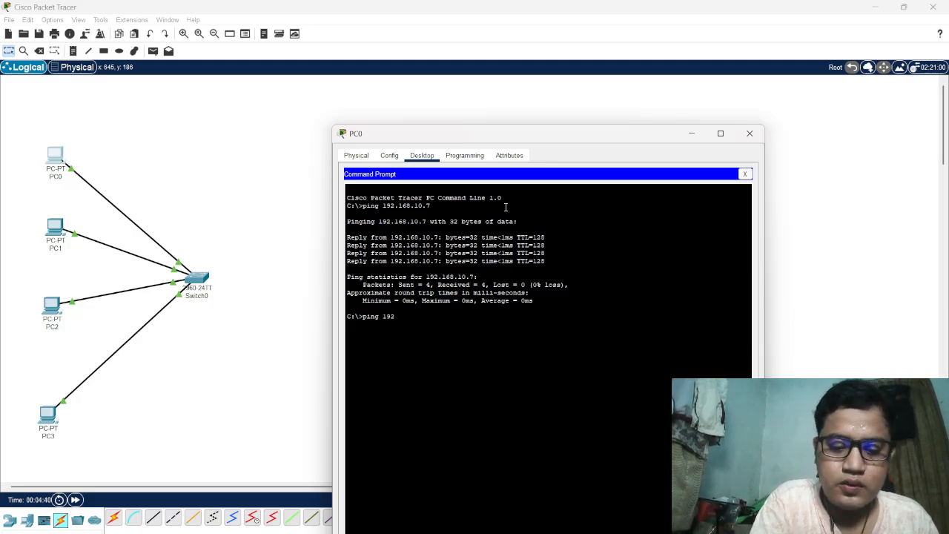
type(".168")
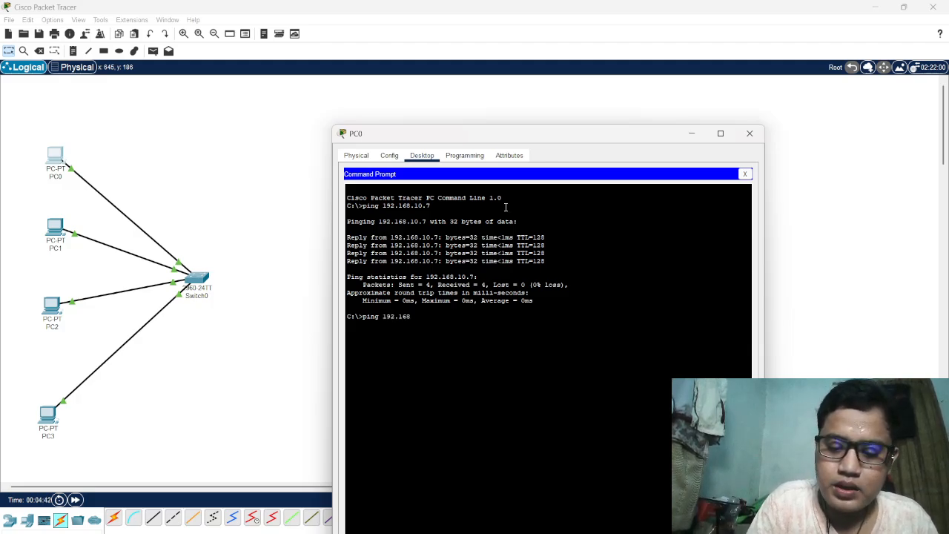
type(".10.8")
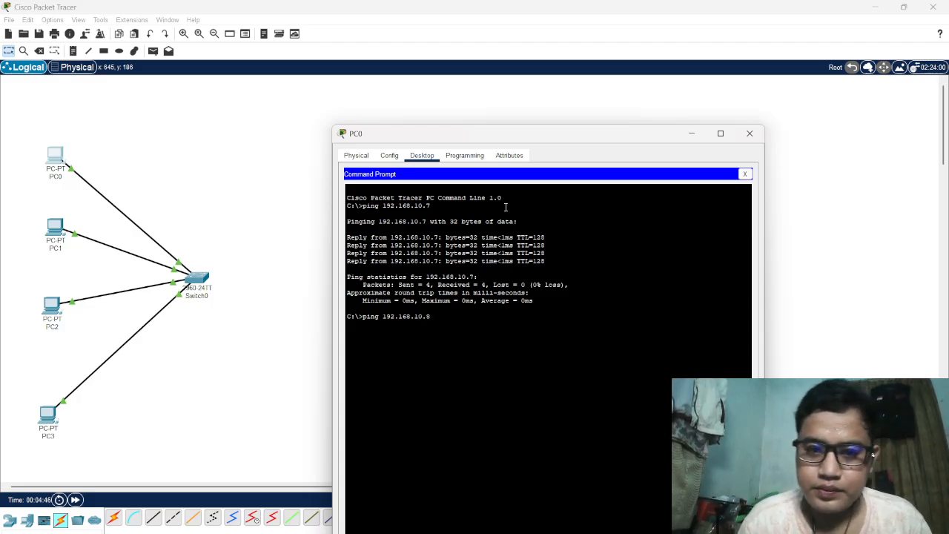
key("Return")
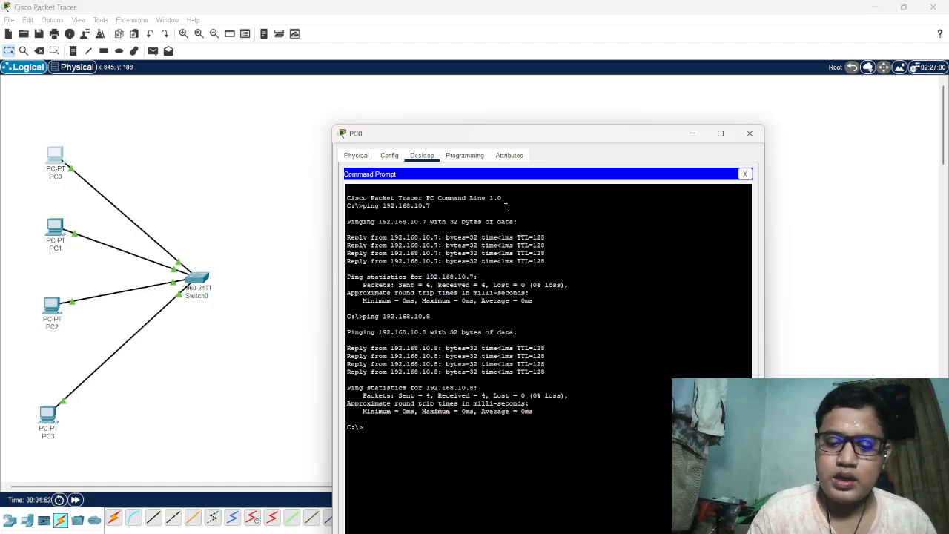
Ping PC3 at 192.168.10.9 from PC0's command prompt, and close PC0's command prompt and device window
type("ping 1")
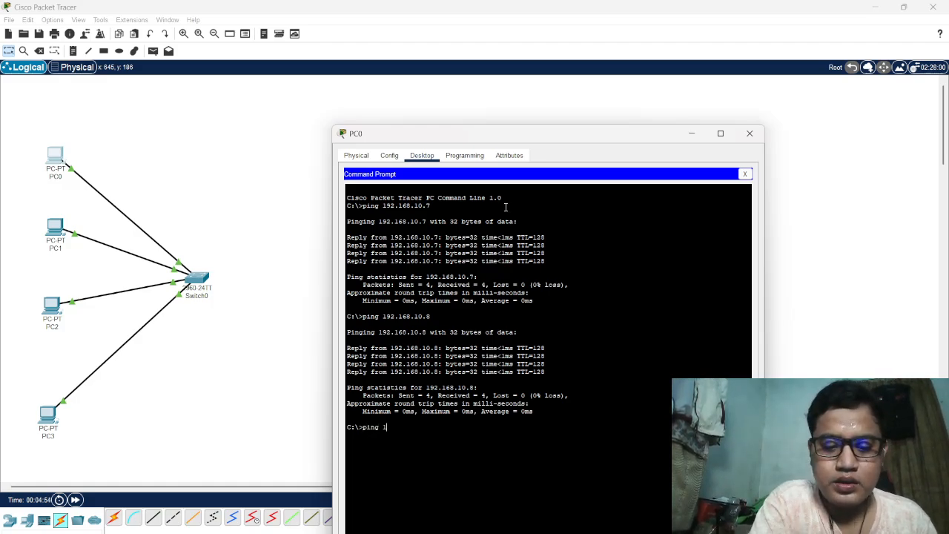
type("92.")
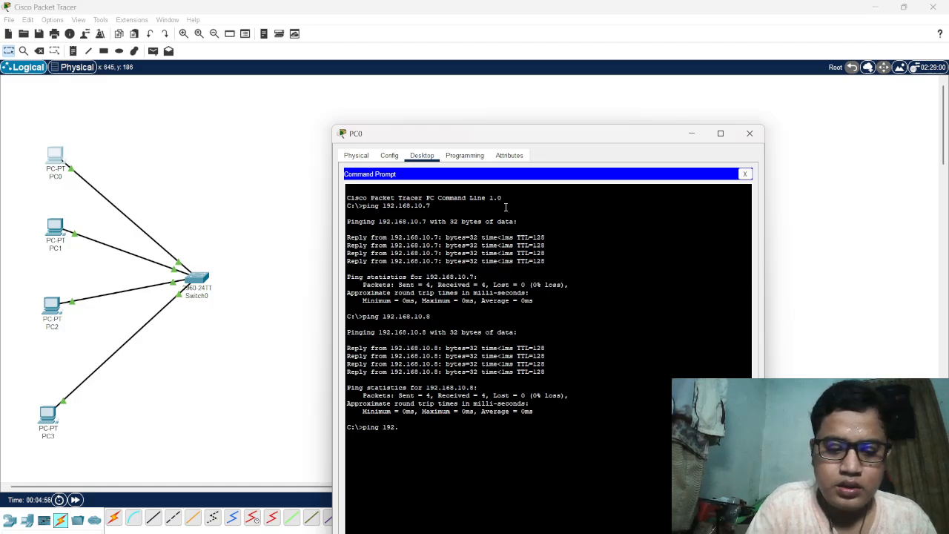
type("168")
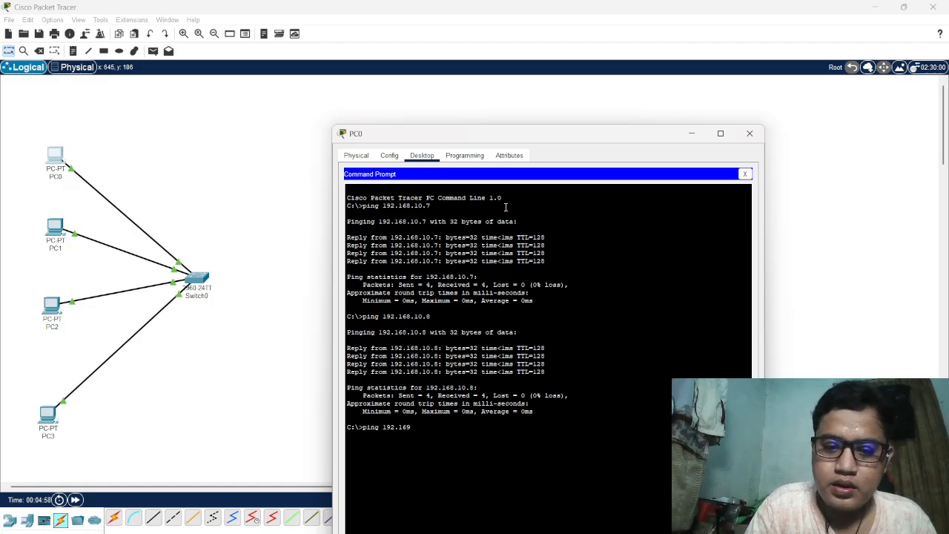
key("BackSpace")
type("8.")
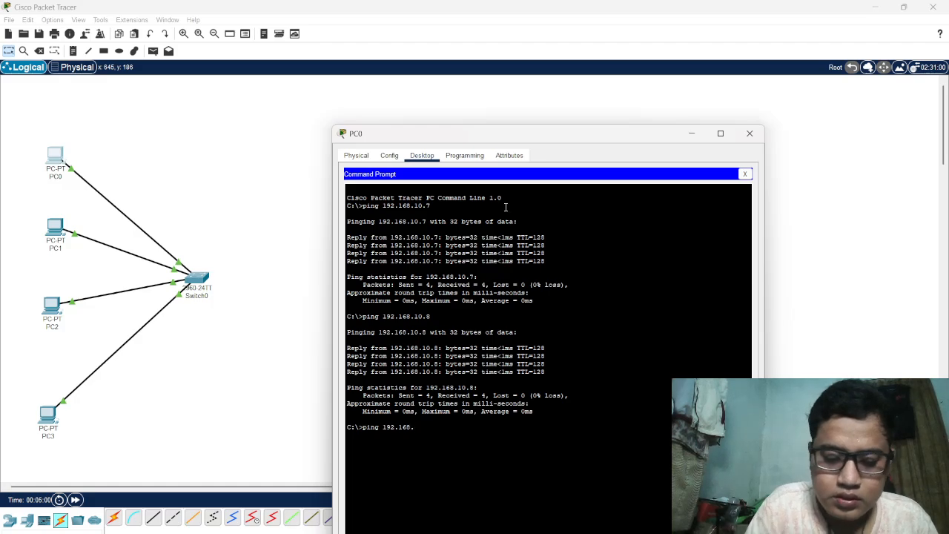
type("10")
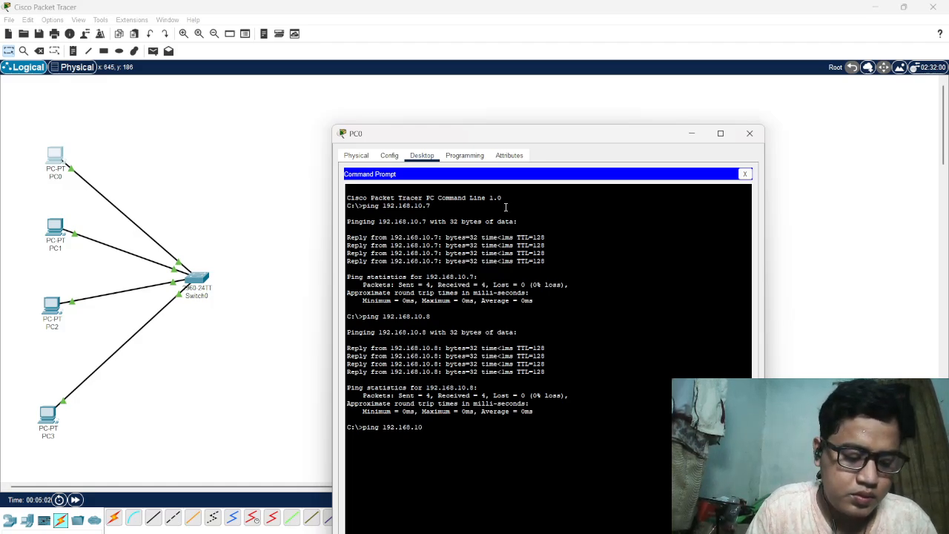
type(".9")
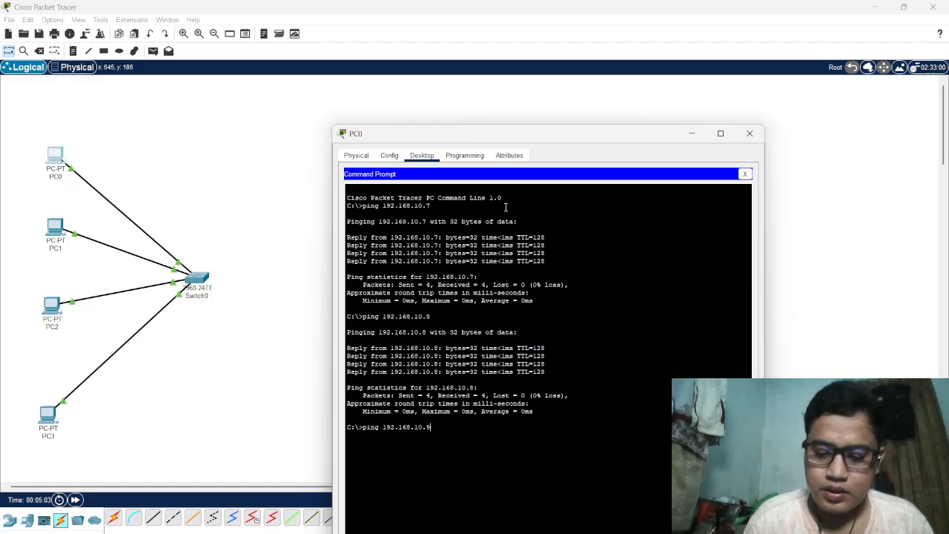
key("Return")
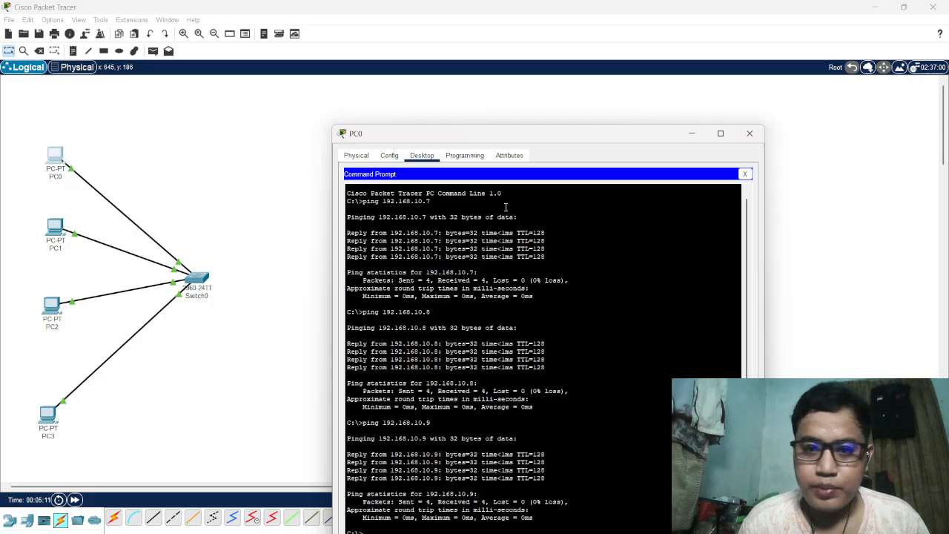
left_click(746, 174)
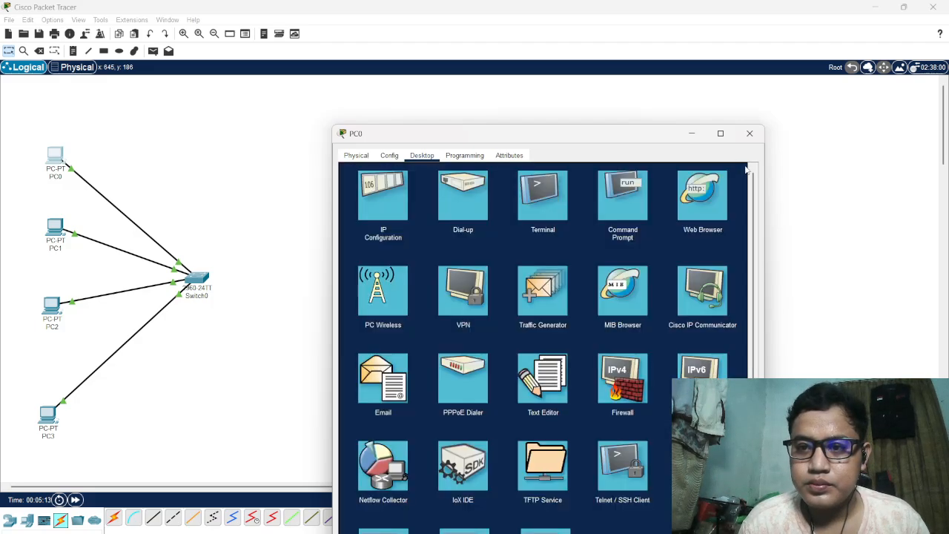
left_click(750, 134)
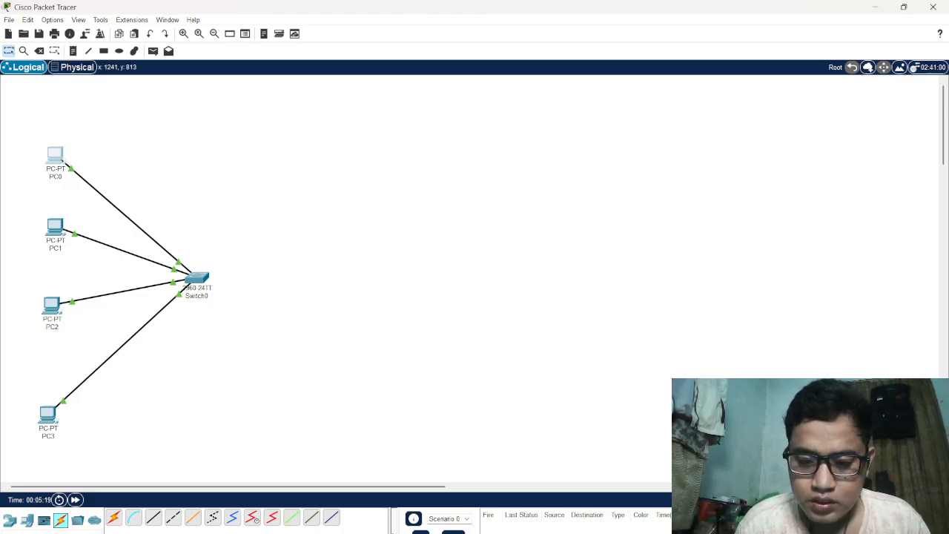
Consult the Tugas.3 assignment page in the browser, and place a Server-PT device beside Switch0 in Packet Tracer, opposite the PCs
left_click(606, 533)
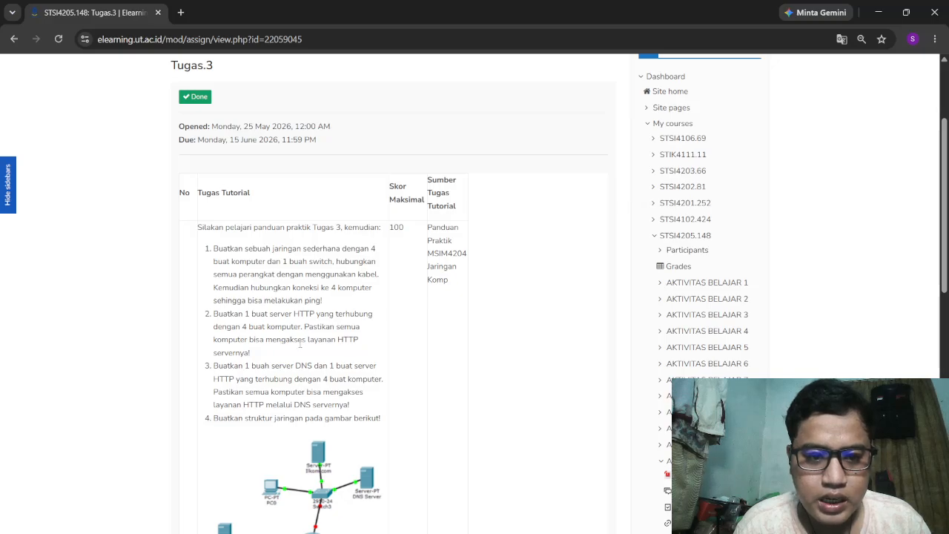
mouse_move(696, 532)
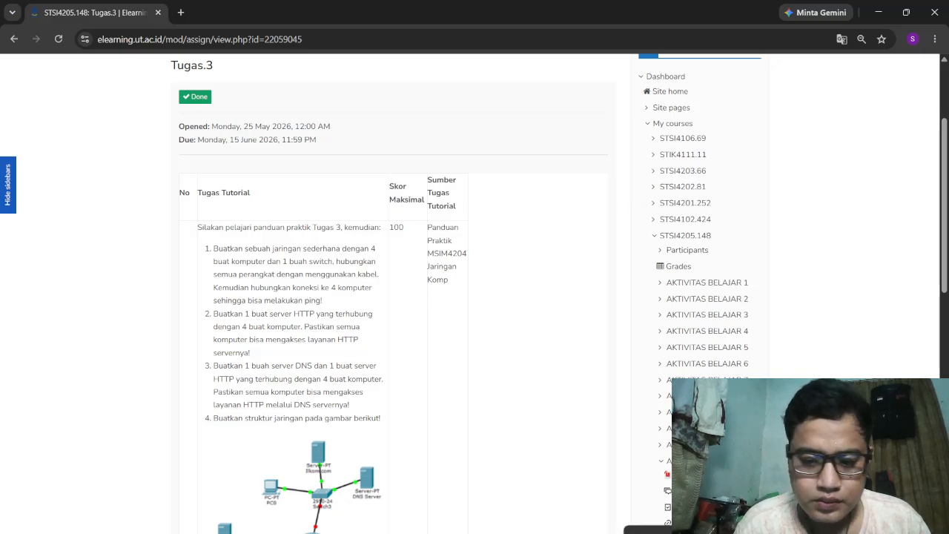
left_click(693, 515)
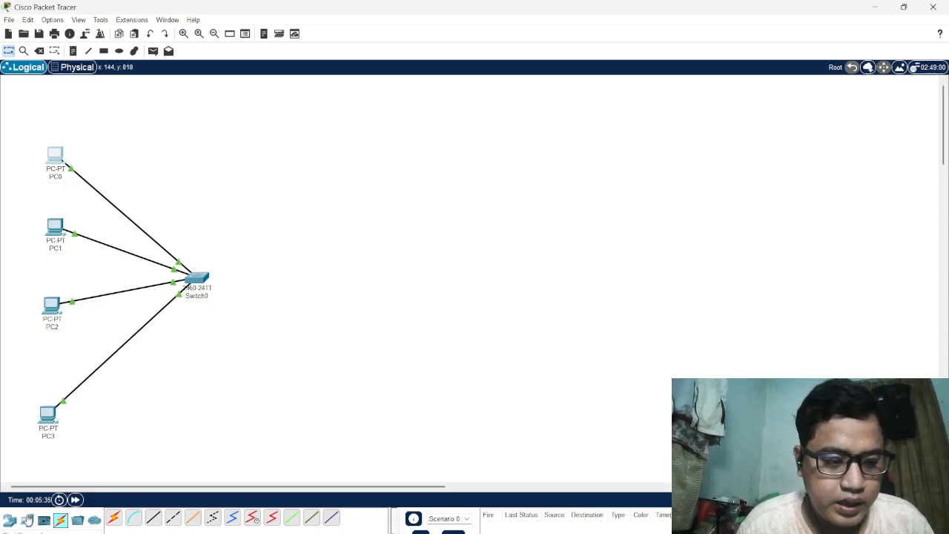
left_click(27, 520)
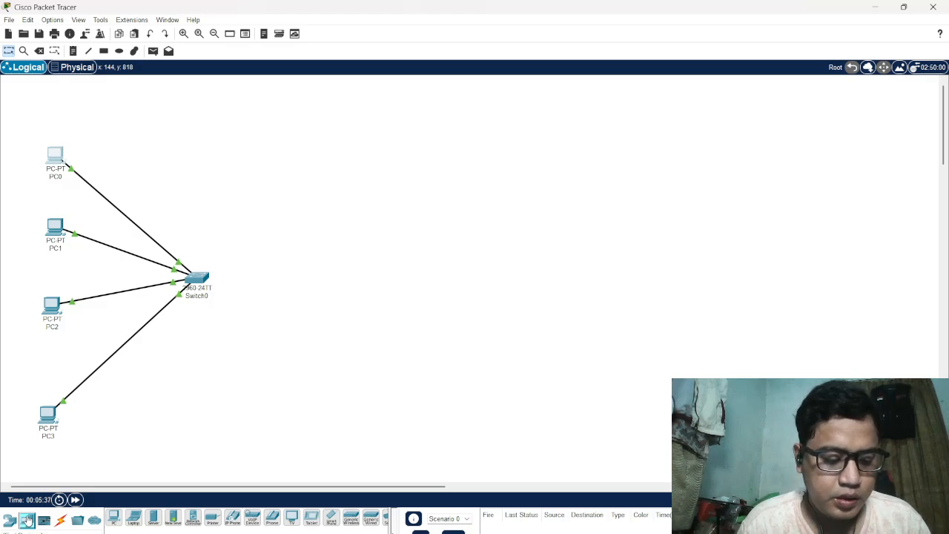
left_click(153, 520)
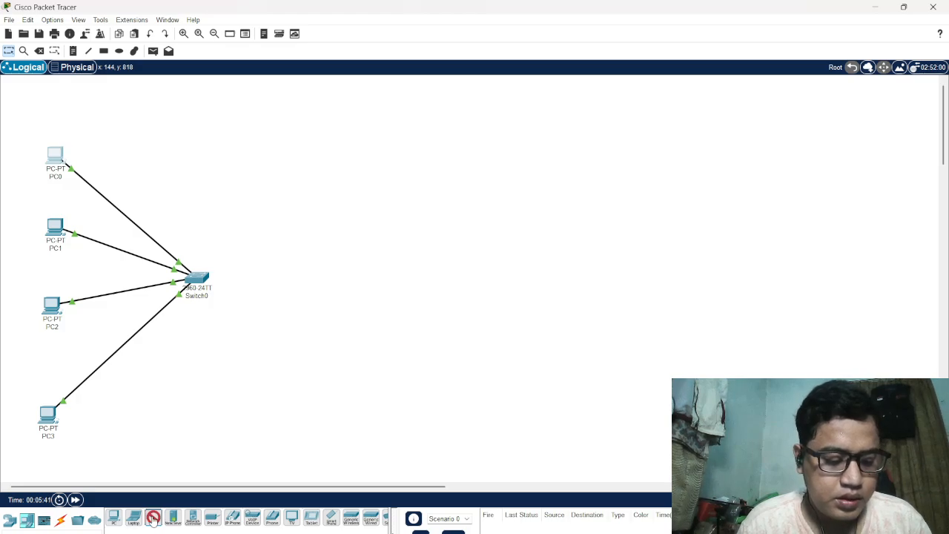
left_click(322, 278)
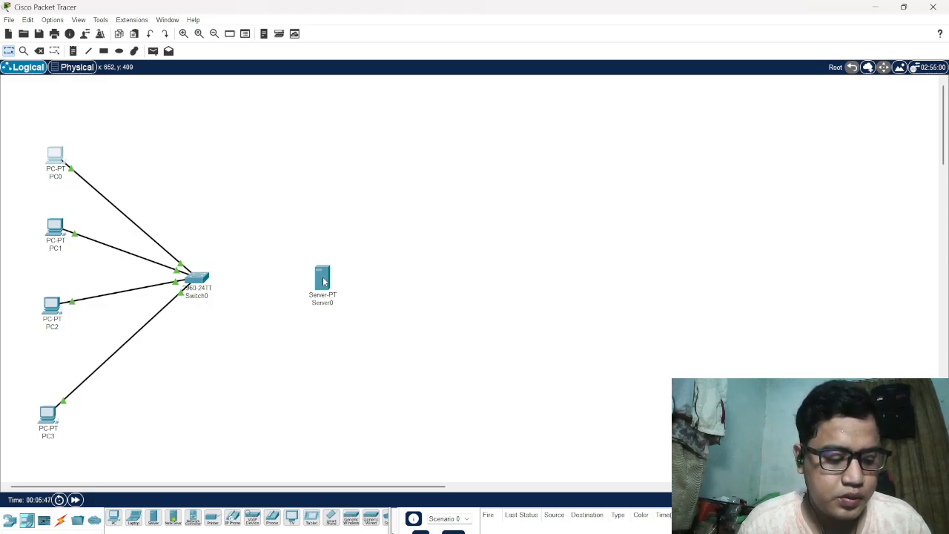
Give Server0's FastEthernet0 interface the static IPv4 address 192.168.10.10 with subnet mask 255.255.255.0
left_click(323, 279)
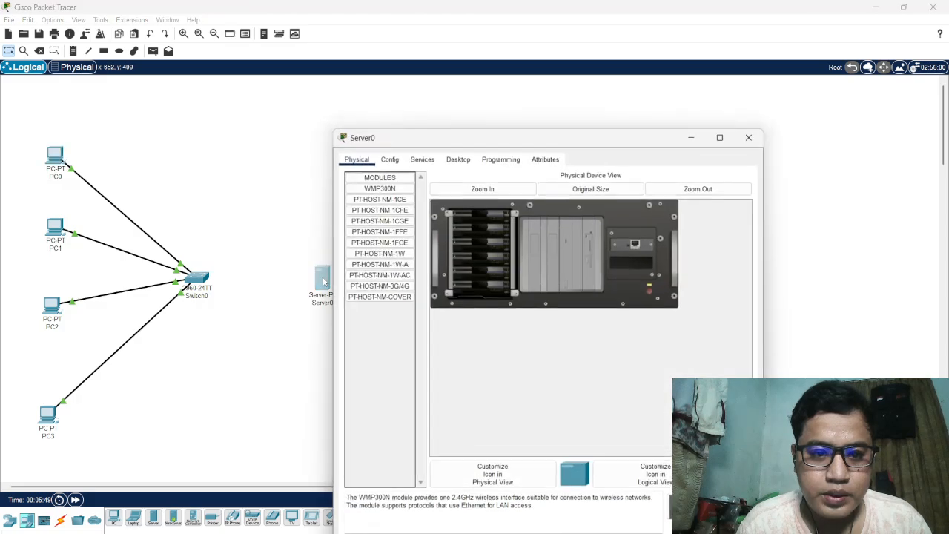
left_click(391, 156)
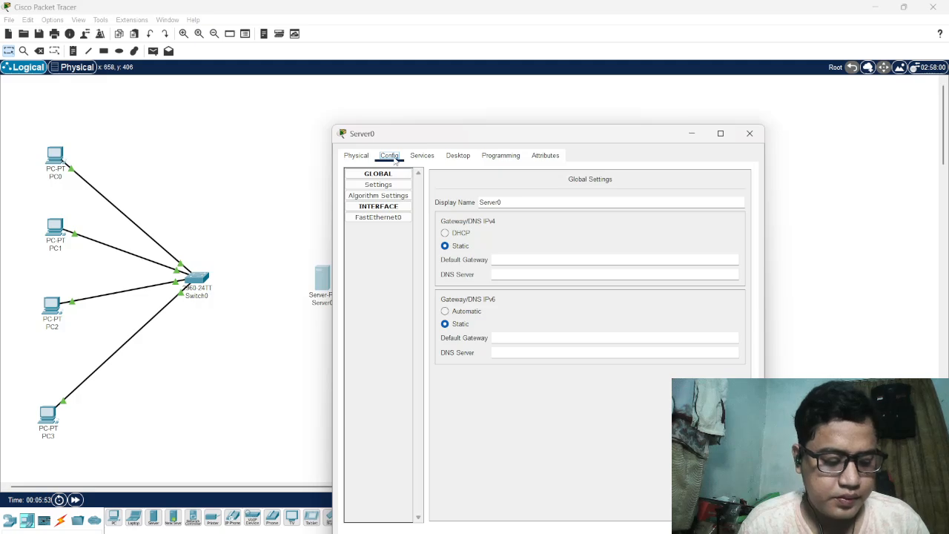
left_click(387, 218)
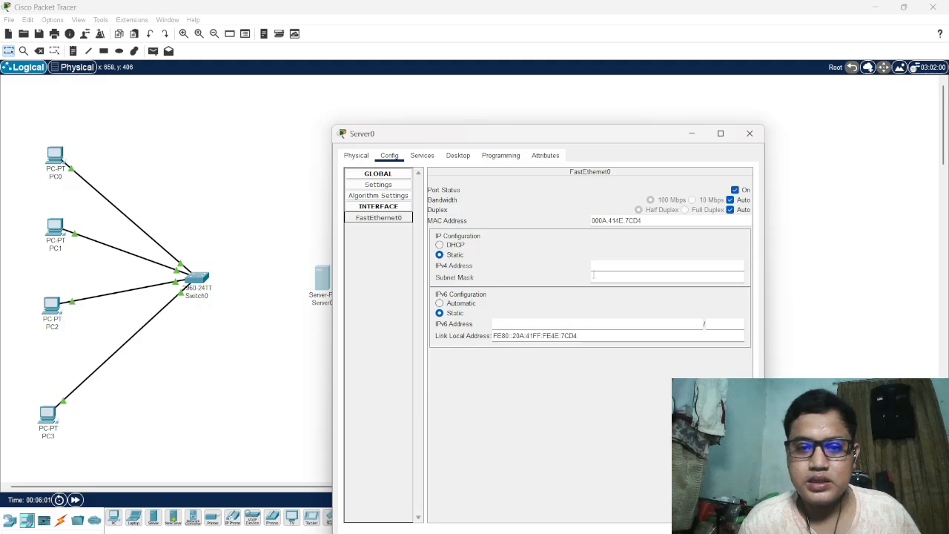
left_click(608, 266)
type("198")
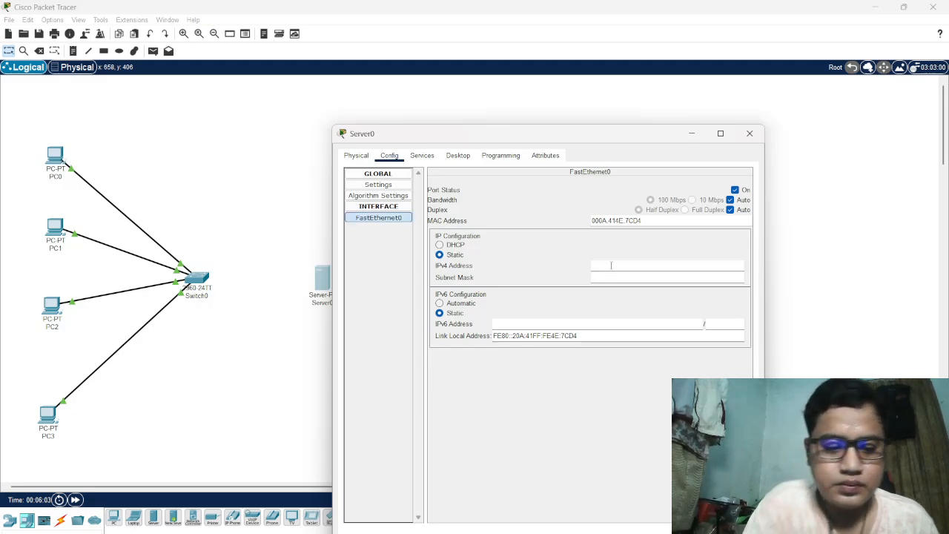
type(".")
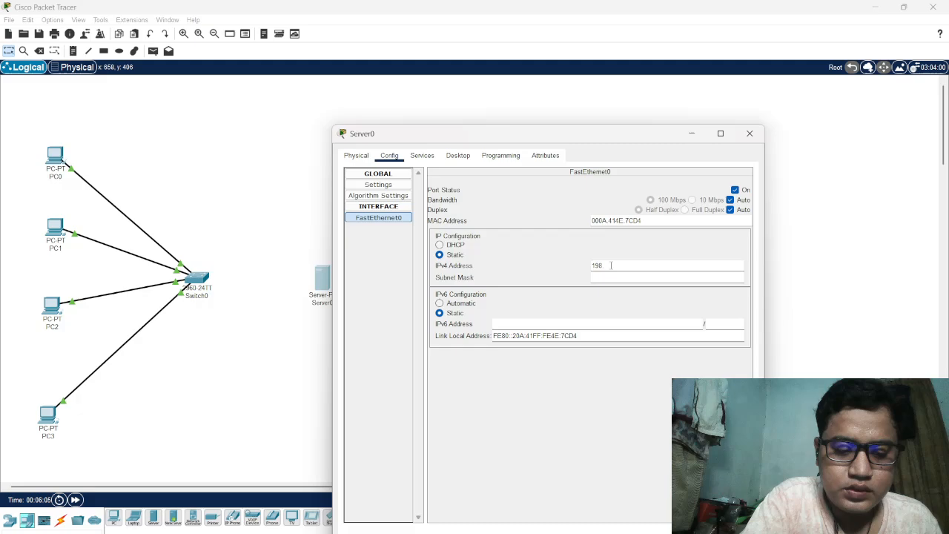
key("BackSpace")
type("2")
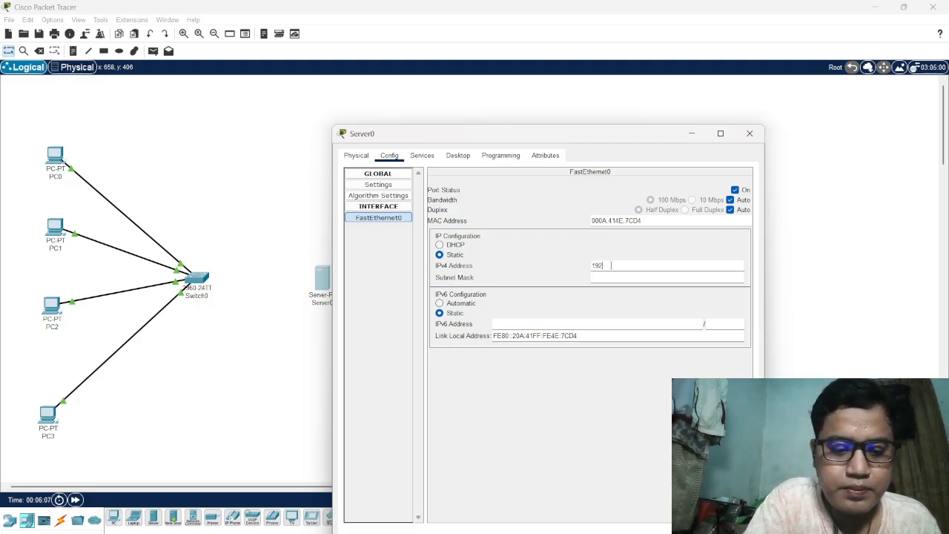
type(".168")
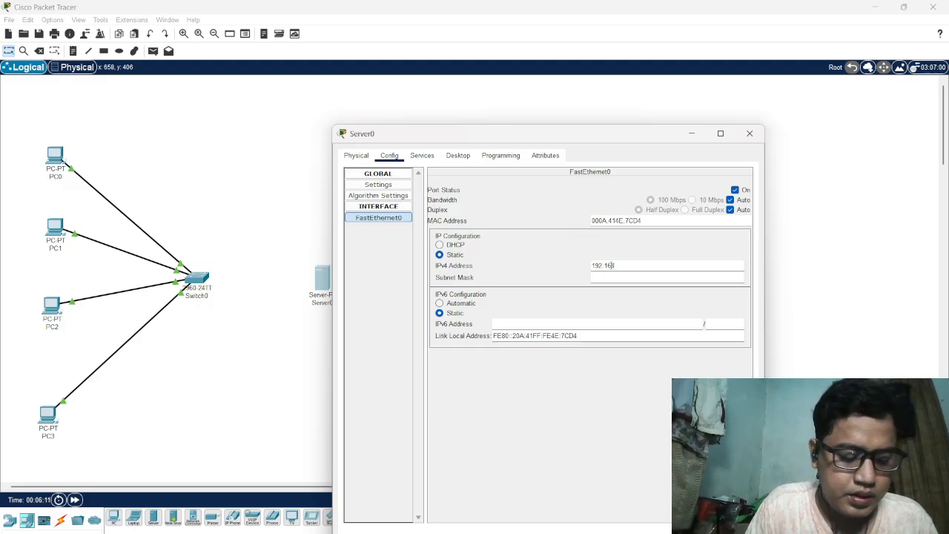
type(".10")
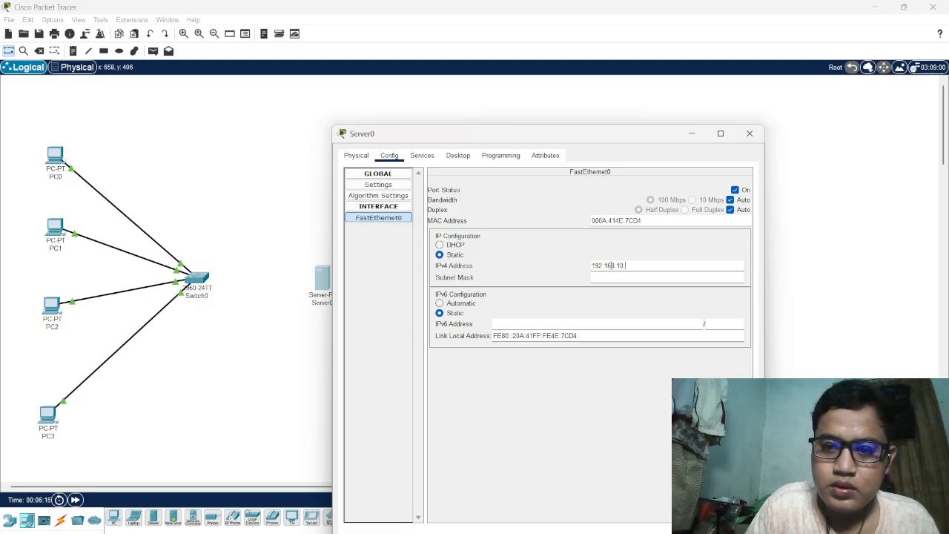
type(".10")
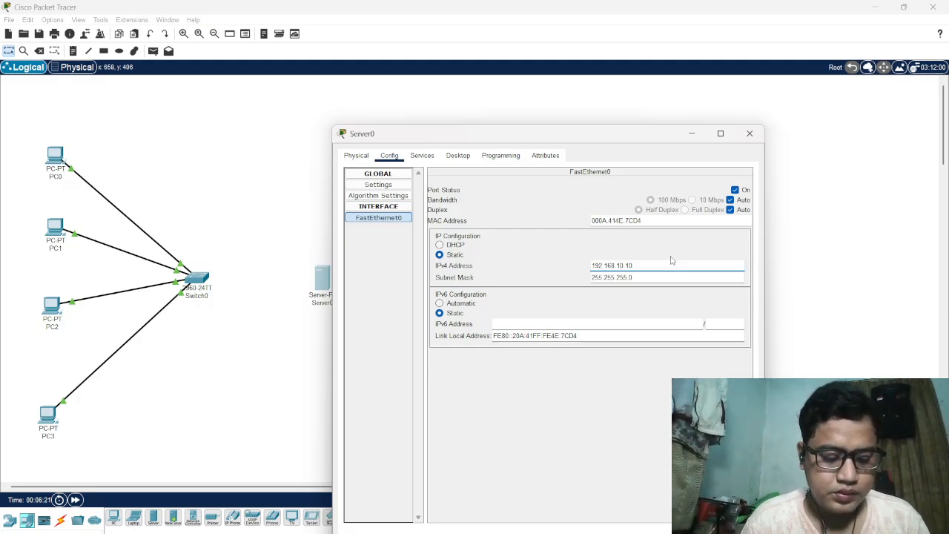
left_click(752, 133)
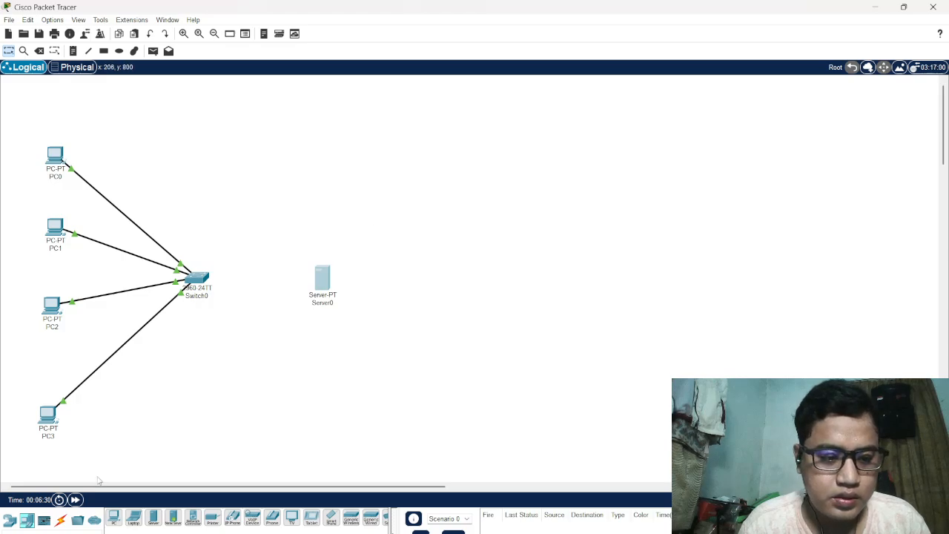
Connect Switch0 to Server0 with an automatically chosen cable
left_click(61, 521)
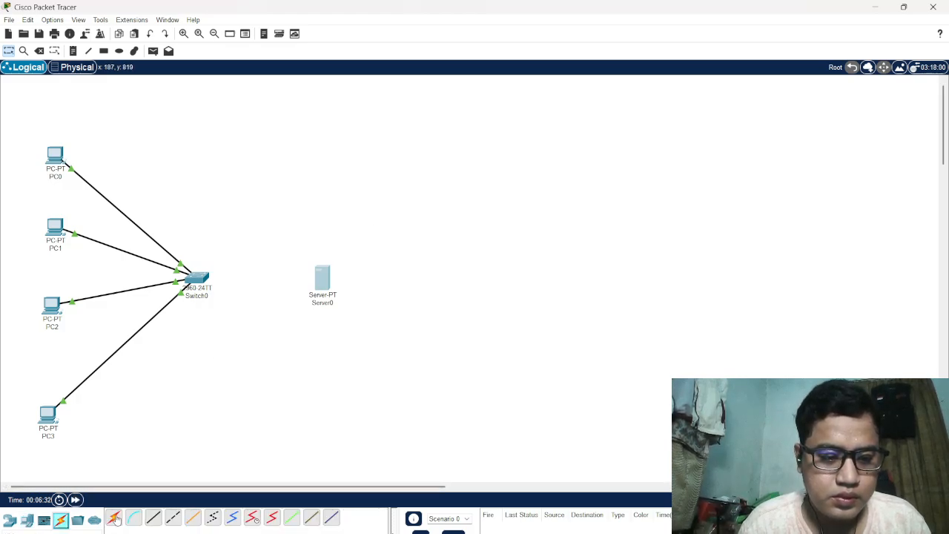
left_click(200, 276)
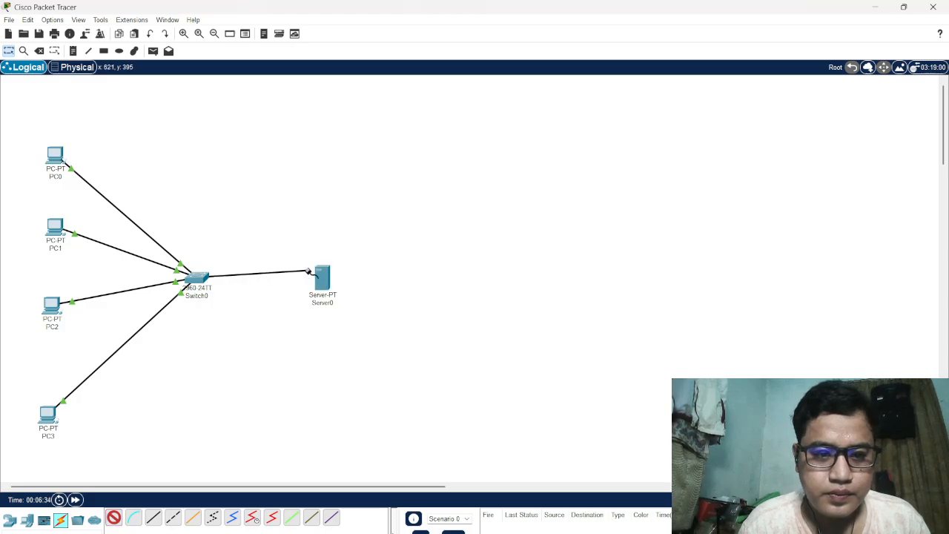
left_click(323, 279)
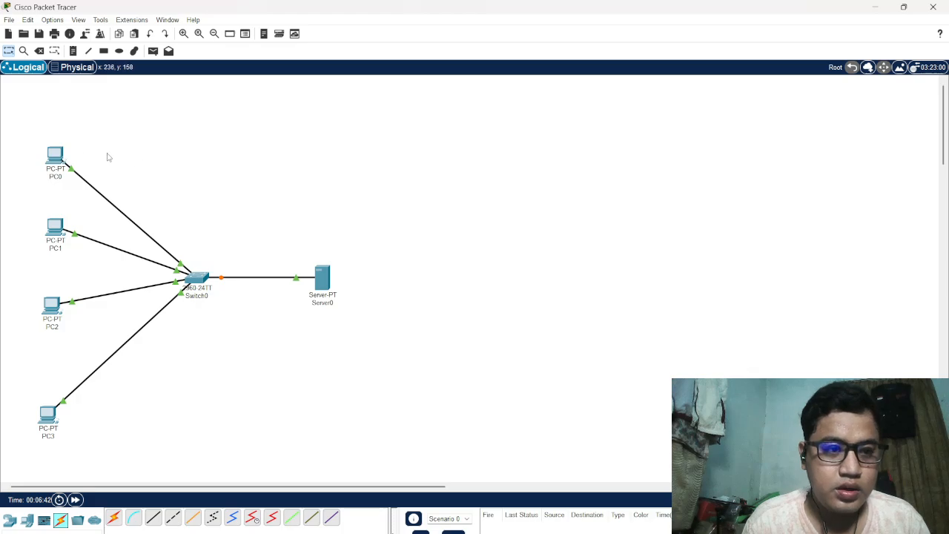
Load the server's page at 192.168.10.10 in PC0's web browser, and close PC0's device window
left_click(55, 156)
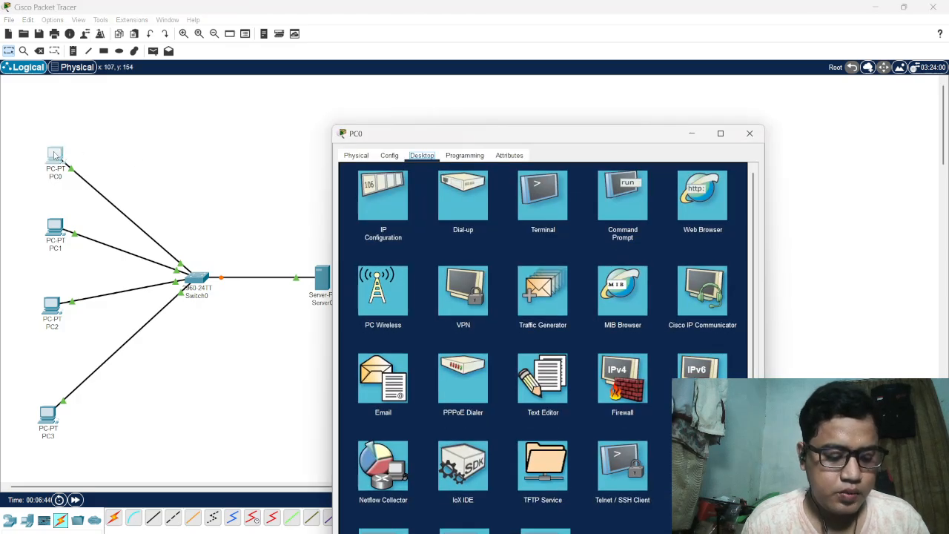
left_click(697, 194)
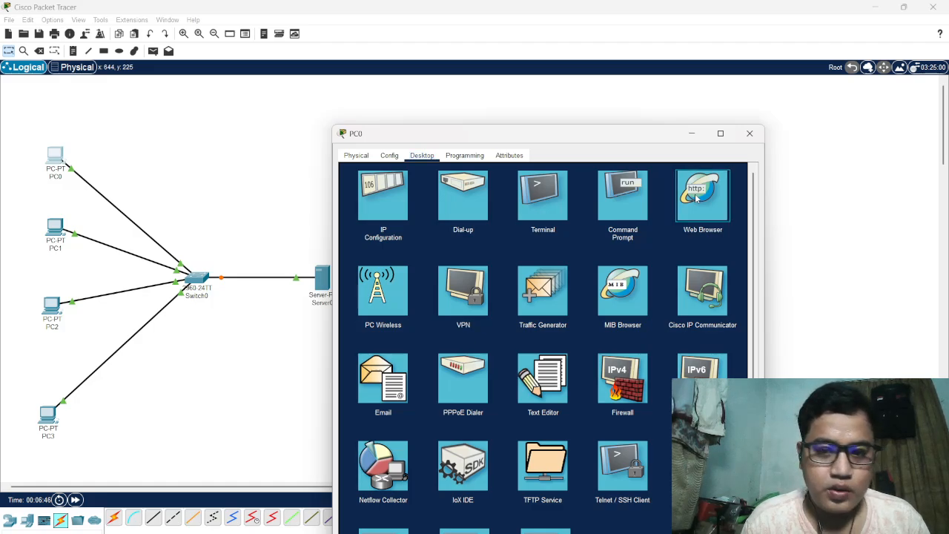
left_click(697, 195)
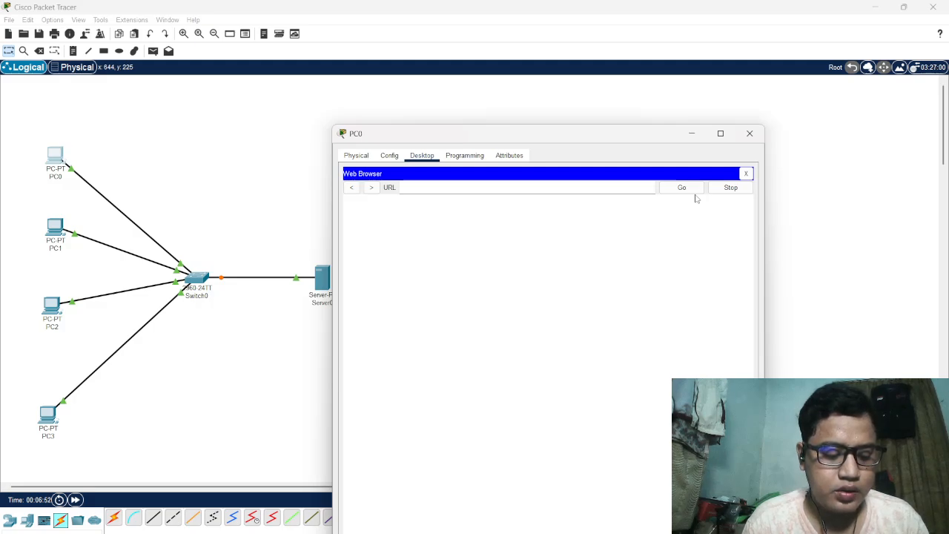
left_click(510, 185)
type("192")
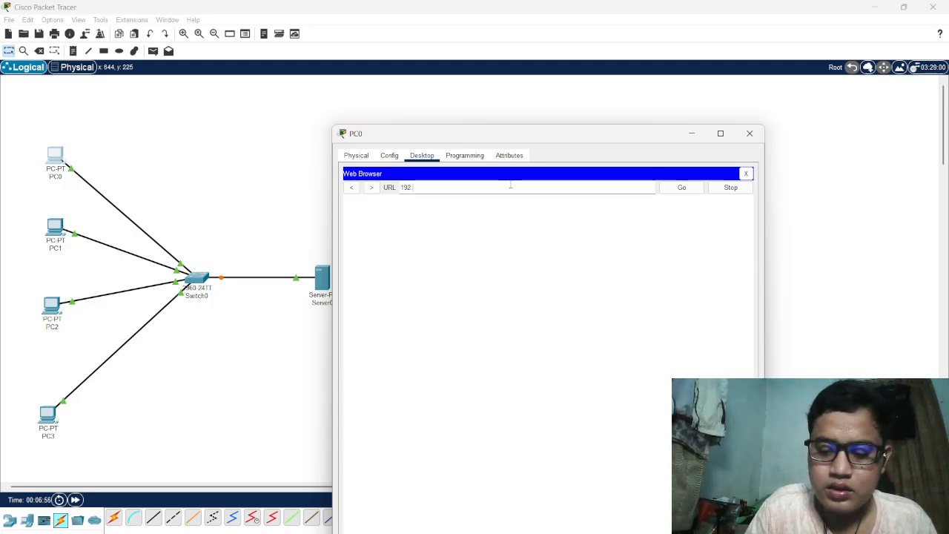
type(".168")
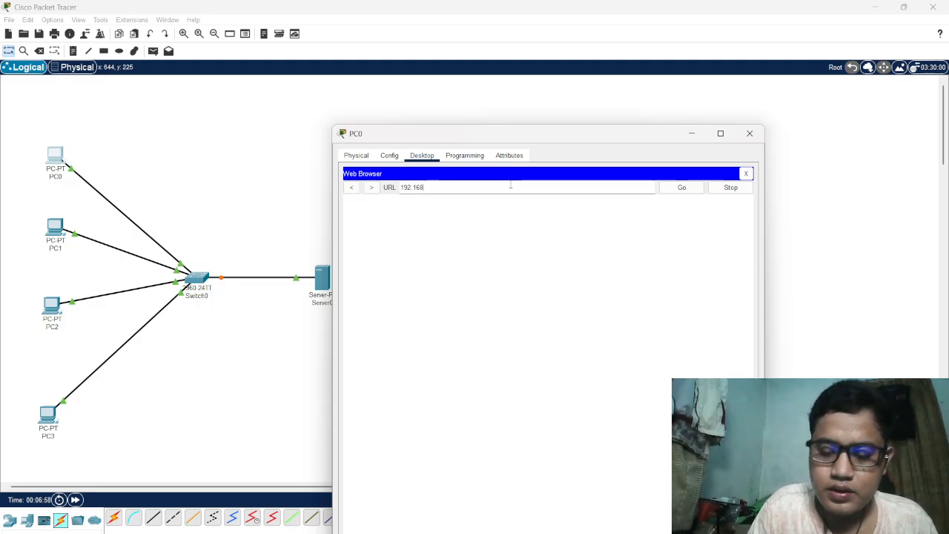
type(".1")
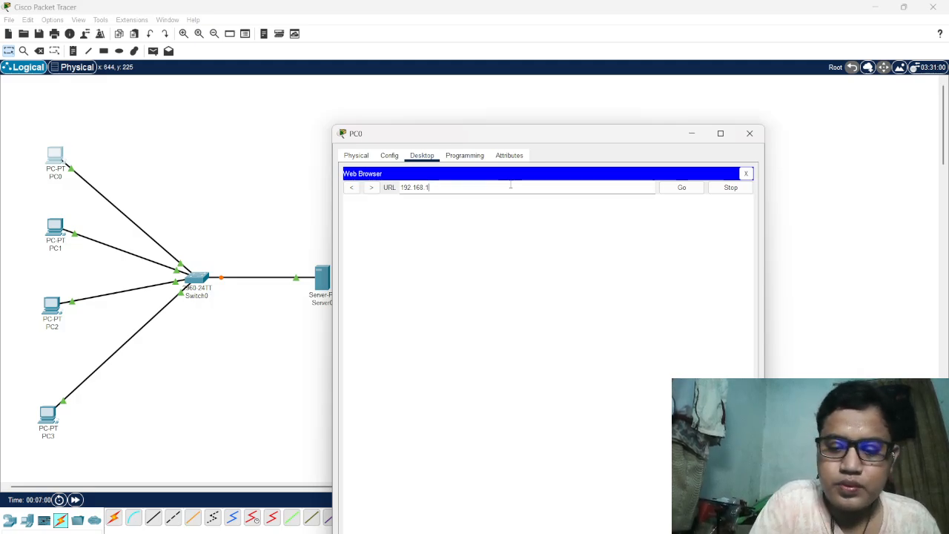
type("0.10")
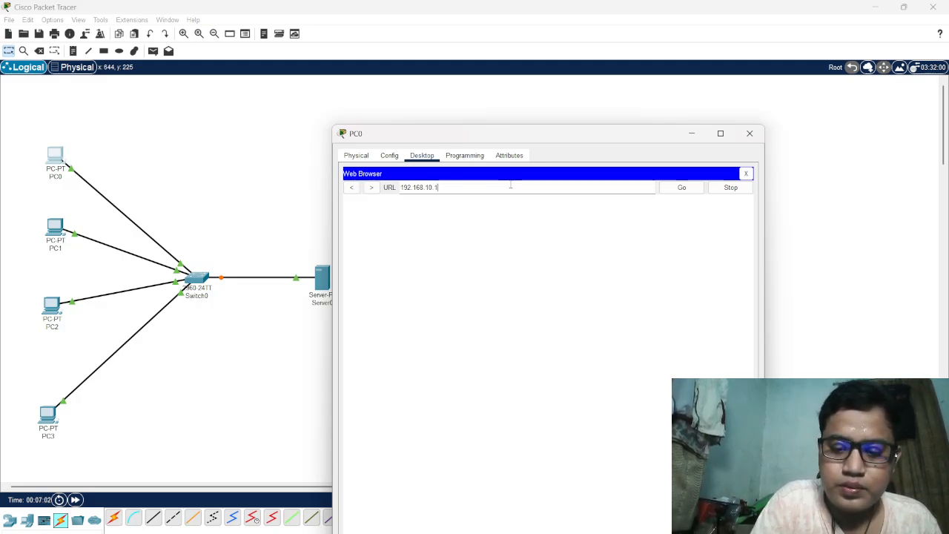
left_click(671, 190)
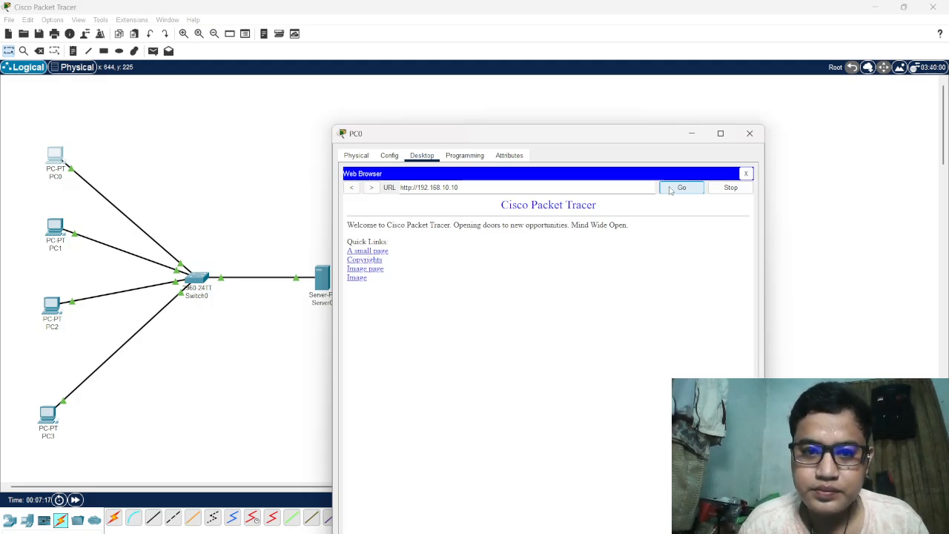
left_click(750, 134)
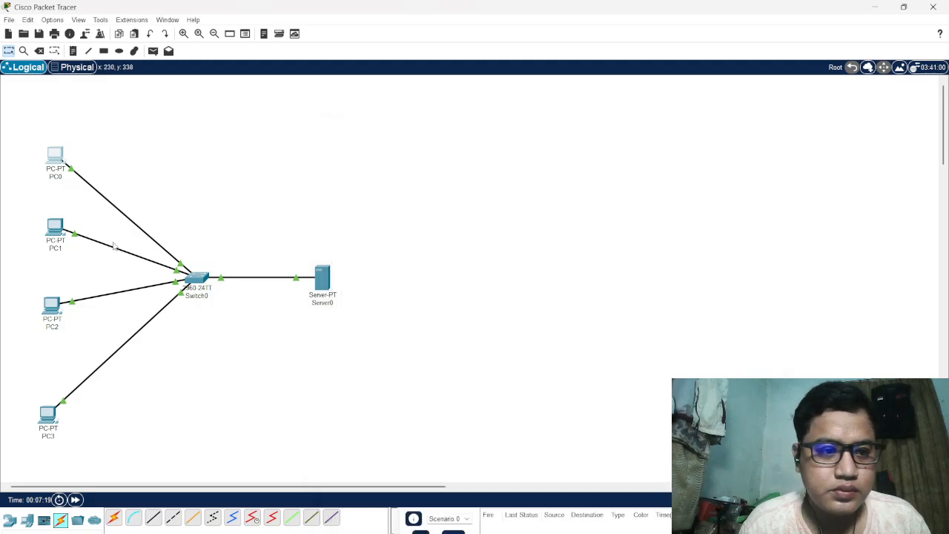
Load the server's page at 192.168.10.10 in PC1's web browser, and close PC1's device window
left_click(56, 227)
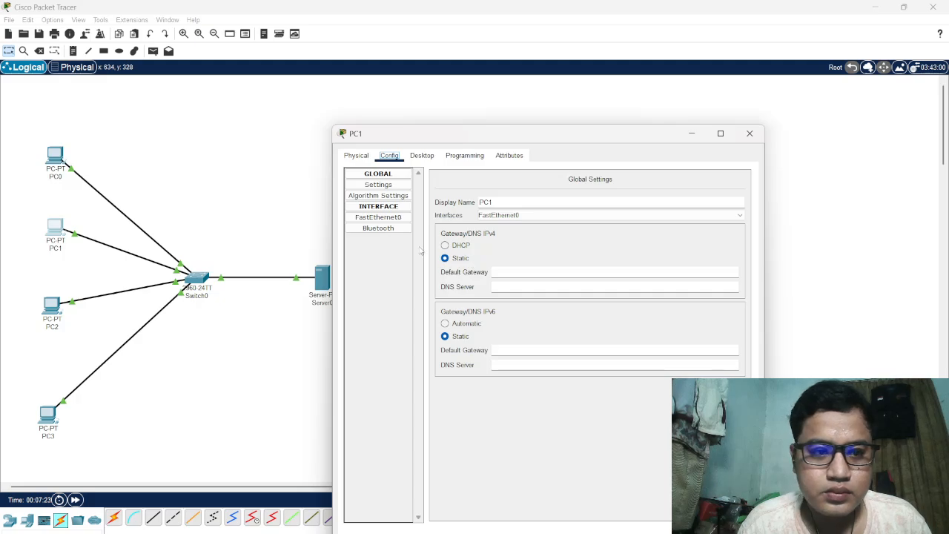
left_click(435, 159)
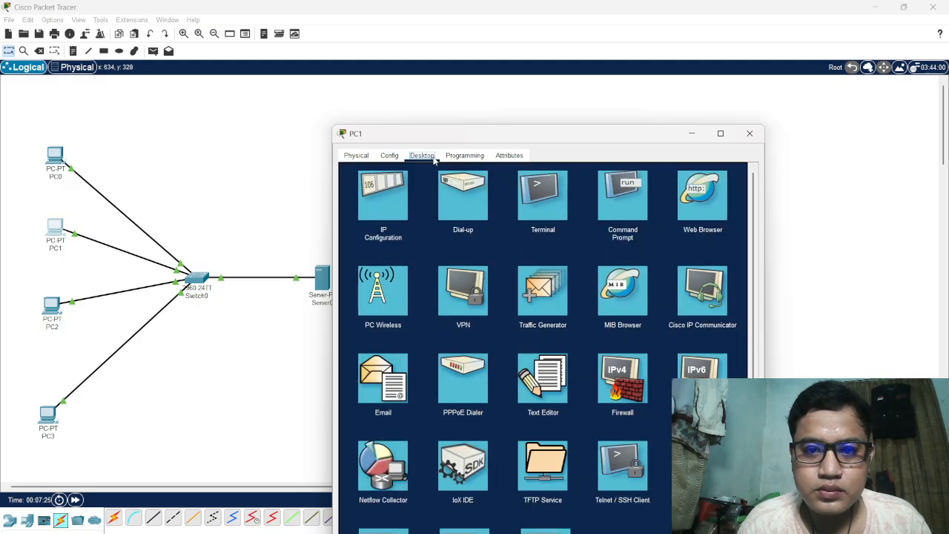
left_click(698, 209)
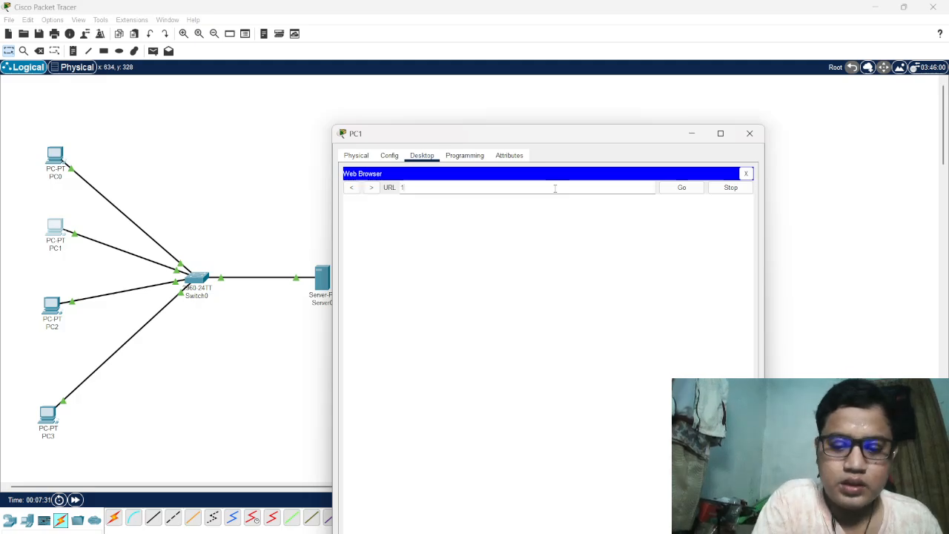
type("192")
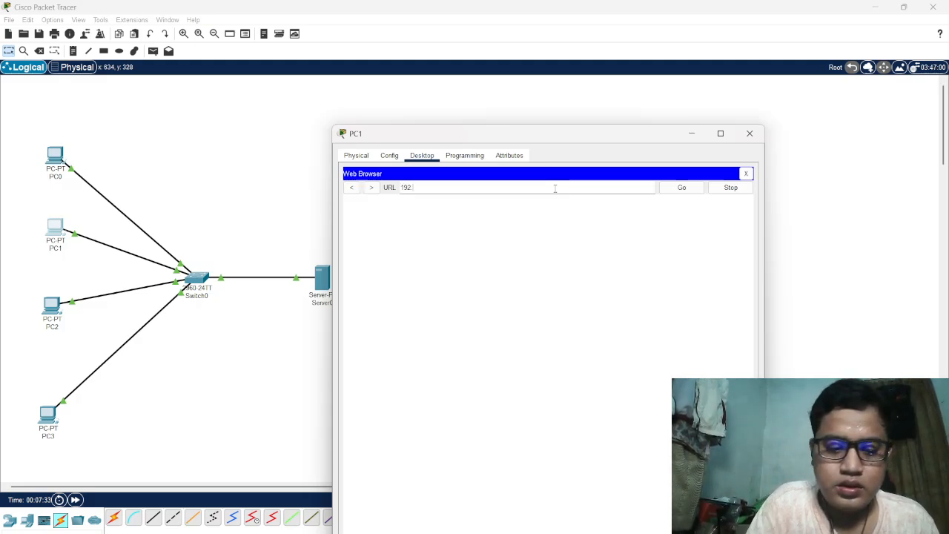
type(".168.")
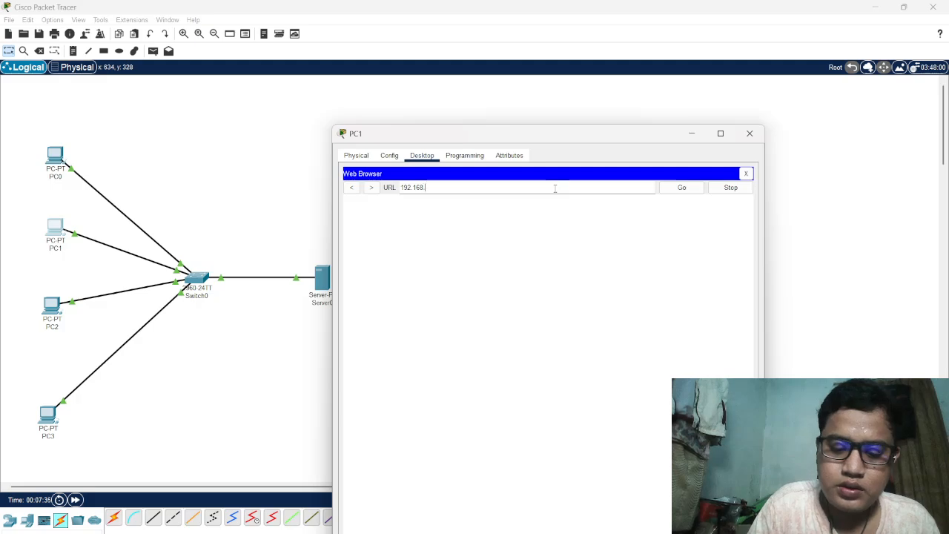
type("10")
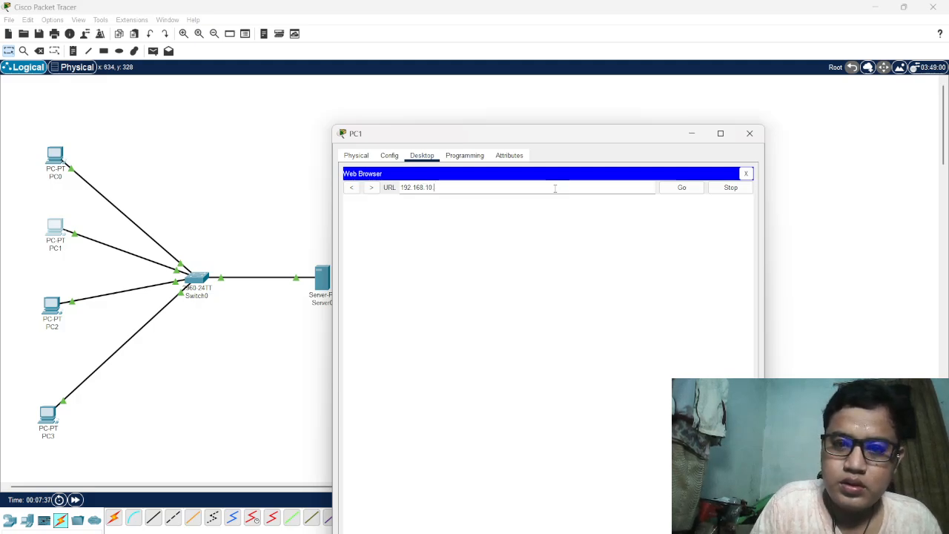
type(".10")
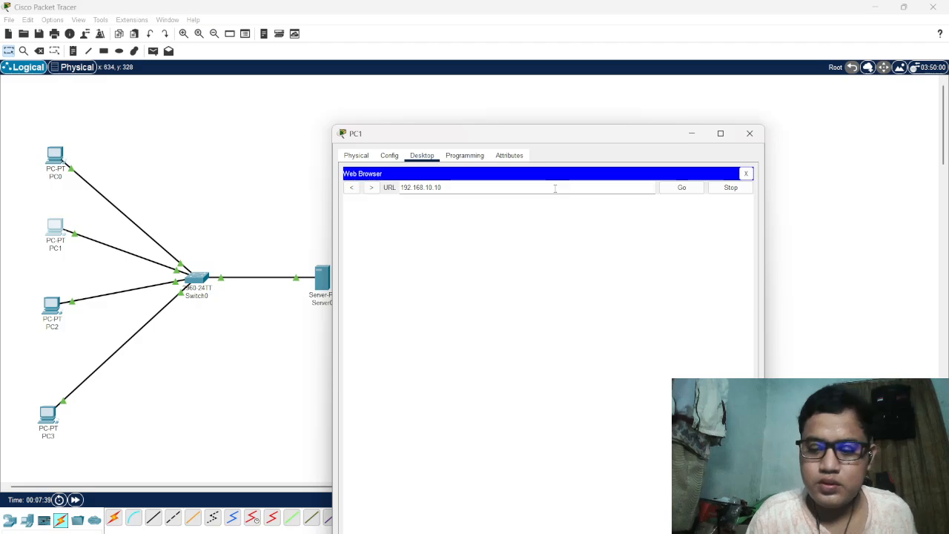
left_click_drag(482, 189, 398, 190)
left_click(683, 188)
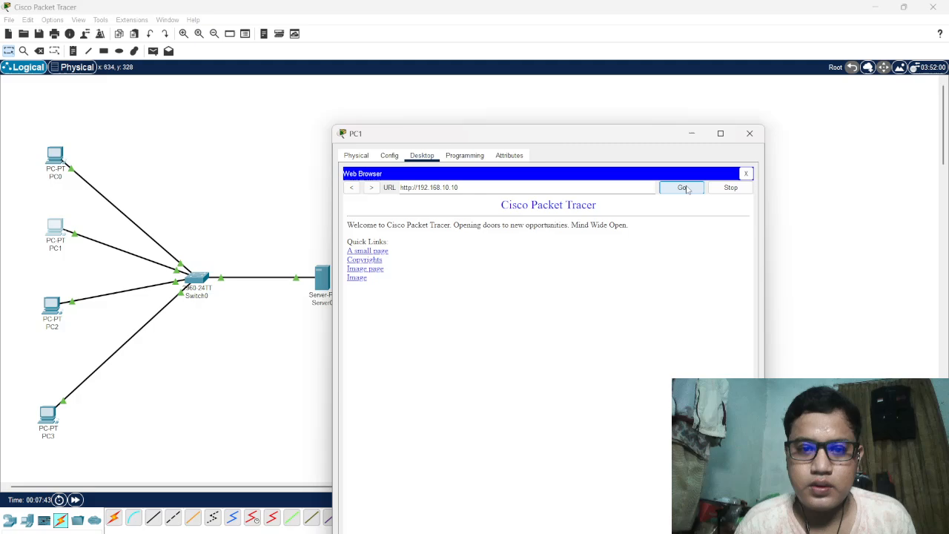
left_click(749, 133)
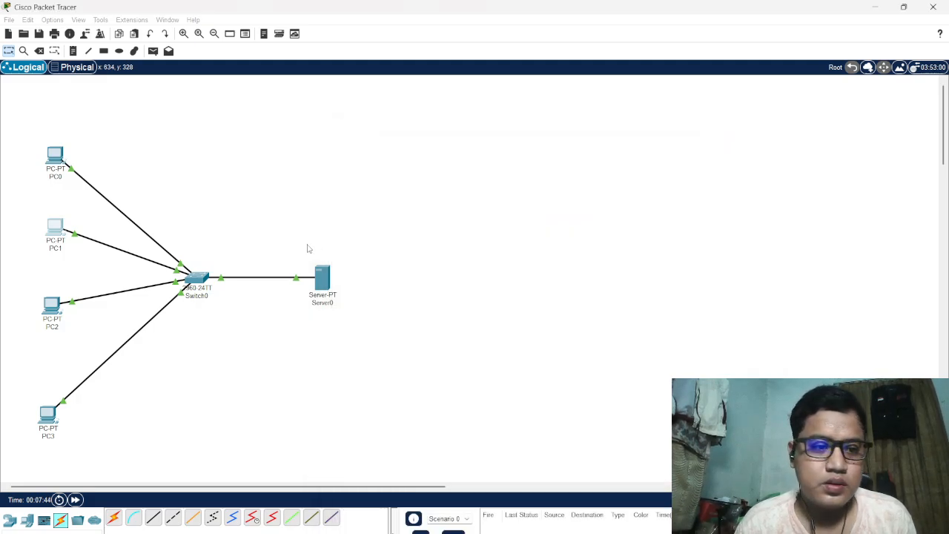
Load the server's page at 192.168.10.10 in PC2's web browser, and close PC2's device window
left_click(51, 305)
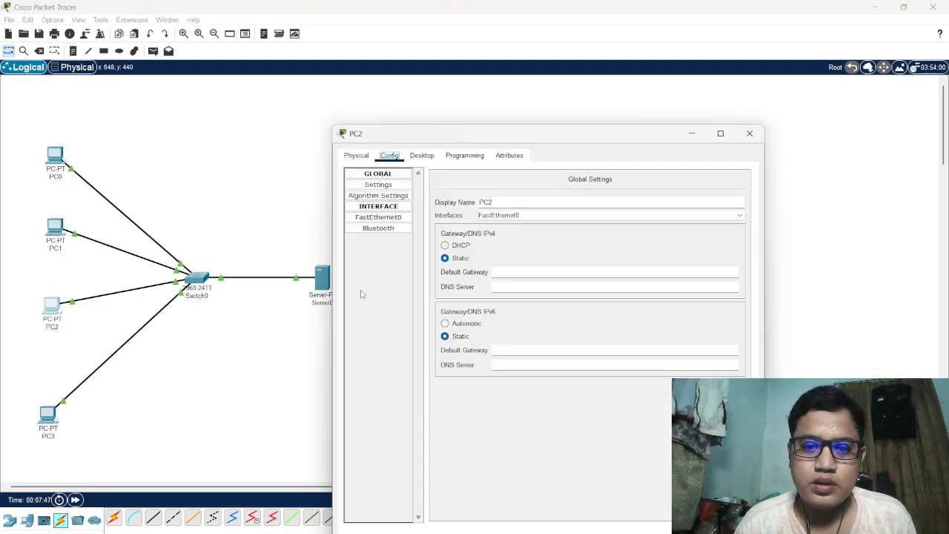
left_click(421, 156)
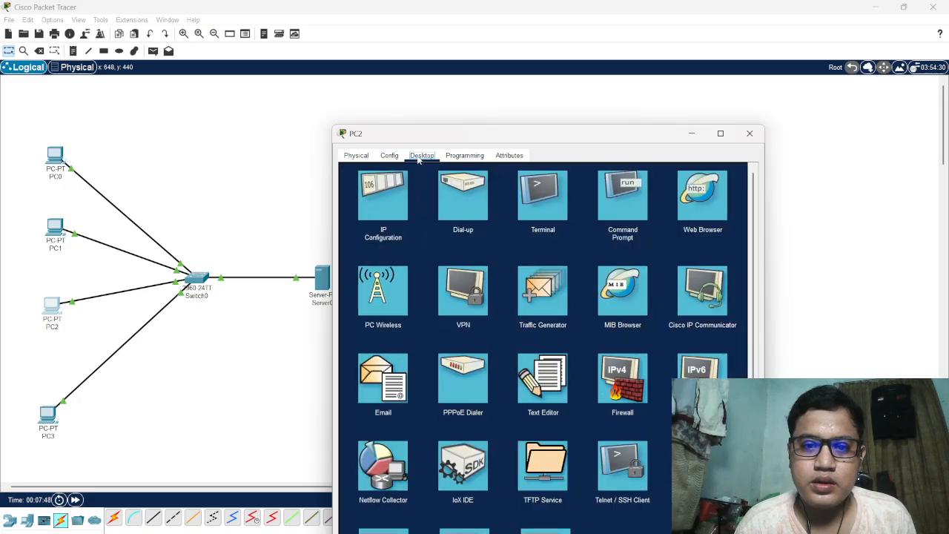
left_click(701, 186)
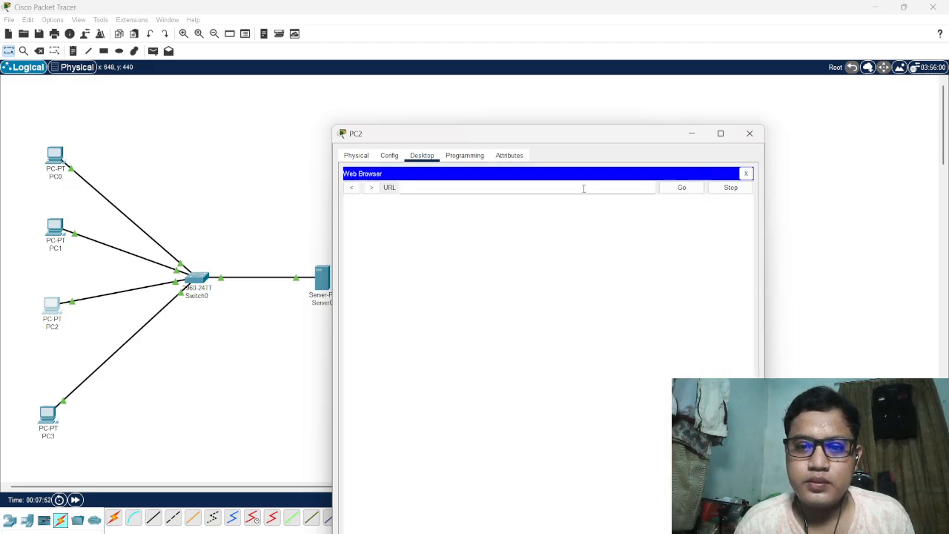
type("192.168.10.6")
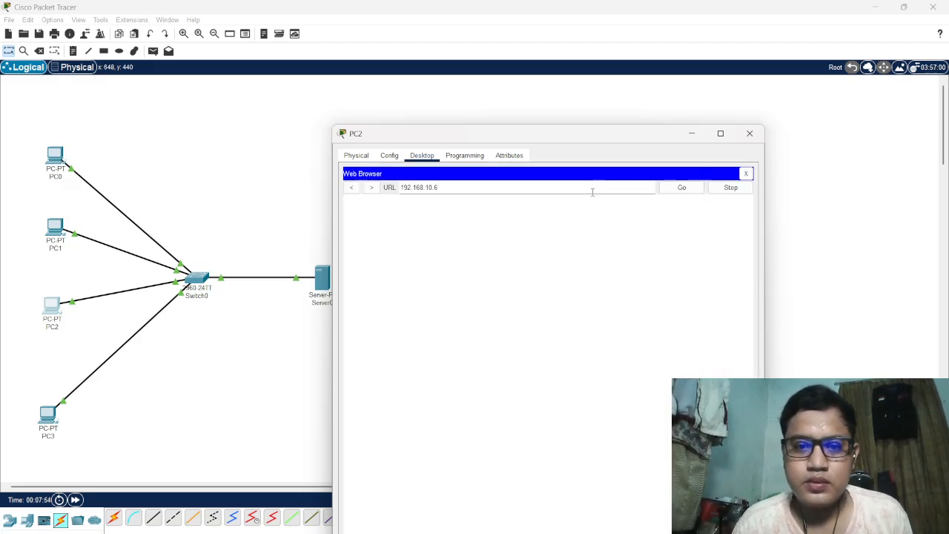
key("BackSpace")
type("10")
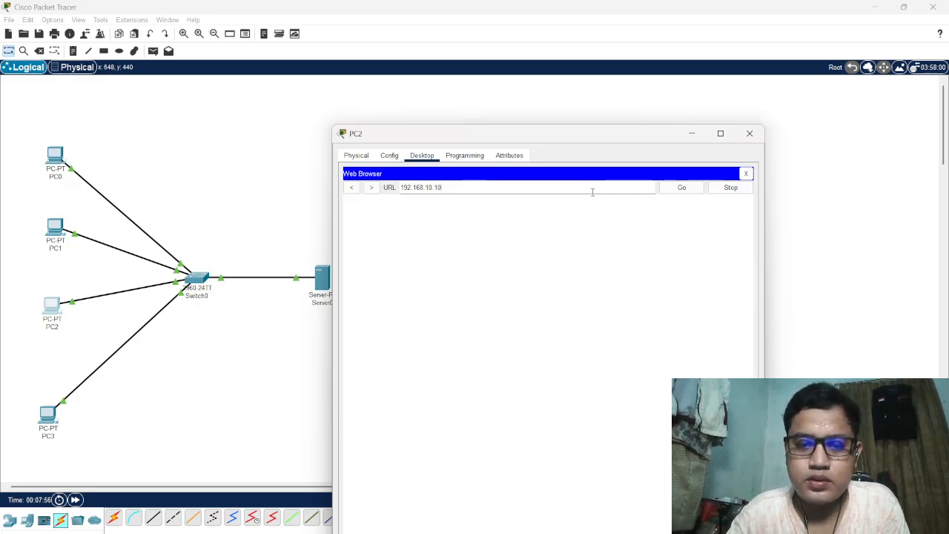
left_click(679, 192)
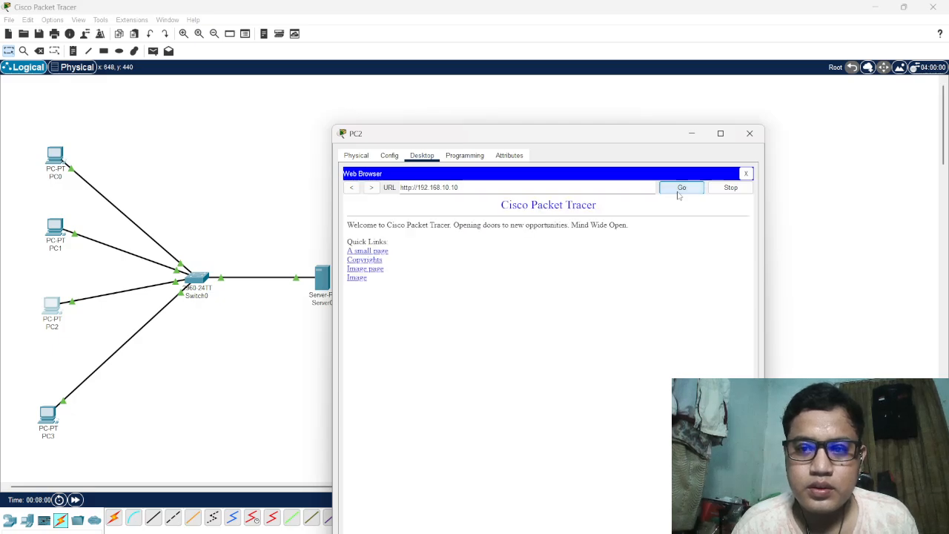
left_click(750, 133)
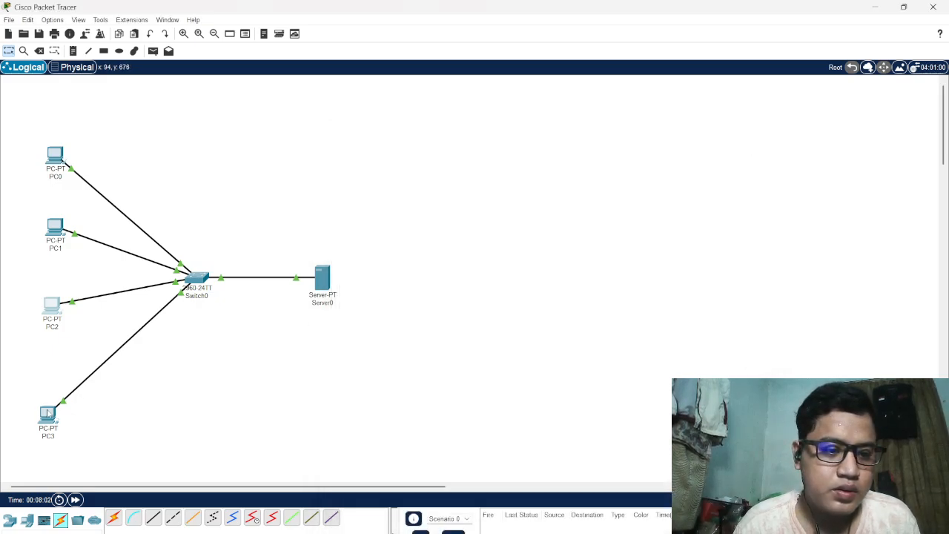
Load the server's page at 192.168.10.10 in PC3's web browser, and close PC3's device window
left_click(48, 412)
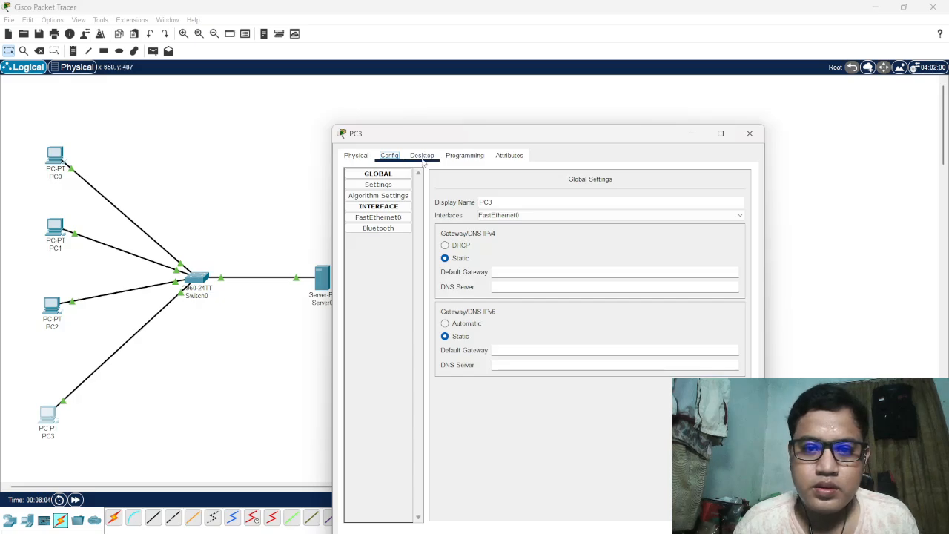
left_click(423, 157)
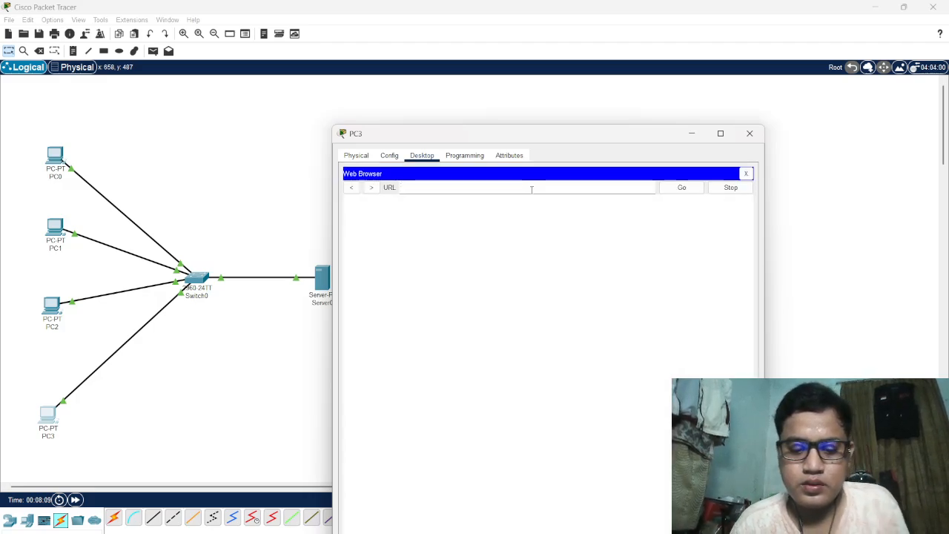
left_click(531, 189)
type("192.168.10.10")
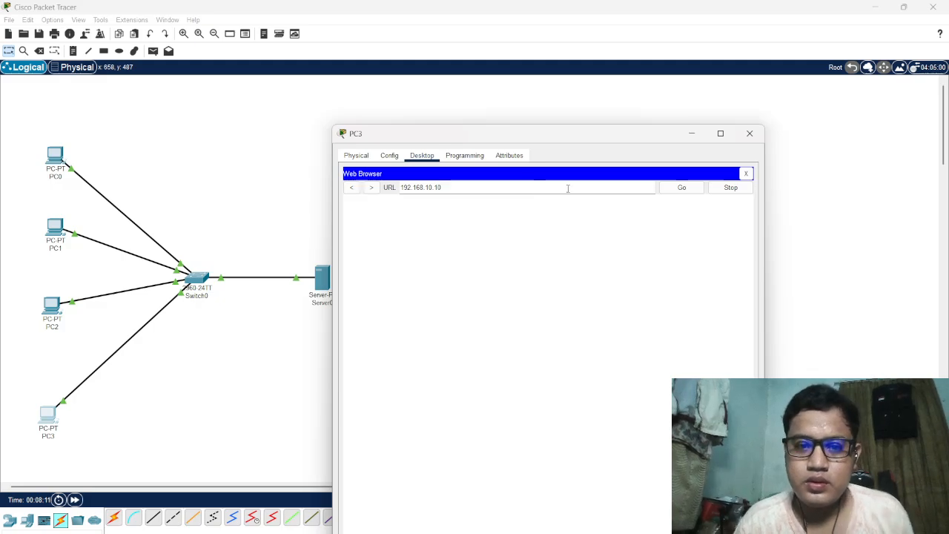
left_click(689, 188)
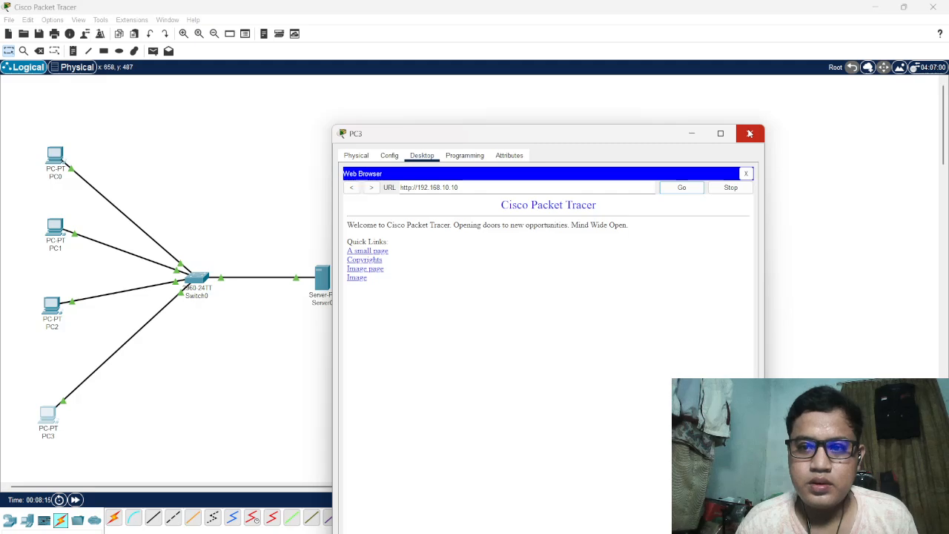
left_click(750, 134)
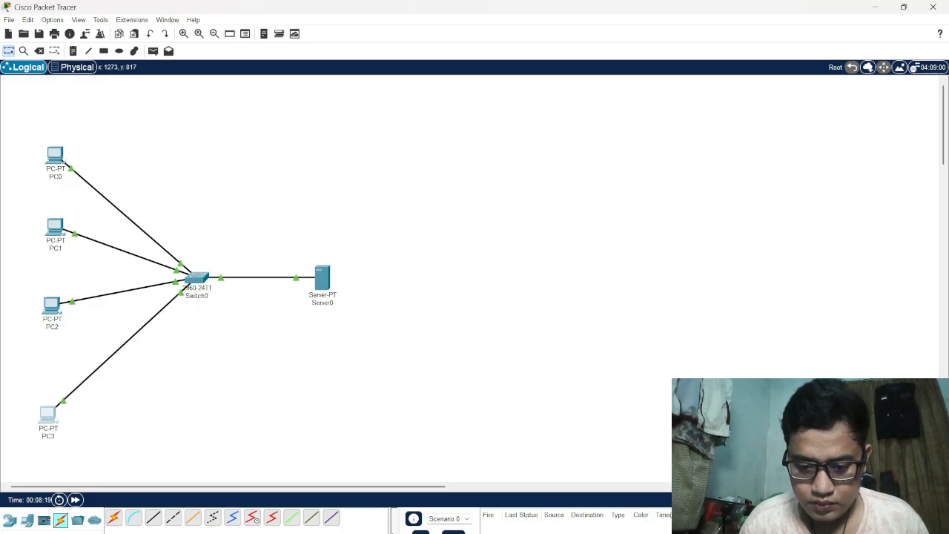
Consult the Tugas.3 assignment page in the browser, and place a second Server-PT device below Server0 in Packet Tracer
mouse_move(605, 533)
left_click(605, 512)
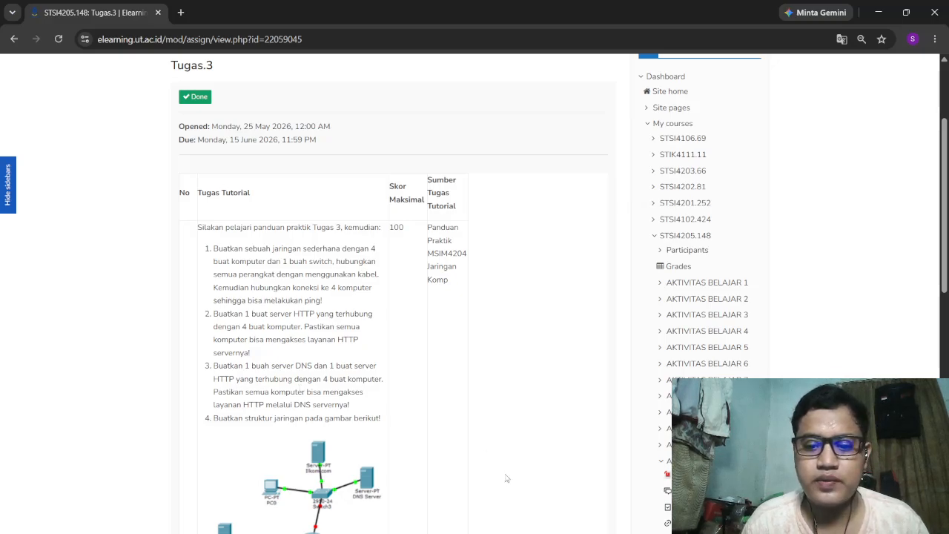
key("alt+Tab")
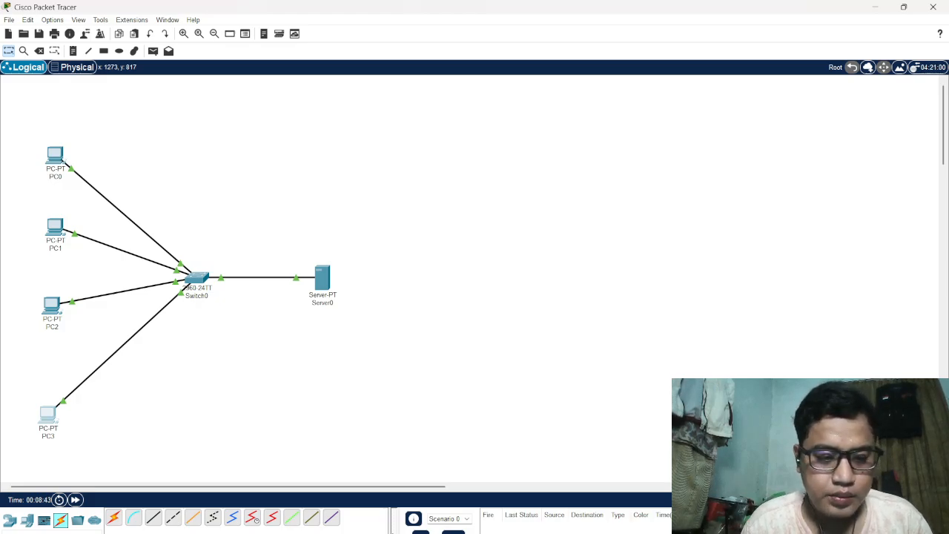
left_click(26, 520)
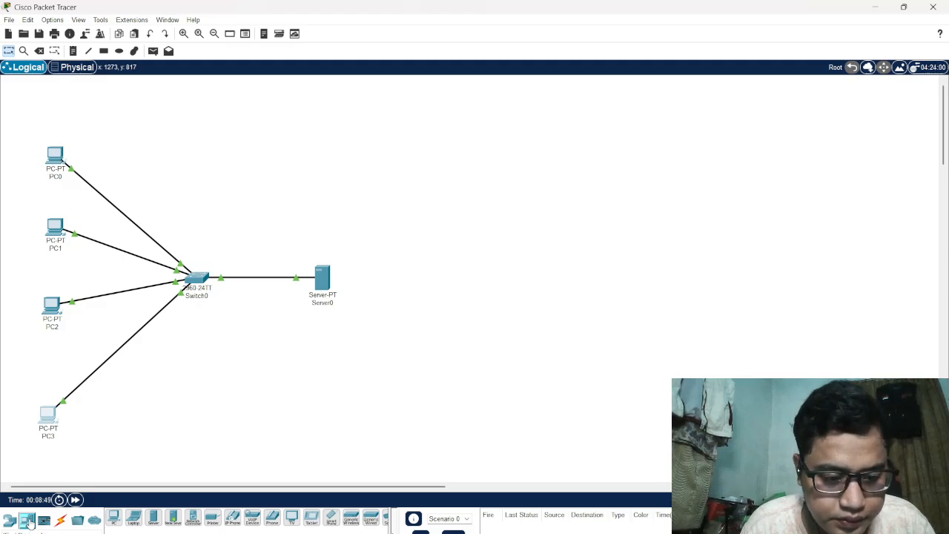
left_click(150, 520)
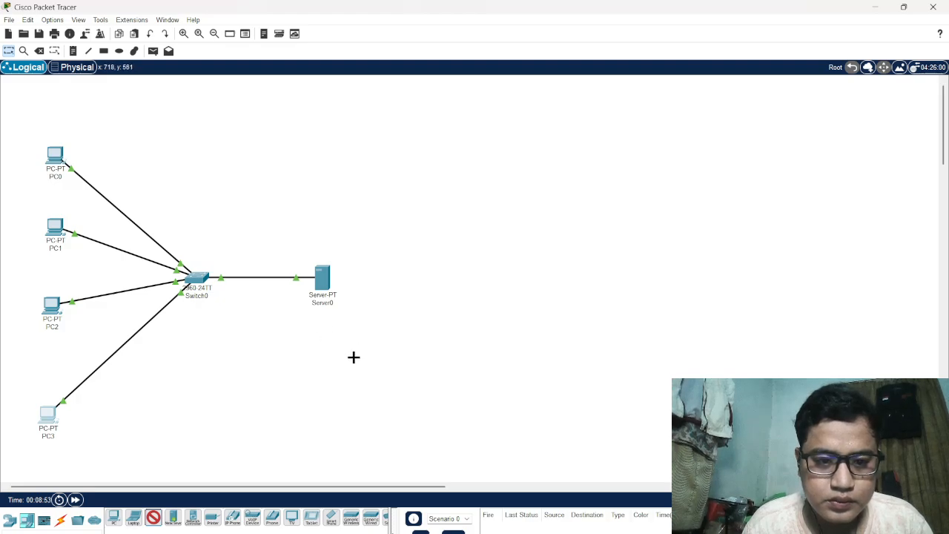
left_click(325, 390)
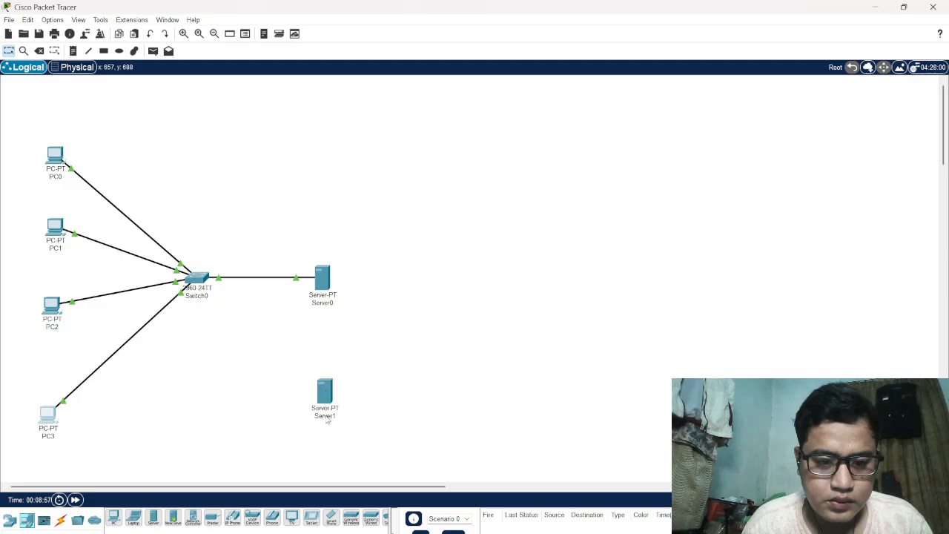
Rename the second server, below Server0, as "DNS Server"
left_click(327, 416)
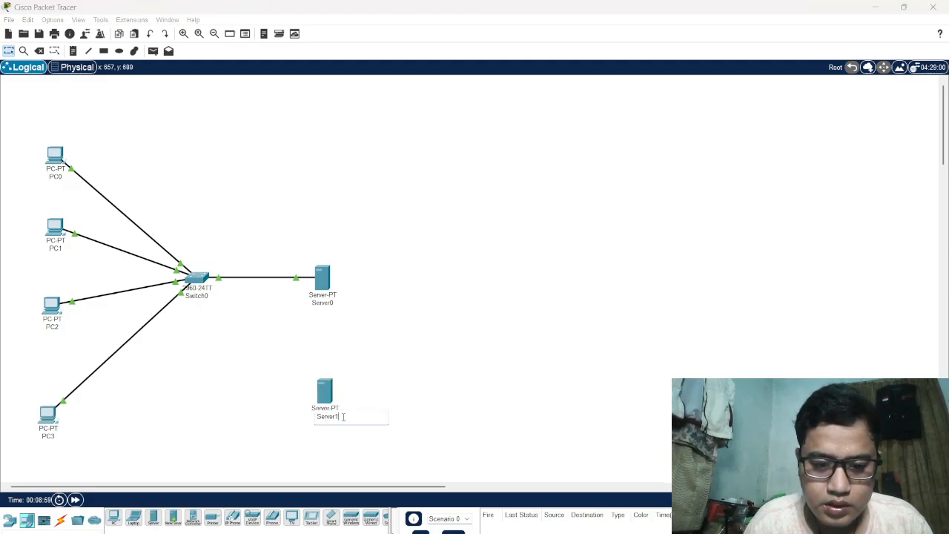
key("BackSpace")
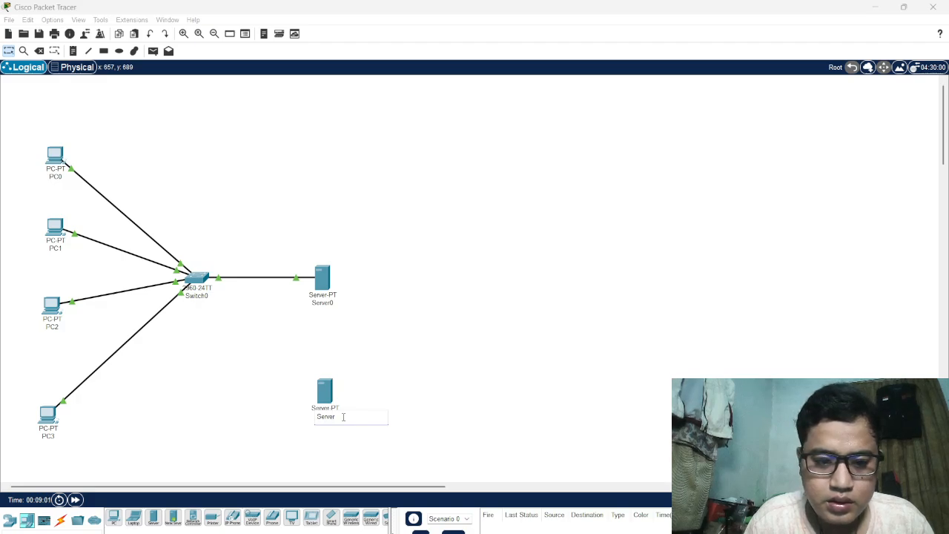
key("Home")
type("DNS")
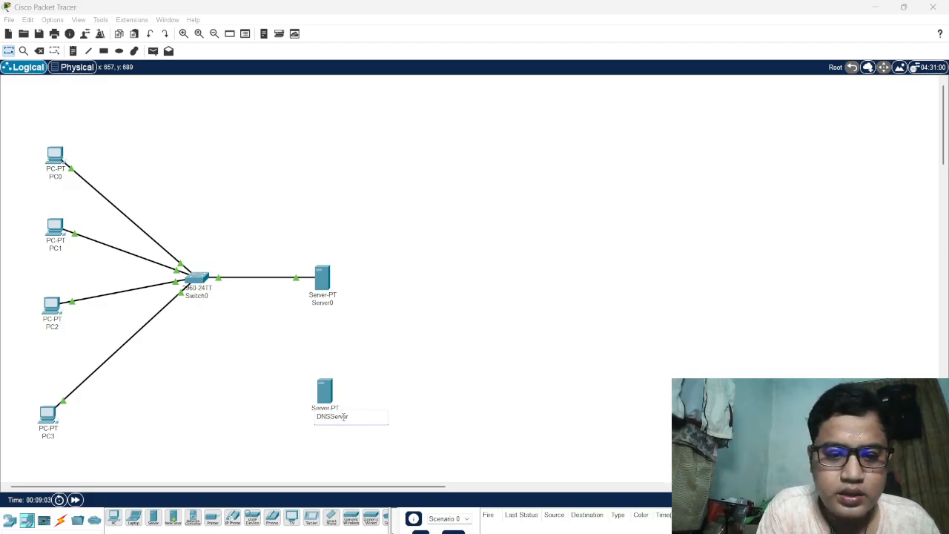
left_click(338, 446)
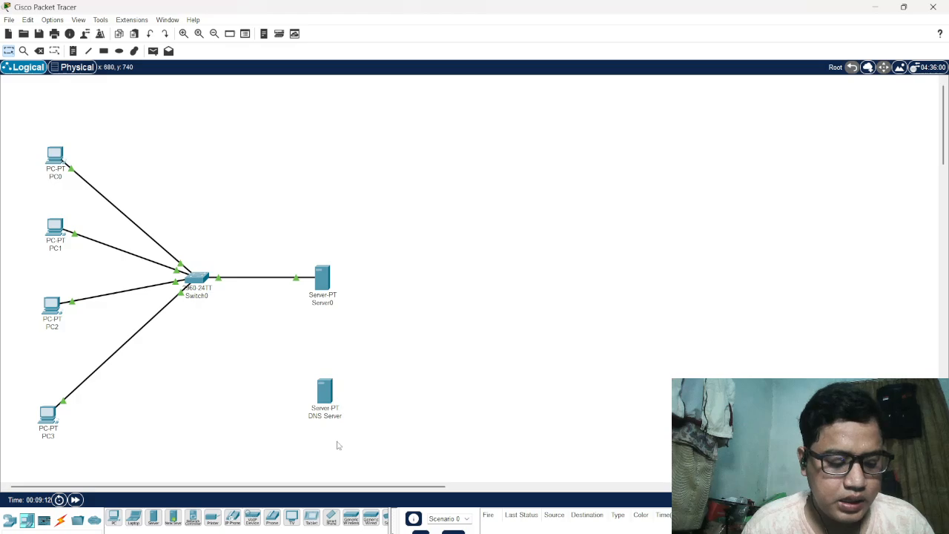
Give the DNS Server's FastEthernet0 the static IPv4 address 192.168.10.11 with mask 255.255.255.0, and close its device window
left_click(326, 393)
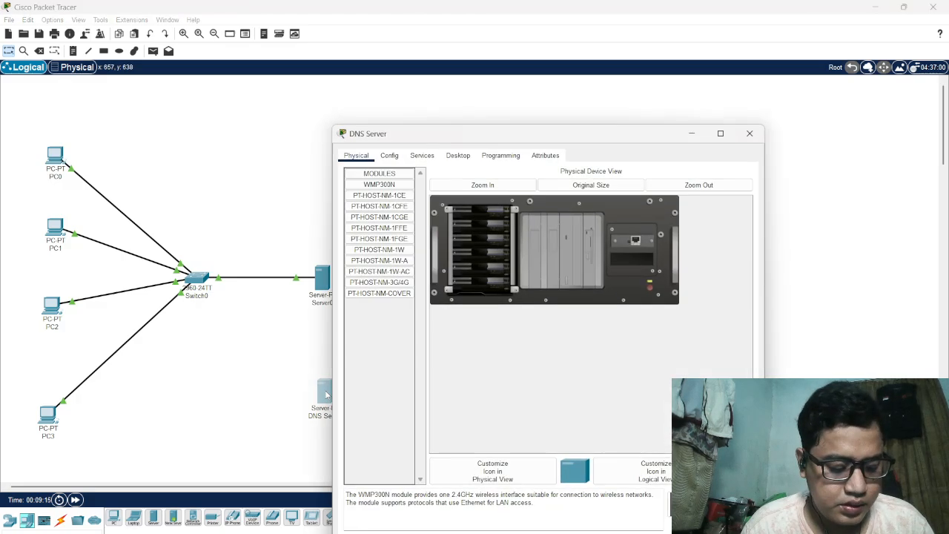
left_click(396, 157)
left_click(384, 218)
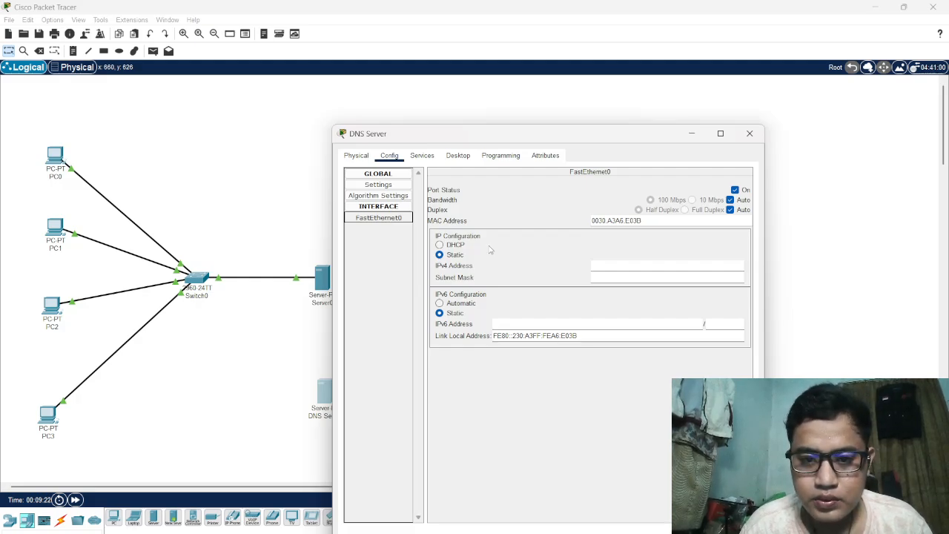
left_click(608, 267)
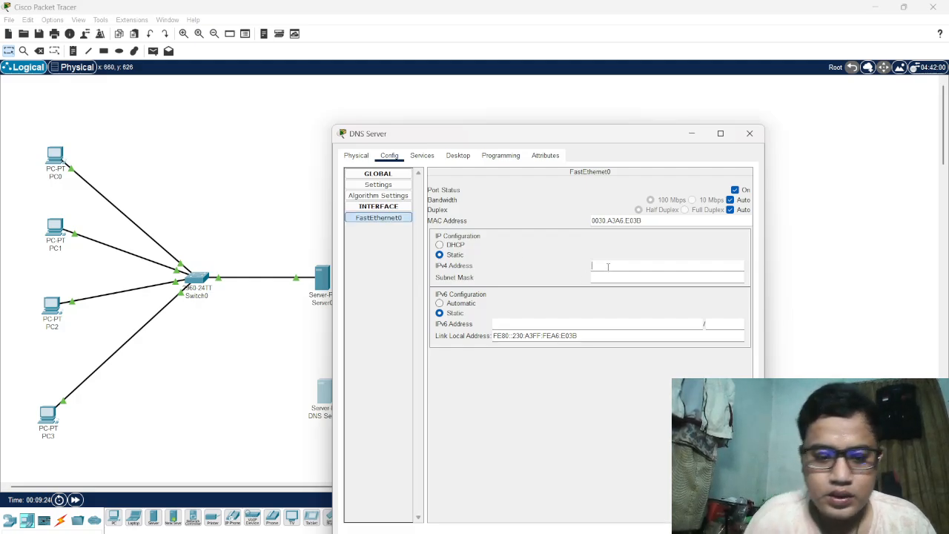
type("192.1")
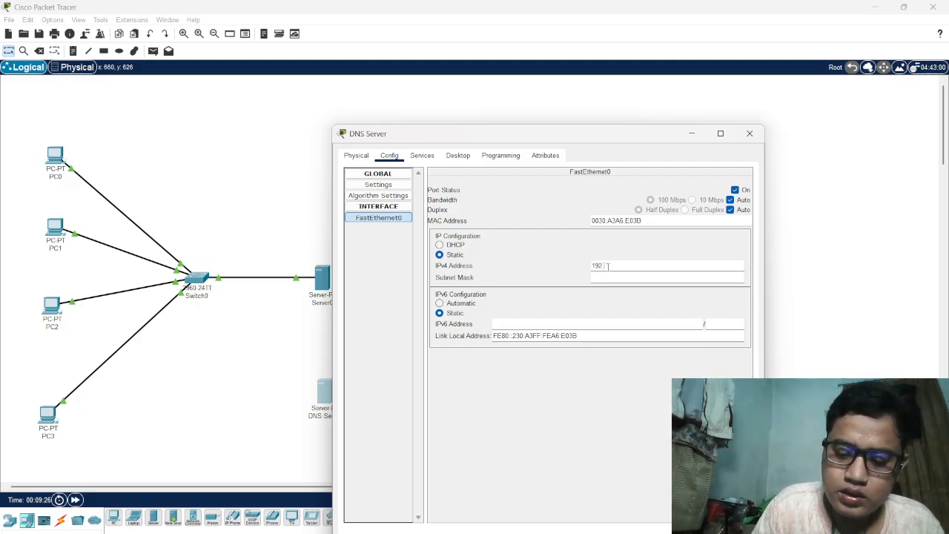
type("68")
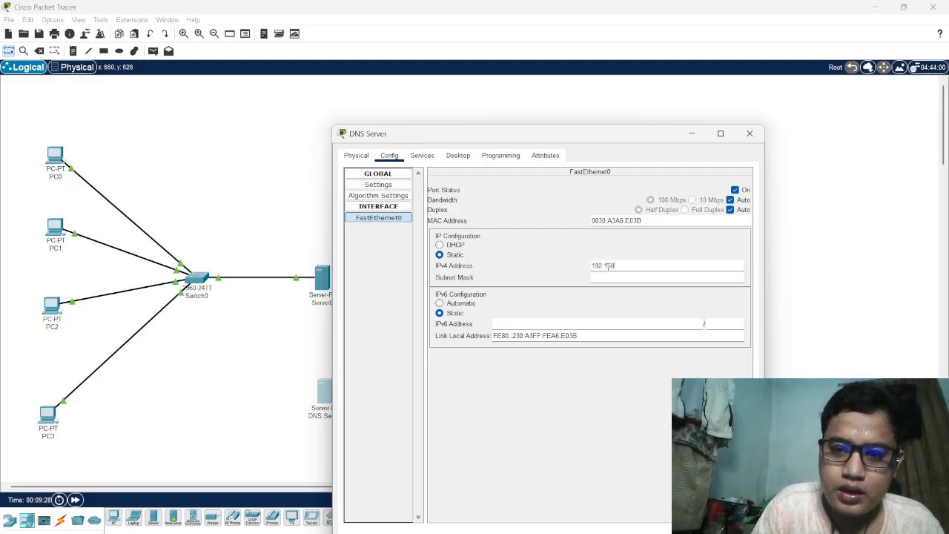
type(".")
type("1")
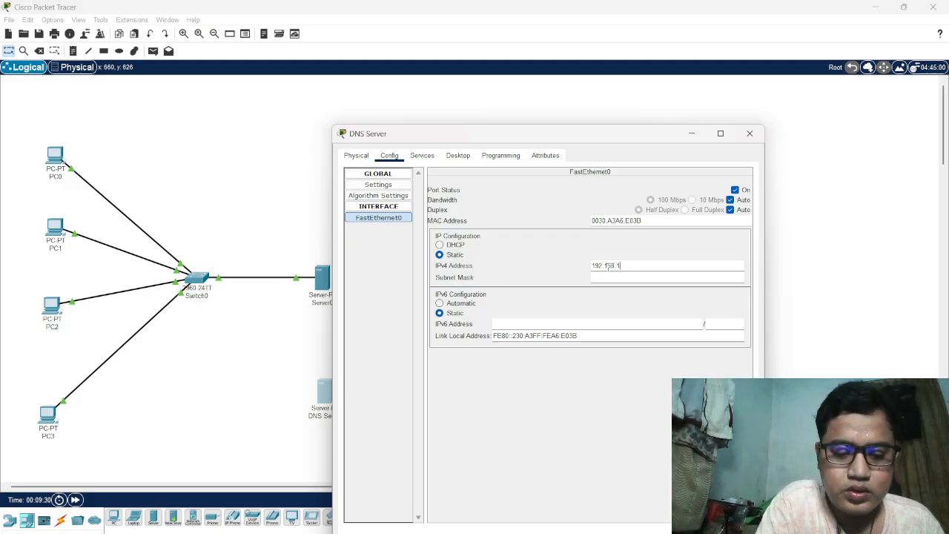
type("0.11")
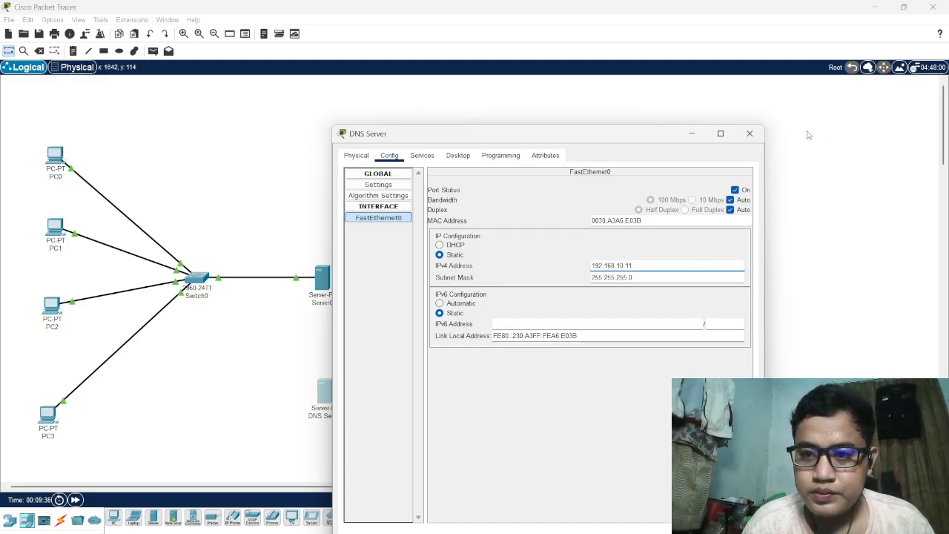
left_click(750, 134)
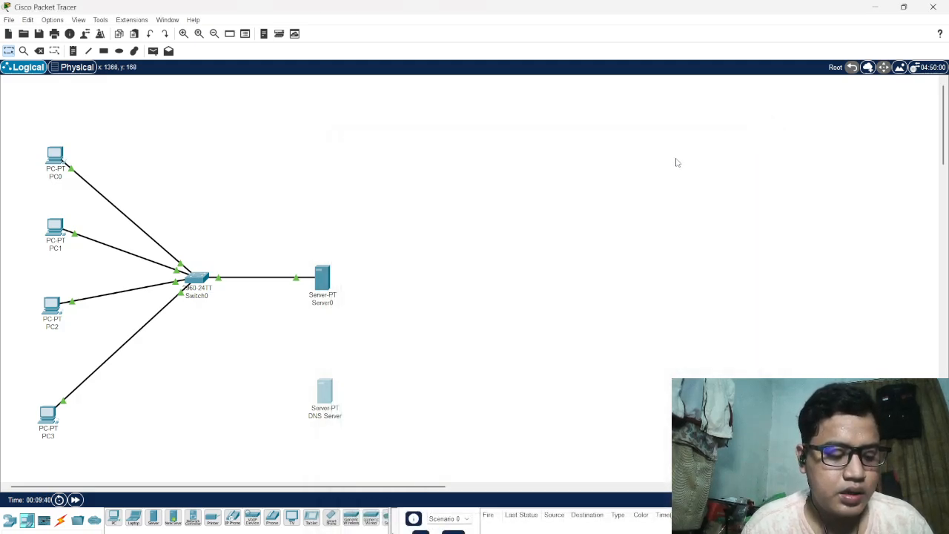
Connect the DNS Server to Switch0 with an automatically chosen connection type
left_click(63, 522)
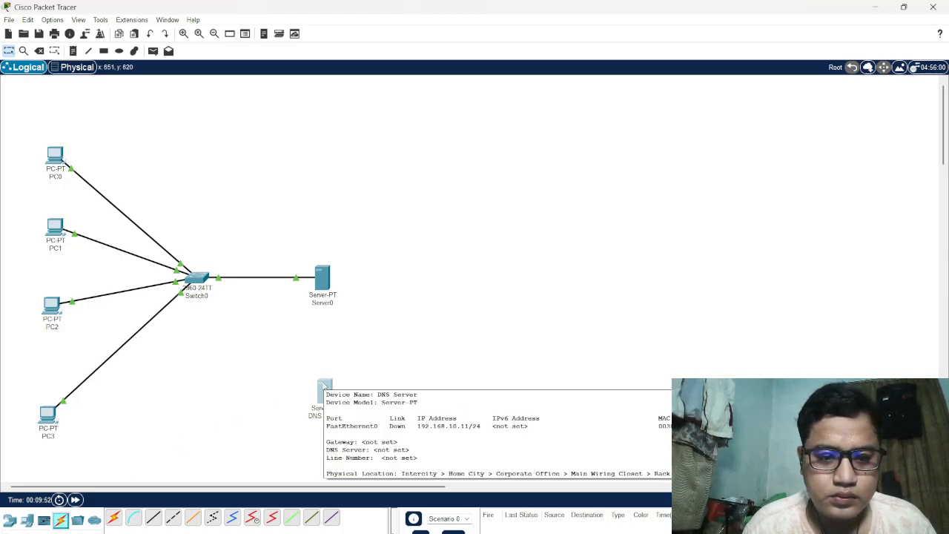
left_click(114, 518)
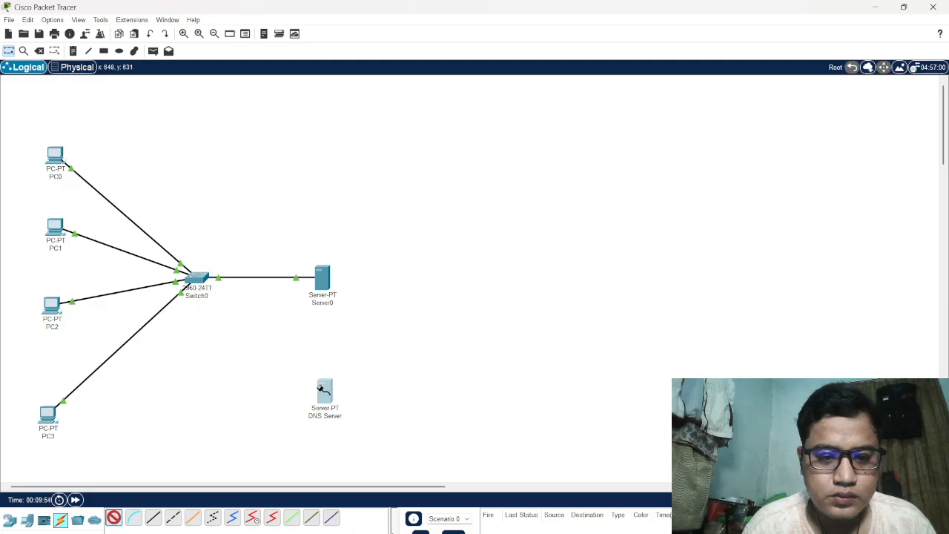
left_click(324, 391)
left_click(200, 280)
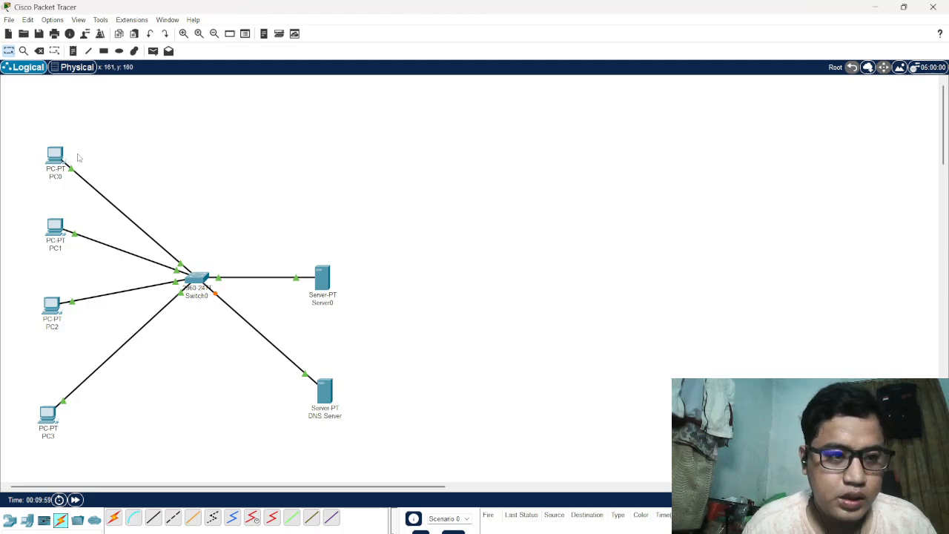
Set PC0's IPv4 DNS server to 192.168.10.11, copy the address for reuse, and close PC0's device window
left_click(55, 156)
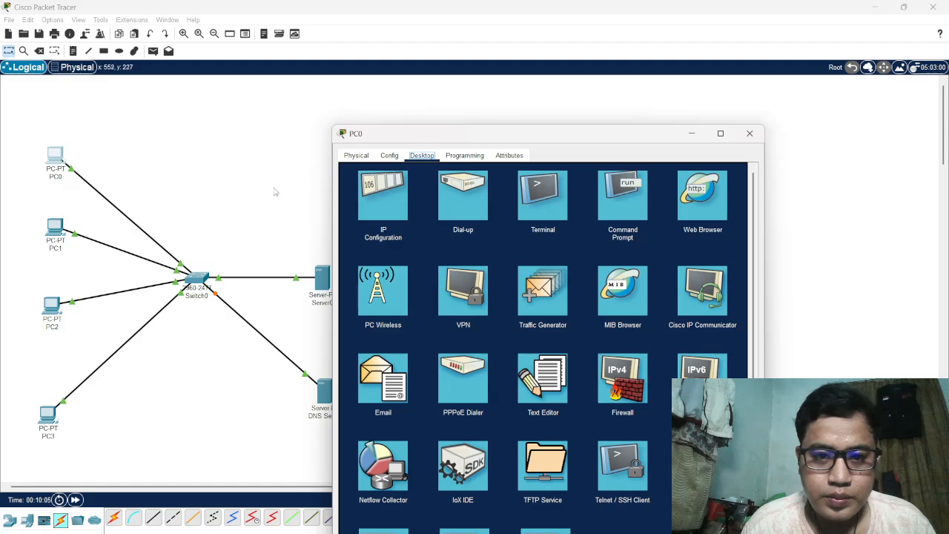
left_click(391, 157)
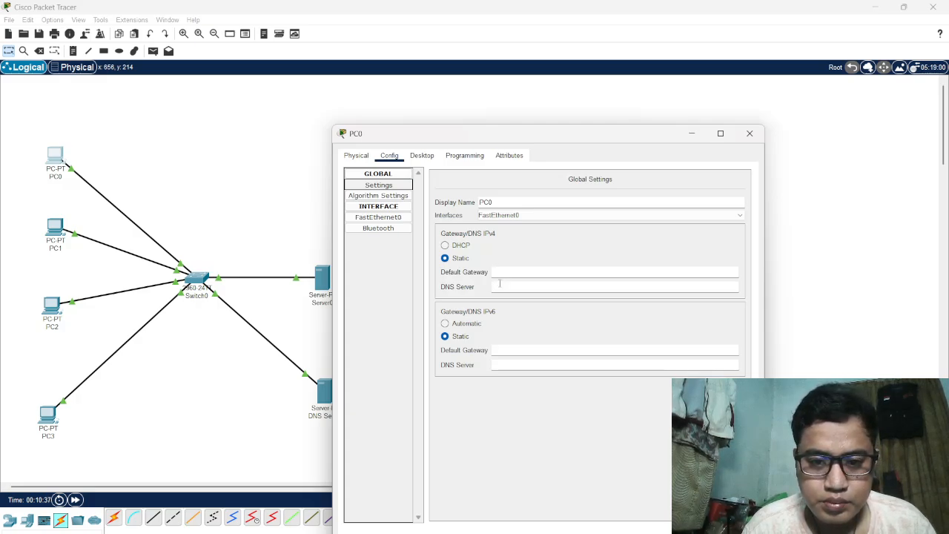
left_click(501, 283)
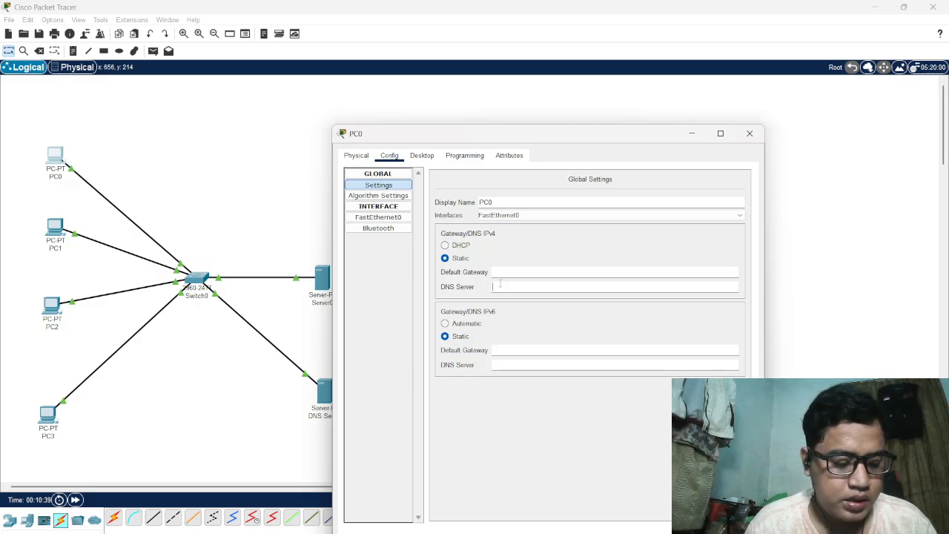
type("19")
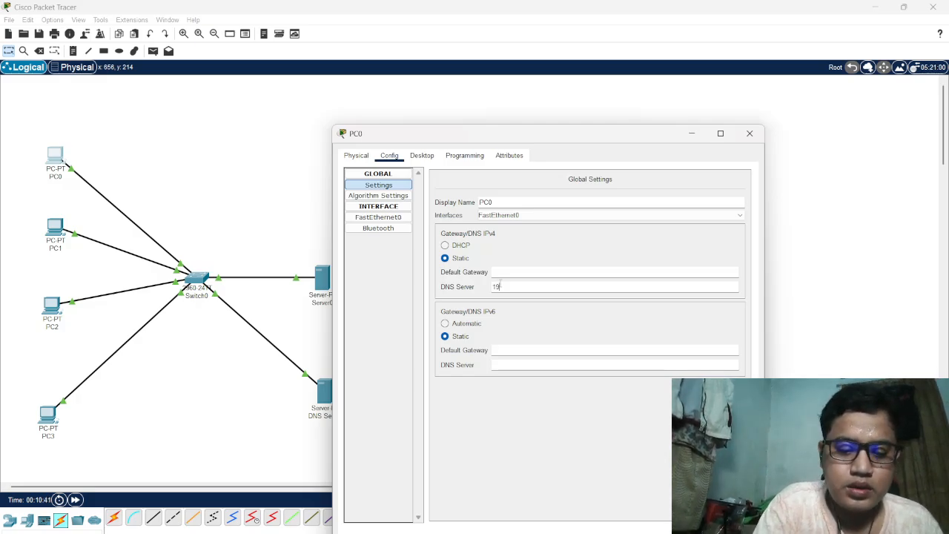
type("2.168")
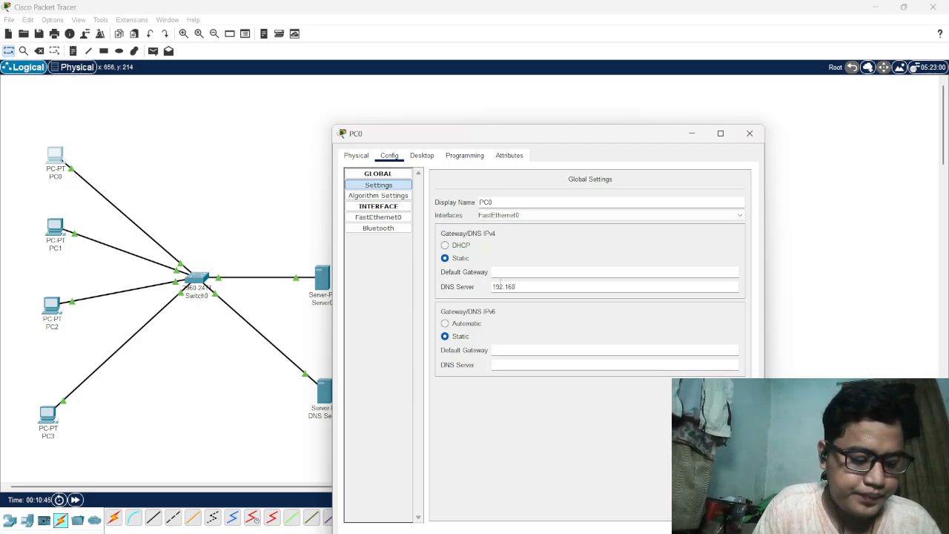
type(".10.")
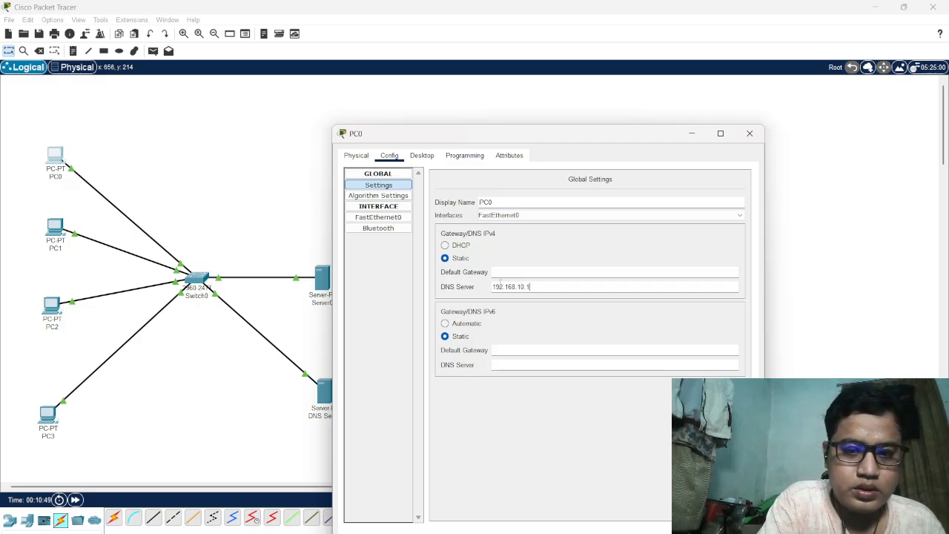
type("1")
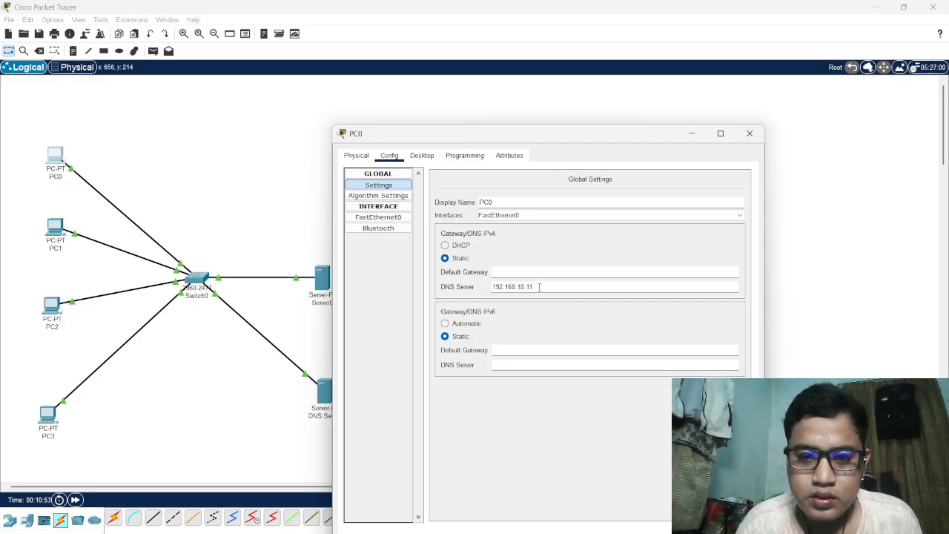
left_click_drag(539, 286, 481, 290)
key("ctrl+c")
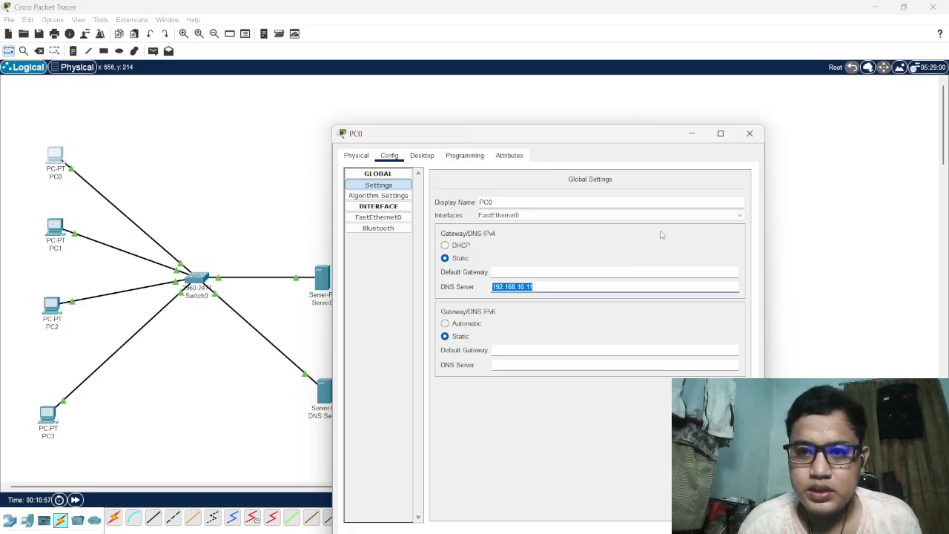
left_click(750, 134)
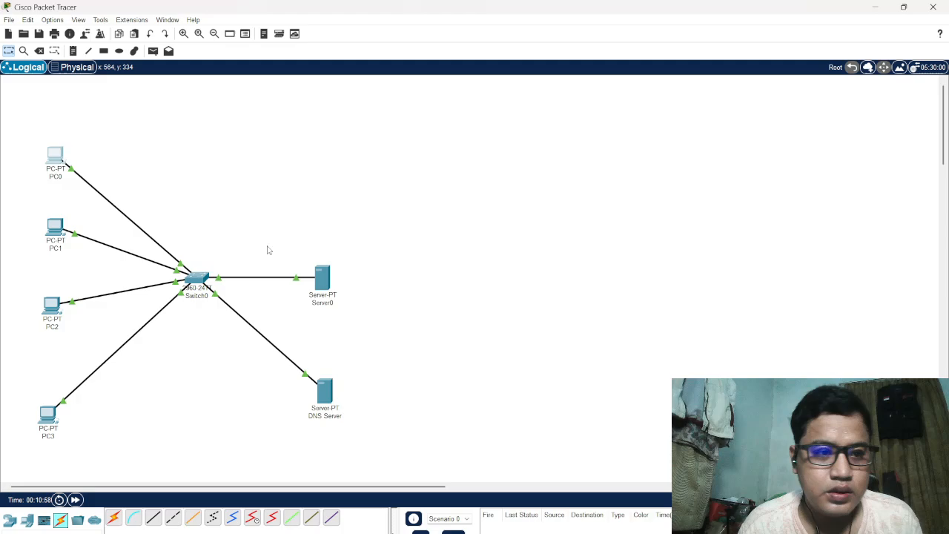
Set PC1's IPv4 DNS server to 192.168.10.11, and close PC1's device window
left_click(55, 226)
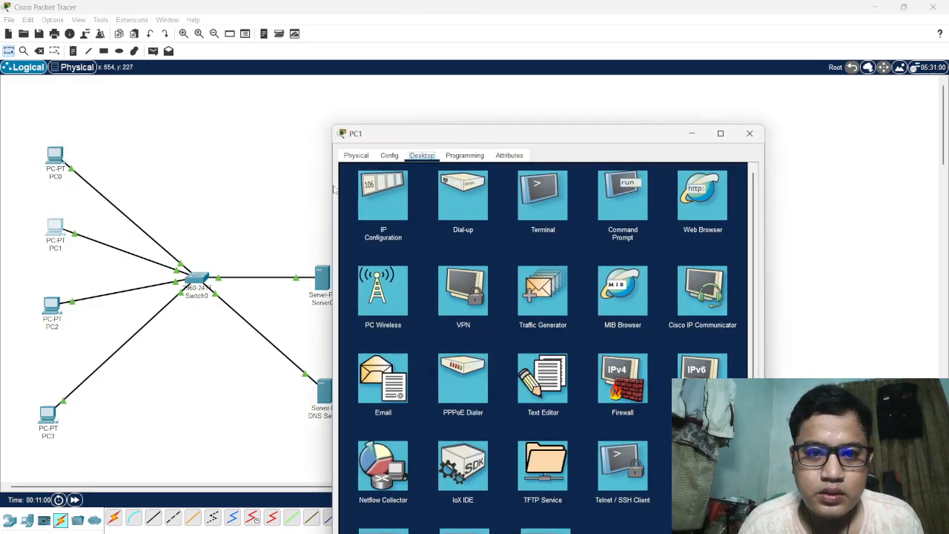
left_click(390, 156)
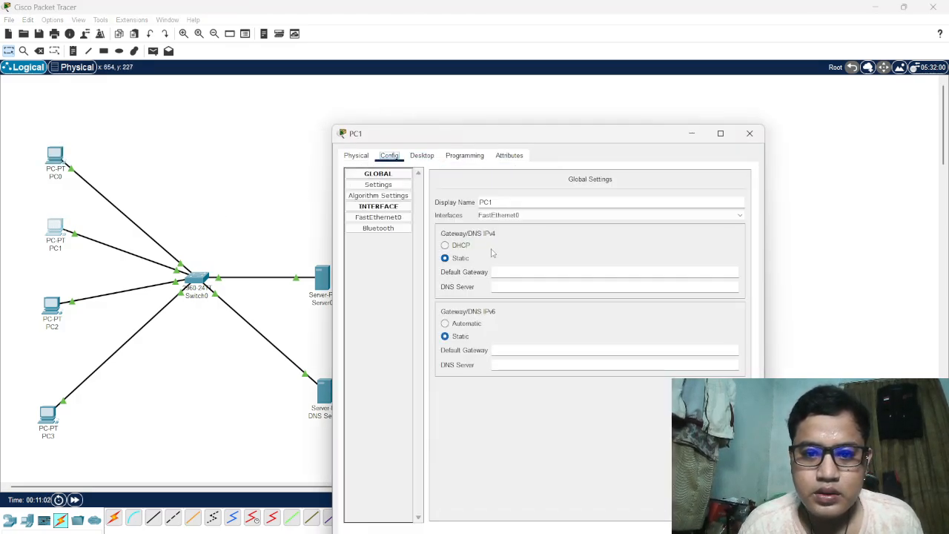
left_click(512, 288)
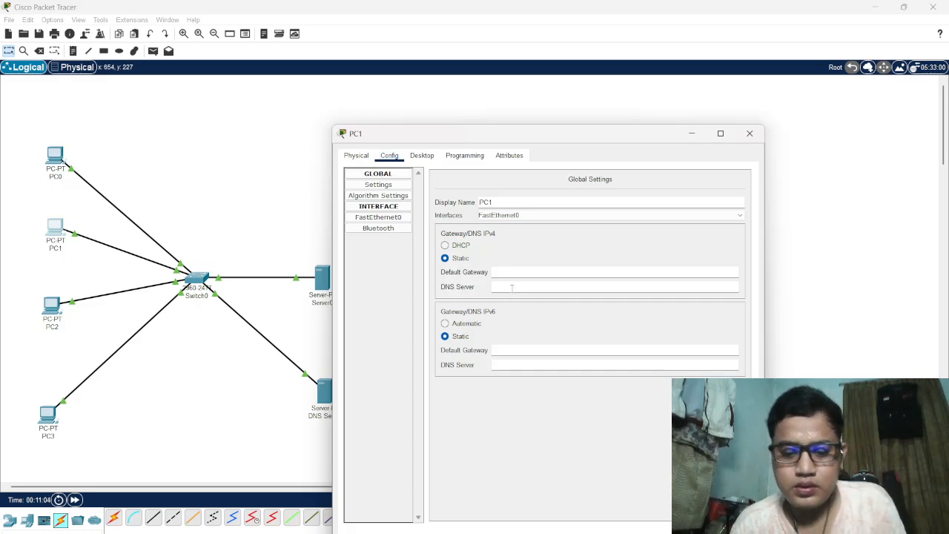
type("192.168.10.11")
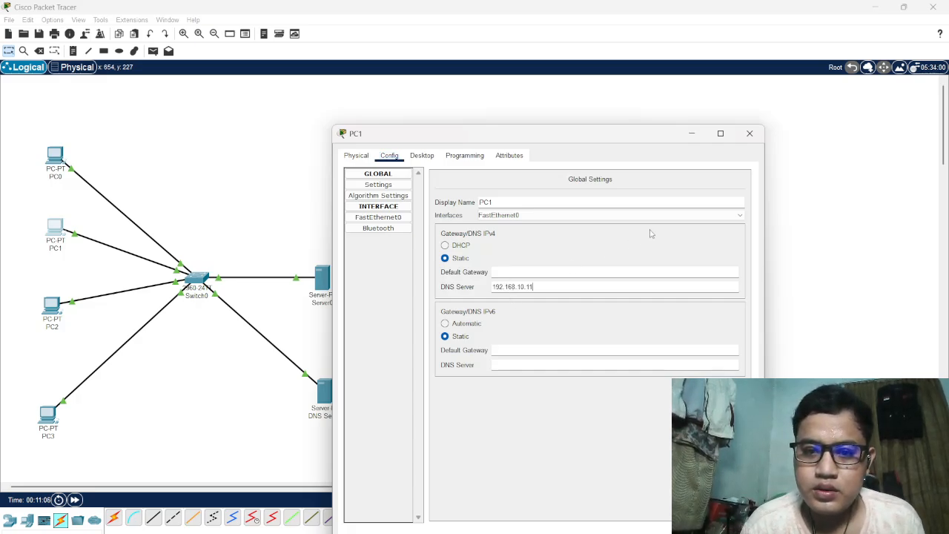
left_click(750, 134)
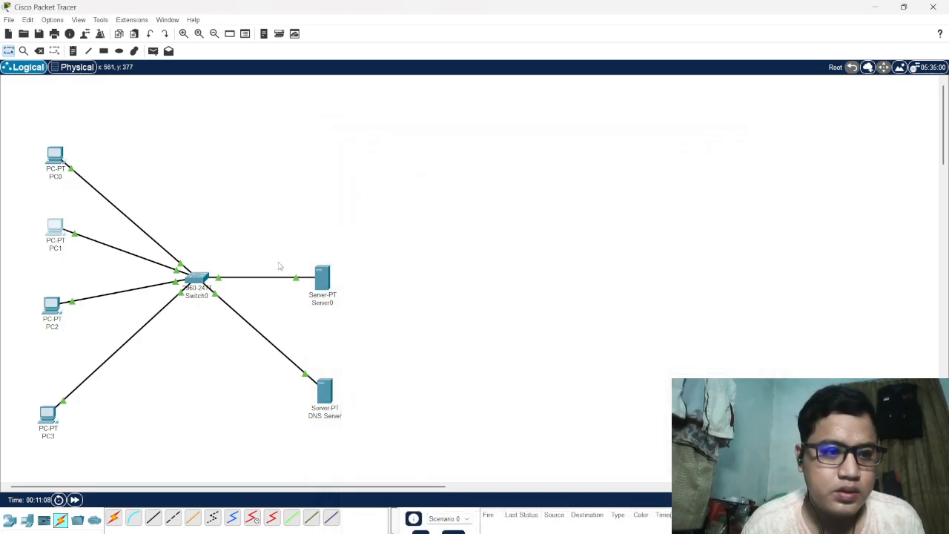
Set PC2's IPv4 DNS server to 192.168.10.11, and close PC2's device window
left_click(54, 307)
left_click(390, 156)
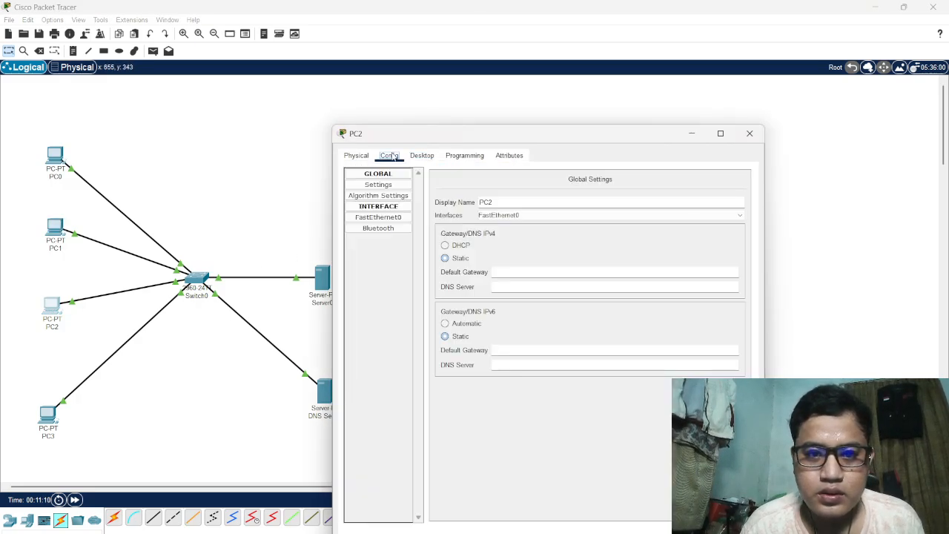
left_click(502, 288)
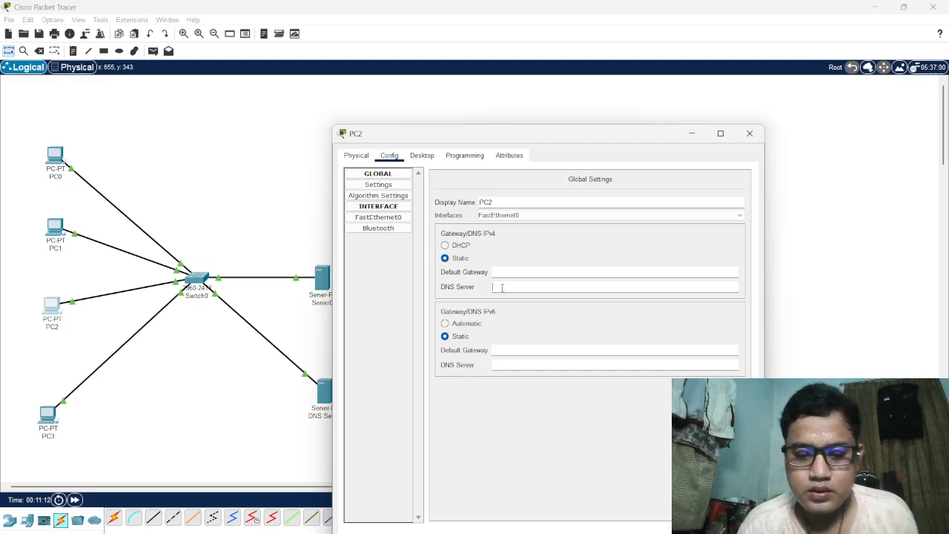
key("ctrl+v")
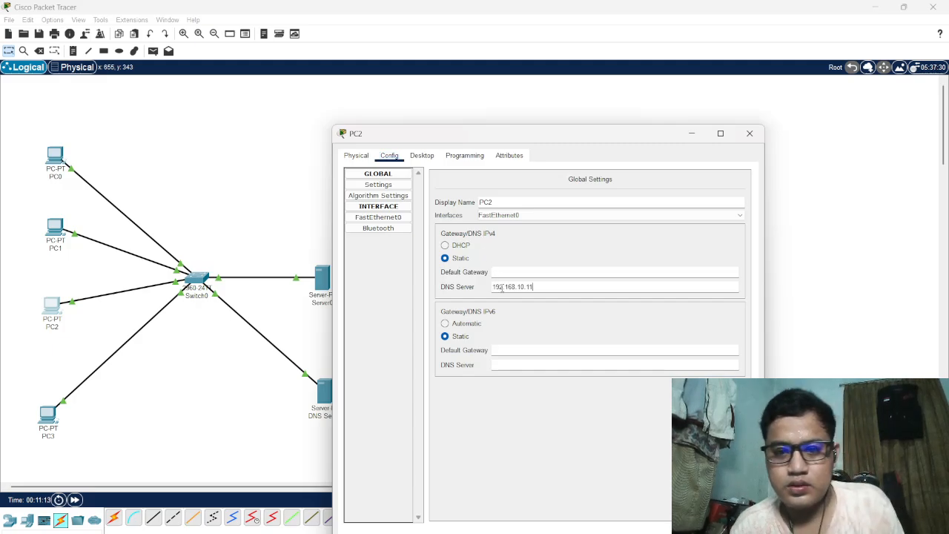
left_click(751, 134)
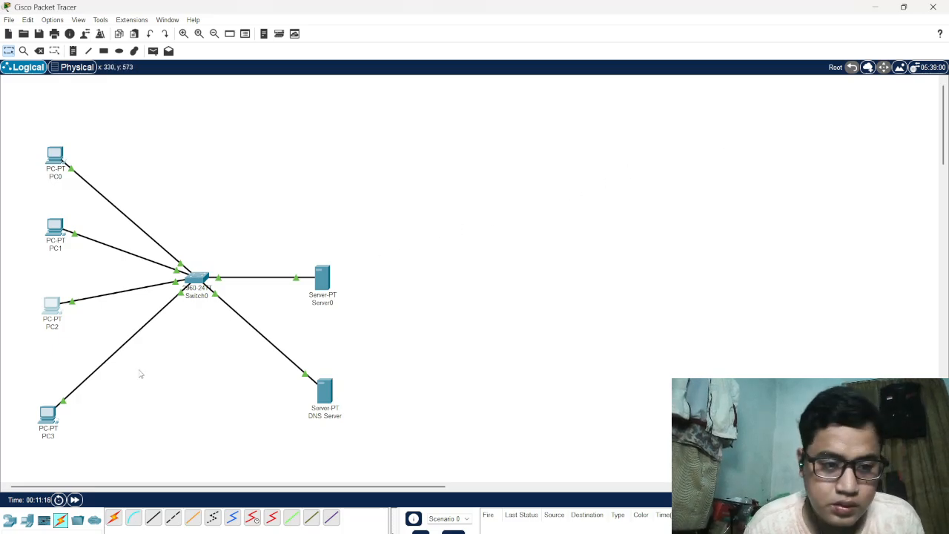
Set PC3's IPv4 DNS server to 192.168.10.11, and close PC3's device window
left_click(48, 416)
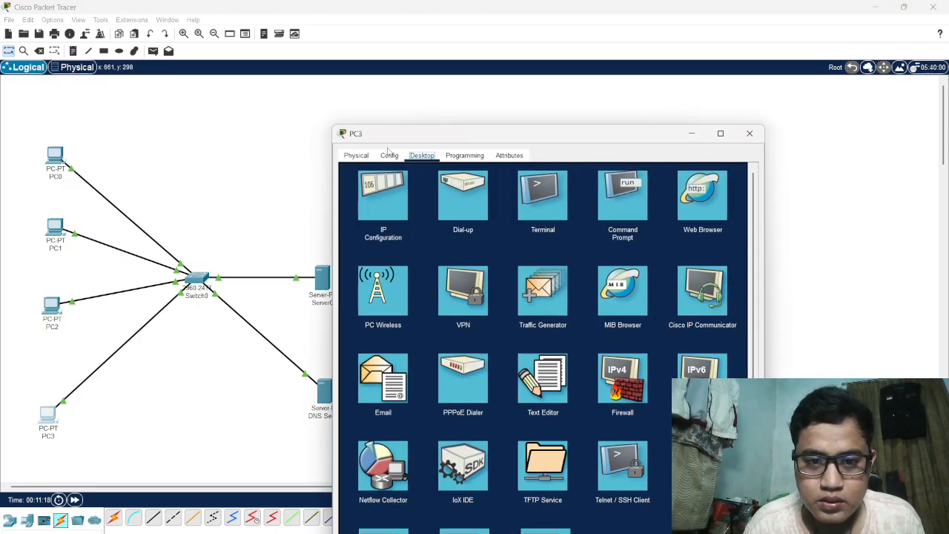
left_click(390, 156)
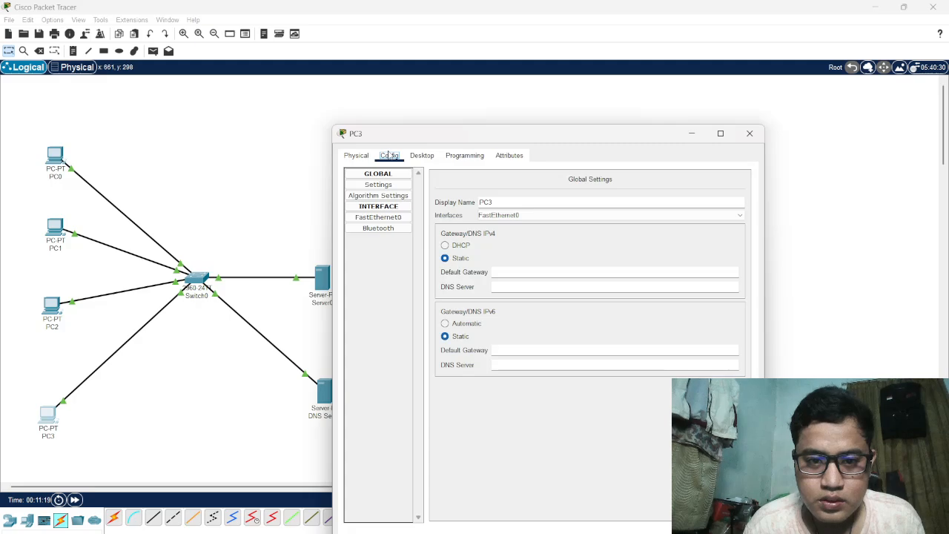
left_click(501, 287)
key("ctrl+v")
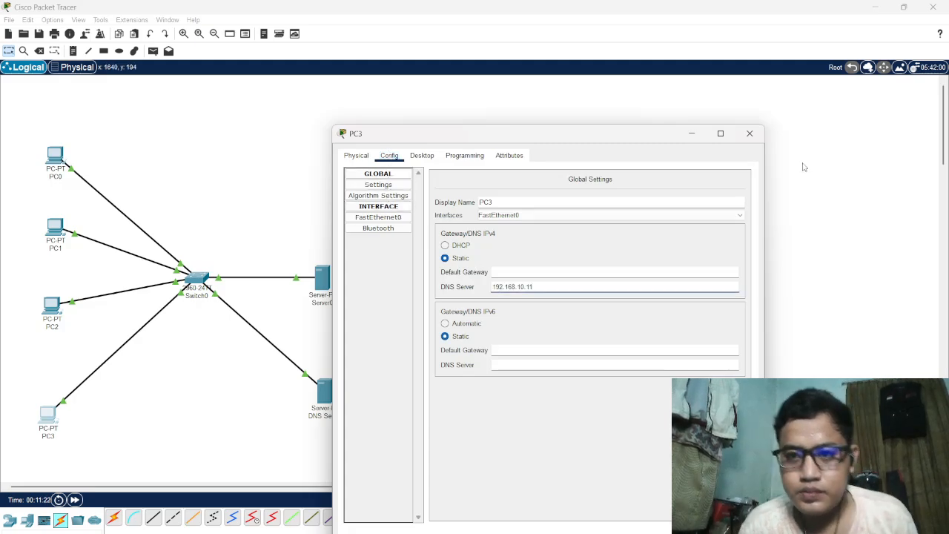
left_click(750, 134)
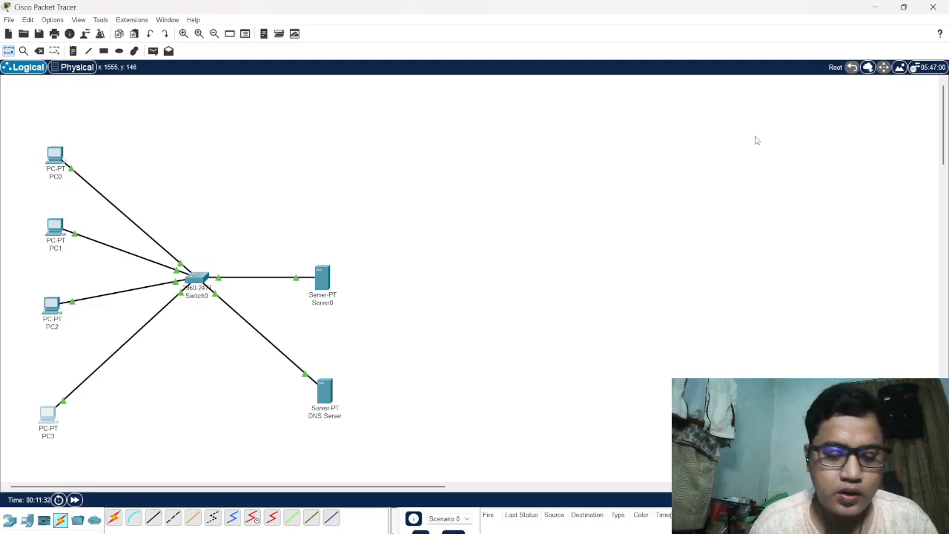
In the DNS Server's DNS service, fill in an A record named satria.com with the address 192.168.10.10
left_click(328, 393)
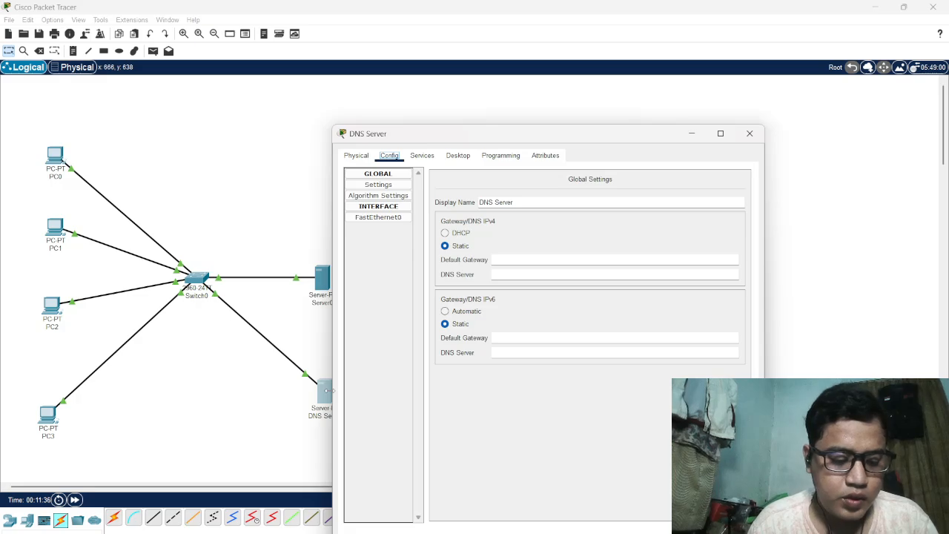
left_click(430, 156)
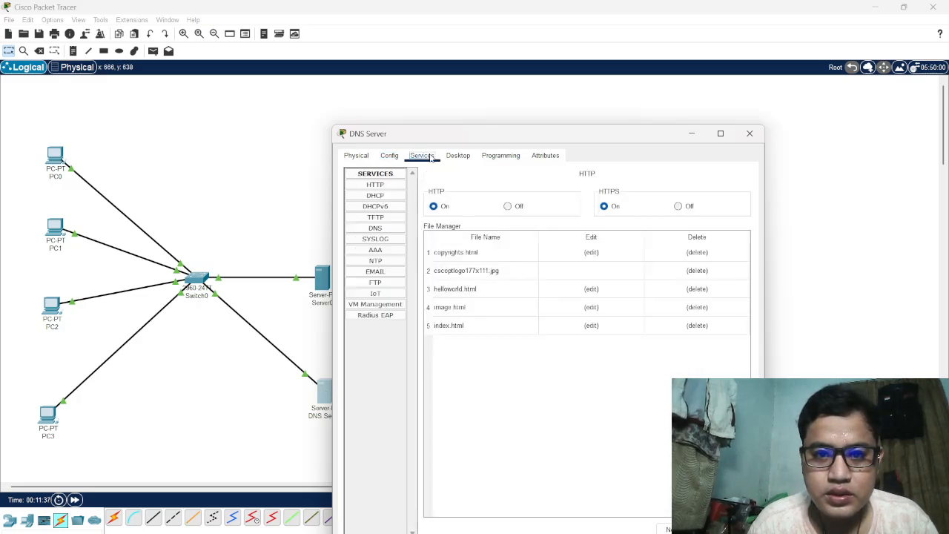
left_click(387, 232)
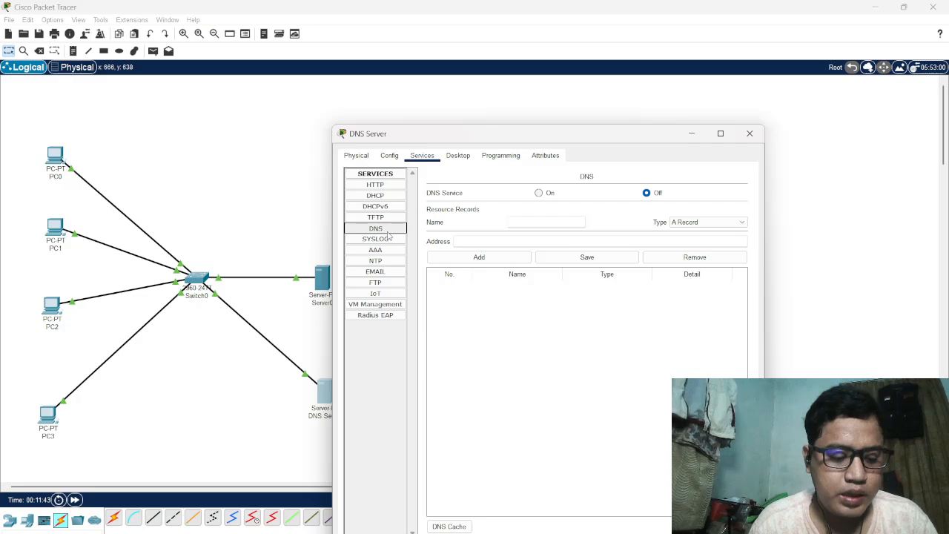
left_click(519, 221)
type("satria")
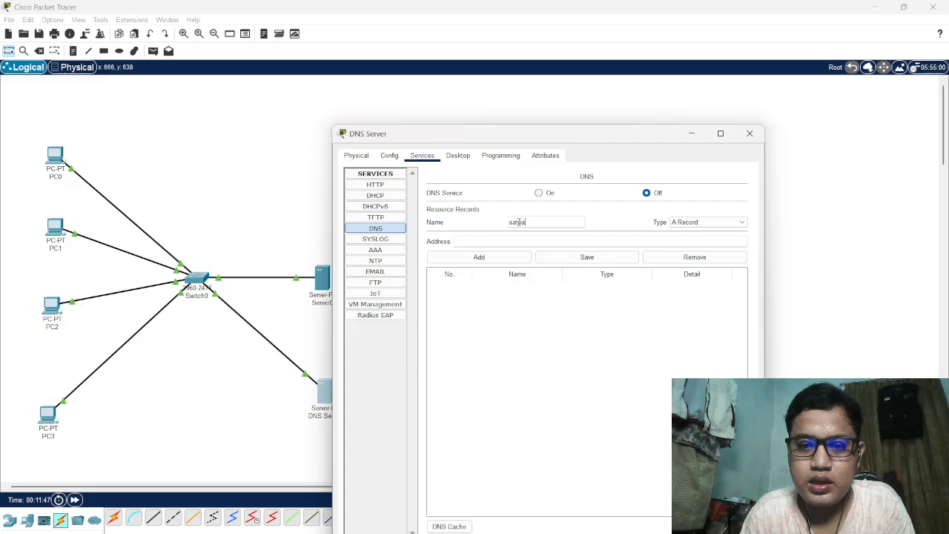
type("tia.com")
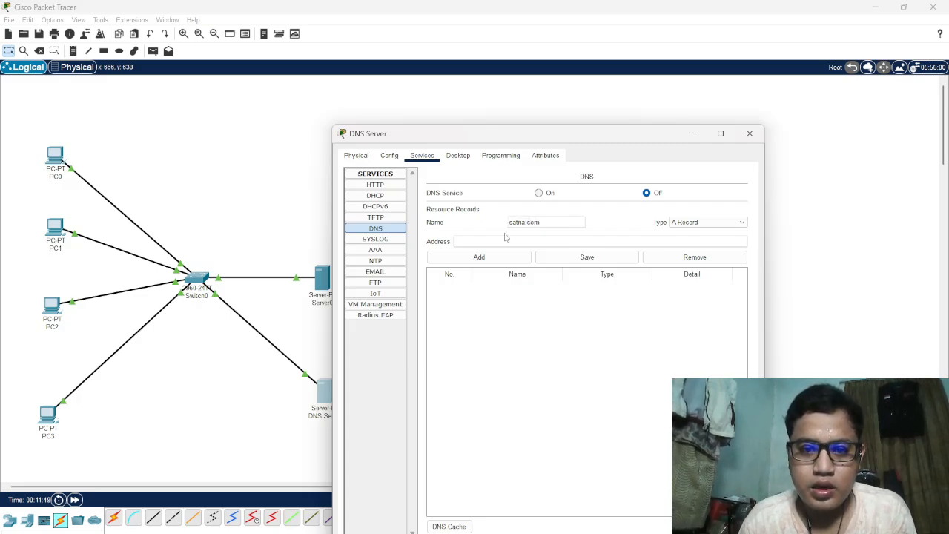
left_click(500, 240)
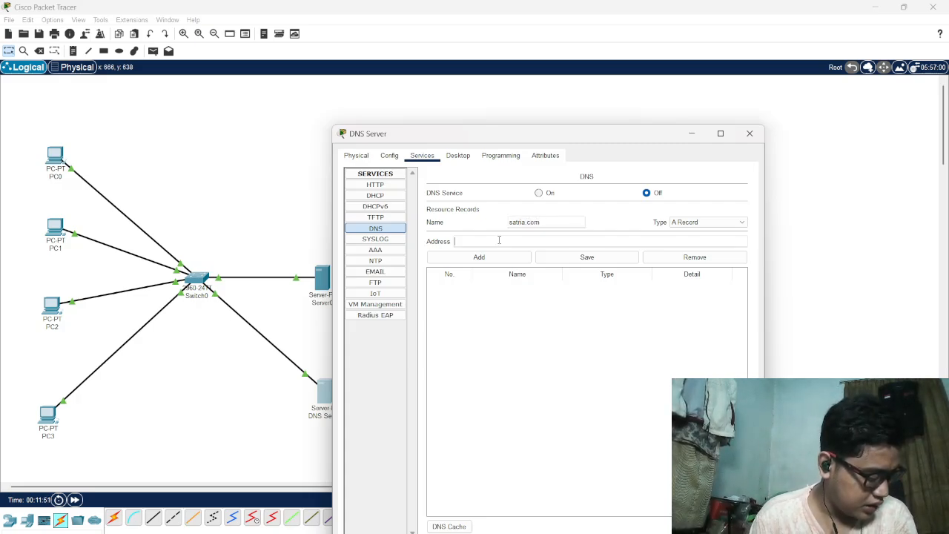
type("192.168.10.11")
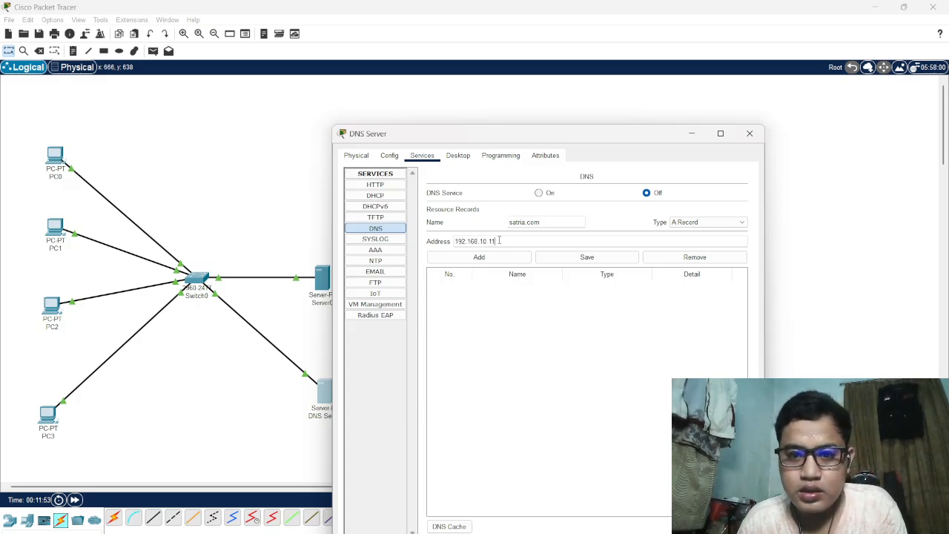
key("BackSpace")
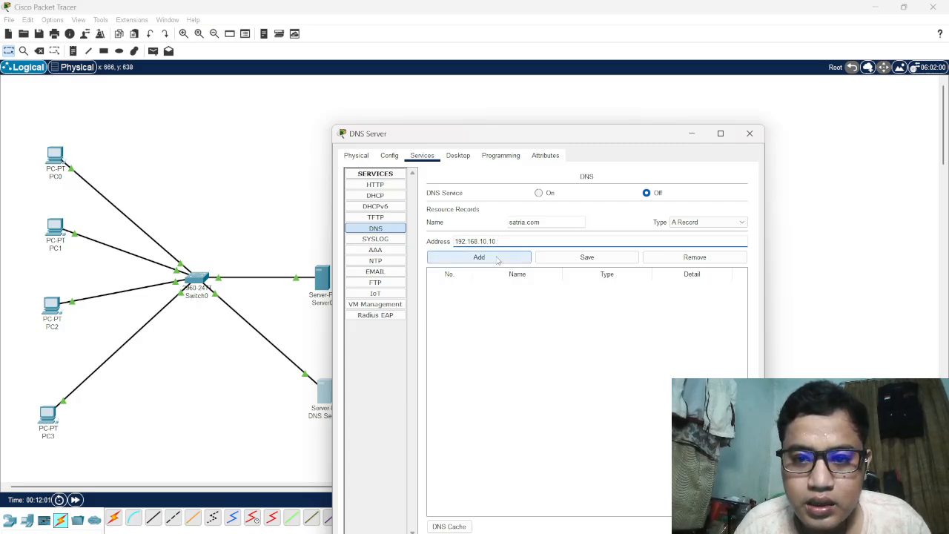
left_click(538, 193)
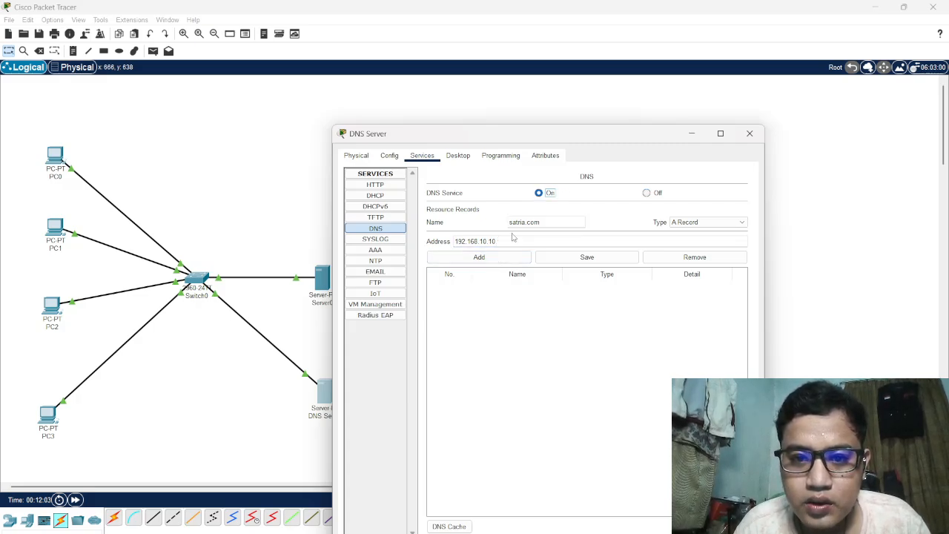
left_click(483, 257)
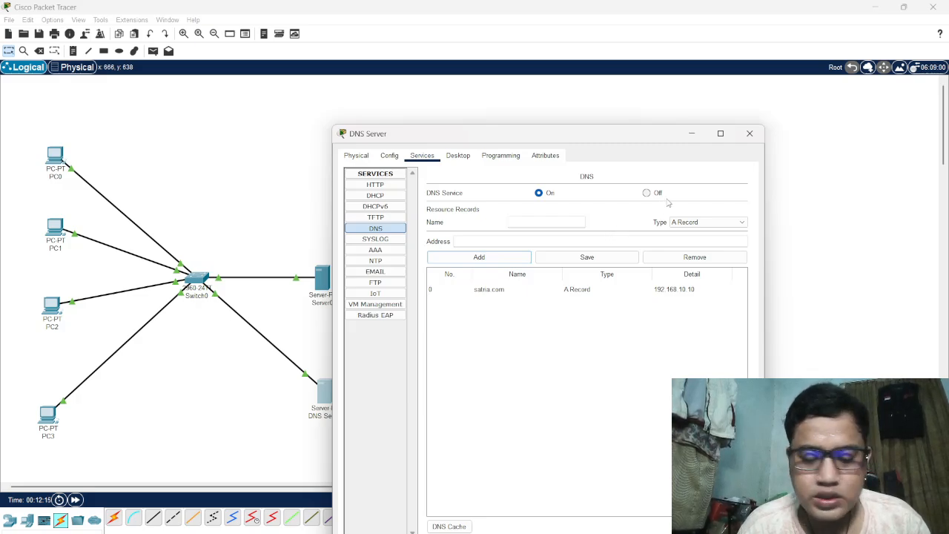
left_click(751, 134)
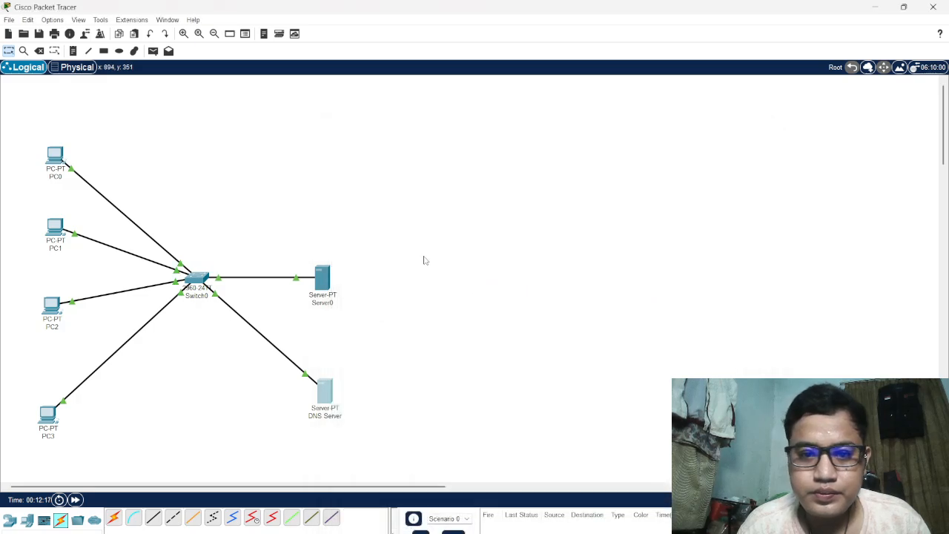
Test name resolution from PC0 by loading satria.com in its web browser, and close PC0's device window
left_click(56, 157)
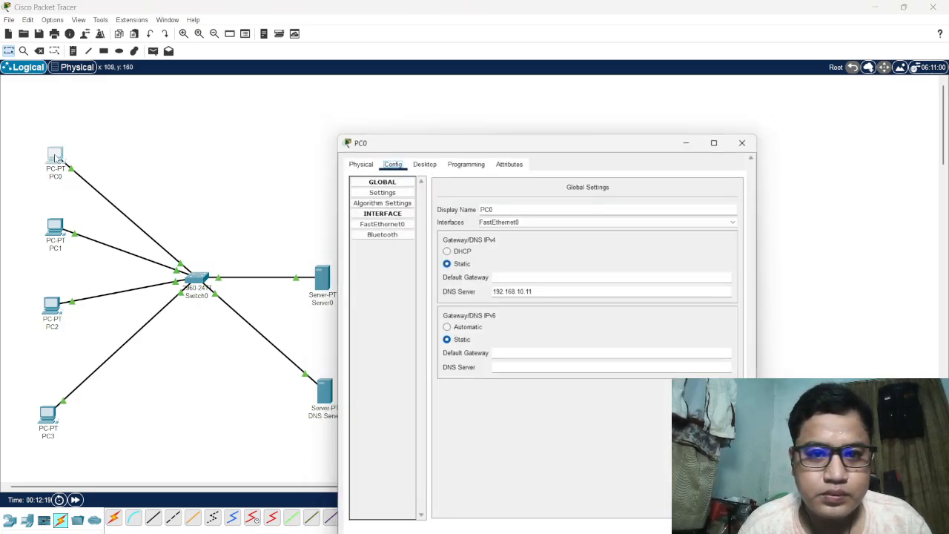
left_click(419, 156)
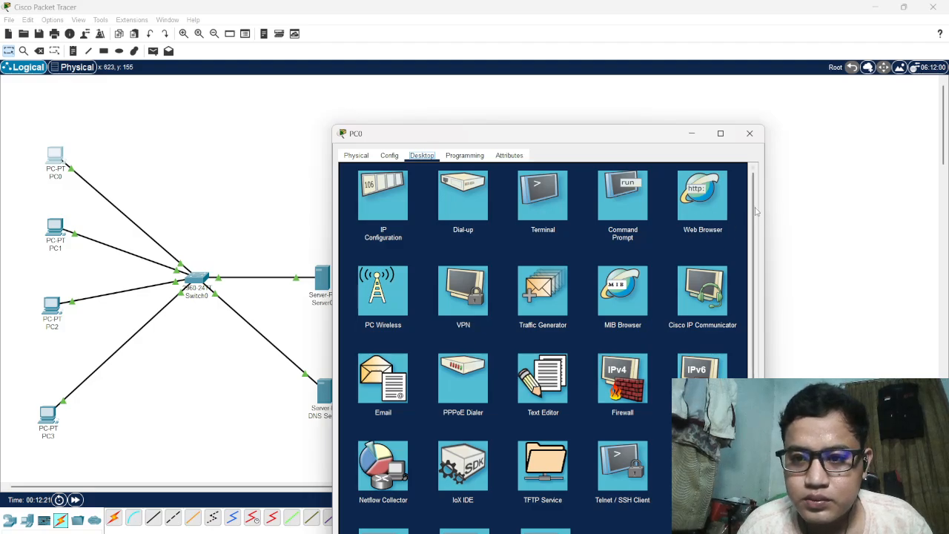
left_click(709, 200)
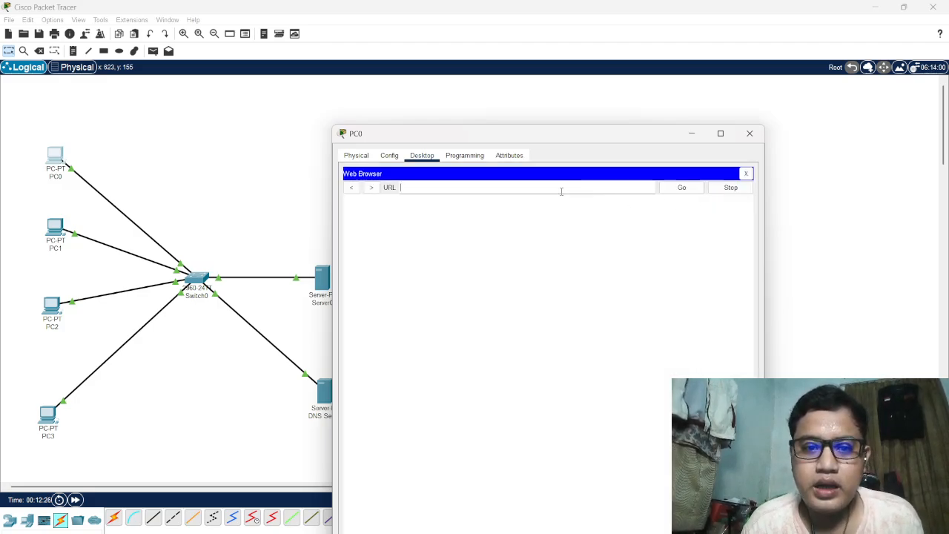
type("satg")
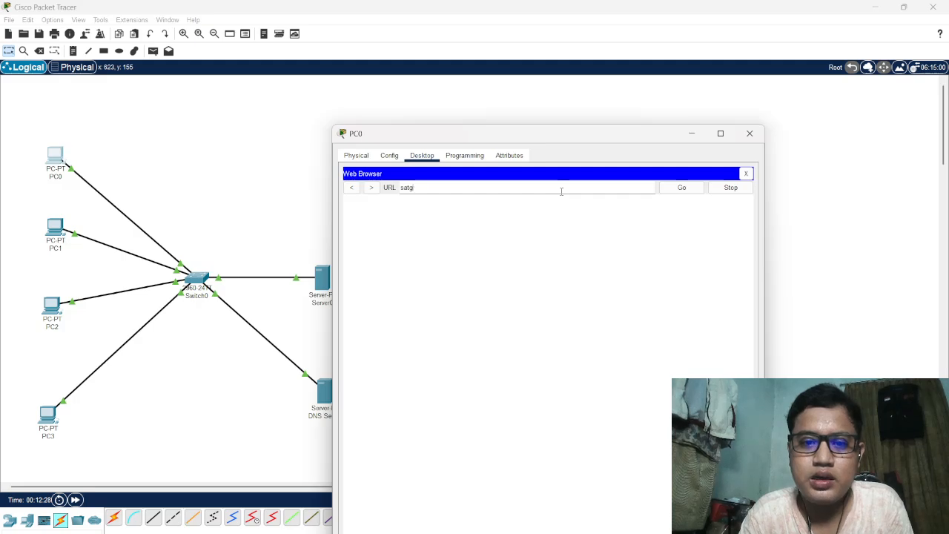
type("ia.com")
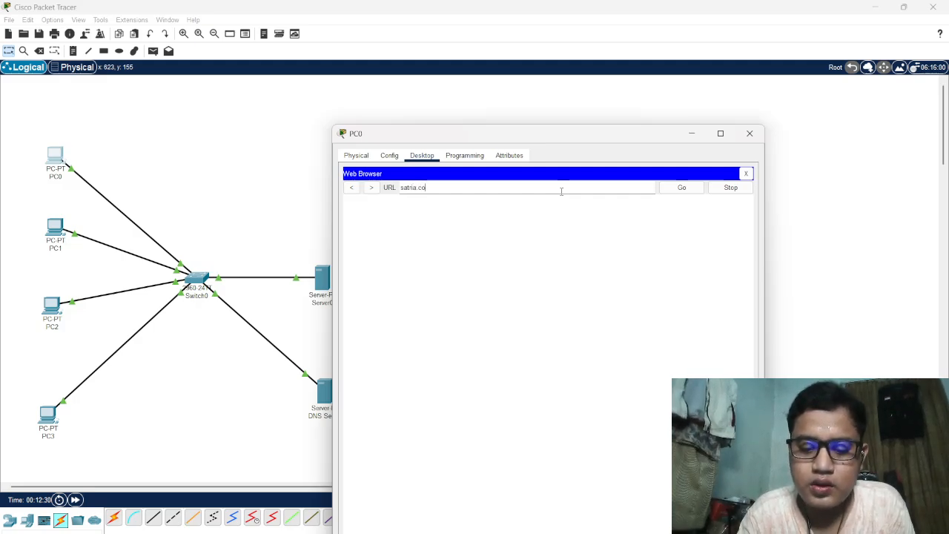
left_click(681, 189)
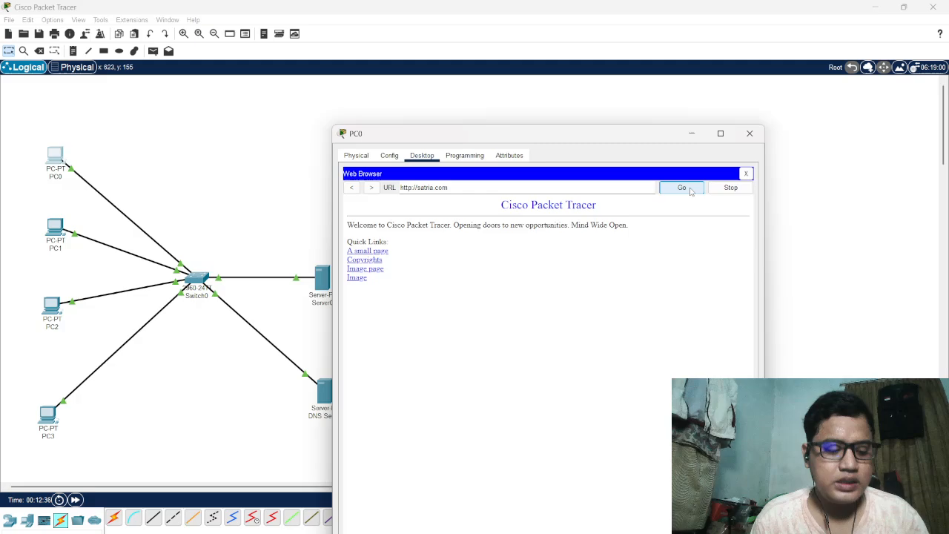
left_click(758, 135)
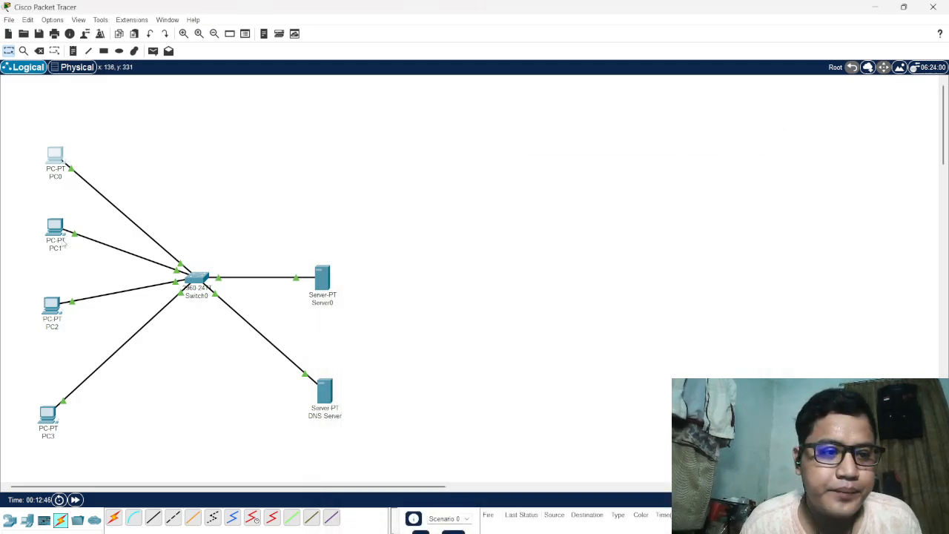
Test name resolution from PC1 by loading satria.com in its web browser, and close PC1's device window
left_click(55, 229)
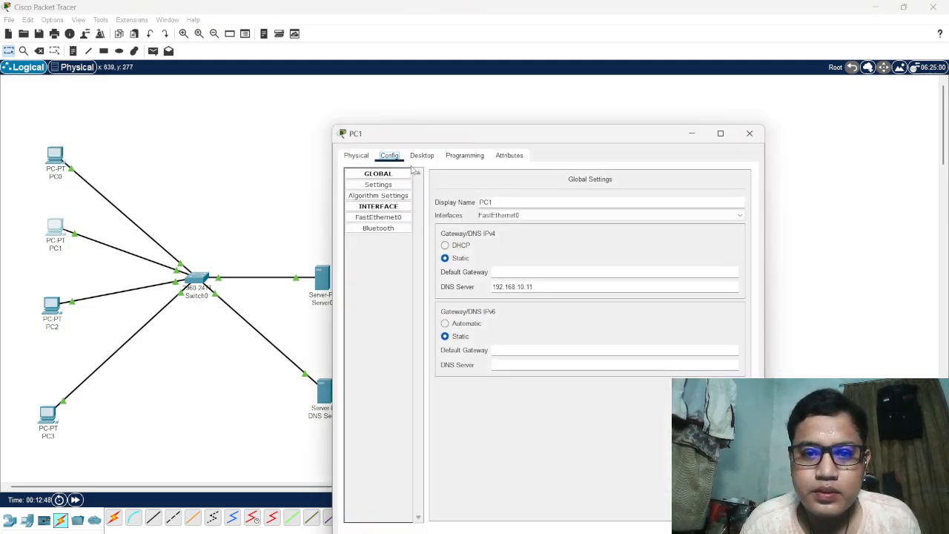
left_click(421, 157)
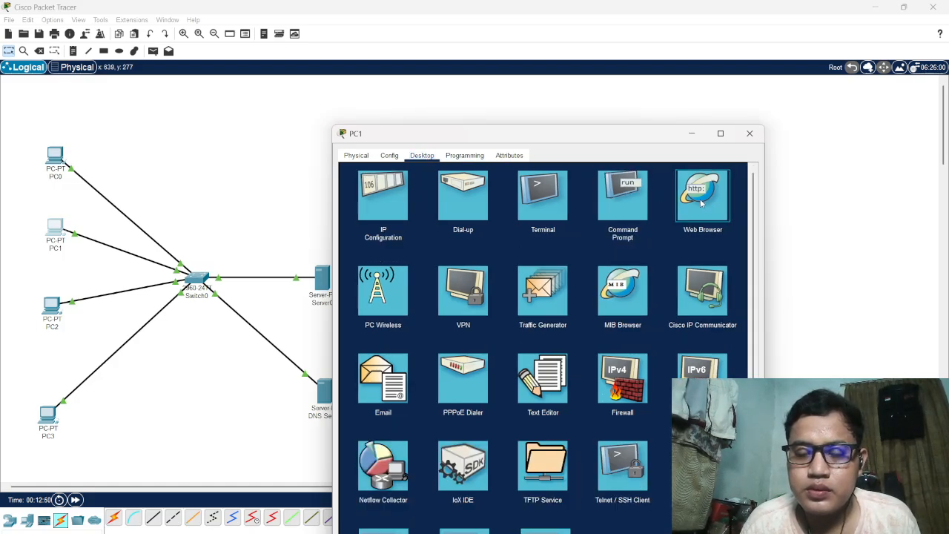
left_click(700, 199)
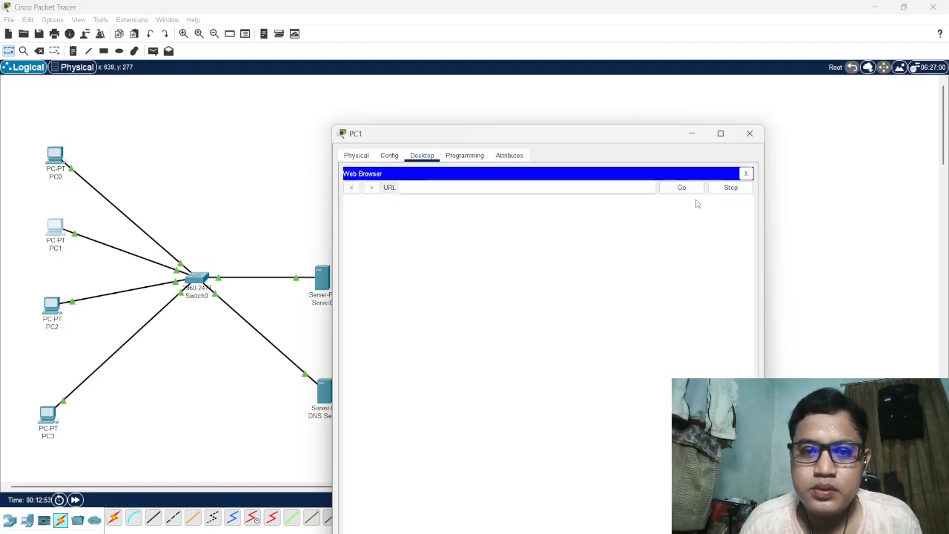
left_click(591, 187)
type("satria")
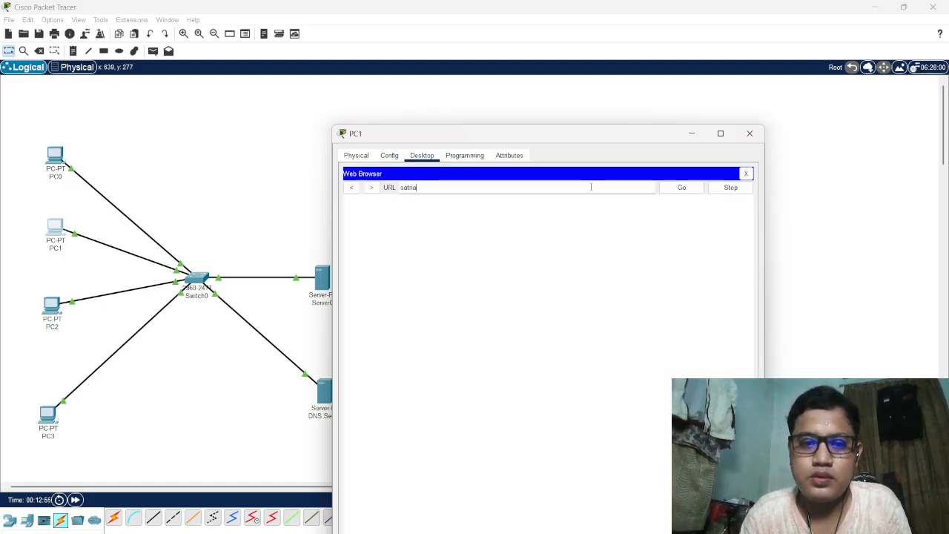
type(".com")
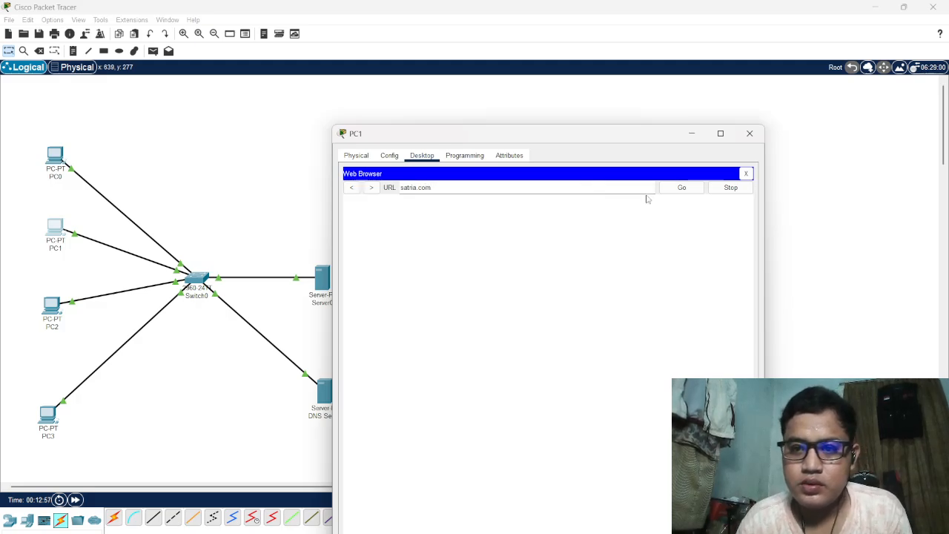
left_click(684, 190)
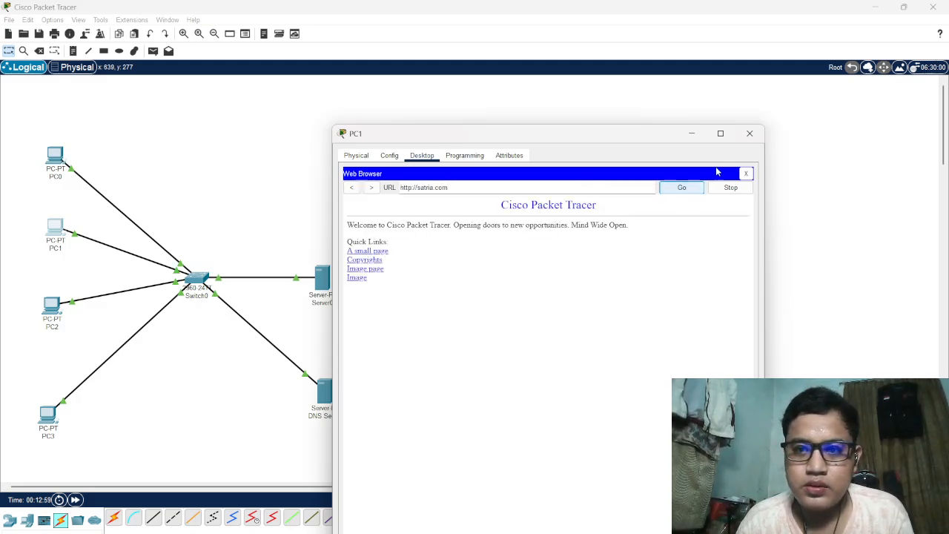
left_click(751, 134)
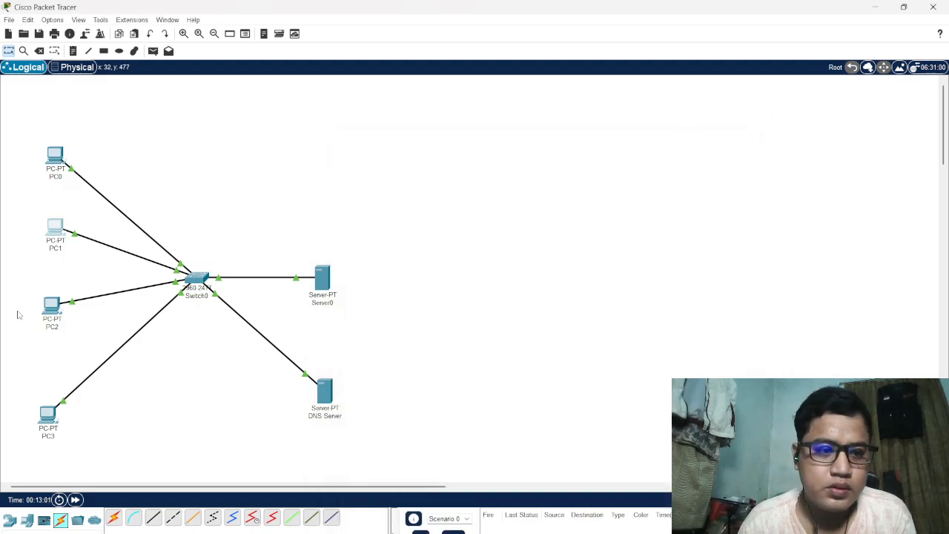
Test name resolution from PC2 by loading satria.com in its web browser
left_click(54, 306)
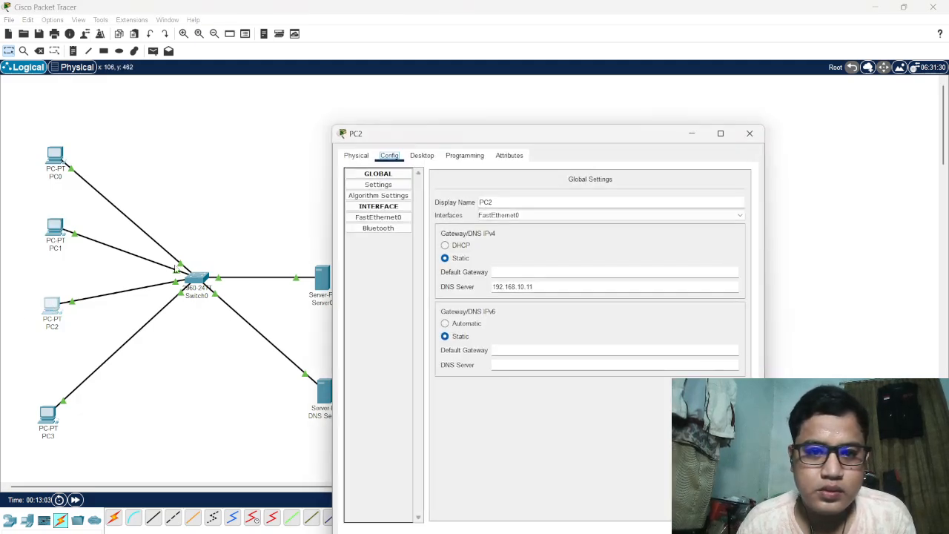
left_click(421, 156)
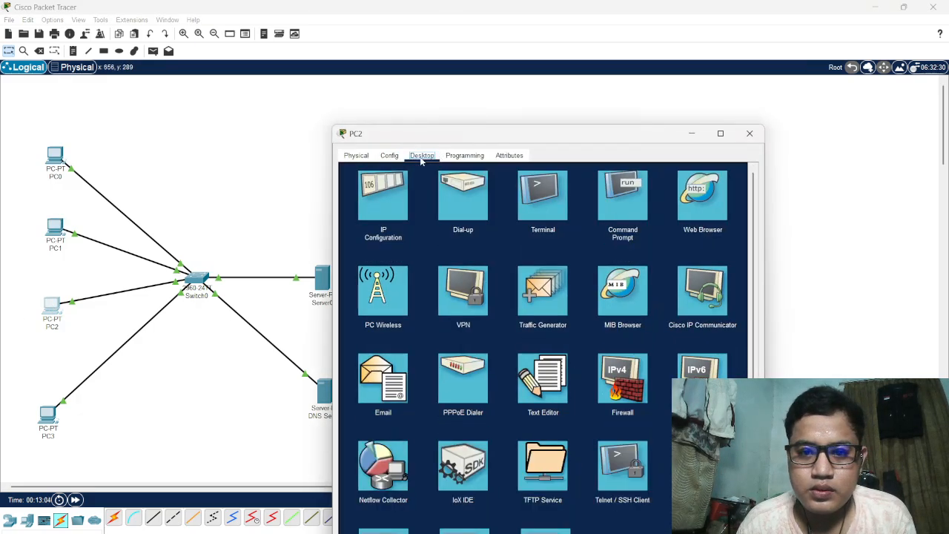
left_click(709, 200)
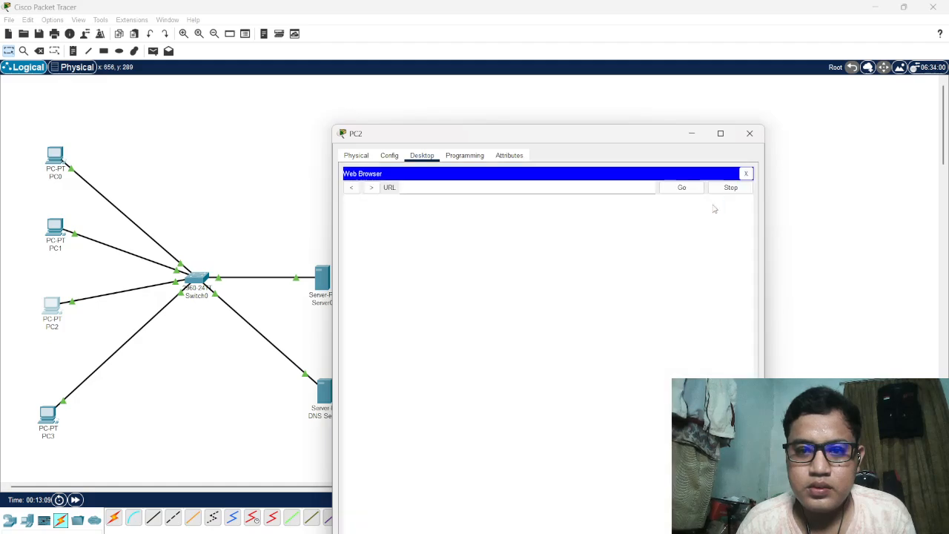
type("satri")
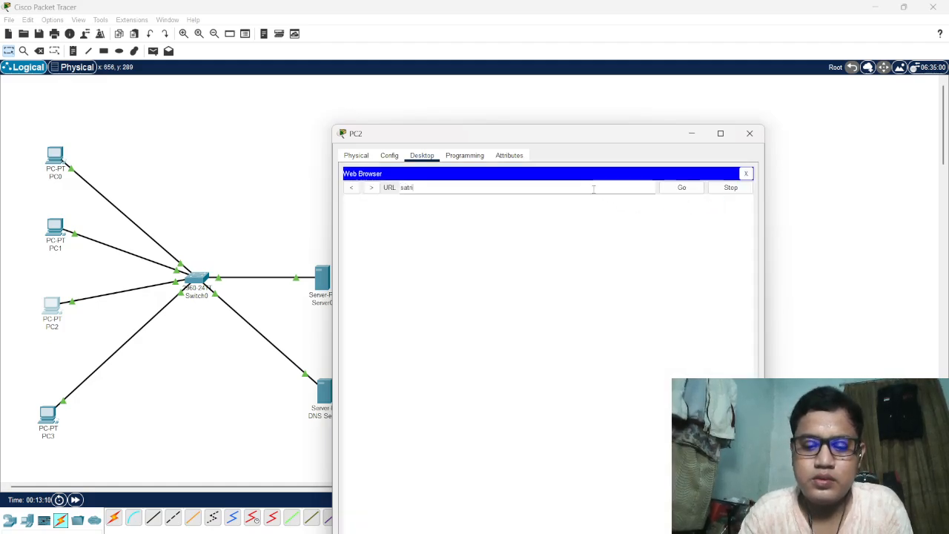
type("a.com")
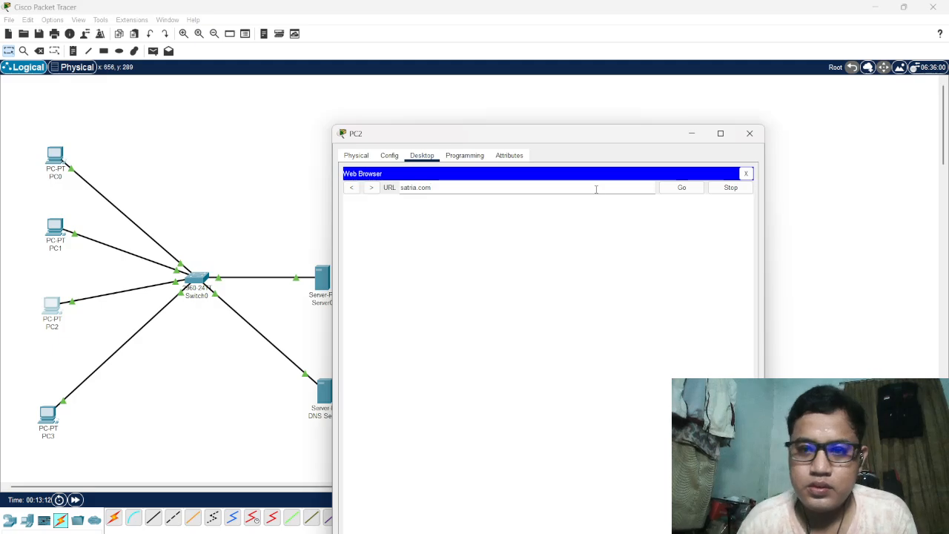
left_click(676, 190)
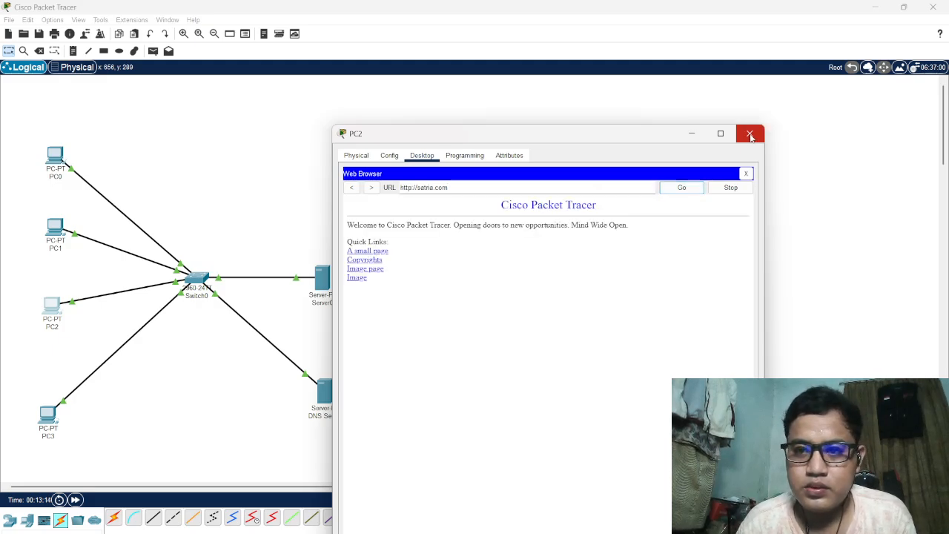
Close PC2's device window, test name resolution from PC3 by loading satria.com in its web browser, and close PC3's device window
left_click(750, 133)
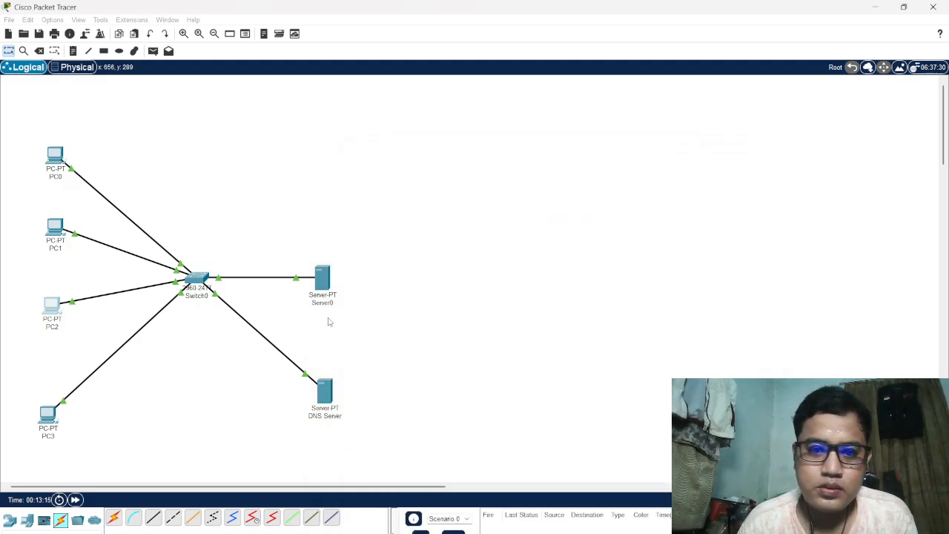
left_click(48, 414)
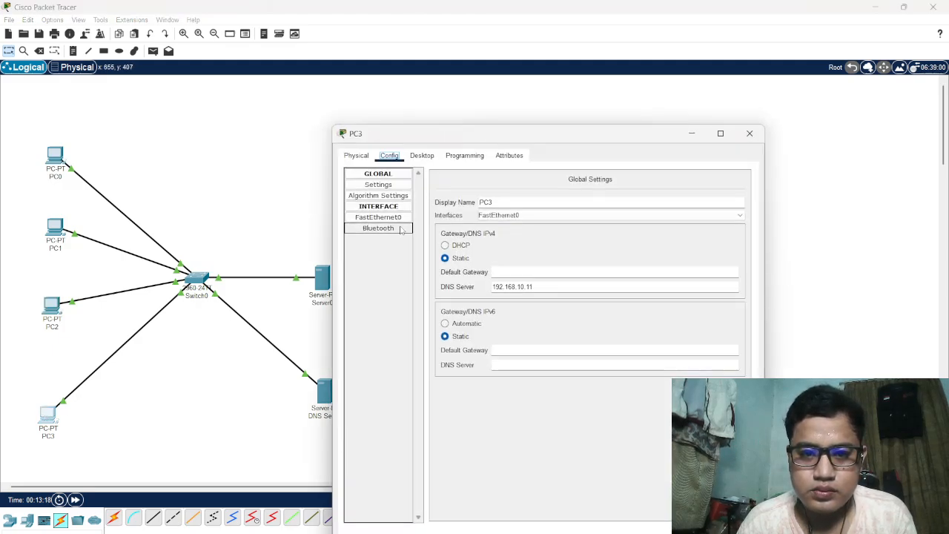
left_click(423, 157)
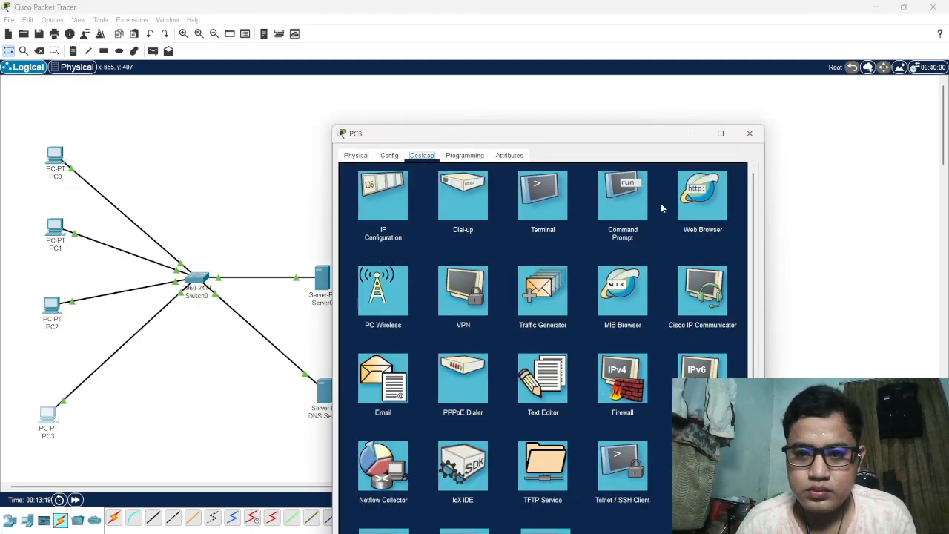
left_click(705, 210)
type("sa")
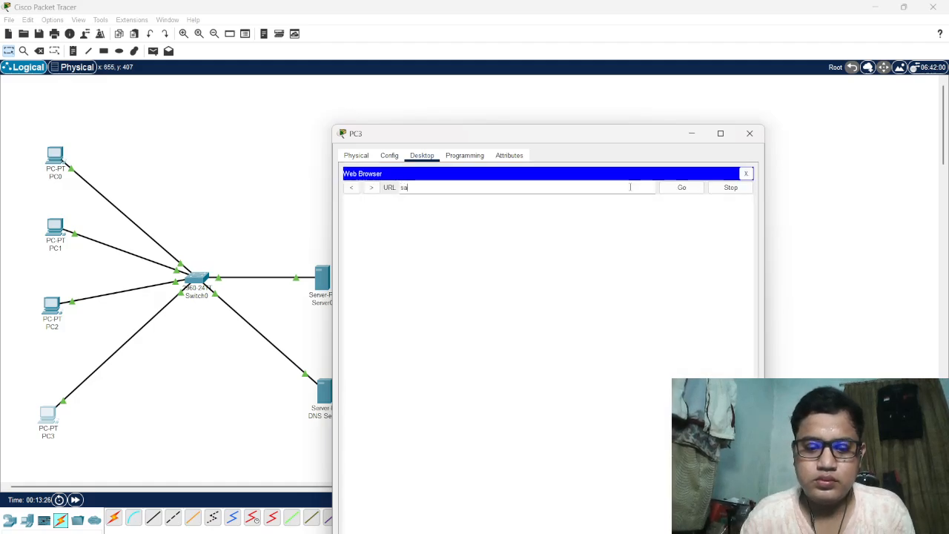
type("tria.com")
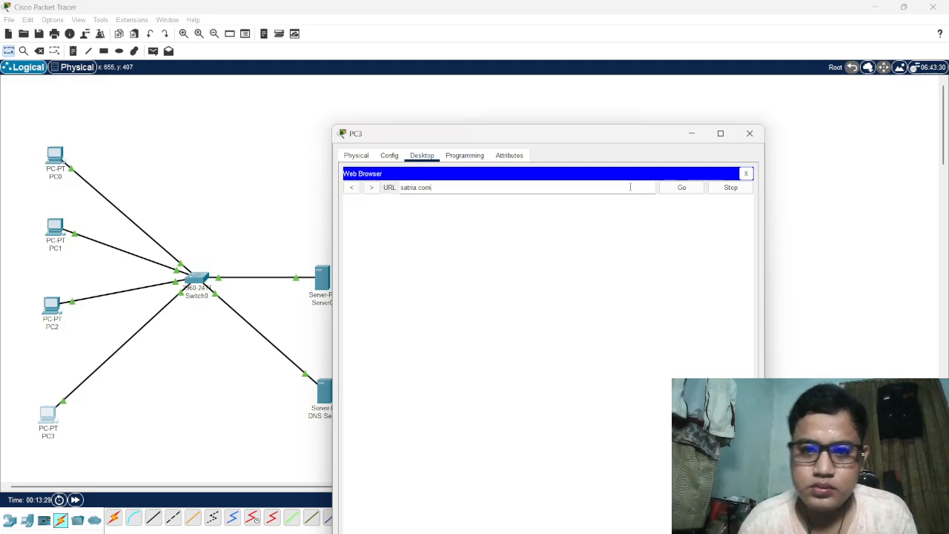
left_click(674, 190)
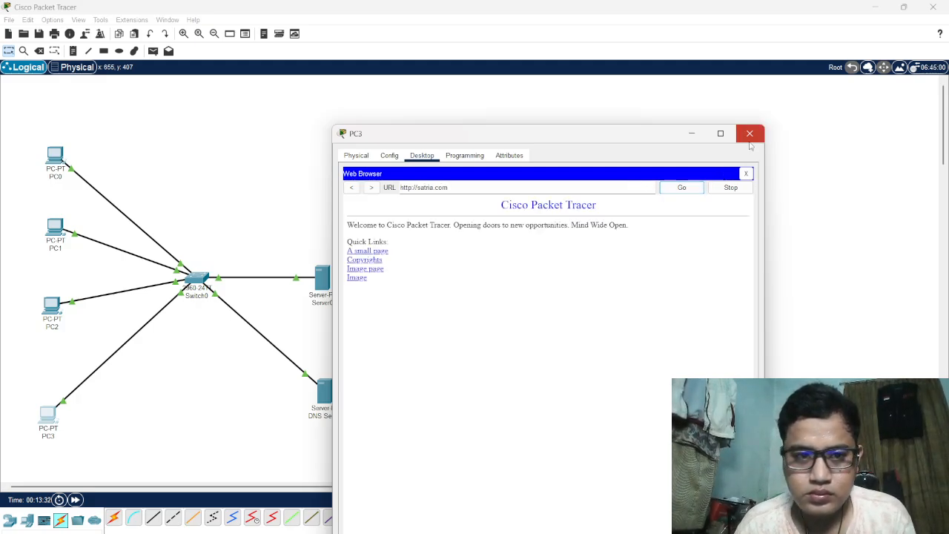
left_click(750, 134)
left_click(677, 531)
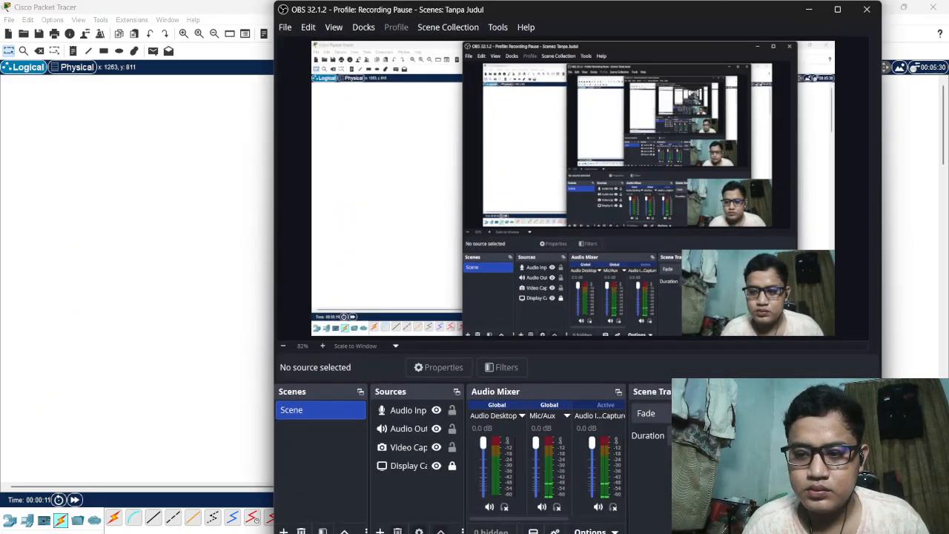
left_click(899, 412)
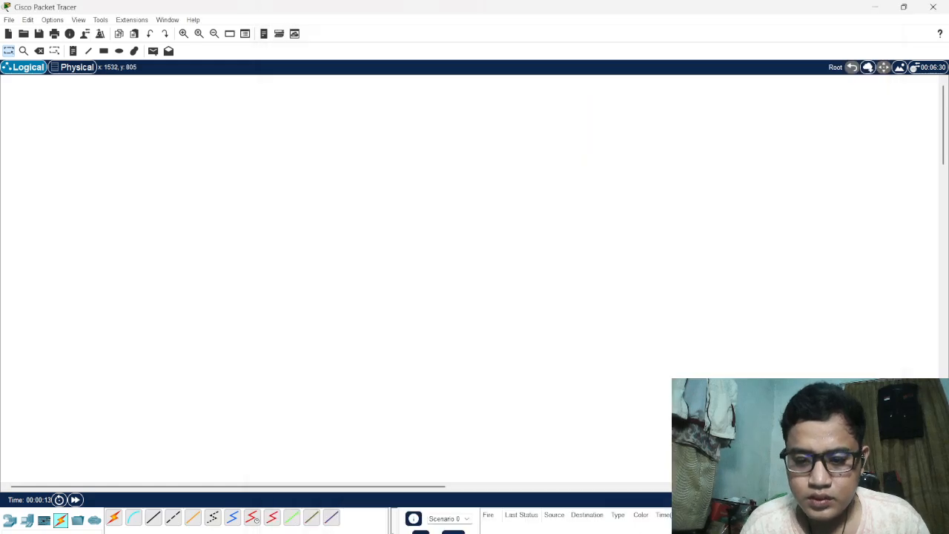
Switch to the browser, review the network diagram of task 4 in the Tugas.3 assignment, and return to Cisco Packet Tracer
left_click(606, 531)
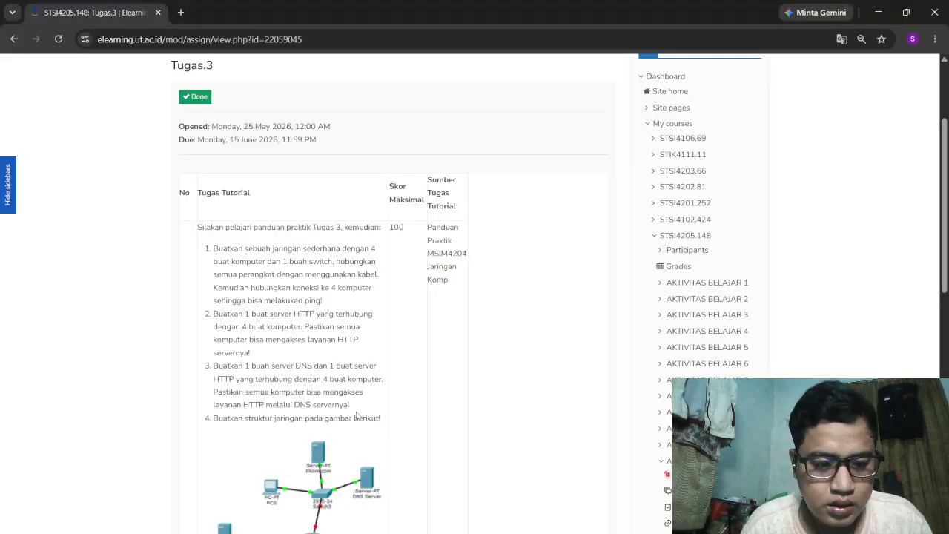
scroll(356, 415, "down", 3)
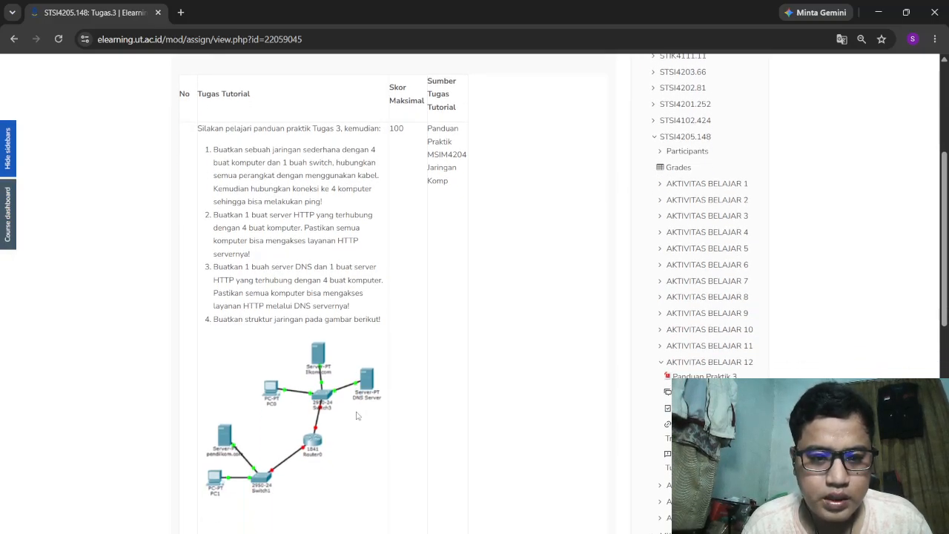
scroll(356, 415, "down", 2)
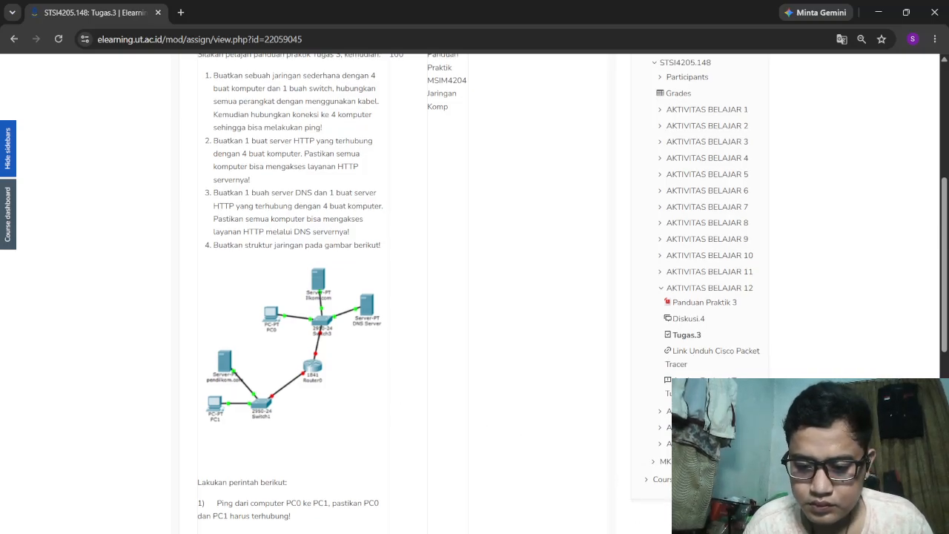
left_click(704, 530)
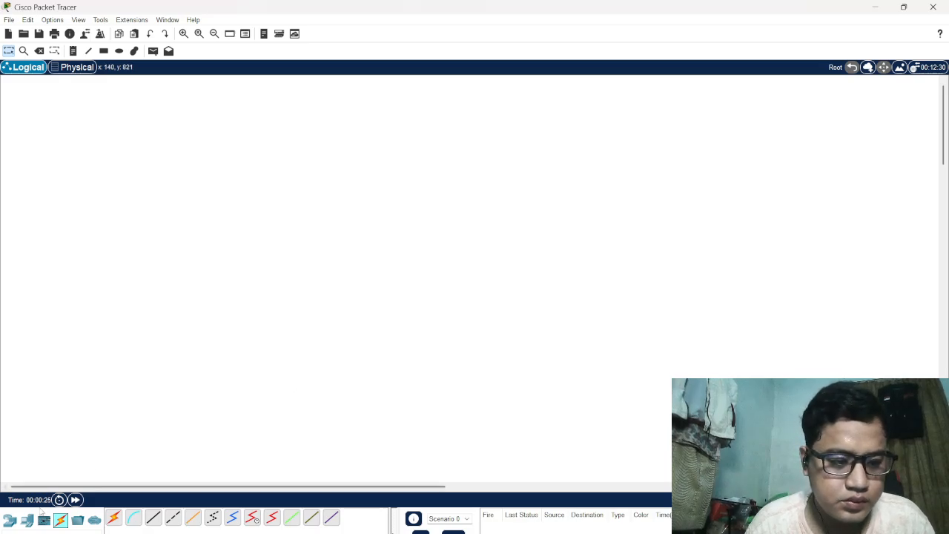
Place two PCs in the empty workspace, one in the upper middle and one in the lower-left area
left_click(27, 521)
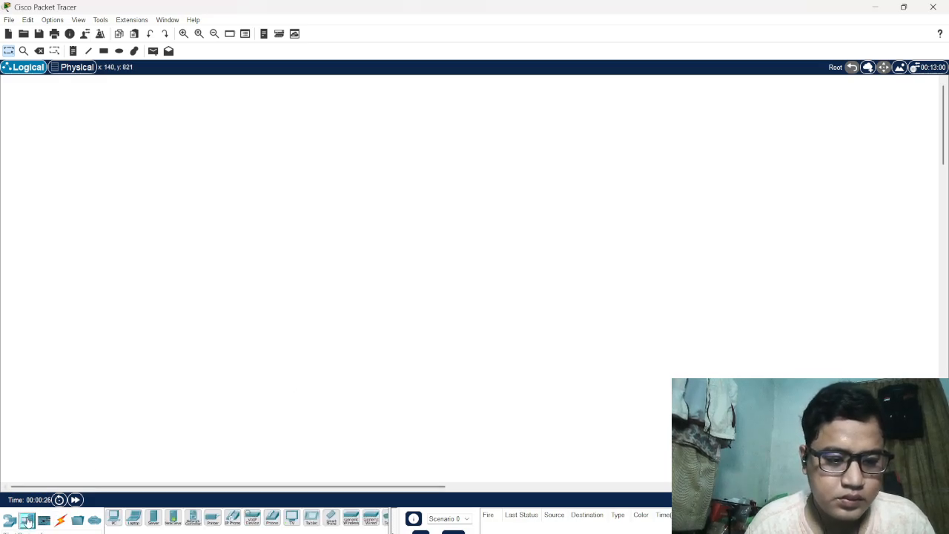
left_click(116, 519)
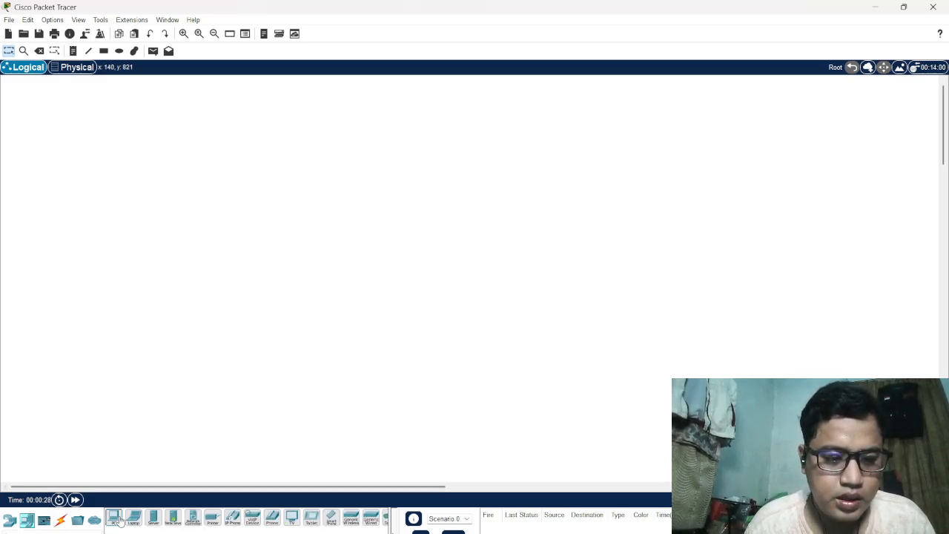
left_click(337, 153)
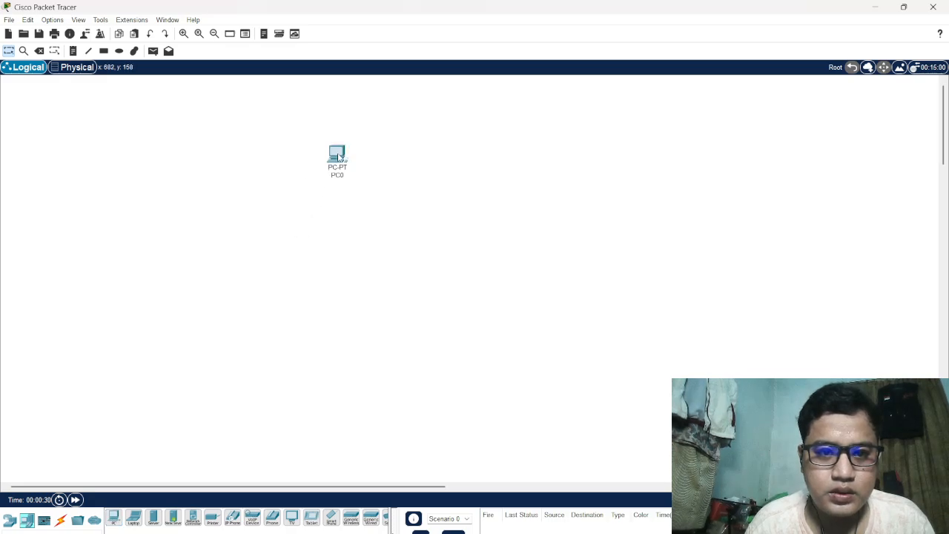
left_click(116, 519)
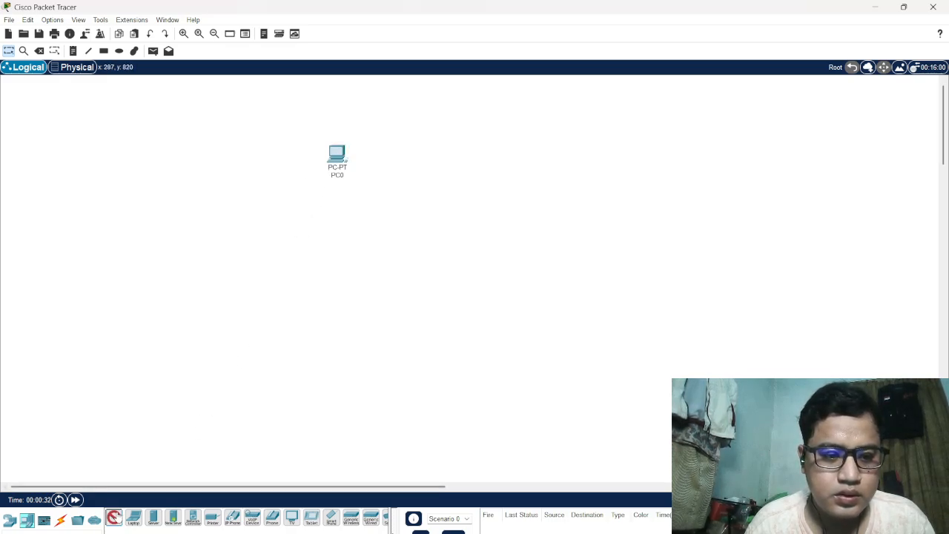
left_click(95, 364)
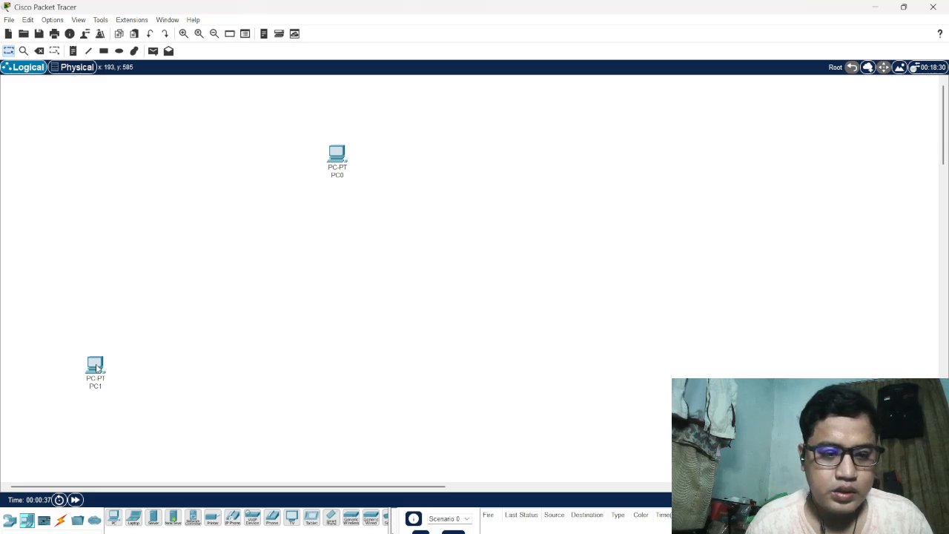
Place three servers: one above and one to the right of PC0, and one above PC1
left_click(152, 520)
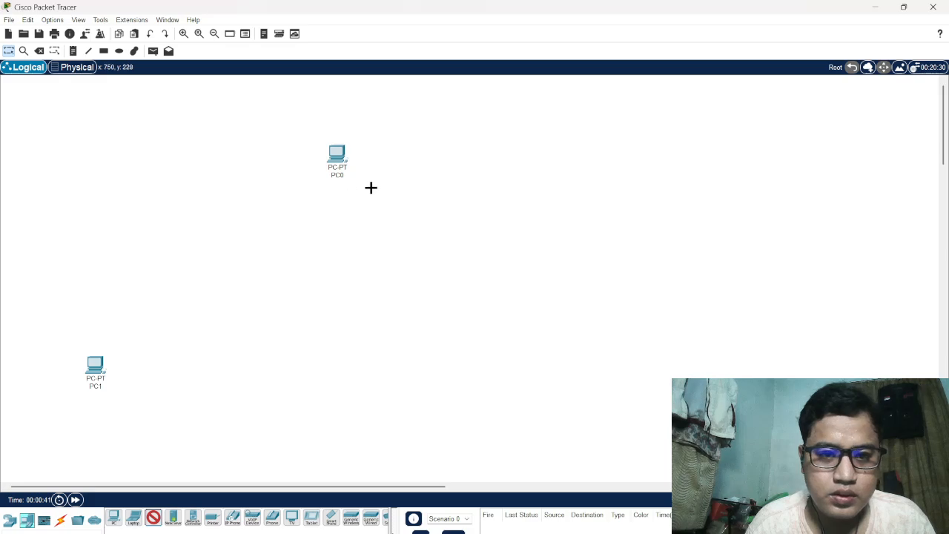
left_click(397, 112)
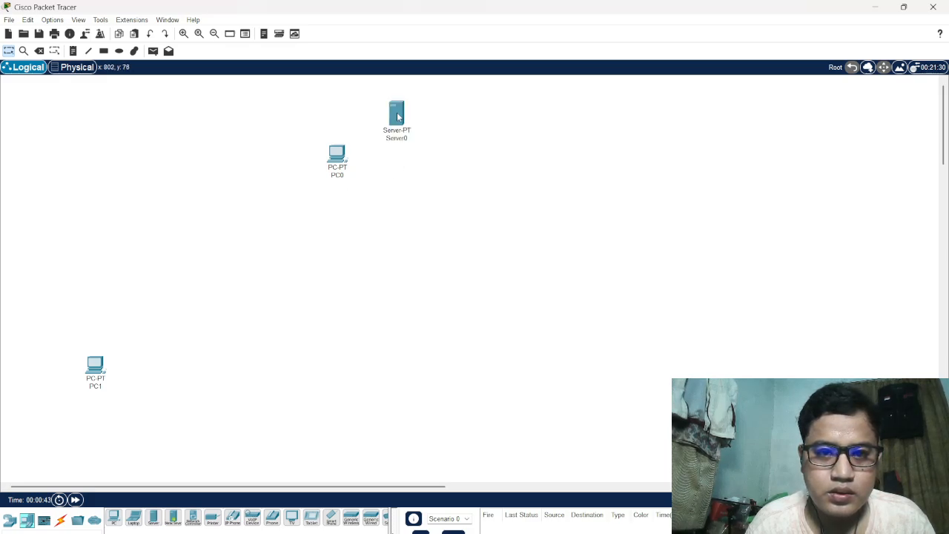
left_click(154, 518, "ctrl")
left_click(453, 164)
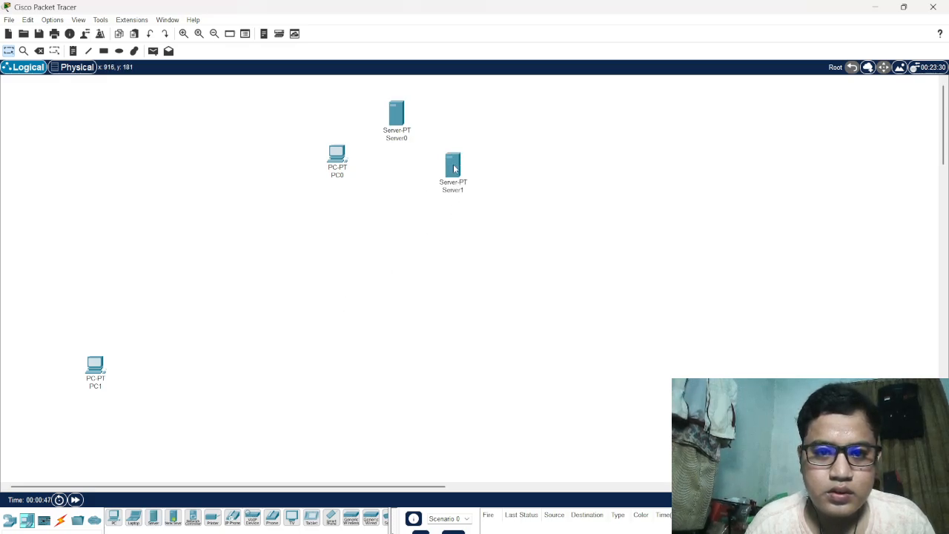
left_click(153, 520, "ctrl")
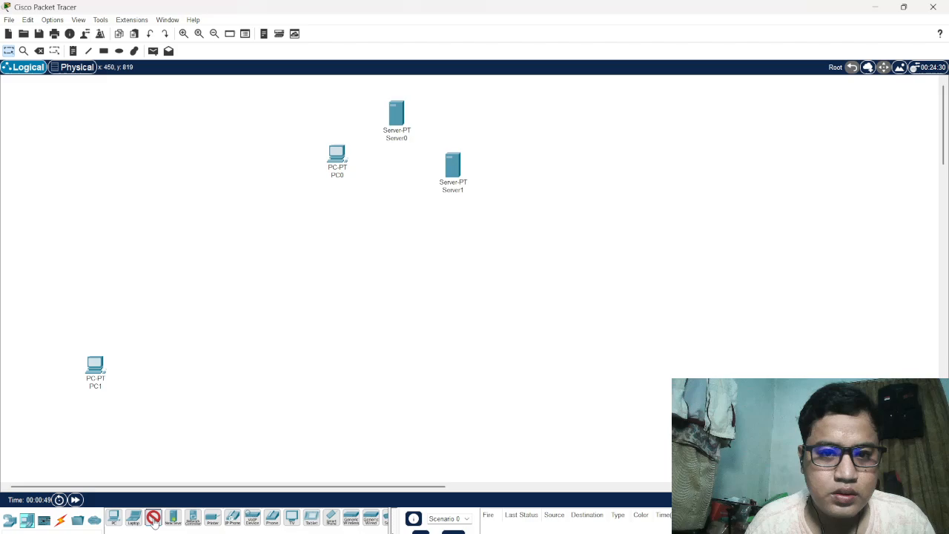
left_click(91, 277)
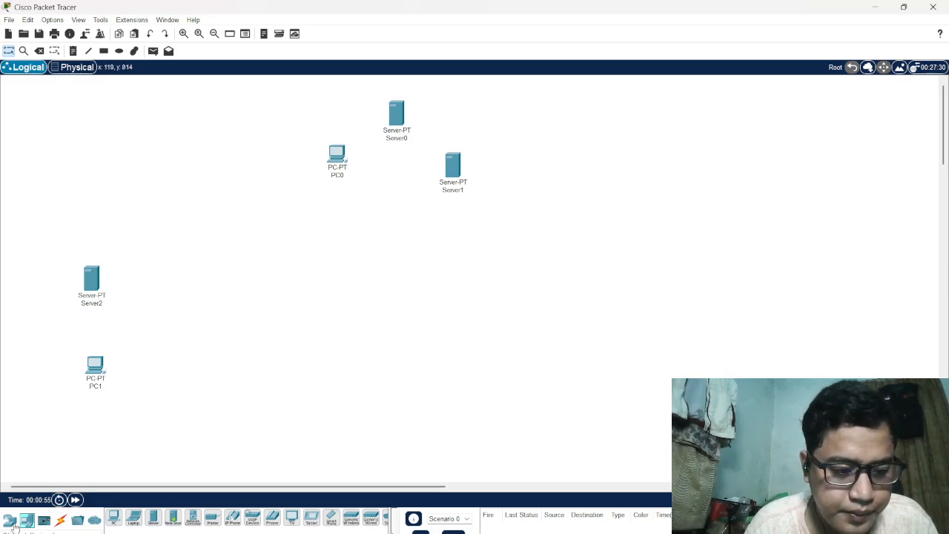
Place two 2960 switches, one below the two servers near PC0 and one beside Server2 and PC1
left_click(10, 521)
left_click(27, 533)
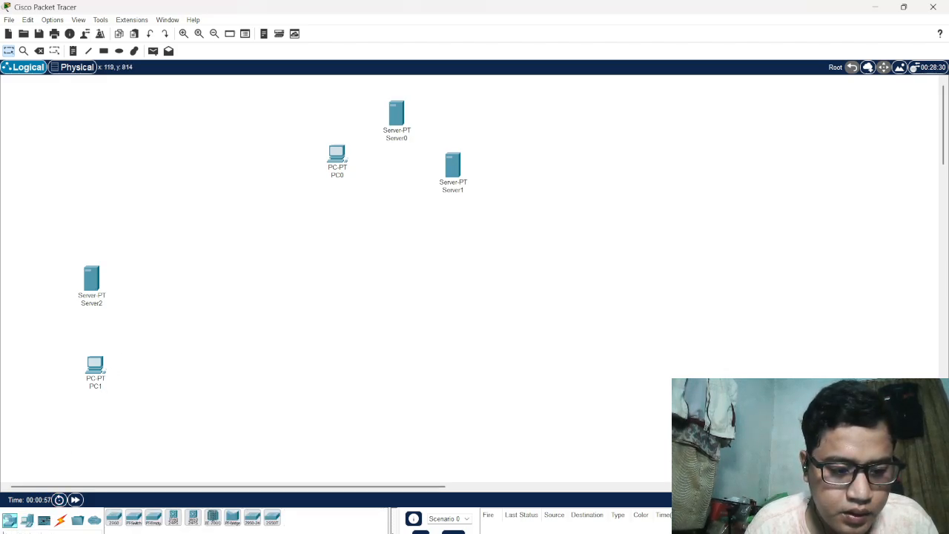
left_click(114, 518)
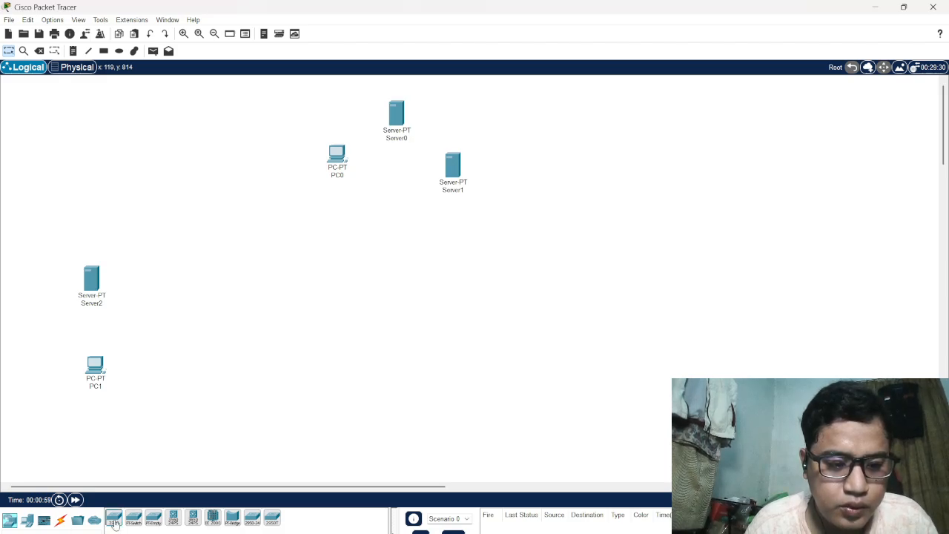
left_click(391, 221)
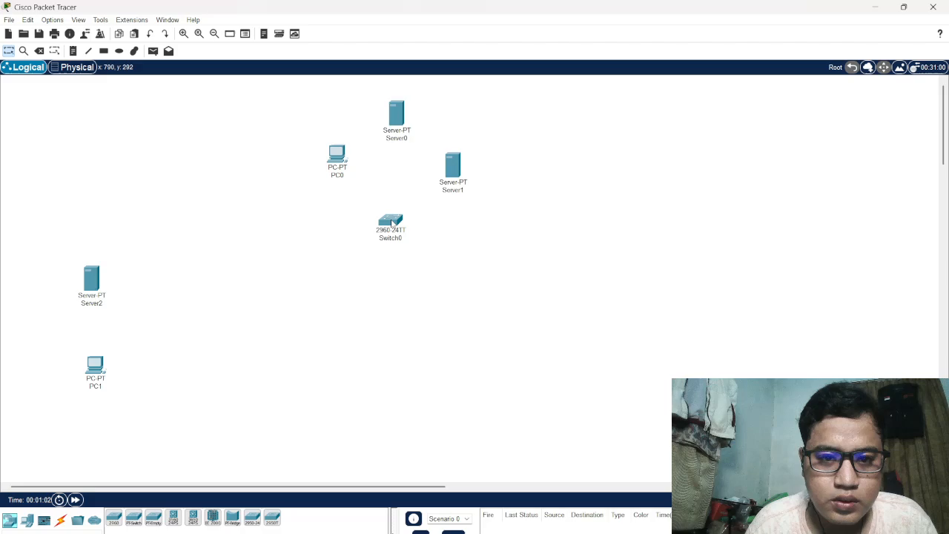
left_click(113, 518)
left_click(166, 330)
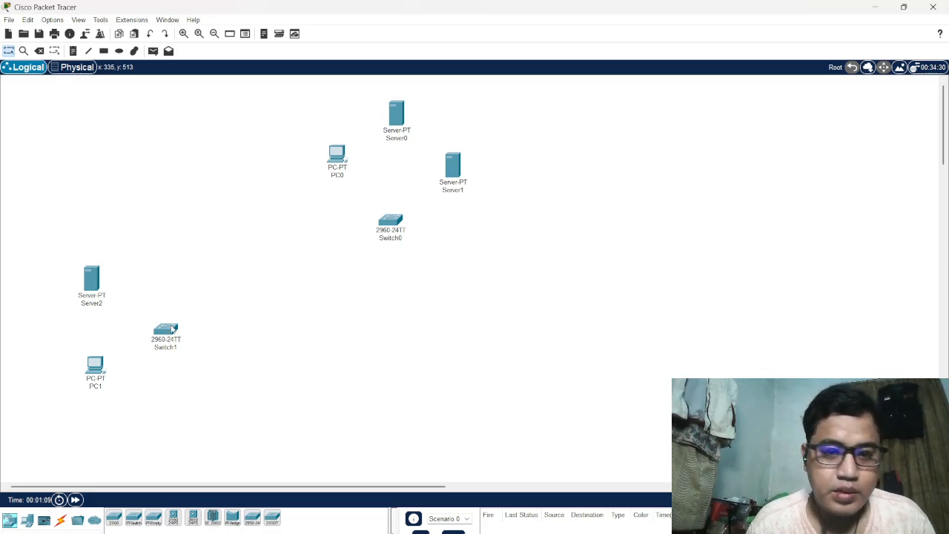
Rename Server0 as ilkom.com
left_click(400, 139)
left_click(412, 139)
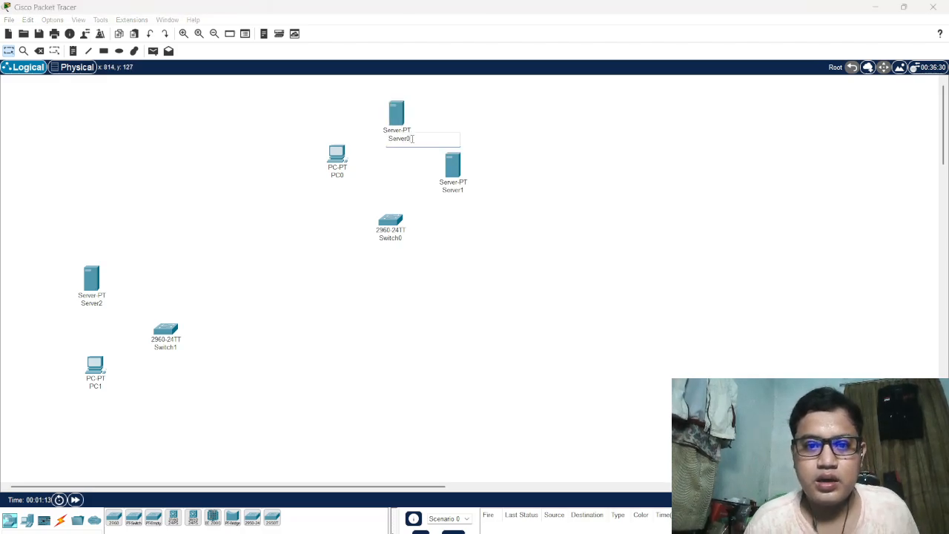
key("BackSpace")
key("BackSpace")
key("BackSpace")
key("BackSpace")
key("BackSpace")
key("BackSpace")
key("BackSpace")
type("i")
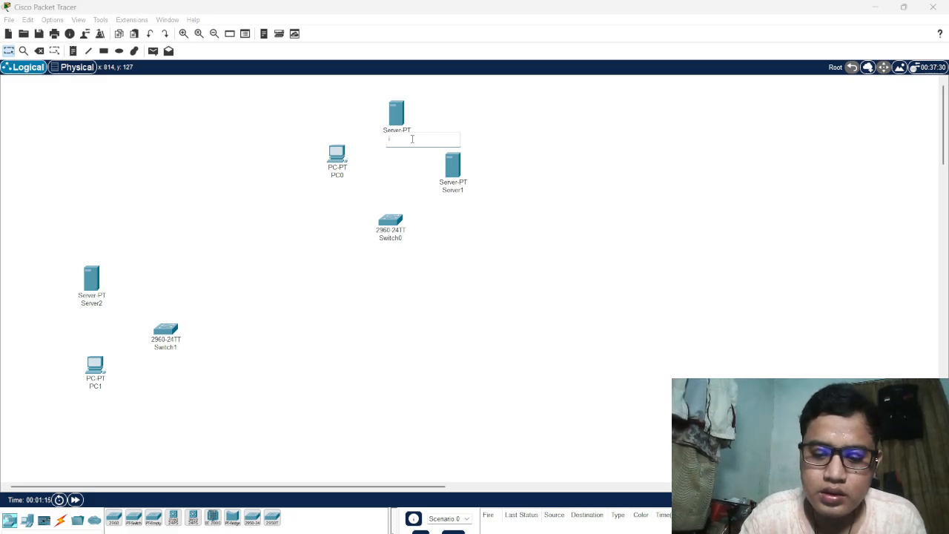
type("lkom.com")
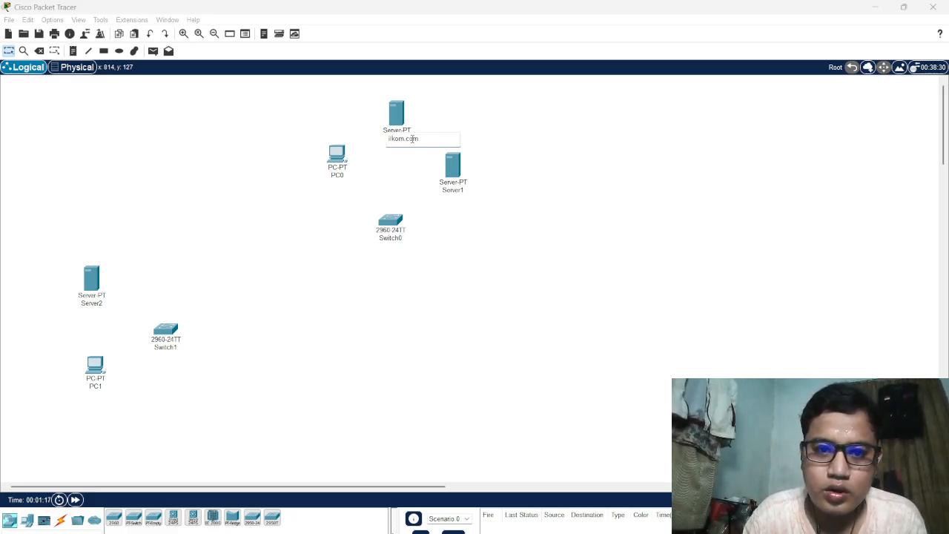
Rename Server1 as DNS Server
left_click(457, 191)
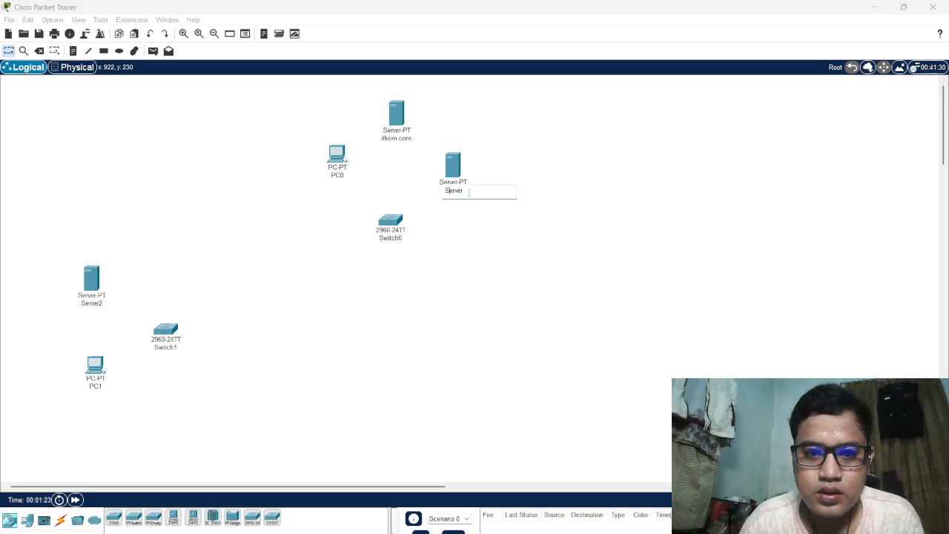
type("DNSS")
key("BackSpace")
key("BackSpace")
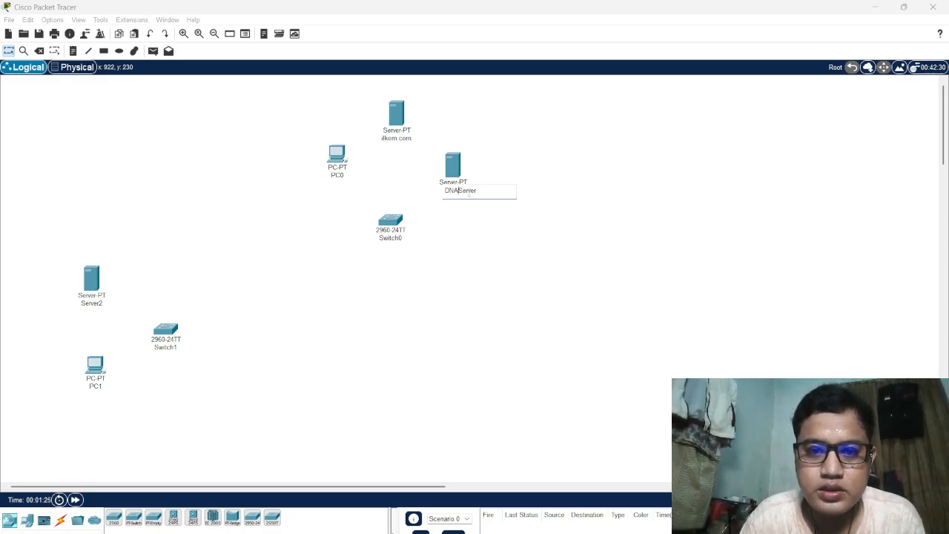
type("S")
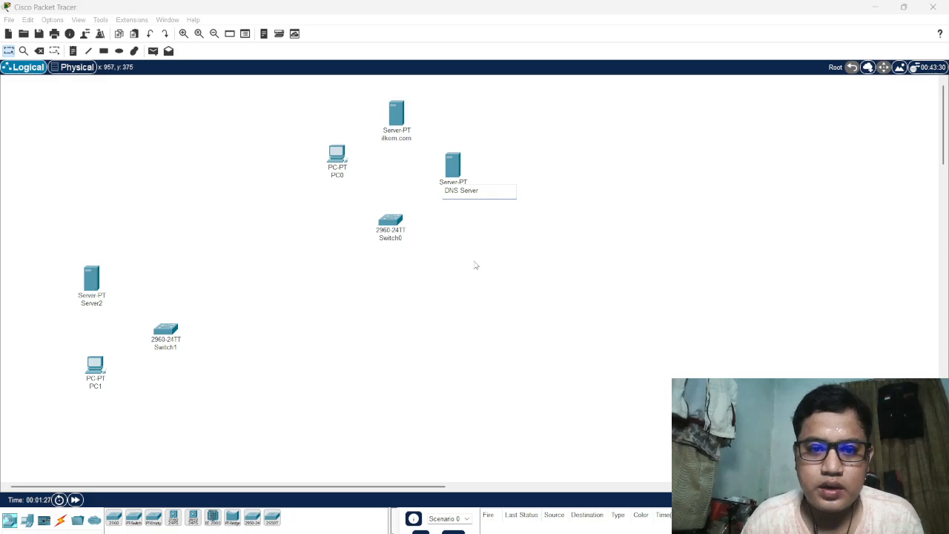
left_click(476, 266)
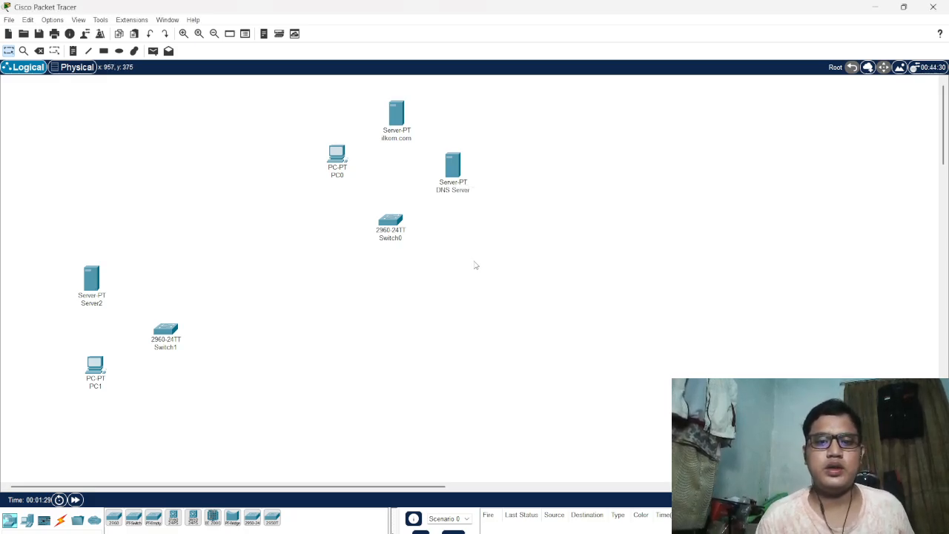
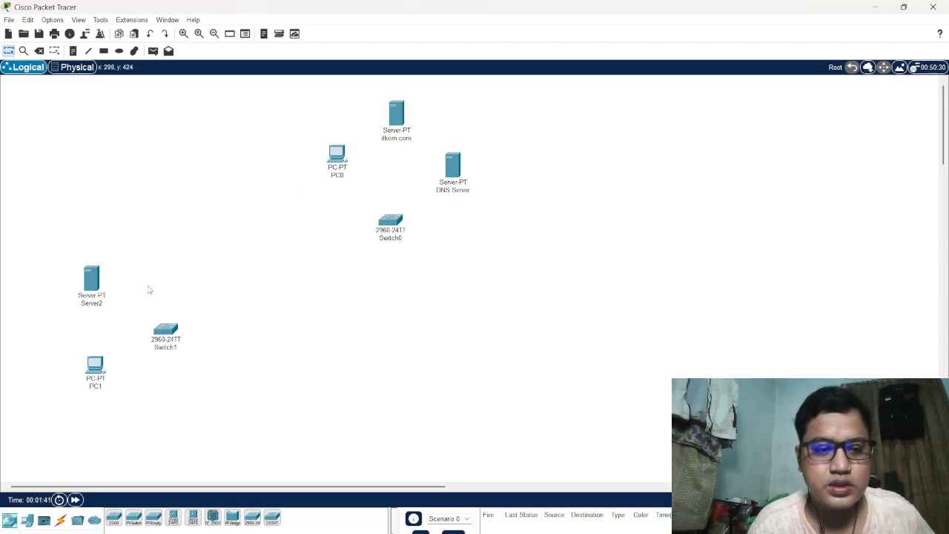
Rename Server2 as pendidikan.com
left_click(102, 303)
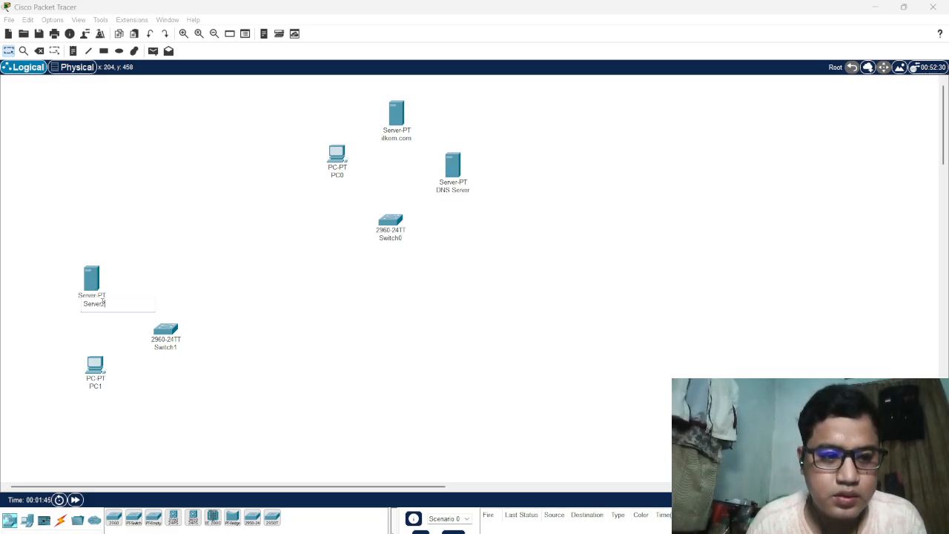
key("ctrl+a")
key("BackSpace")
type("pen")
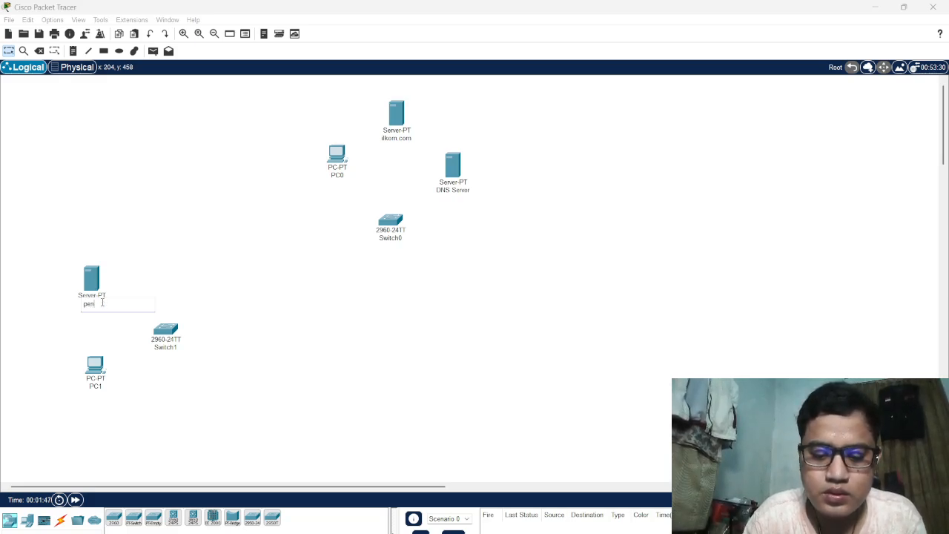
type("didika")
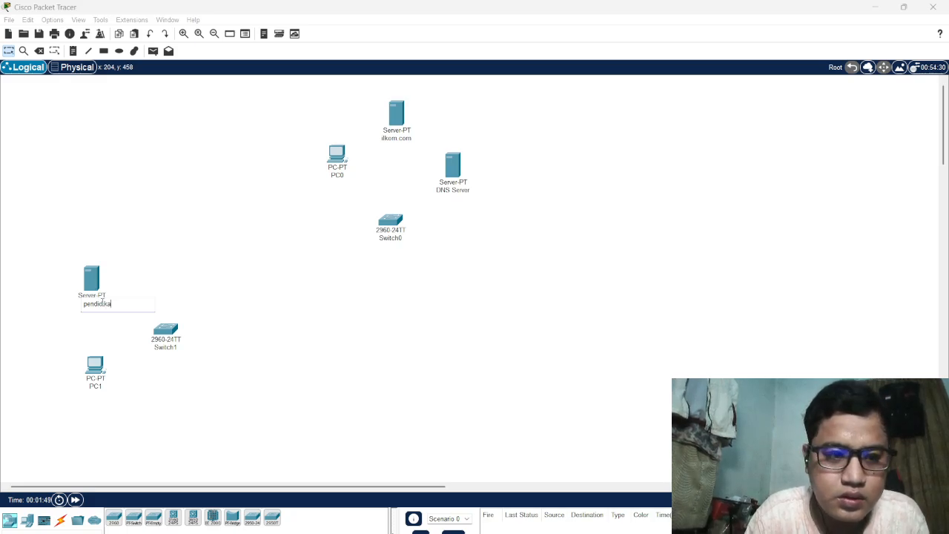
type("n.com")
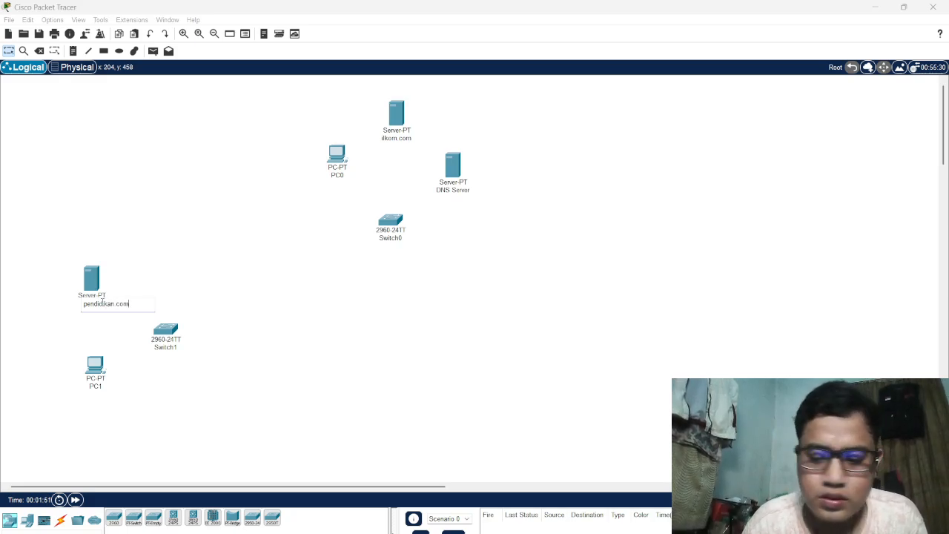
left_click(363, 316)
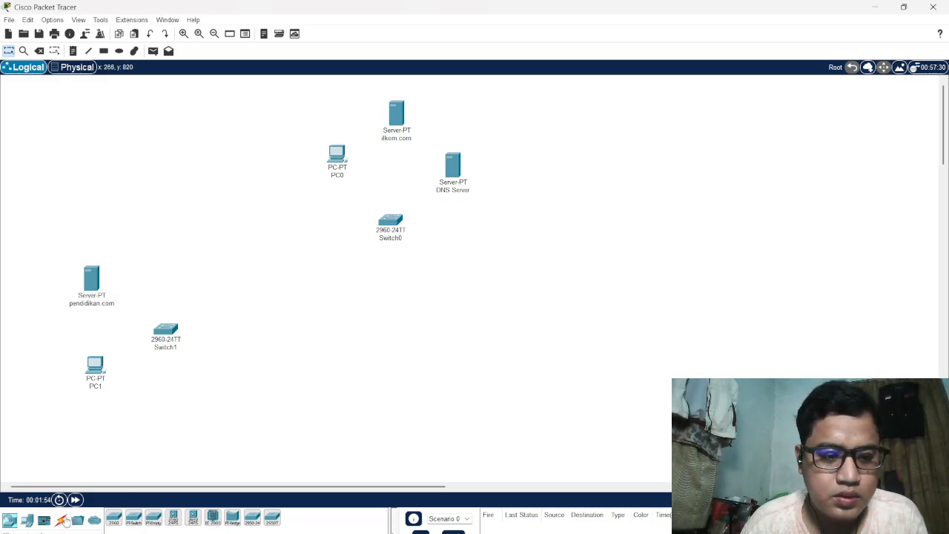
Connect PC0, the ilkom.com server and the DNS Server to Switch0 using automatically chosen cables
left_click(62, 521)
left_click(114, 518)
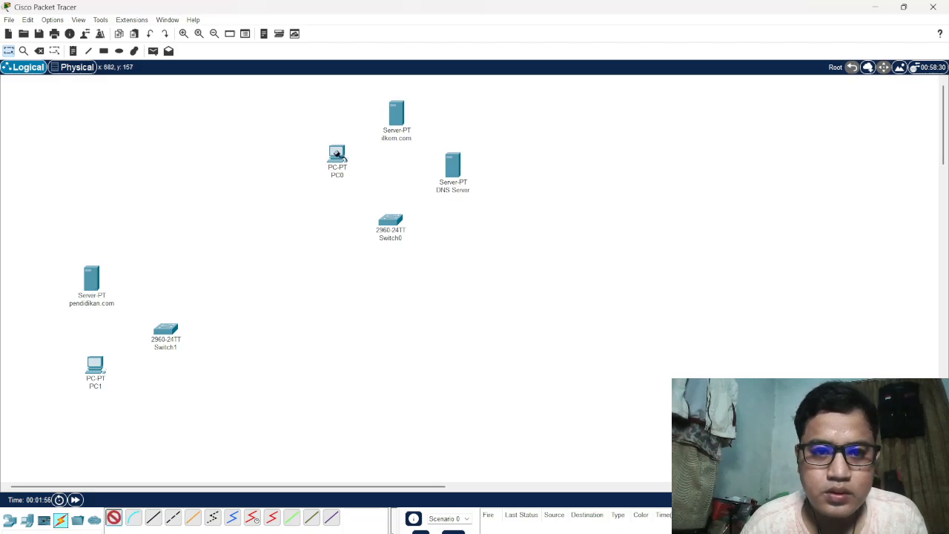
left_click(337, 153)
left_click(389, 224)
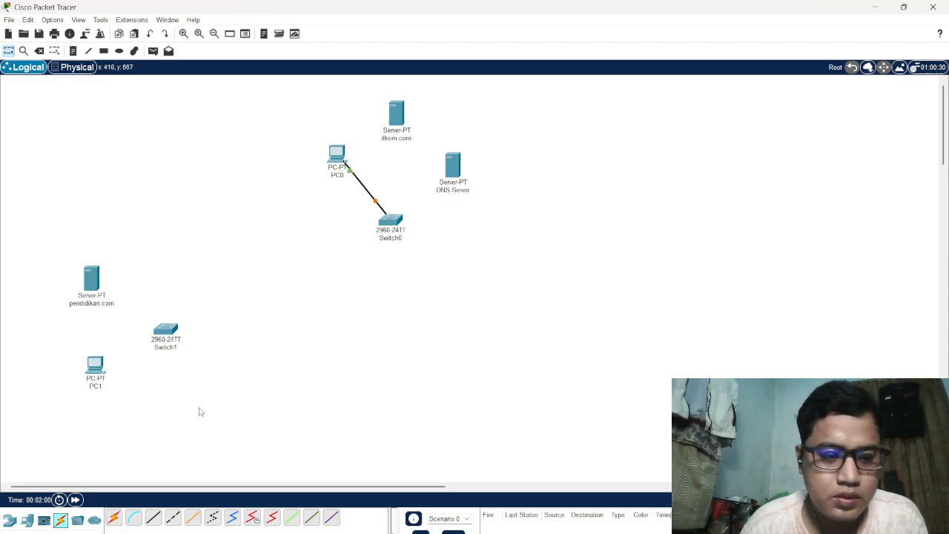
left_click(113, 518)
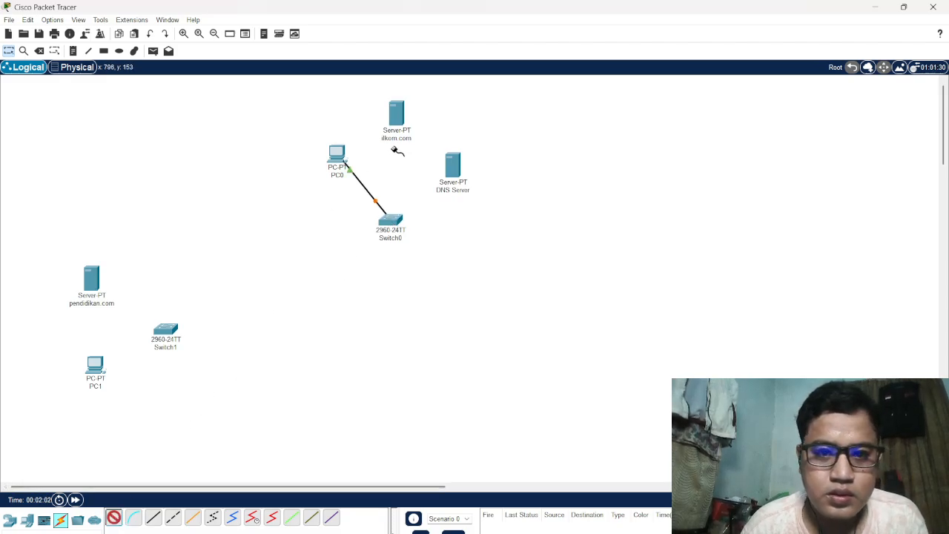
left_click(397, 119)
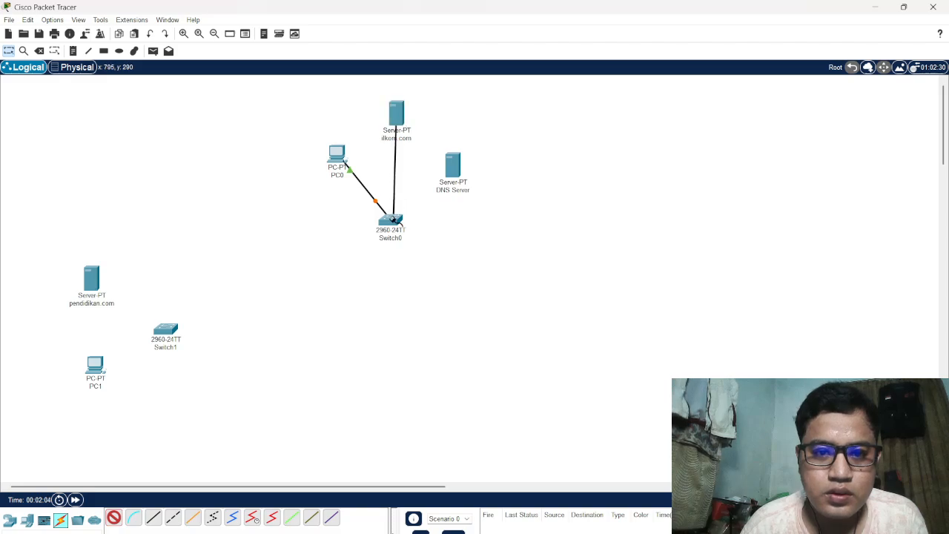
left_click(393, 220)
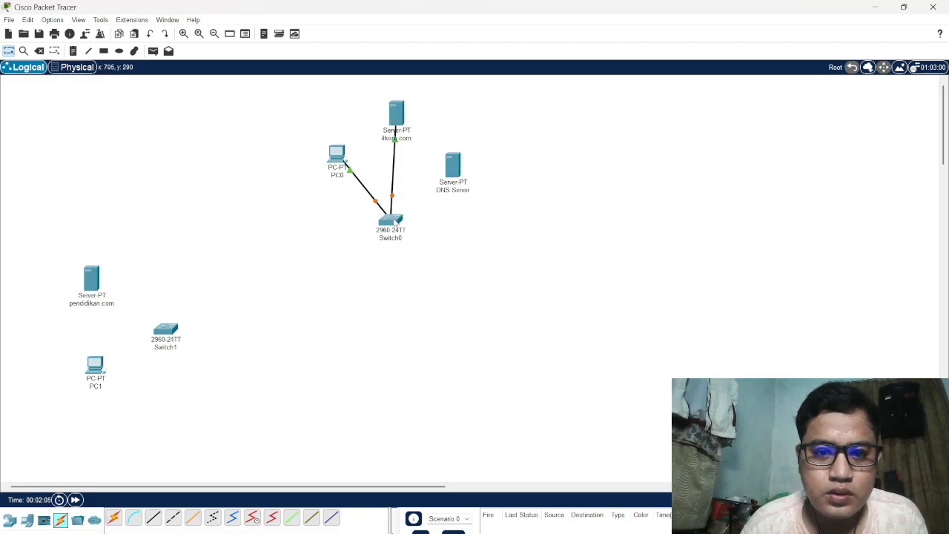
left_click(114, 518)
left_click(454, 167)
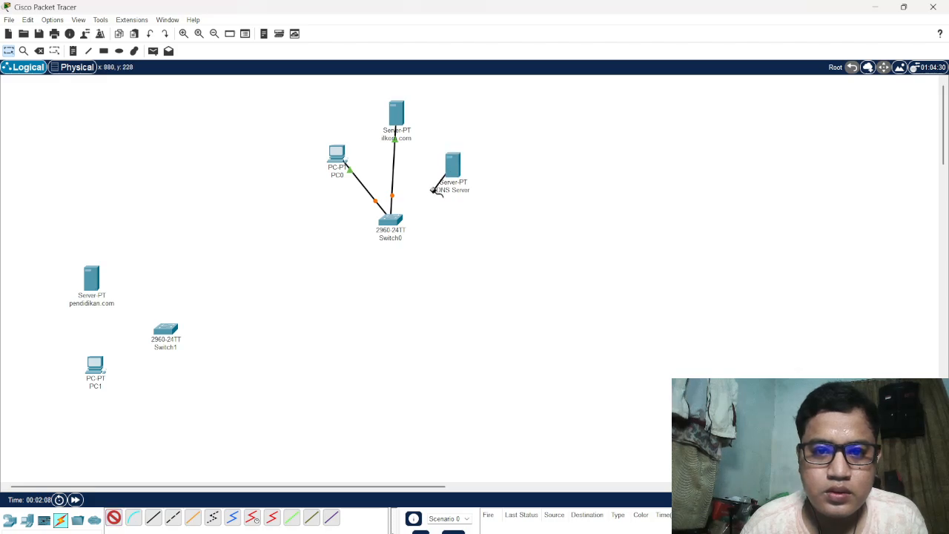
left_click(397, 221)
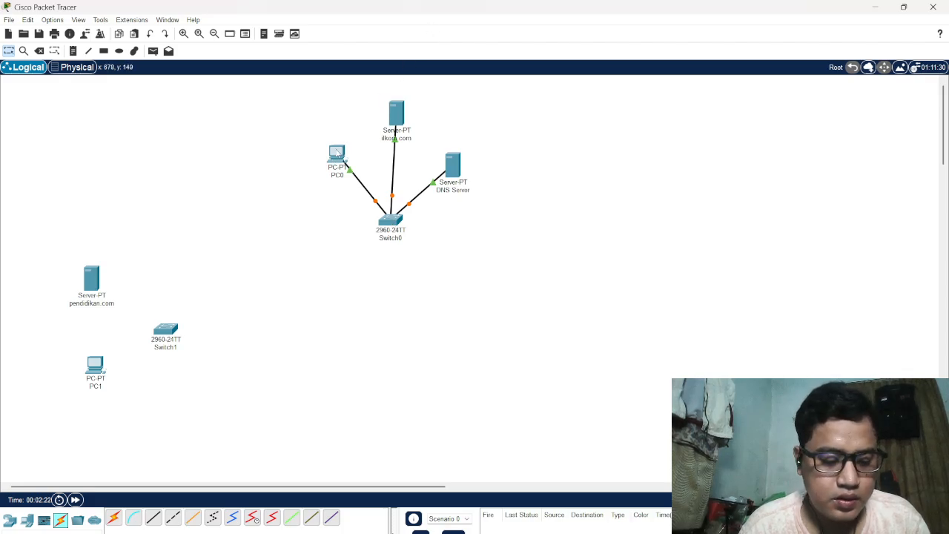
Set the static IPv4 address of PC0's FastEthernet0 interface to 192.168.1.6
left_click(337, 152)
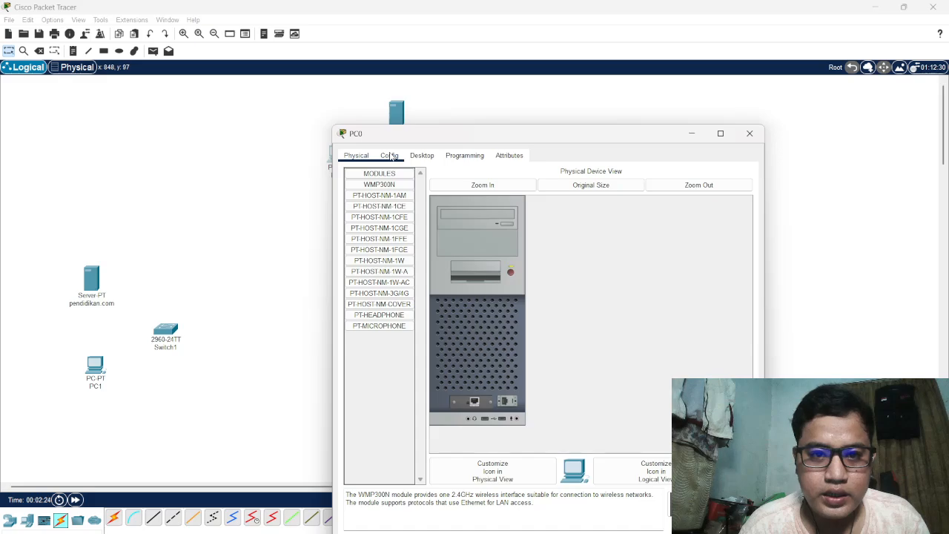
left_click(391, 156)
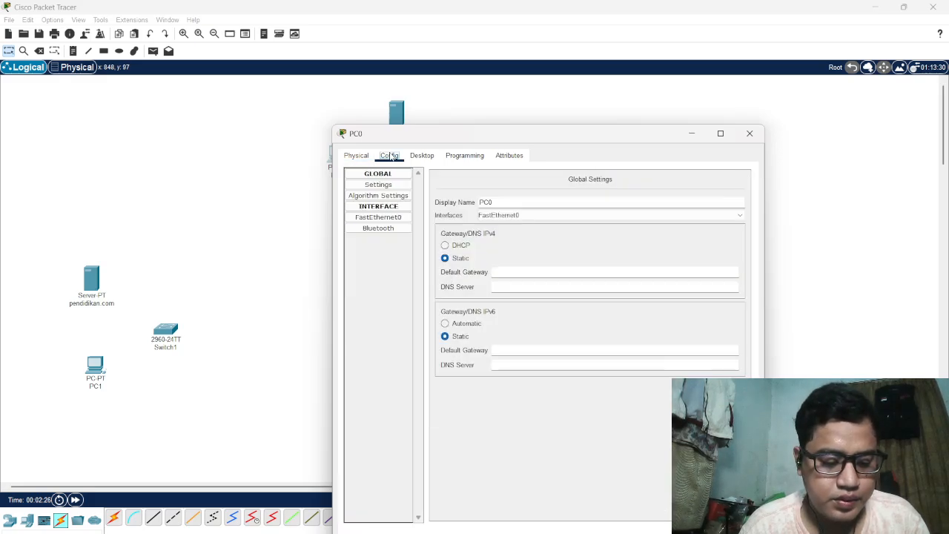
left_click(406, 220)
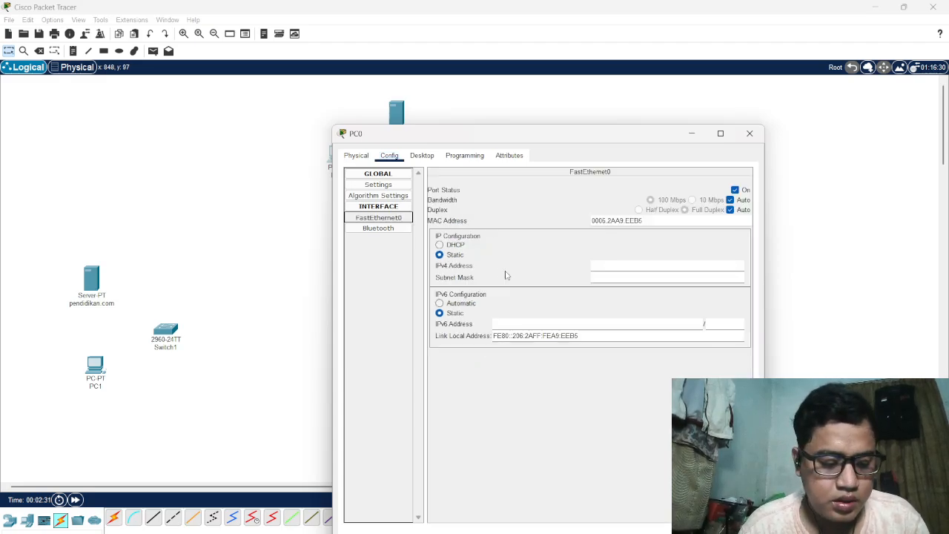
left_click(613, 264)
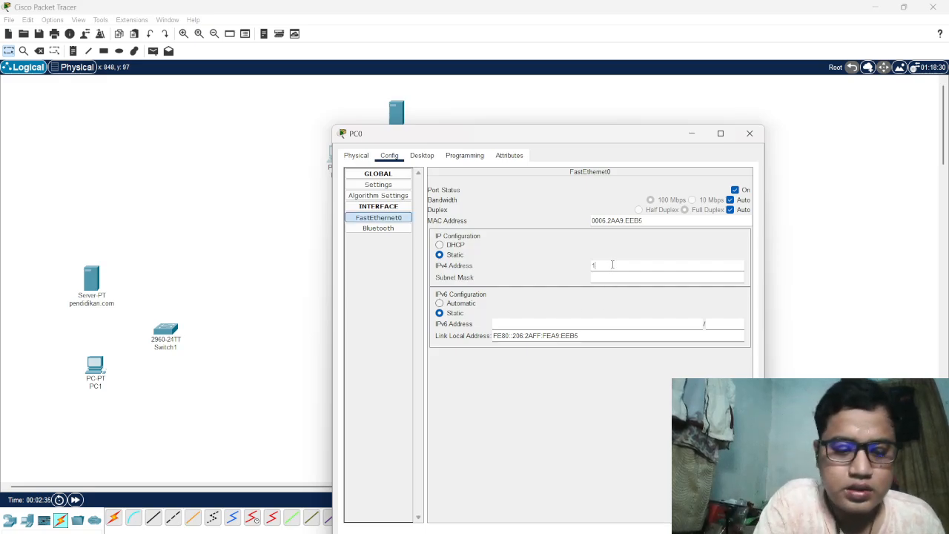
type("192.")
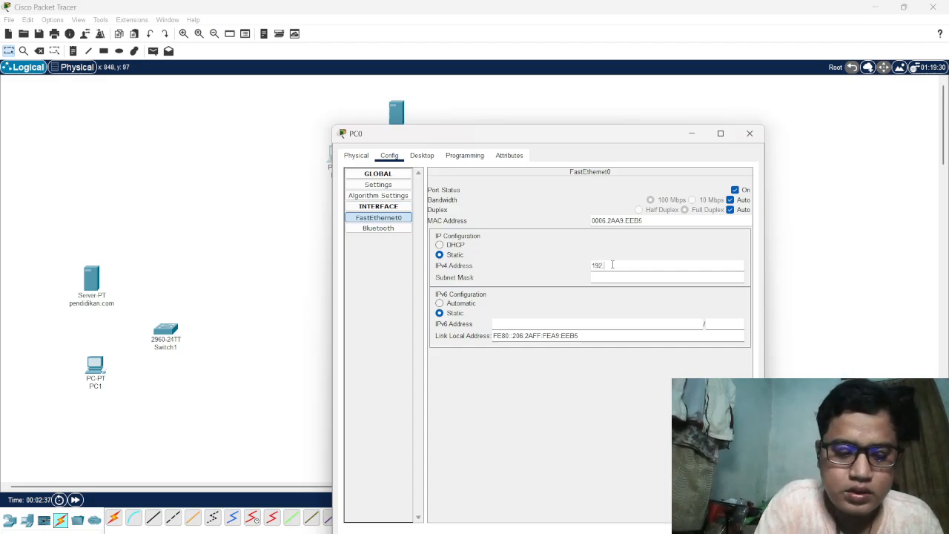
type("168")
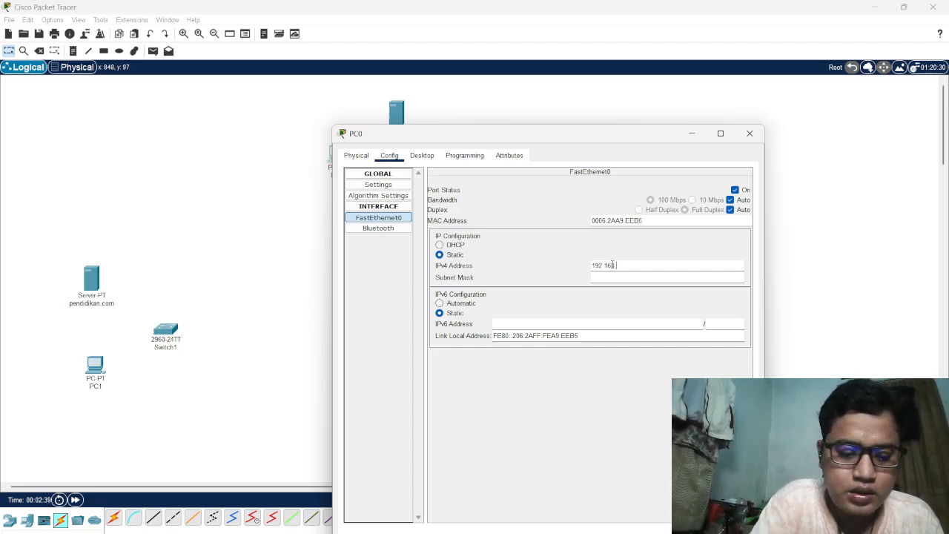
type(".1")
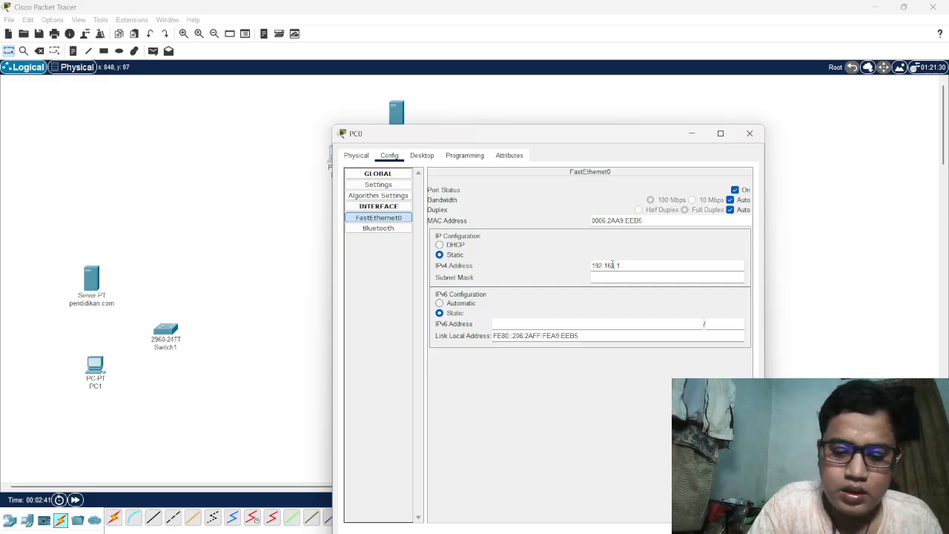
type(".6")
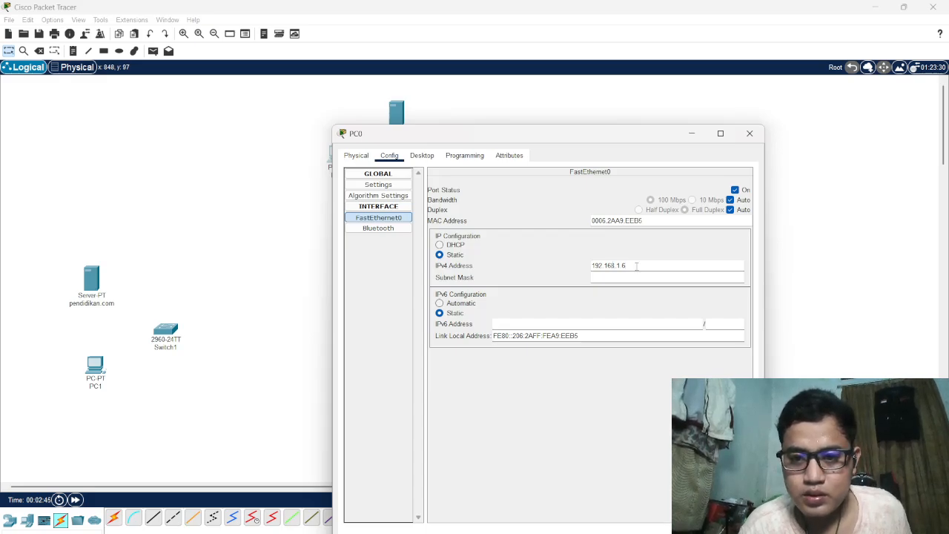
left_click_drag(636, 265, 588, 269)
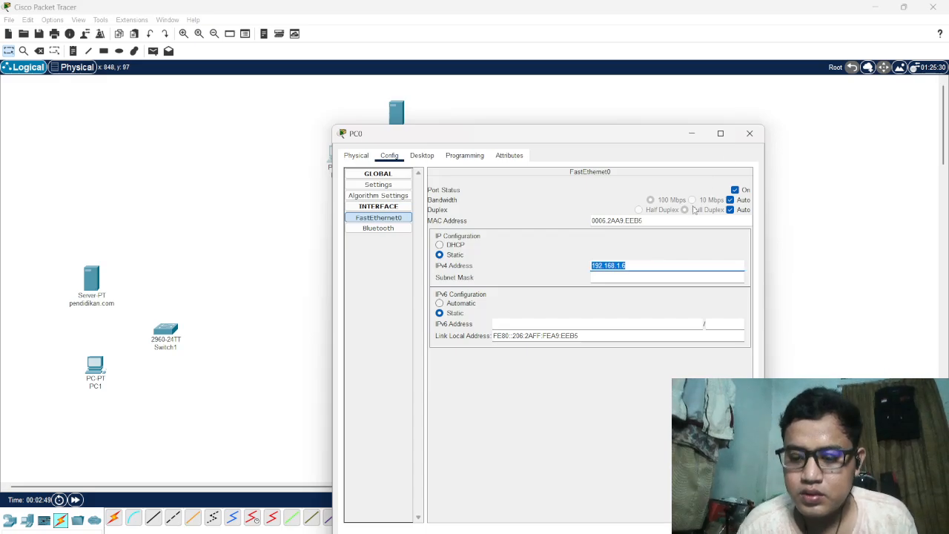
key("Return")
left_click(749, 133)
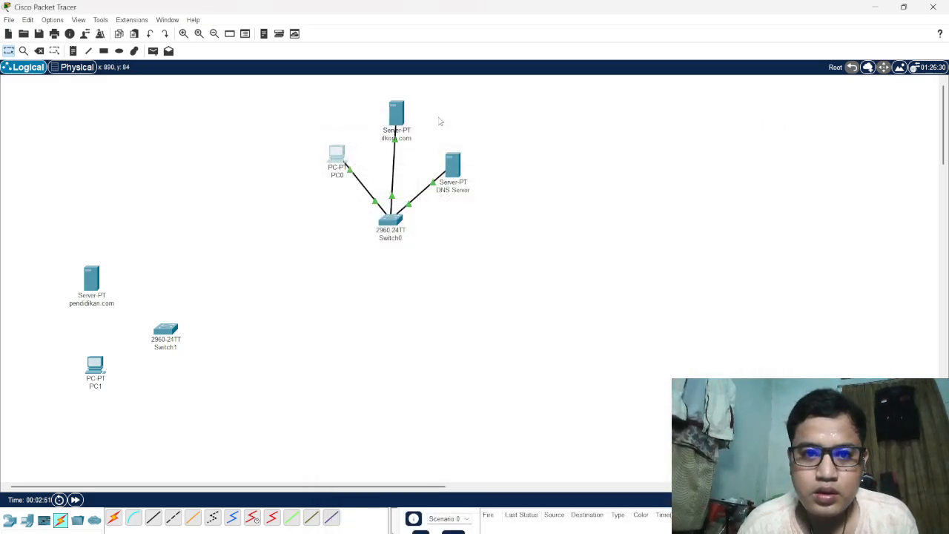
Set the ilkom.com server's FastEthernet0 IPv4 address to 192.168.1.7 with subnet mask 255.255.255.0
left_click(397, 112)
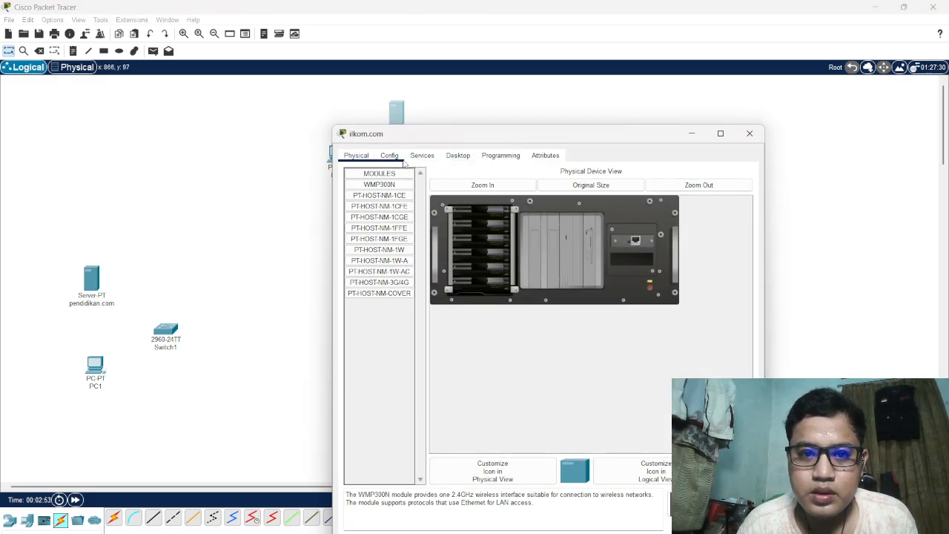
left_click(400, 158)
left_click(378, 219)
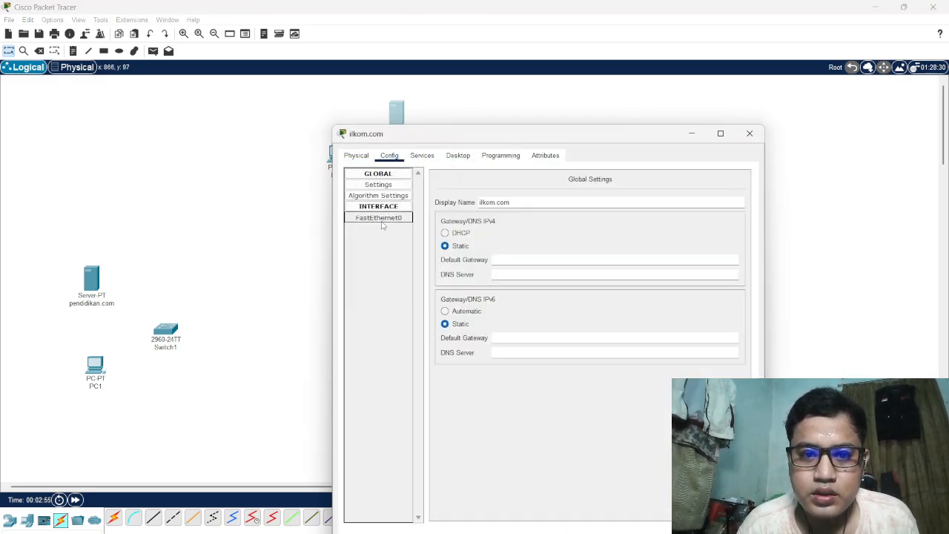
left_click(598, 265)
type("192.168.1.6")
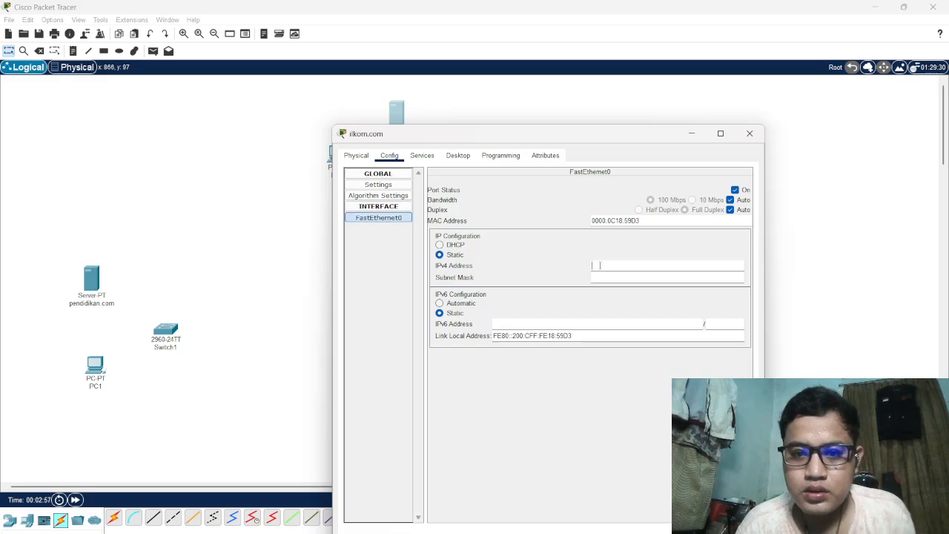
key("BackSpace")
type("7")
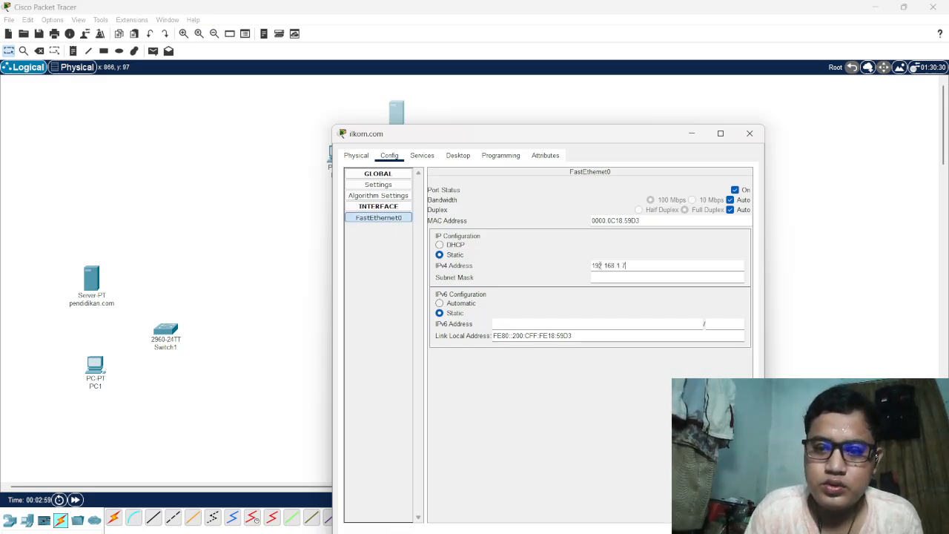
key("Tab")
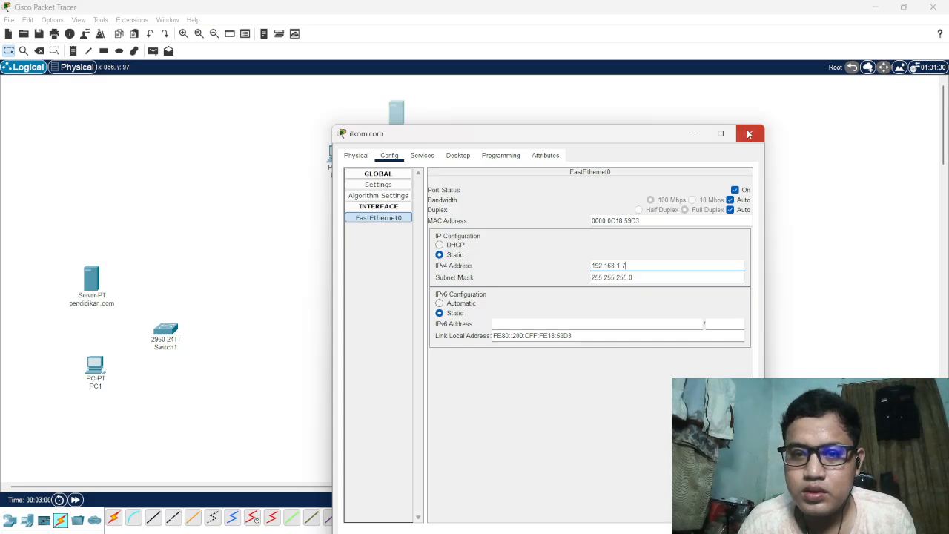
left_click(750, 134)
Enter 192.168.1.8 as the IPv4 DNS server address in the DNS Server device's global settings
left_click(454, 168)
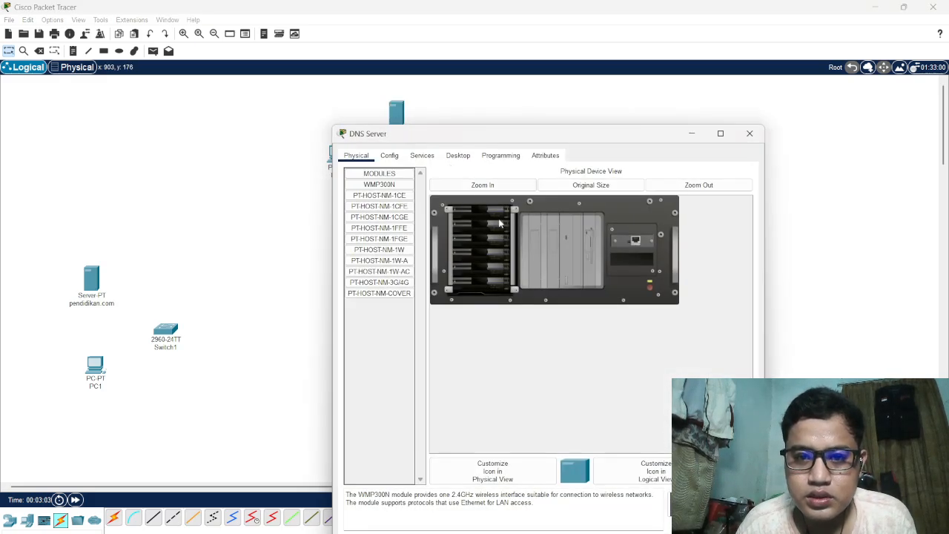
left_click(389, 156)
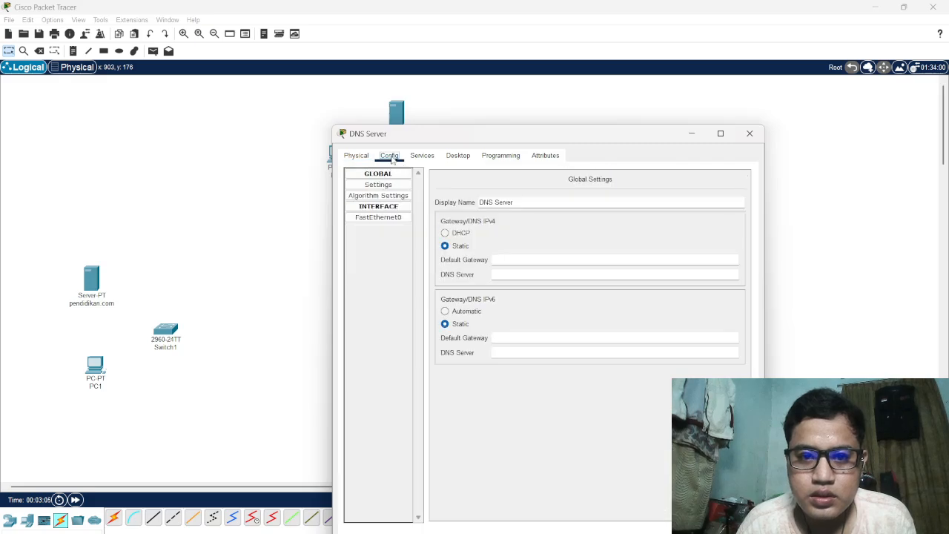
left_click(522, 275)
type("192.168.1.6")
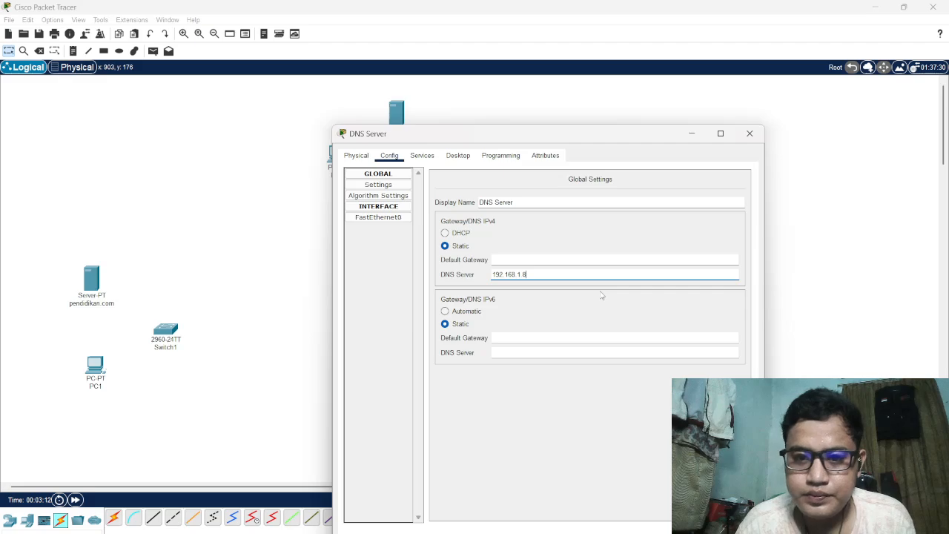
Set the static IPv4 address of the DNS Server's FastEthernet0 interface to 192.168.1.8
left_click(398, 217)
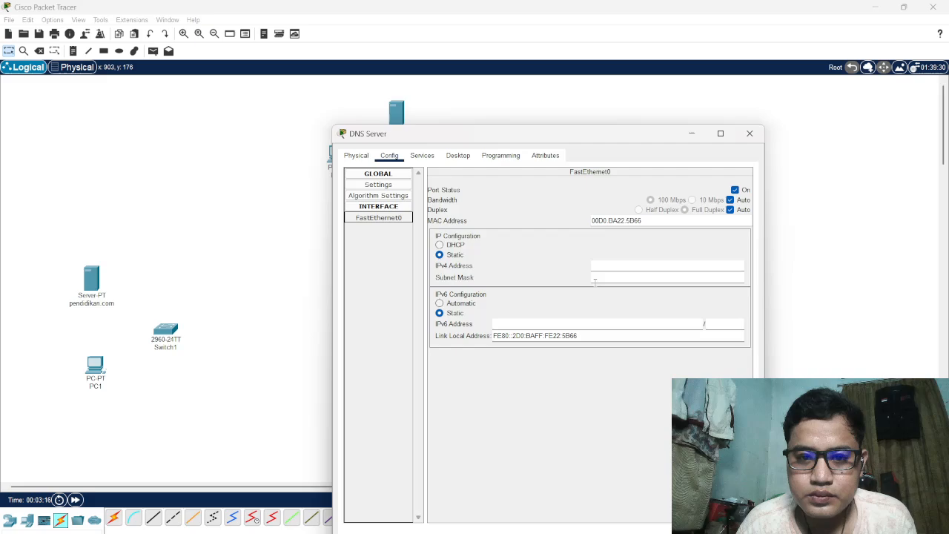
left_click(621, 267)
type("192.168.1.6")
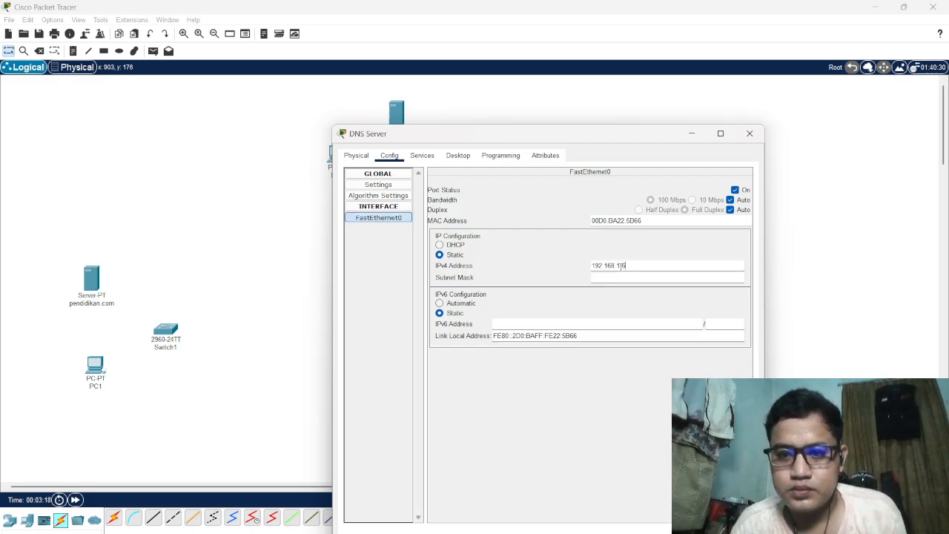
key("BackSpace")
type("8")
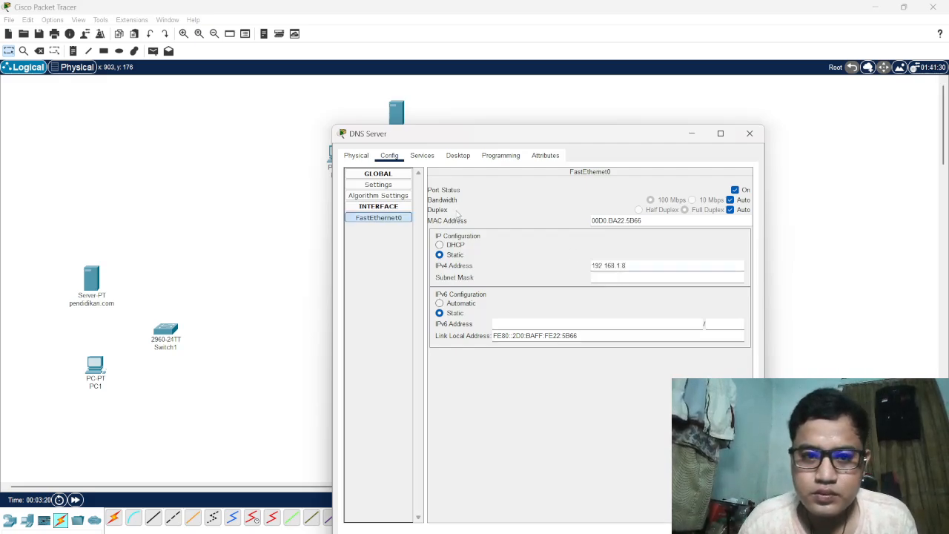
Clear the IPv4 DNS server address from the DNS Server device's global settings
left_click(379, 186)
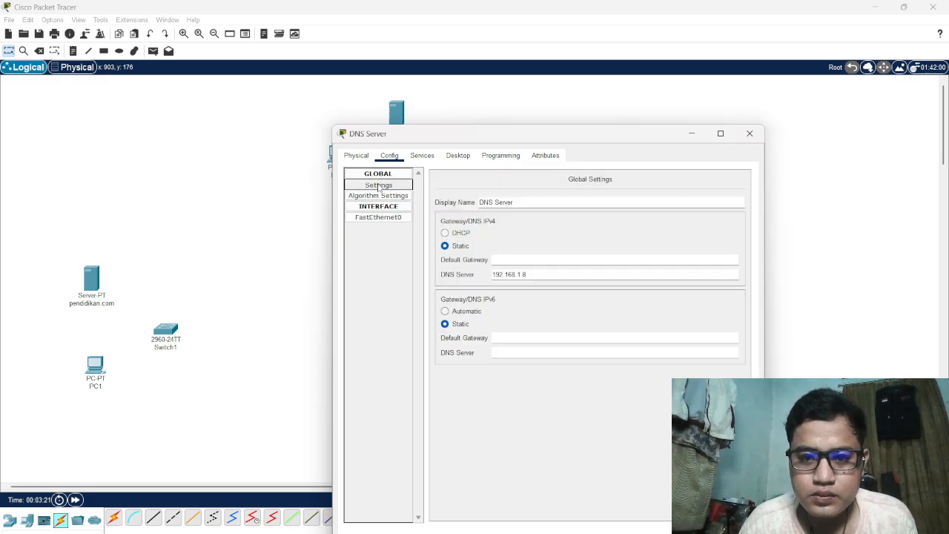
left_click(546, 273)
key("BackSpace")
key("BackSpace")
key("BackSpace")
key("BackSpace")
key("BackSpace")
key("BackSpace")
key("BackSpace")
key("BackSpace")
key("BackSpace")
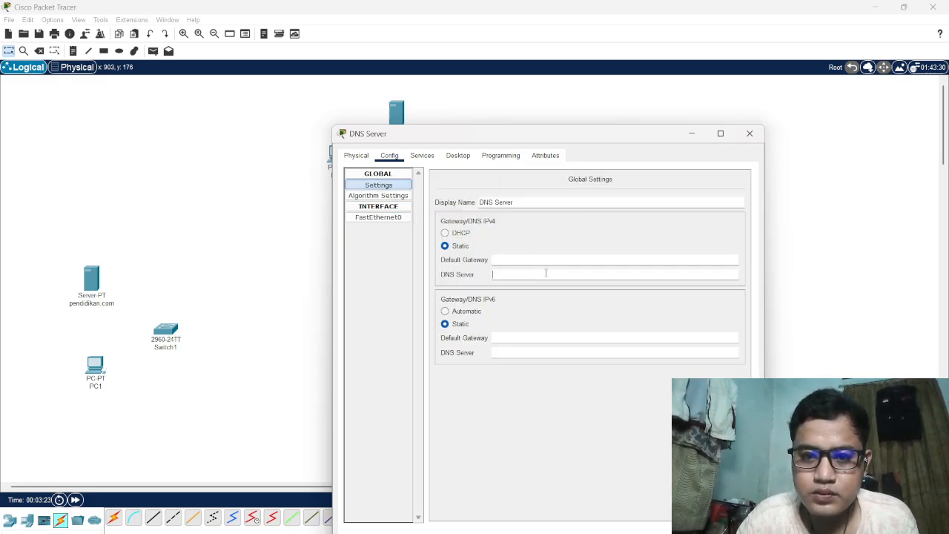
Check the IP configuration of the DNS Server's FastEthernet0 interface and close the device window
left_click(383, 218)
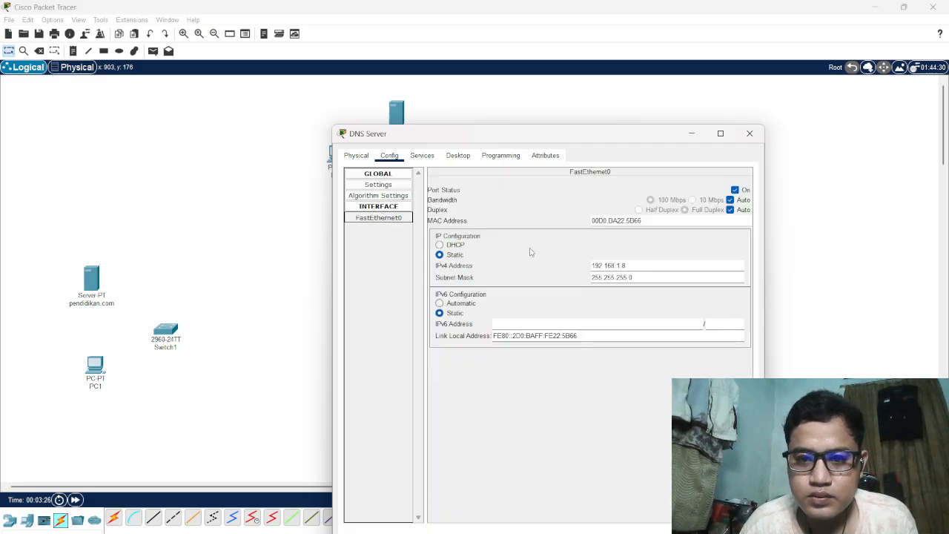
left_click(749, 134)
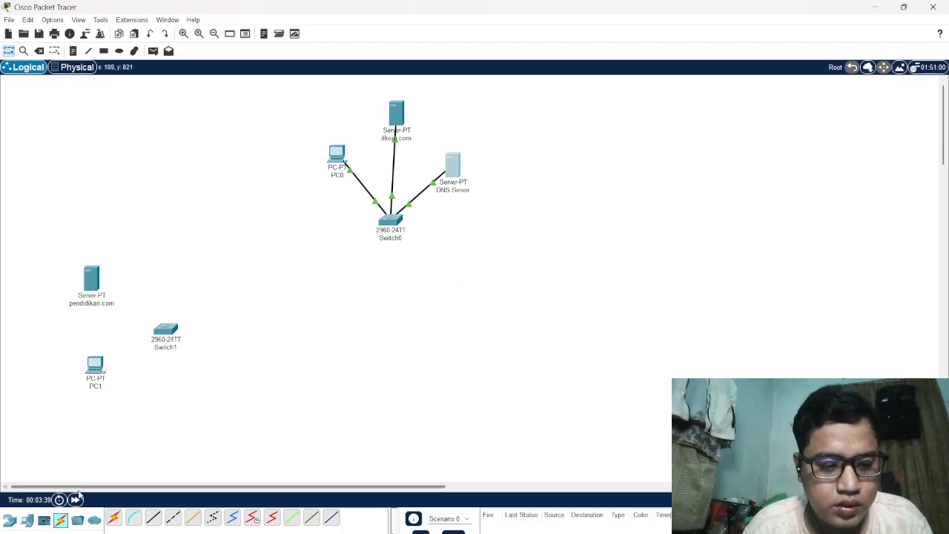
Place a 4321 router in the workspace between Switch0 and Switch1
left_click(10, 521)
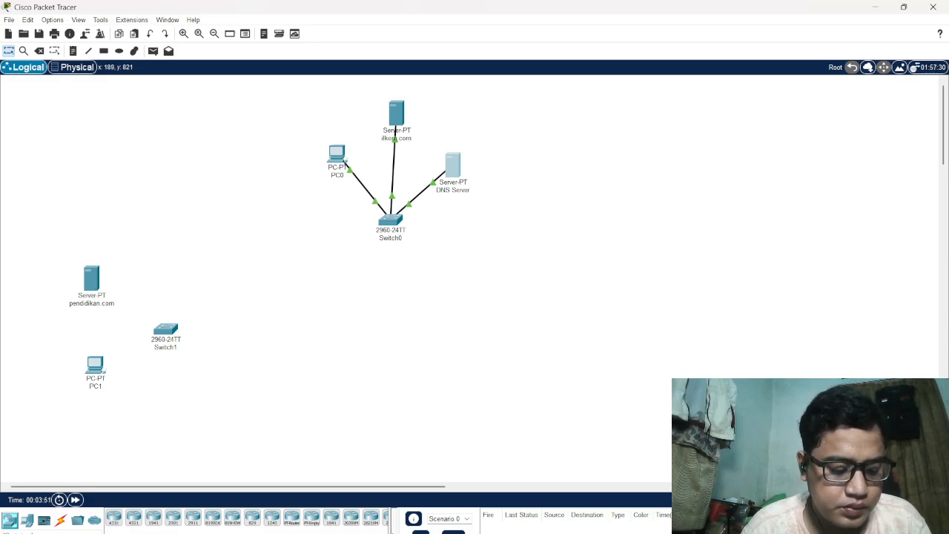
left_click(133, 521)
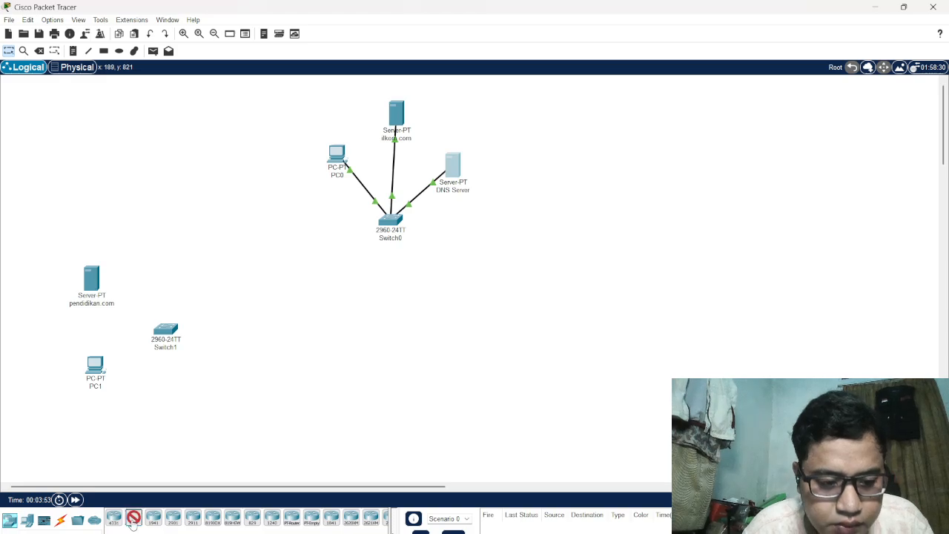
left_click(280, 287)
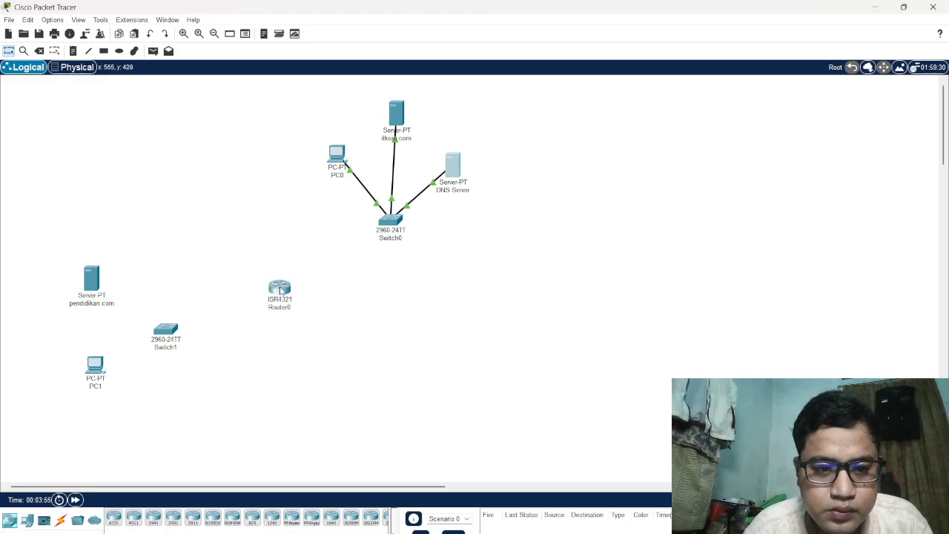
left_click(280, 290)
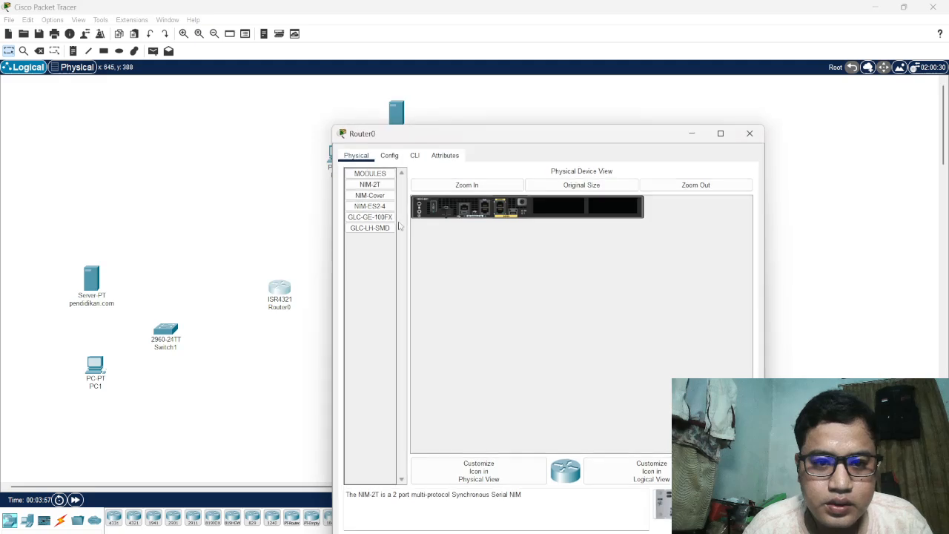
left_click(389, 155)
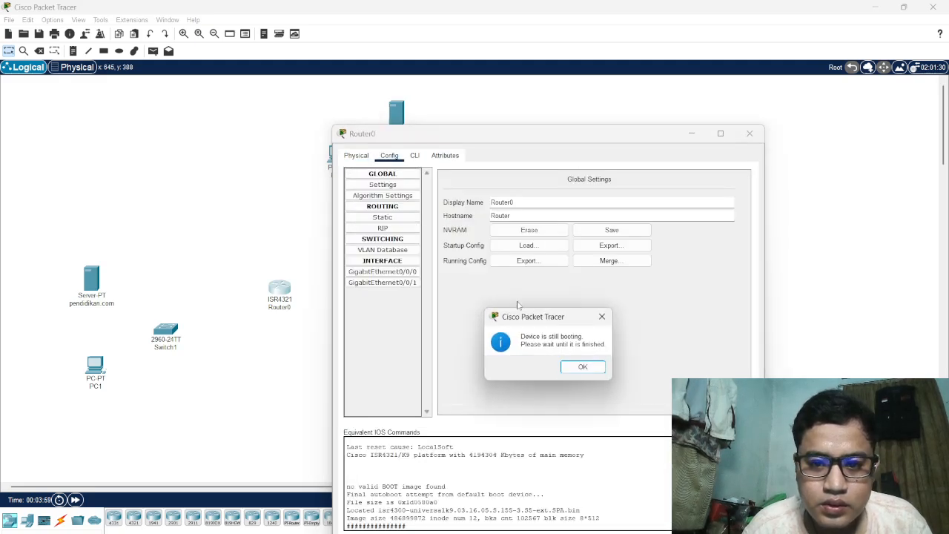
left_click(601, 318)
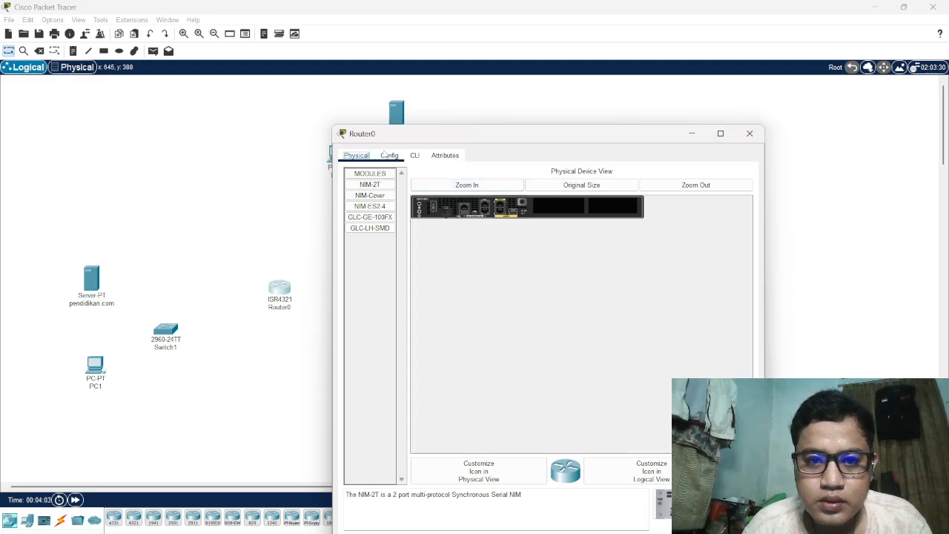
left_click(387, 155)
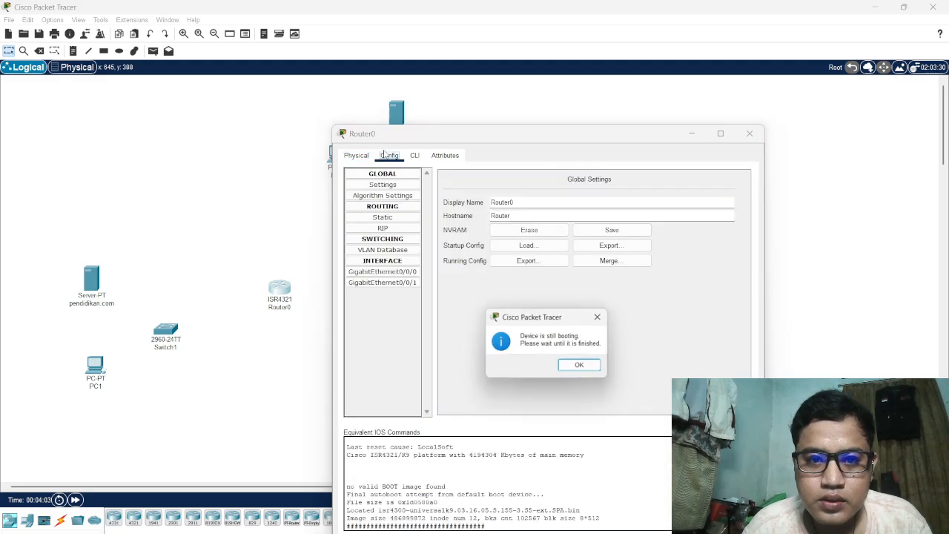
left_click(583, 372)
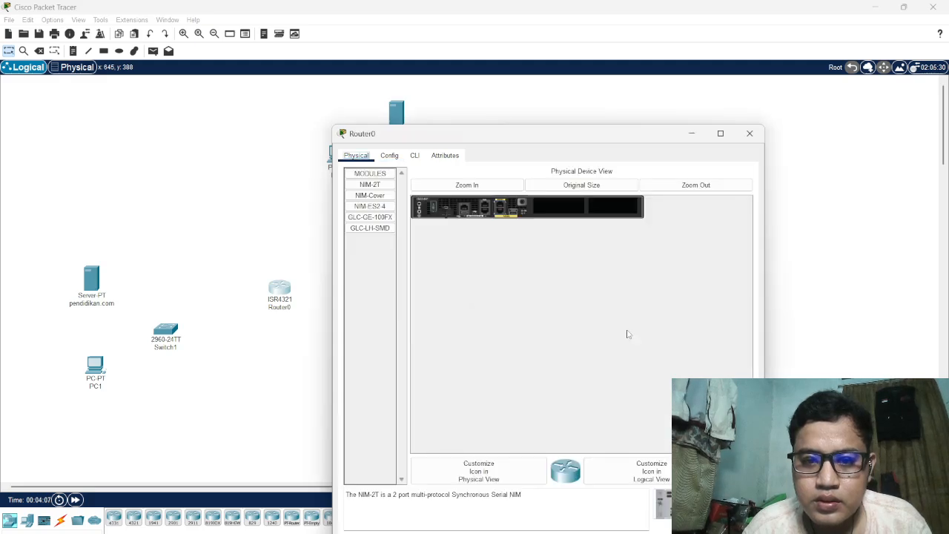
left_click(750, 135)
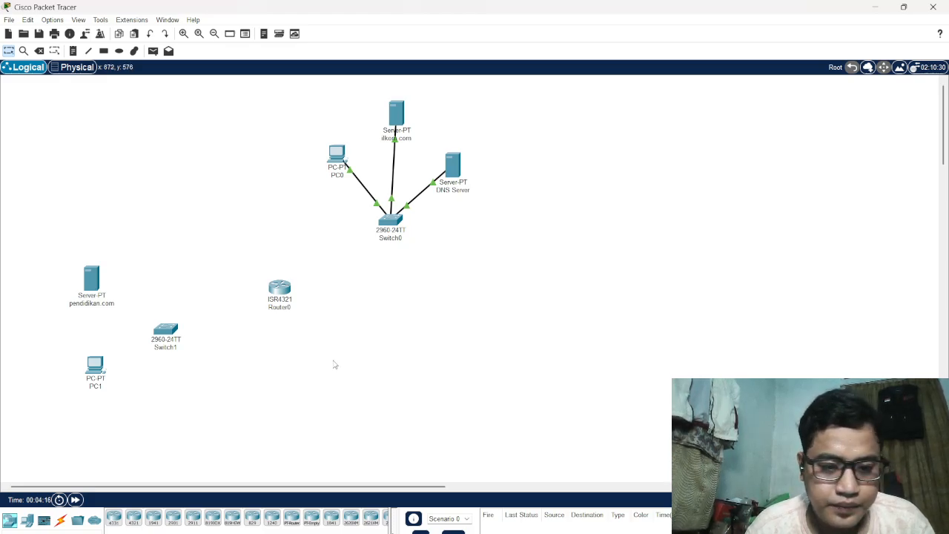
Connect Switch0 to Router0 with an automatically chosen connection type
left_click(60, 521)
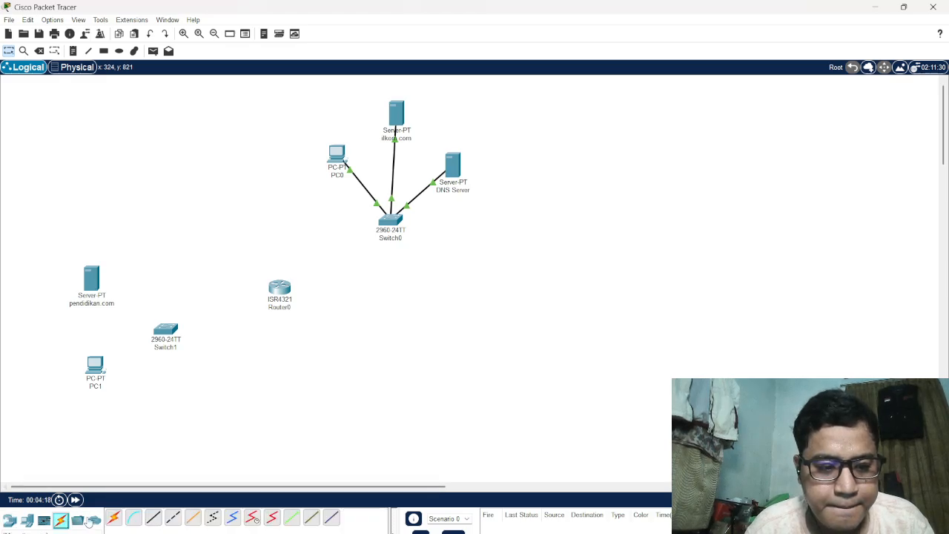
left_click(113, 518)
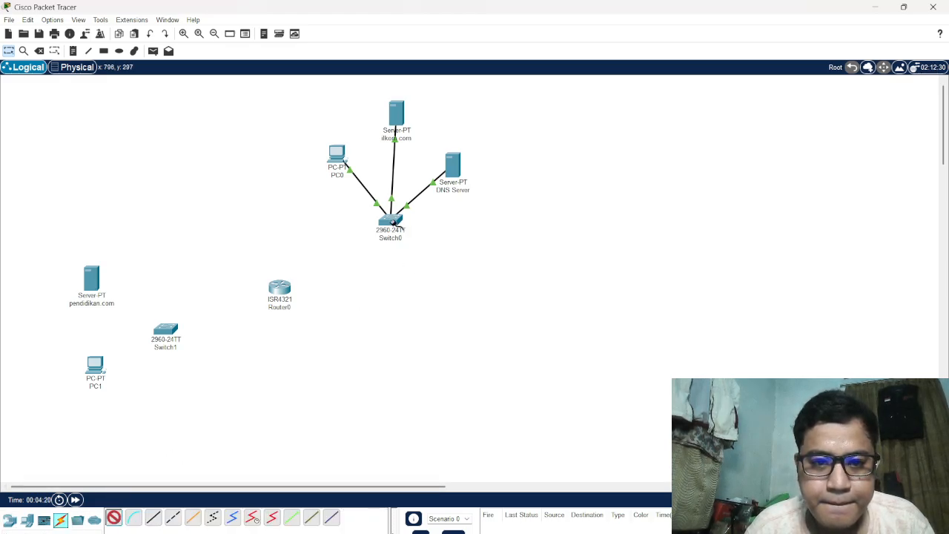
left_click(390, 220)
left_click(278, 290)
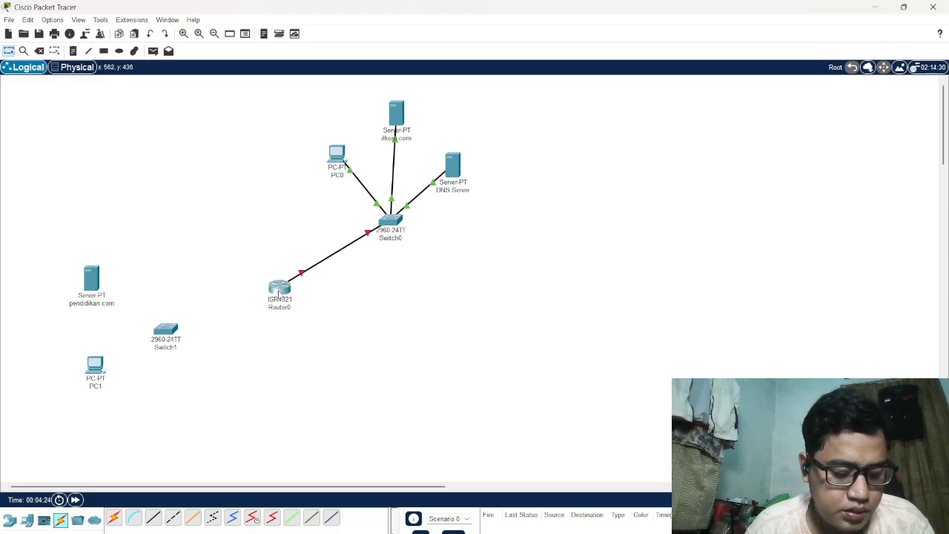
Set Router0's GigabitEthernet0/0/0 interface to IPv4 address 192.168.1.9 with subnet mask 255.255.255.0
left_click(278, 291)
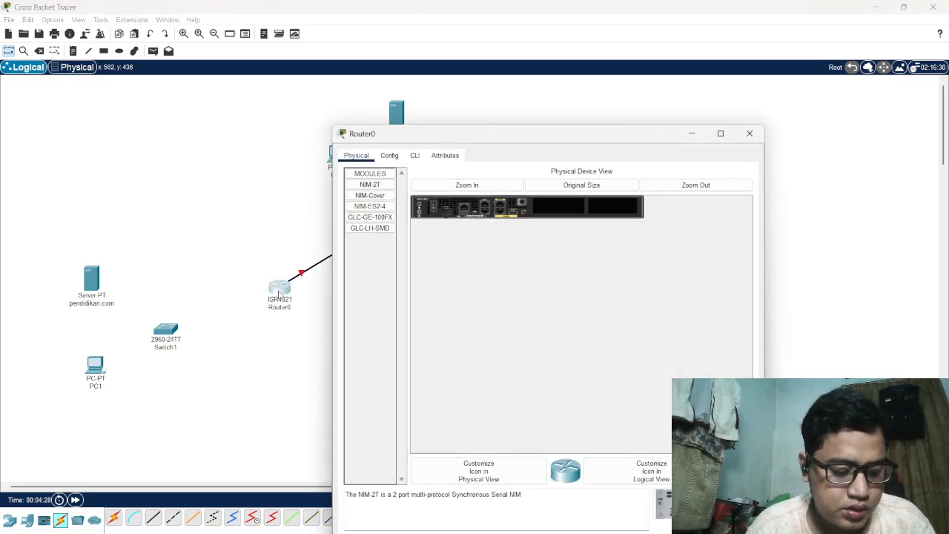
left_click(388, 155)
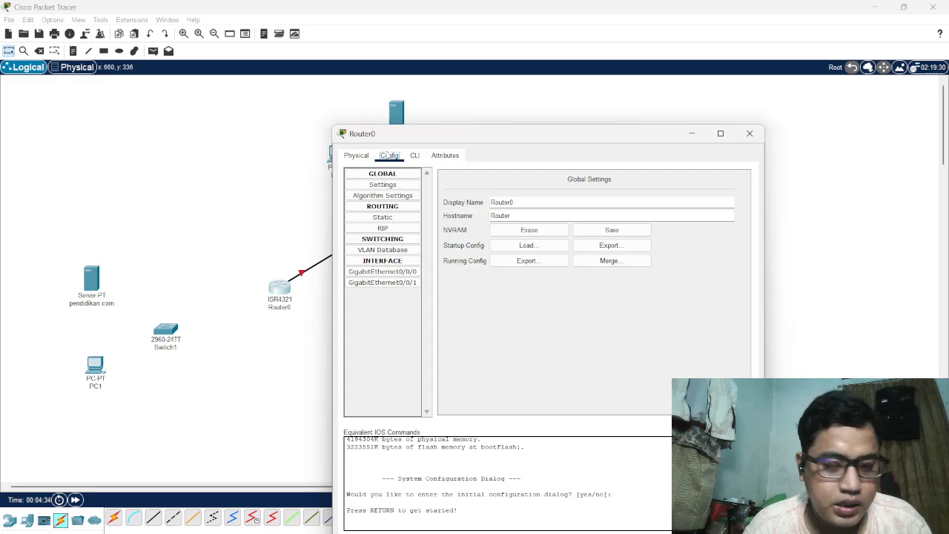
left_click(401, 272)
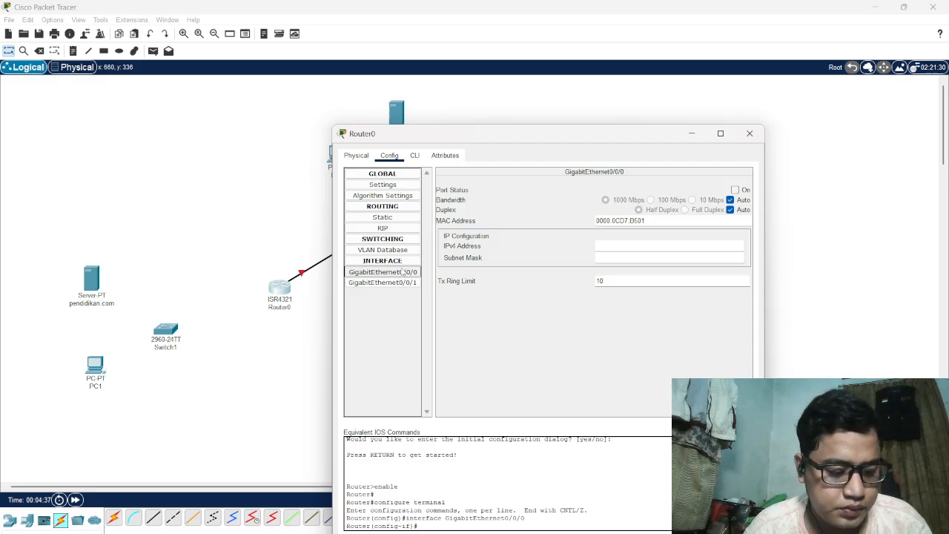
left_click(613, 247)
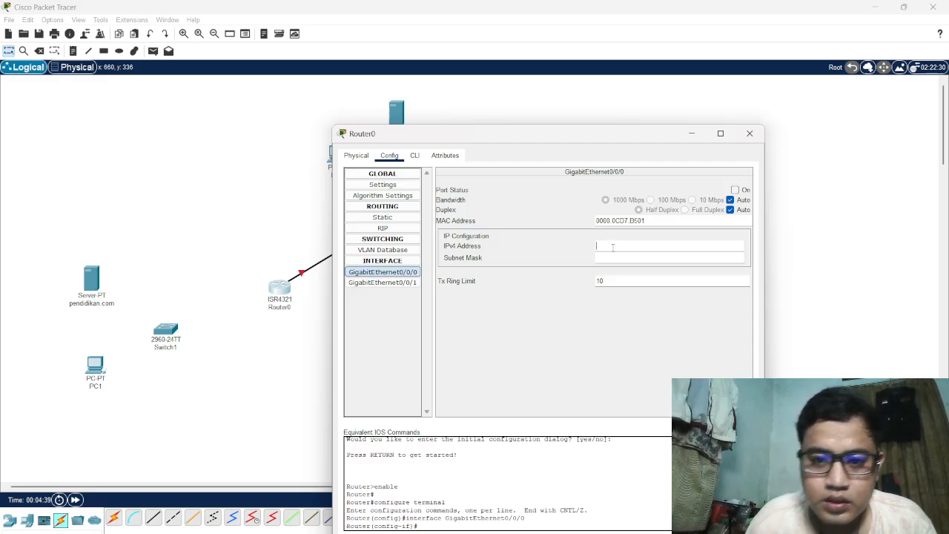
type("192")
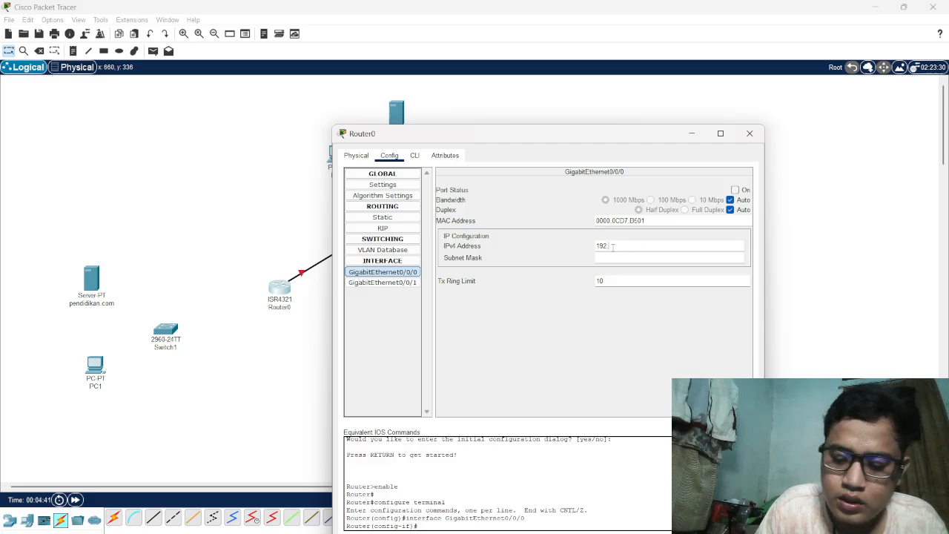
type(".168")
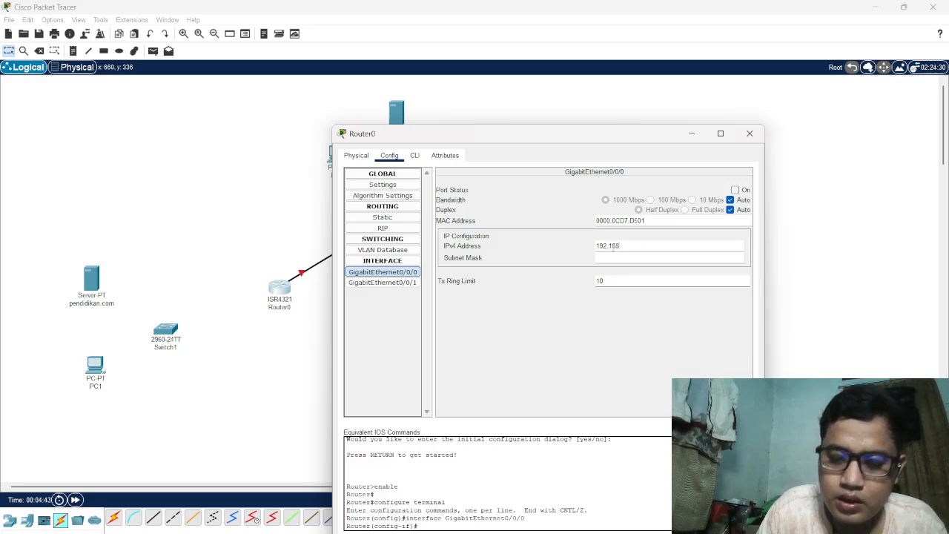
type(".1")
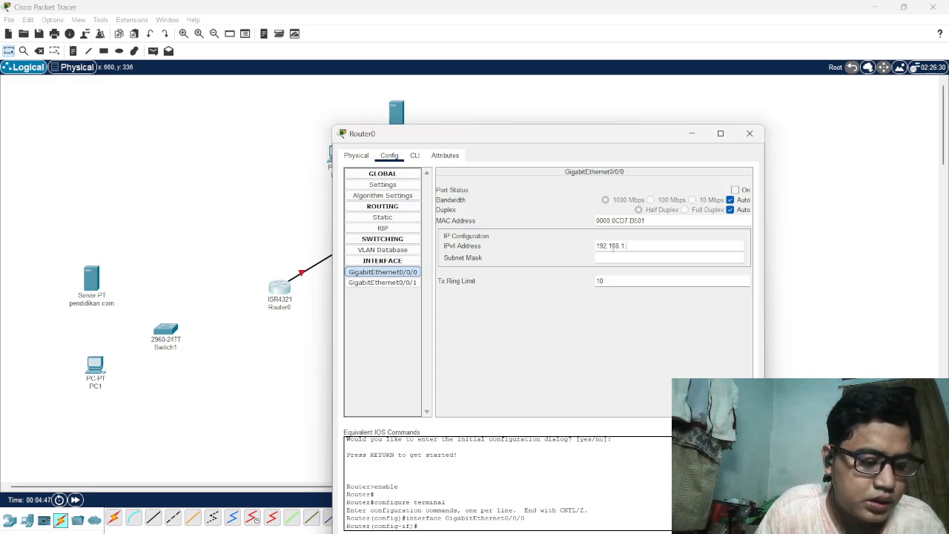
type(".9")
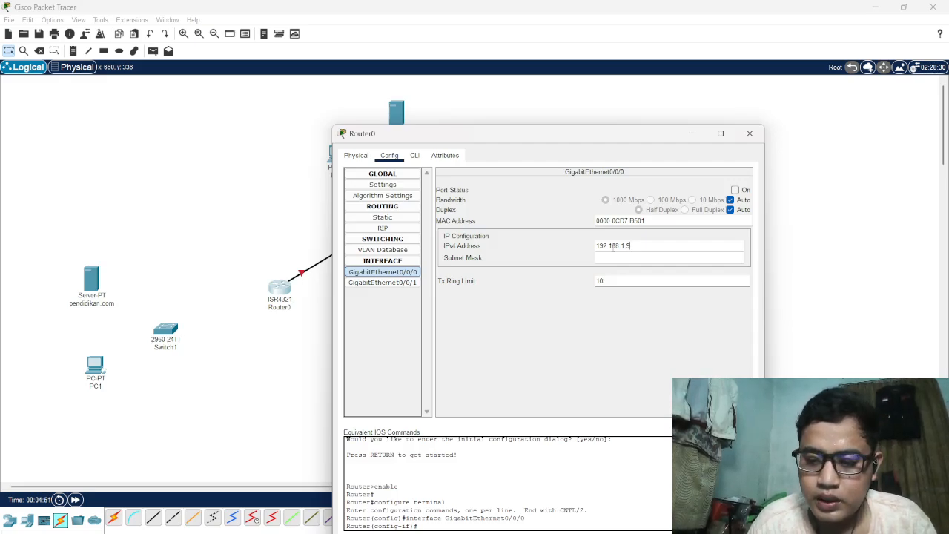
key("Tab")
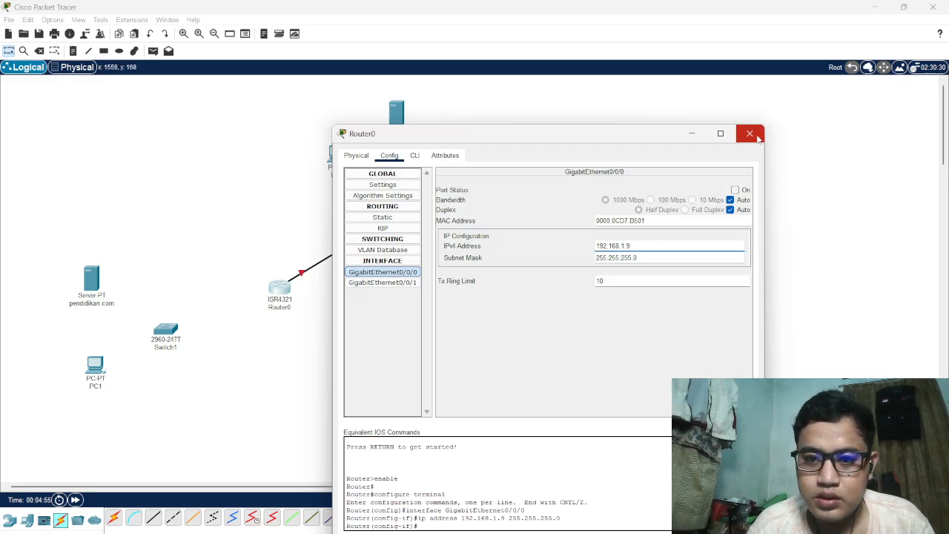
Turn on the port status of Router0's GigabitEthernet0/0/0 interface and close the router's window
left_click(736, 189)
left_click(736, 190)
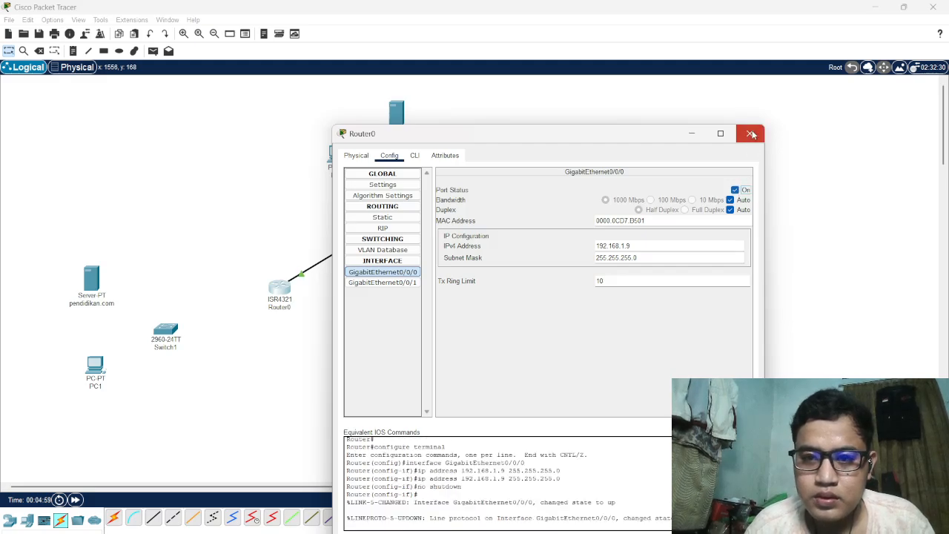
left_click(749, 135)
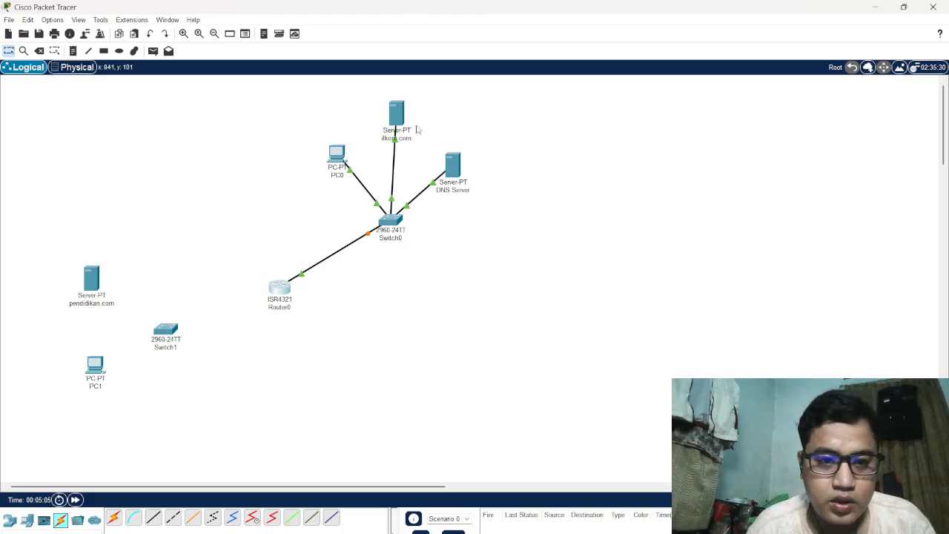
Set the IPv4 DNS server address in PC0's global settings to 192.168.1.8
left_click(341, 150)
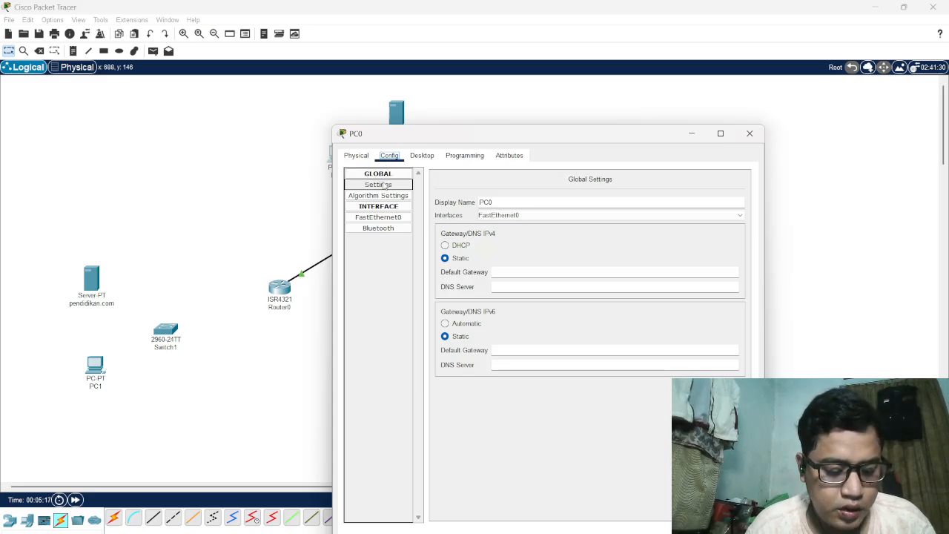
left_click(500, 287)
type("192")
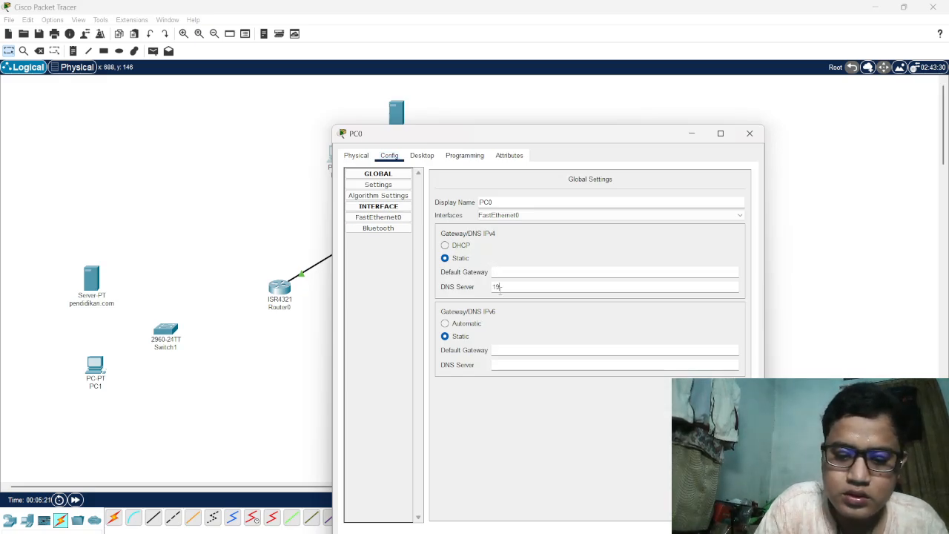
type(".")
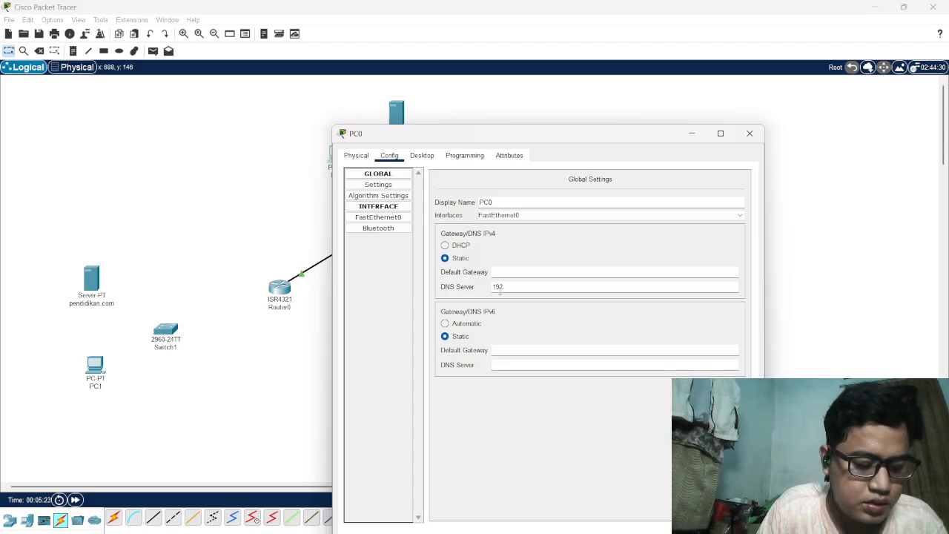
type("168")
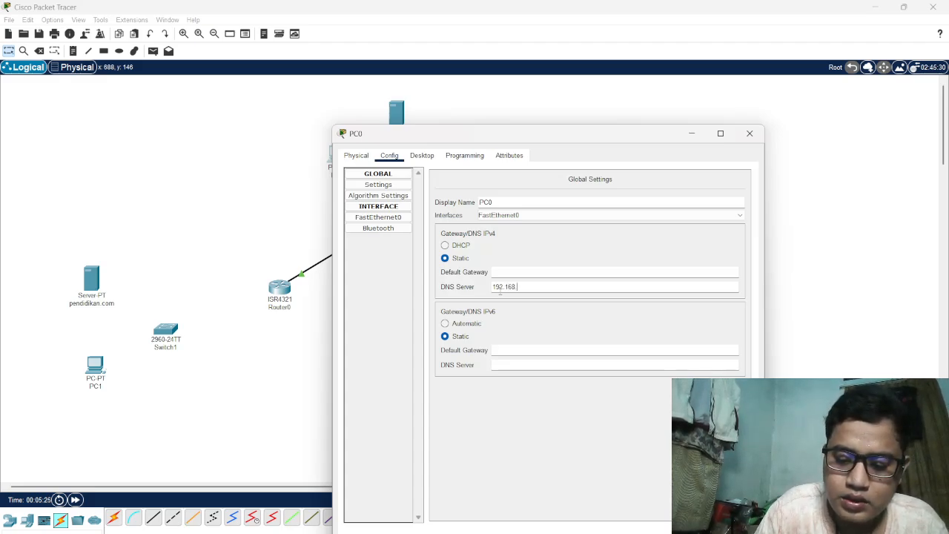
type(".1")
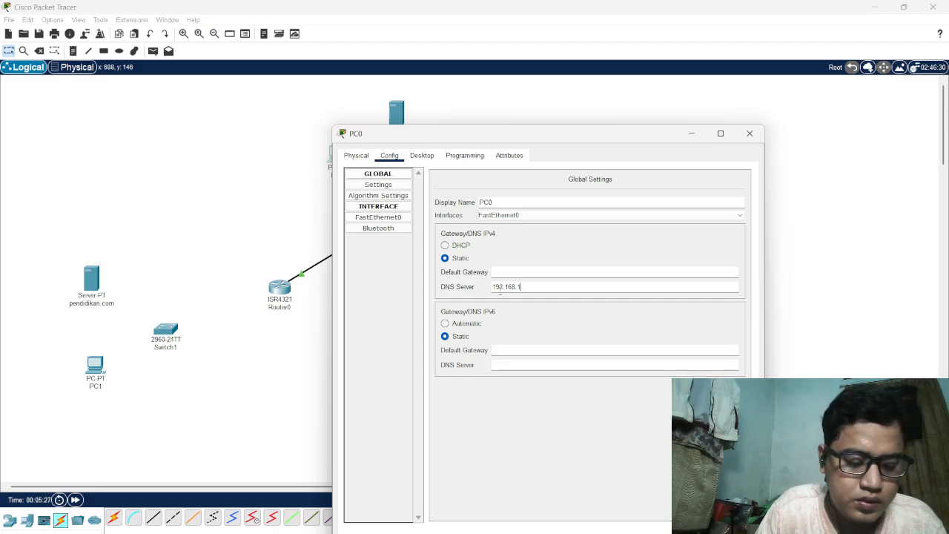
type(".8")
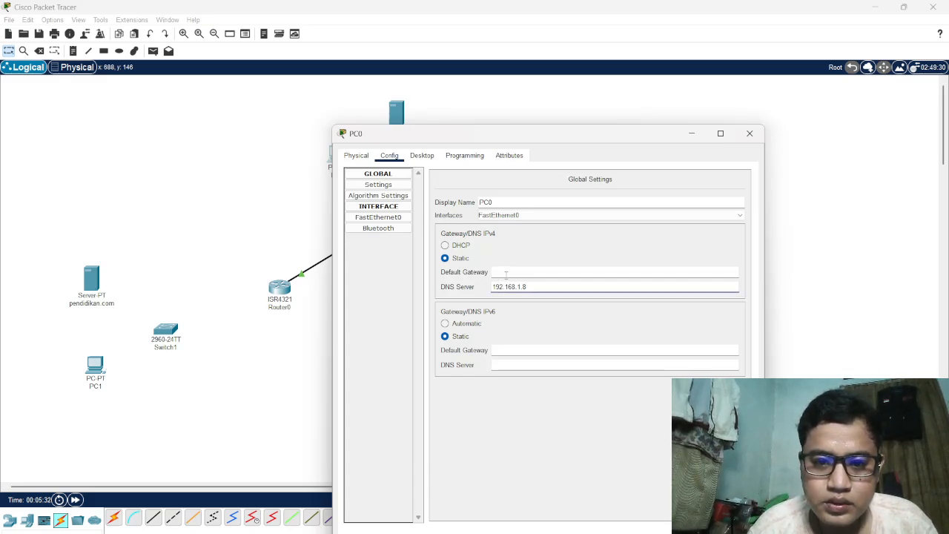
Set the IPv4 default gateway in PC0's global settings to 192.168.1.9
left_click(507, 275)
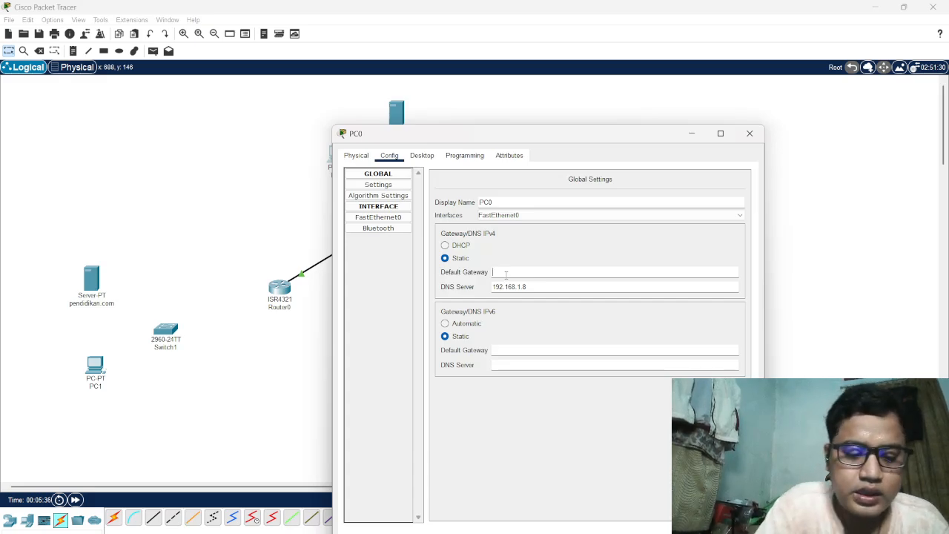
type("192")
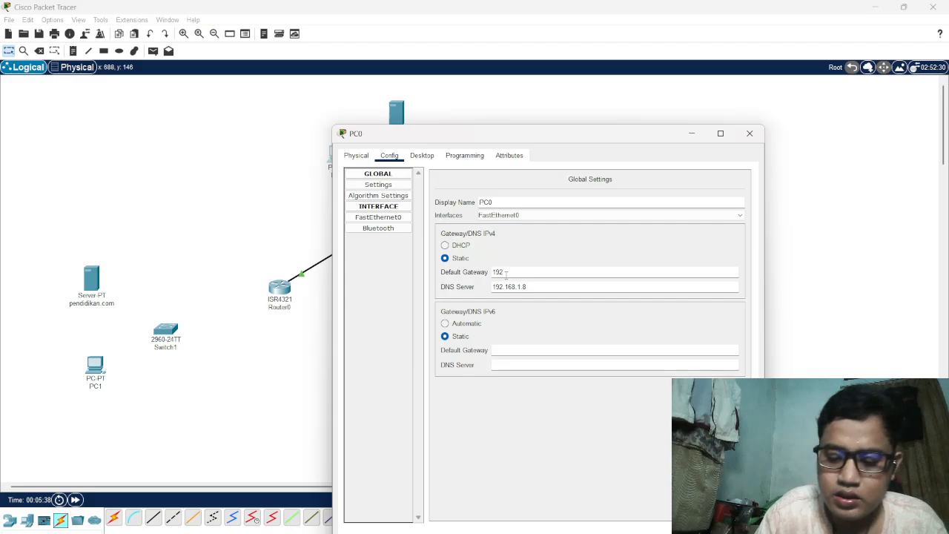
type(".168.1")
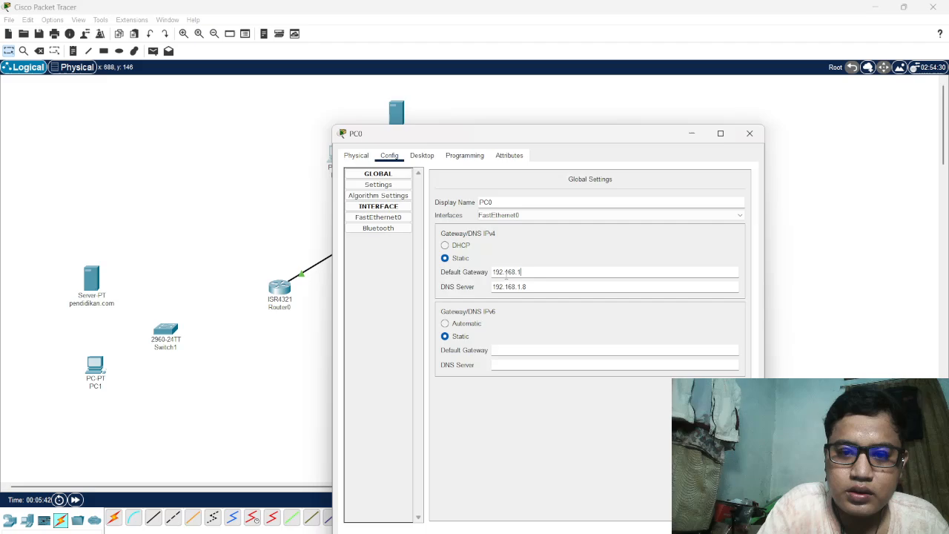
type(".9")
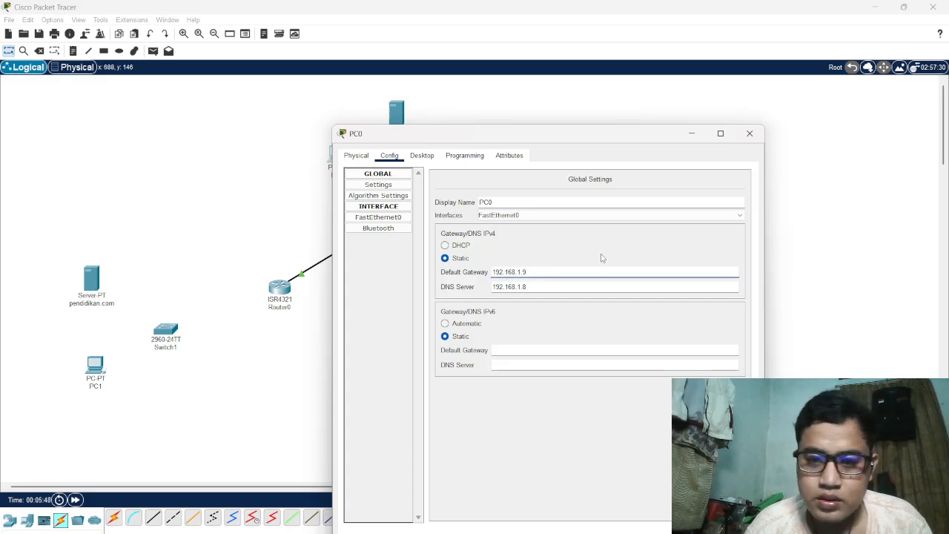
Close PC0's window and set the IPv4 DNS server address in the ilkom.com server's global settings to 192.168.1.8
left_click(750, 139)
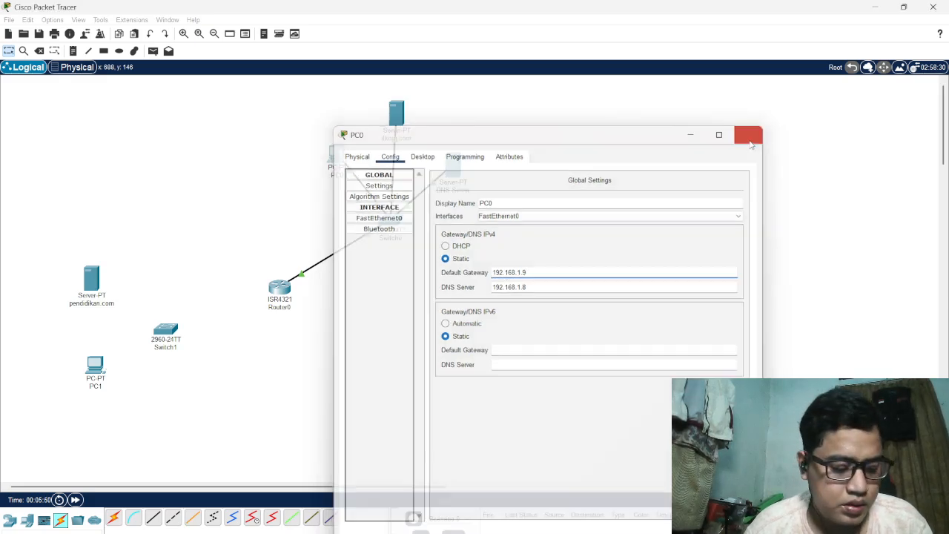
left_click(395, 113)
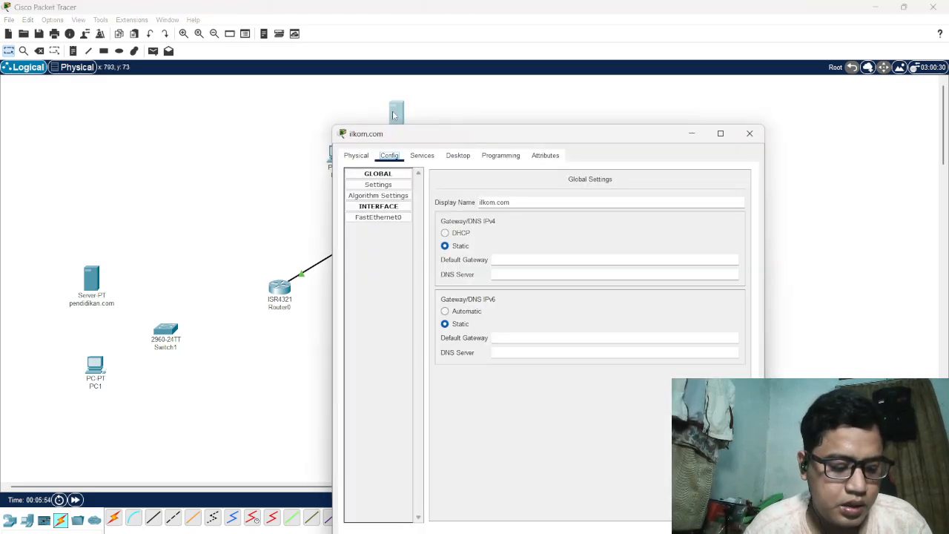
left_click(515, 275)
type("19")
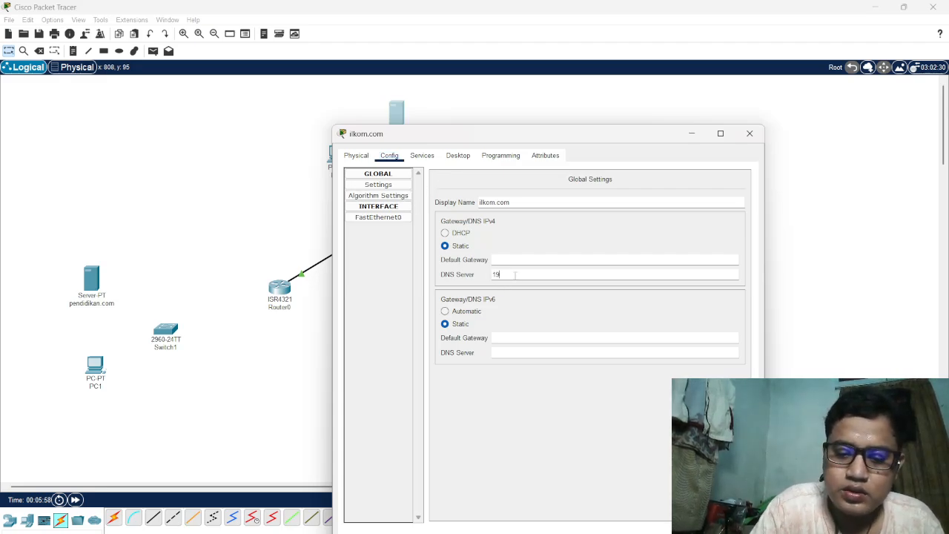
type("2.1")
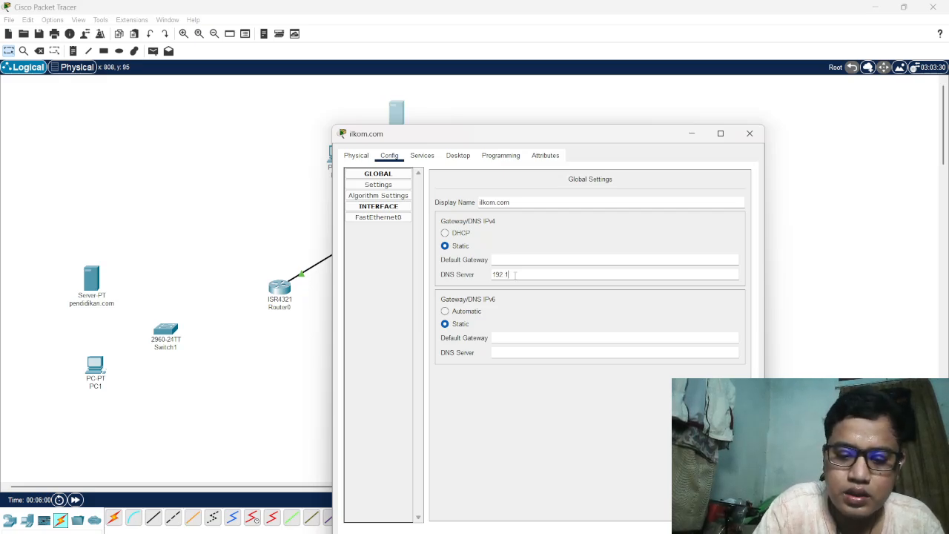
type("68.1")
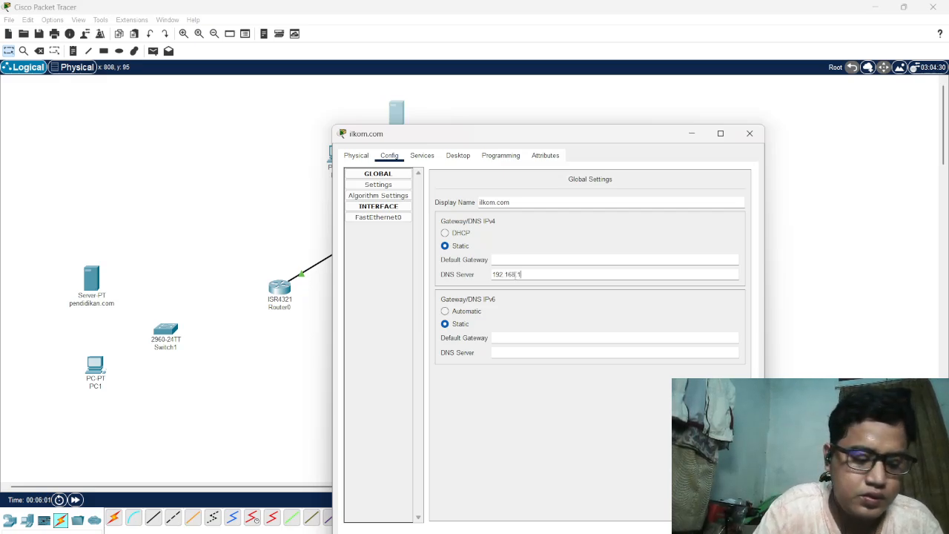
type(".8")
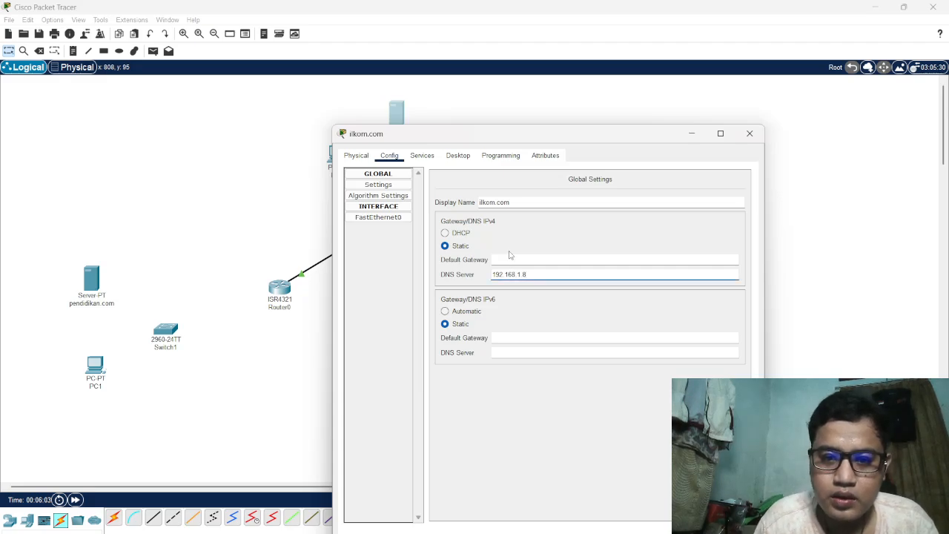
Set the ilkom.com server's IPv4 default gateway to 192.168.1.9 and close its window
left_click(509, 255)
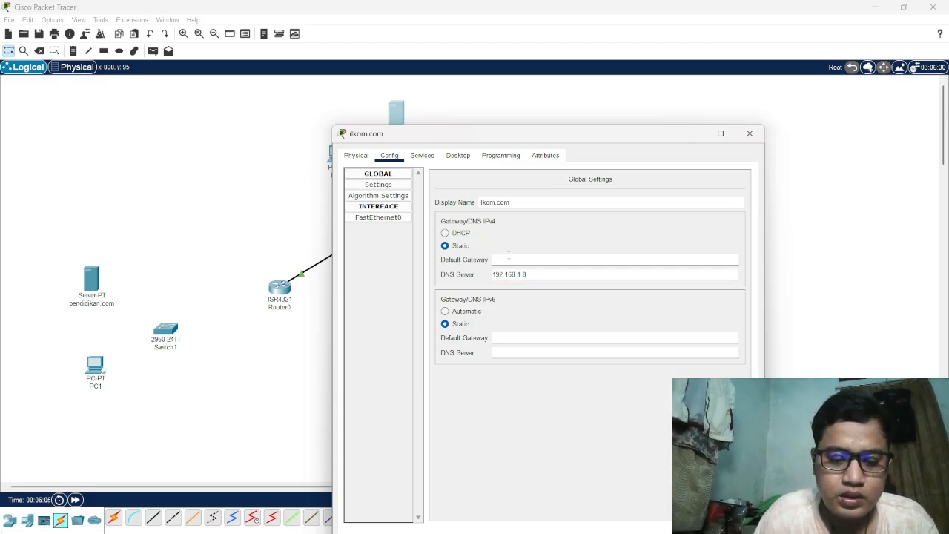
type("192")
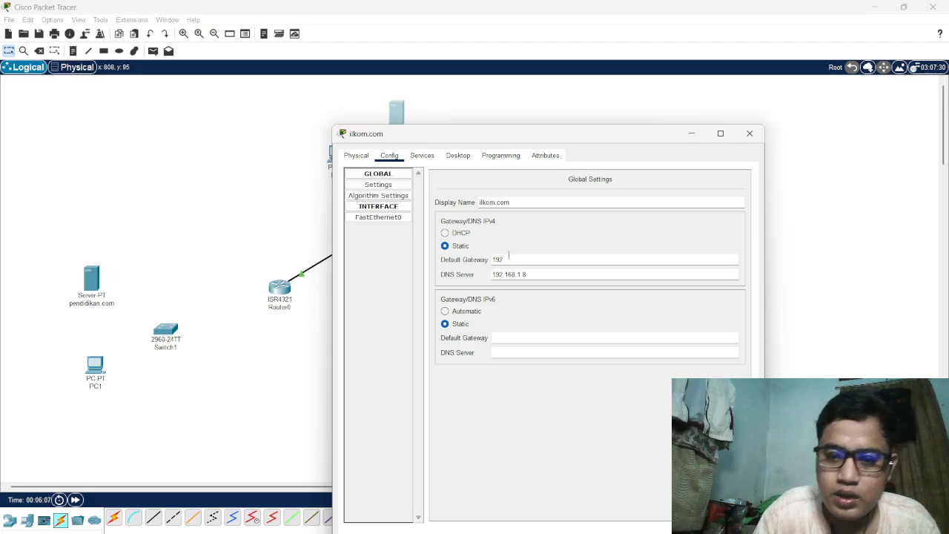
type(".168")
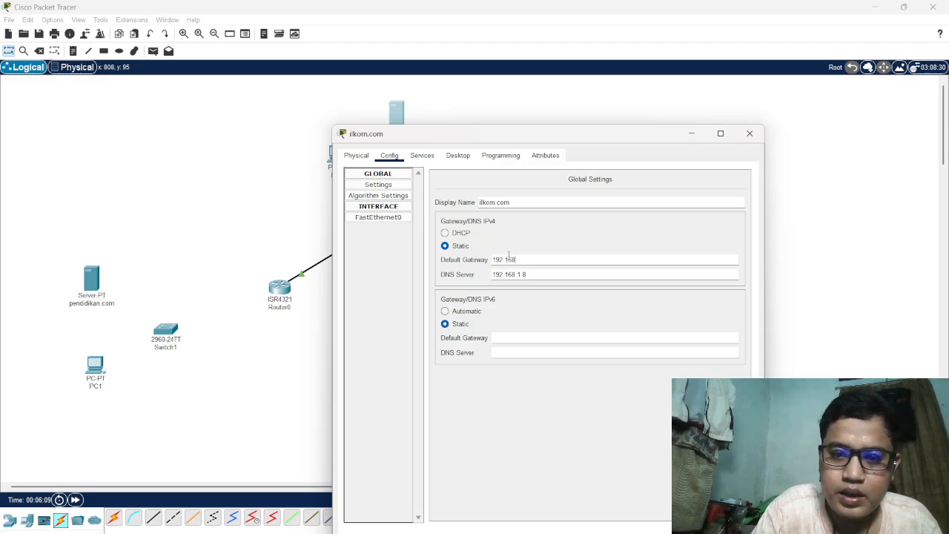
type(".1")
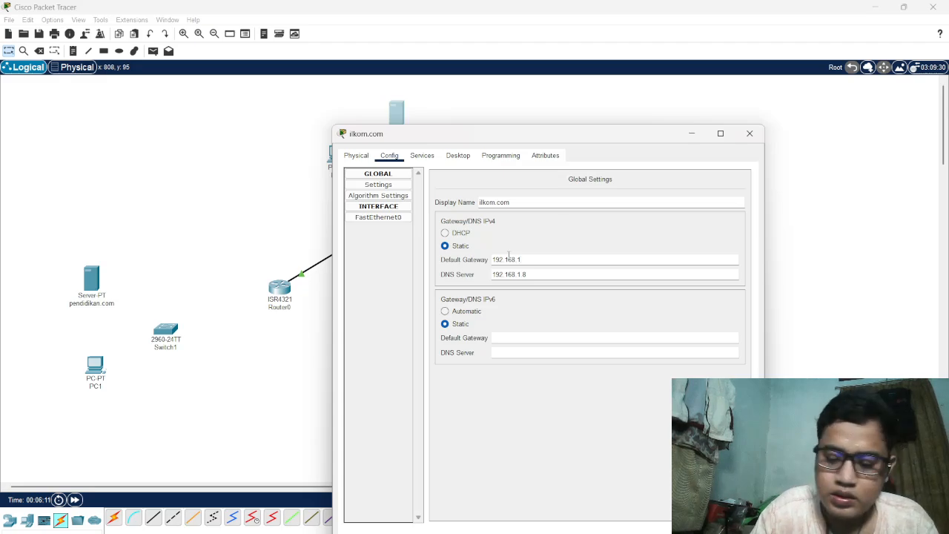
type(".9")
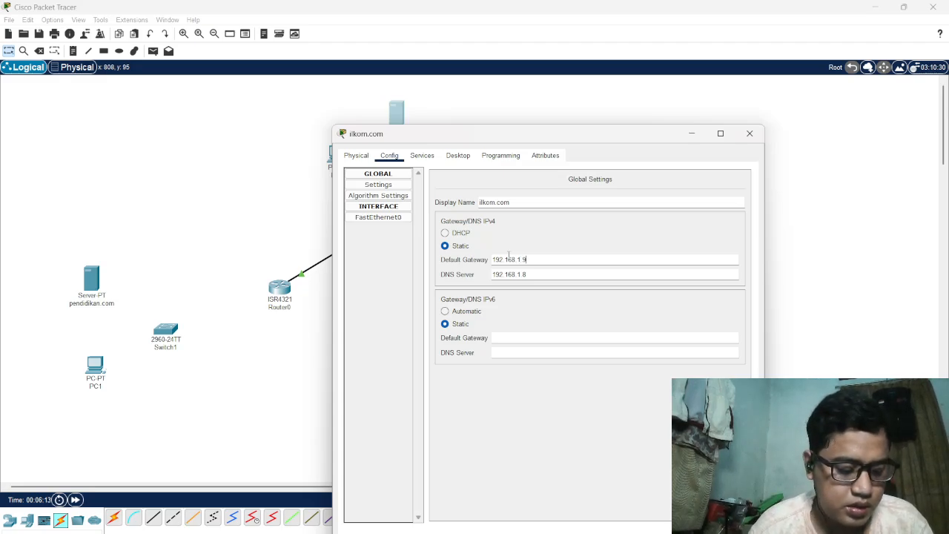
left_click(750, 135)
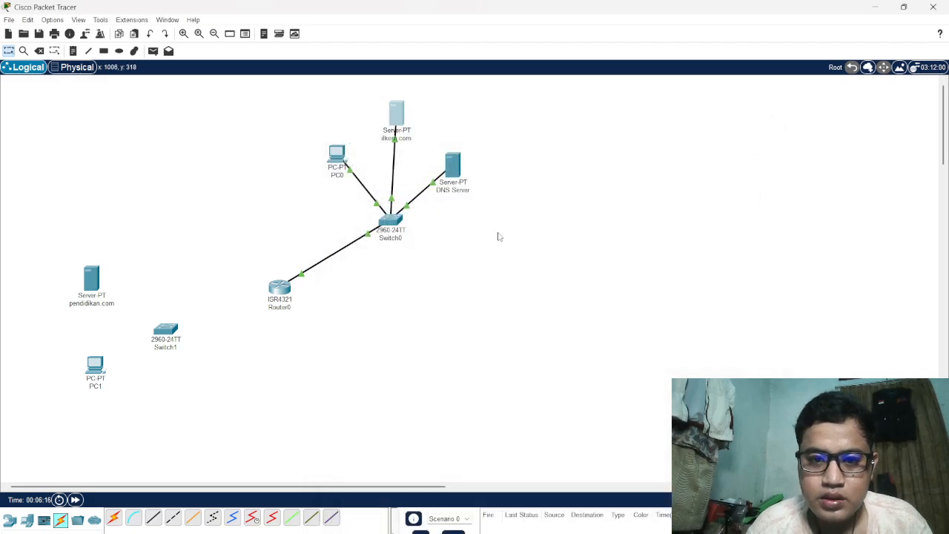
Set the IPv4 DNS server address in the DNS Server device's global settings to 192.168.1.8
left_click(454, 165)
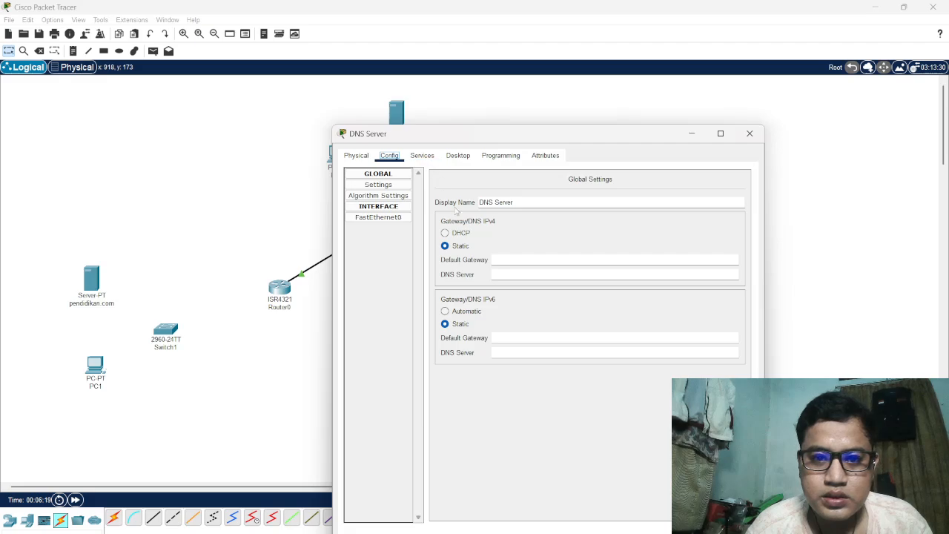
left_click(505, 276)
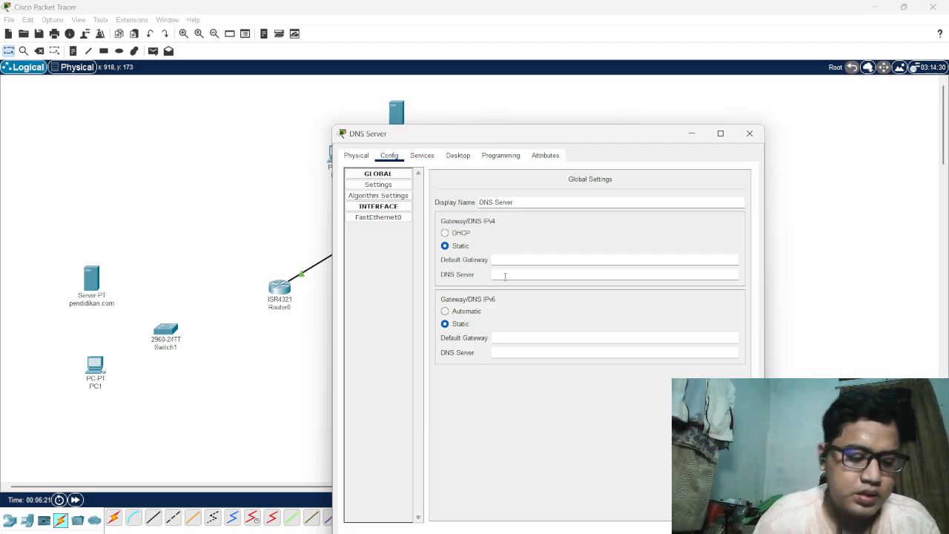
type("192")
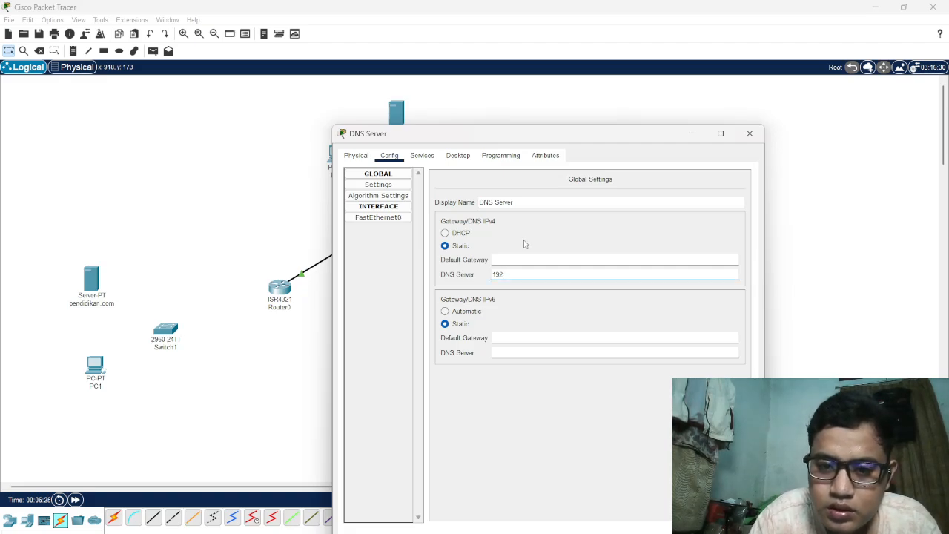
type(".168")
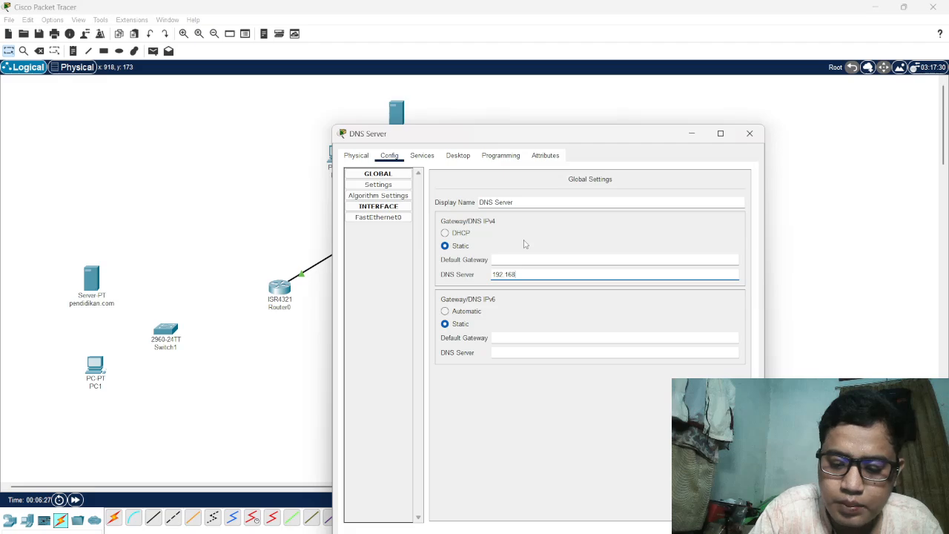
type(".1")
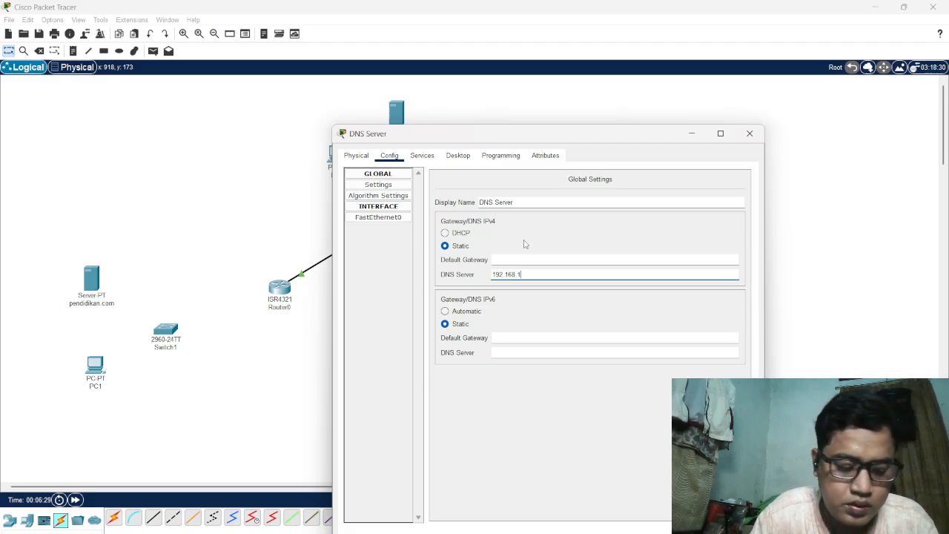
type(".")
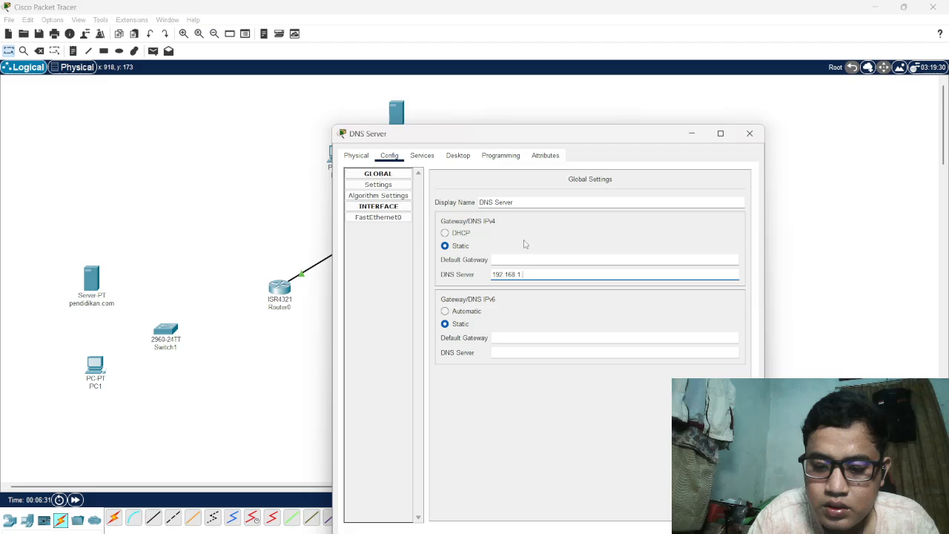
type("8")
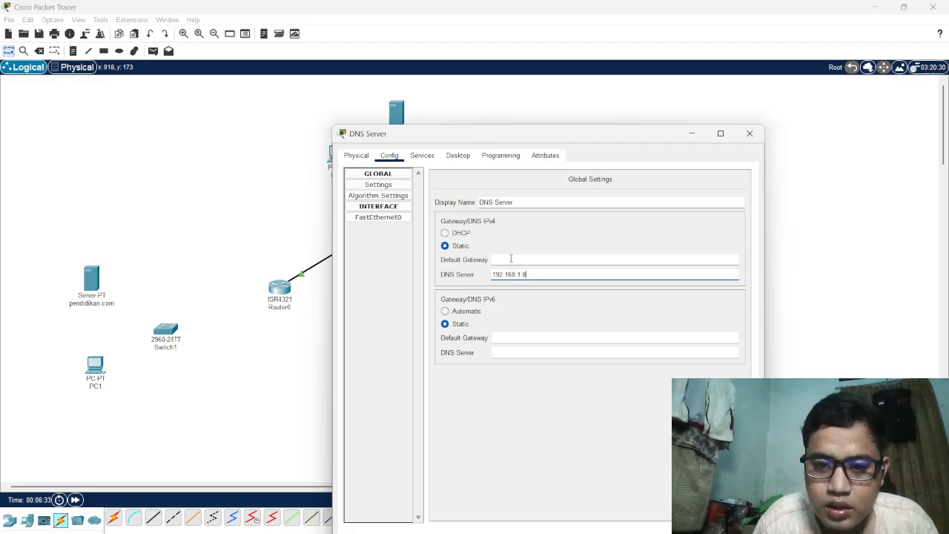
Set the DNS Server device's IPv4 default gateway to 192.168.1.9 and close its window
left_click(511, 258)
type("19")
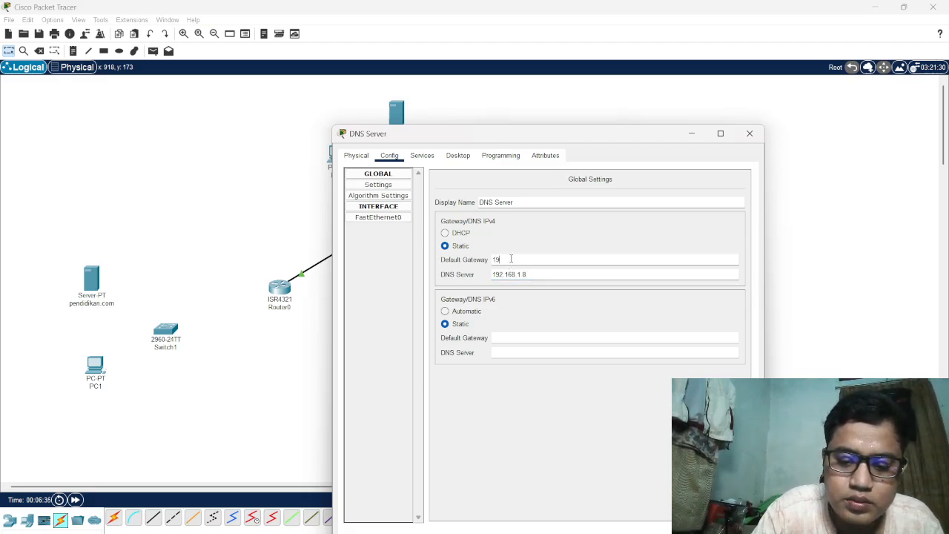
type("2.1")
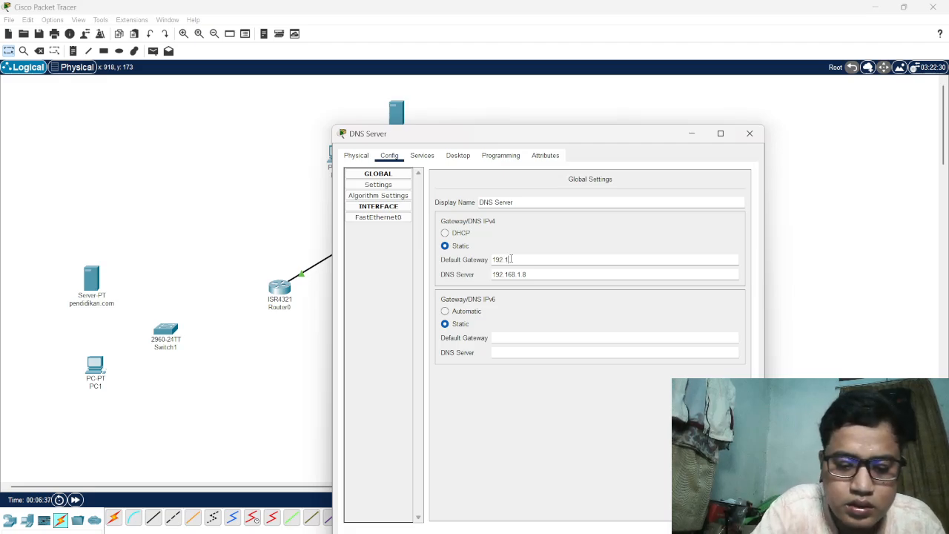
type("68.1")
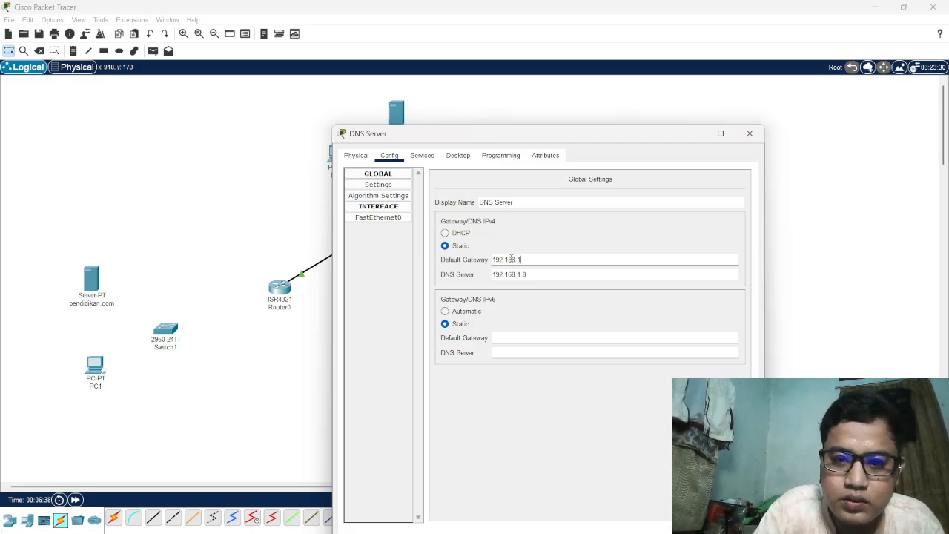
type(".9")
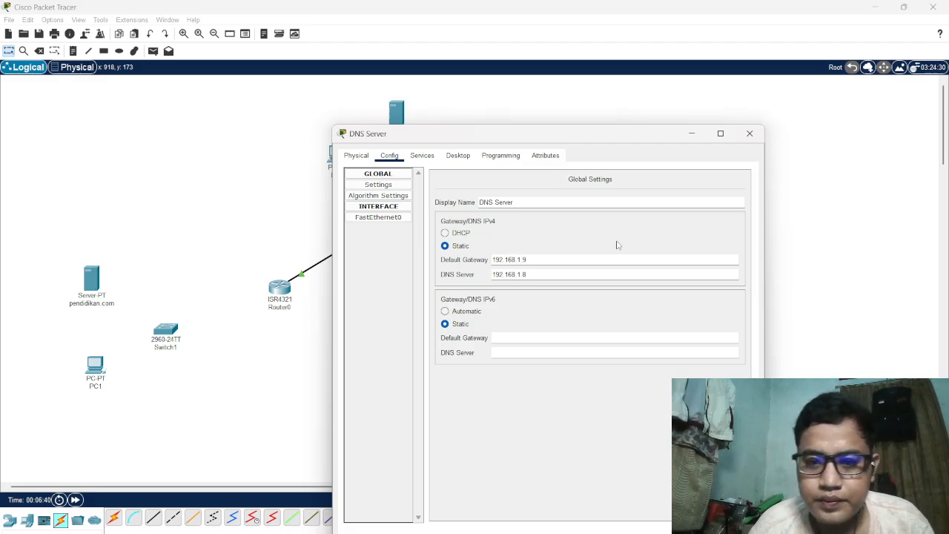
left_click(748, 135)
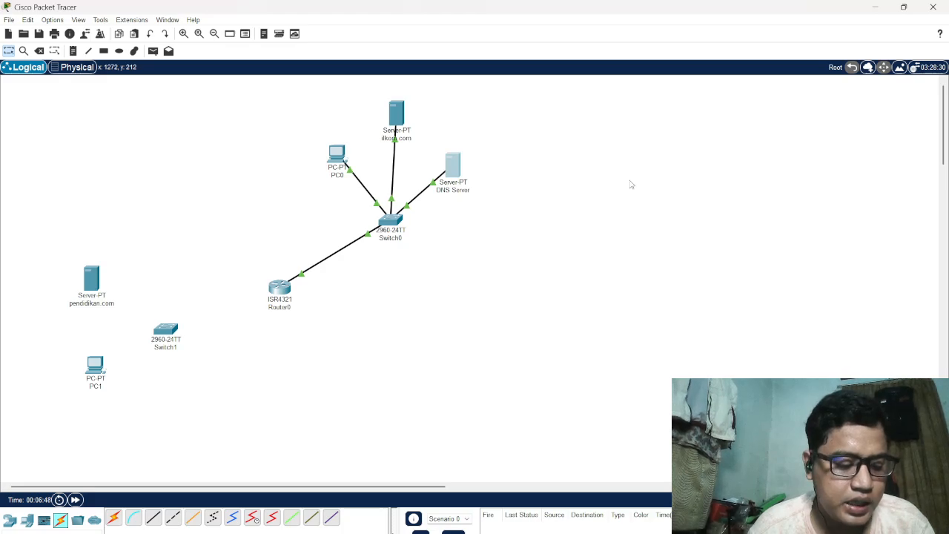
Turn off both the HTTP and HTTPS services on the DNS Server device and close its window
left_click(455, 162)
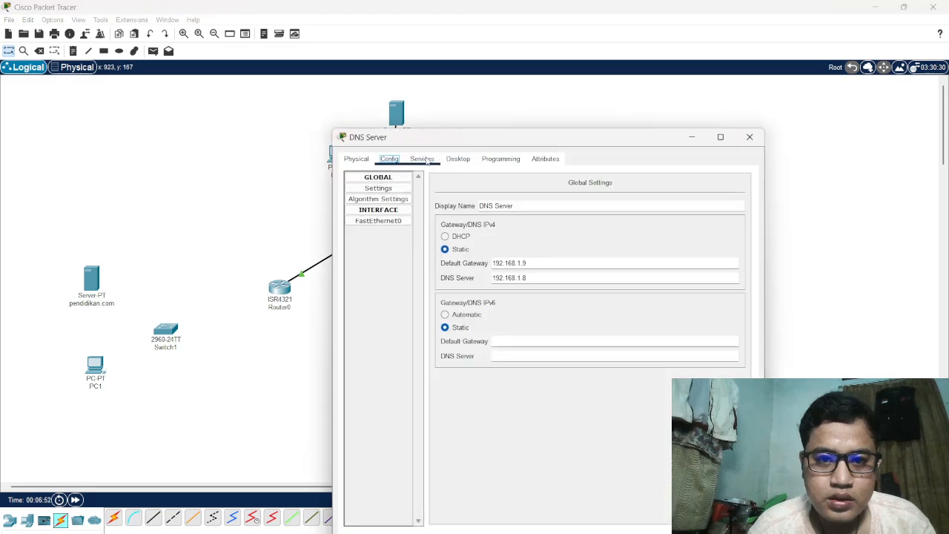
left_click(426, 160)
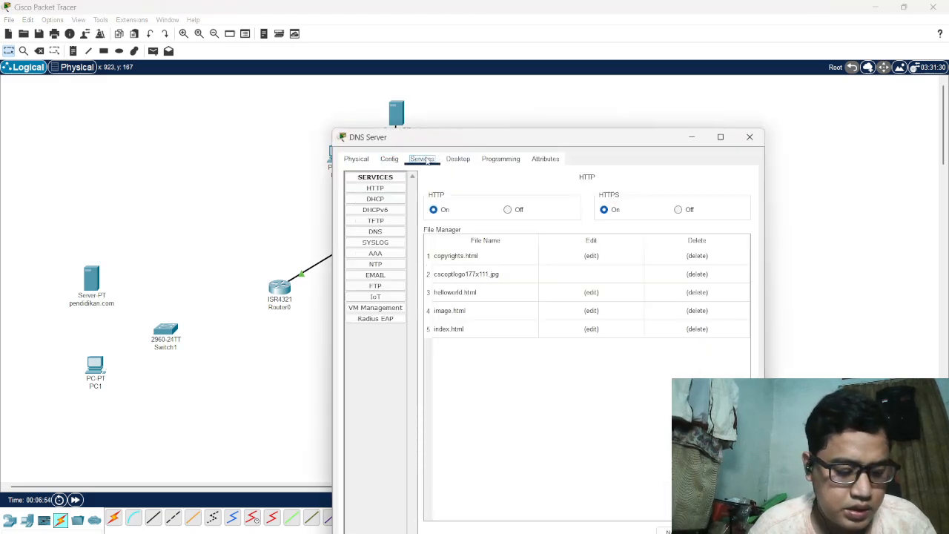
left_click(508, 210)
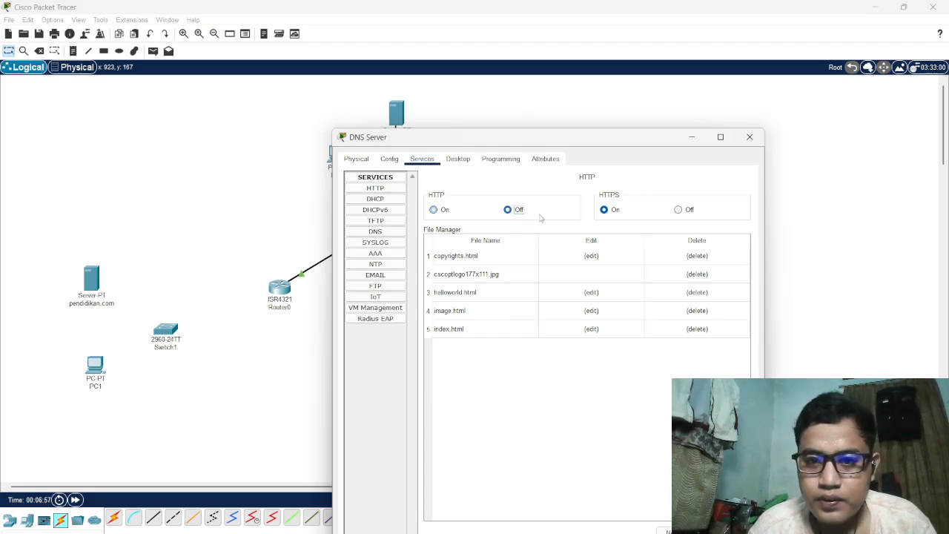
left_click(678, 211)
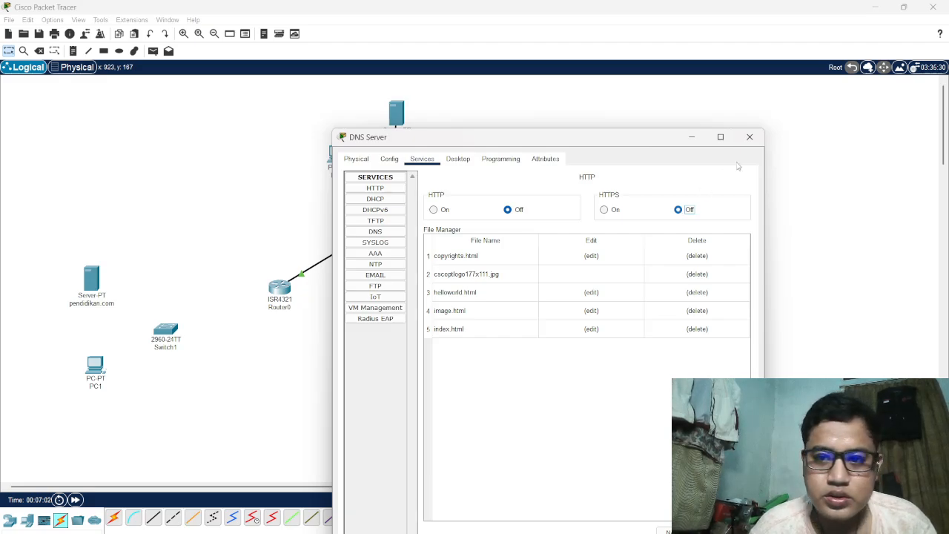
left_click(752, 139)
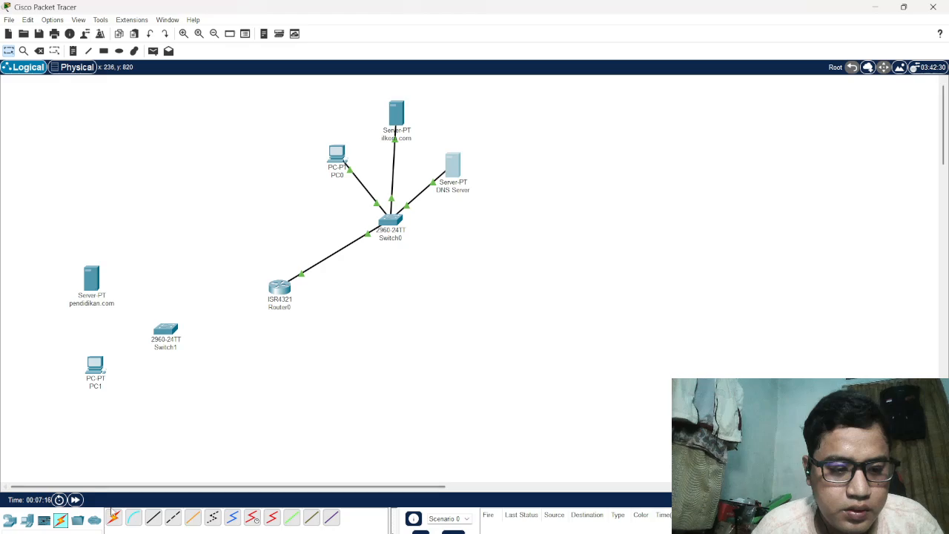
Cable Switch1 to the pendidikan.com server, PC1 and Router0 using automatically chosen connection types
left_click(113, 517)
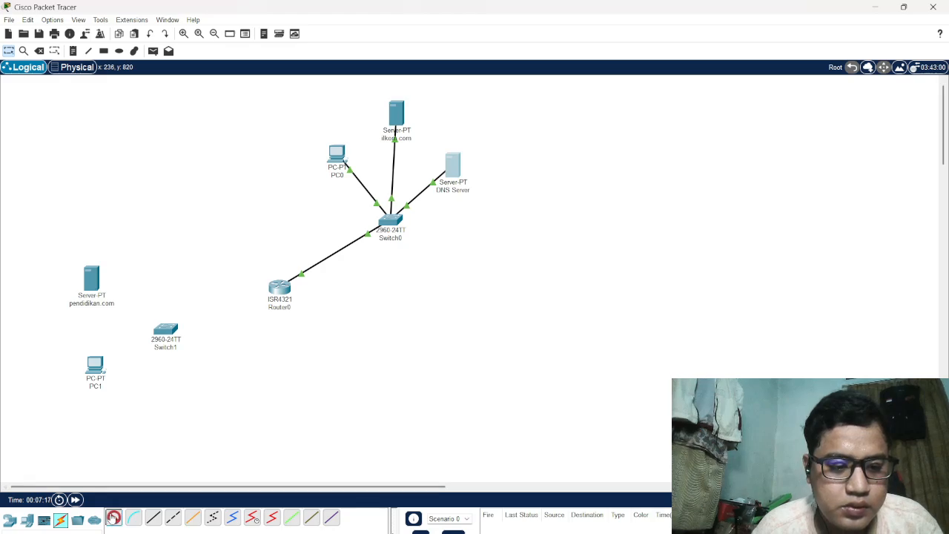
left_click(91, 276)
left_click(163, 330)
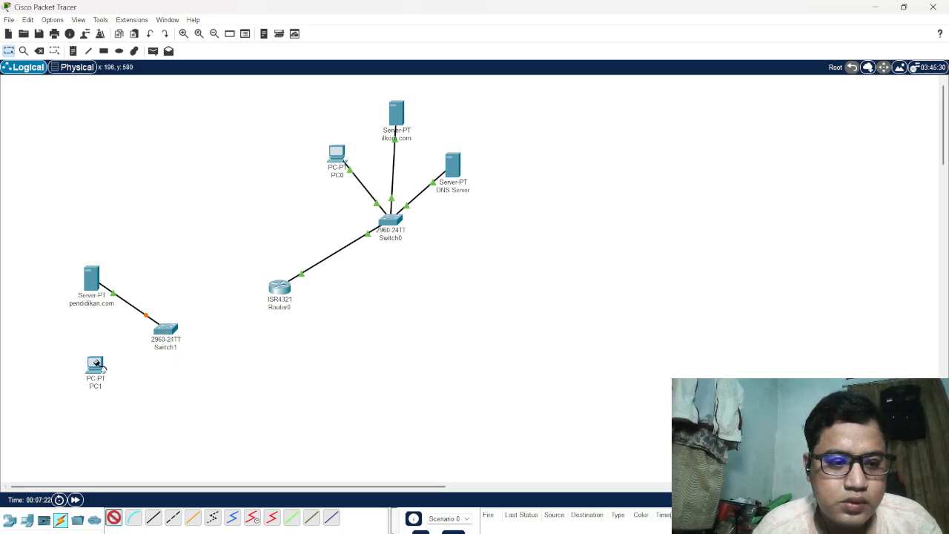
left_click(95, 364)
left_click(166, 331)
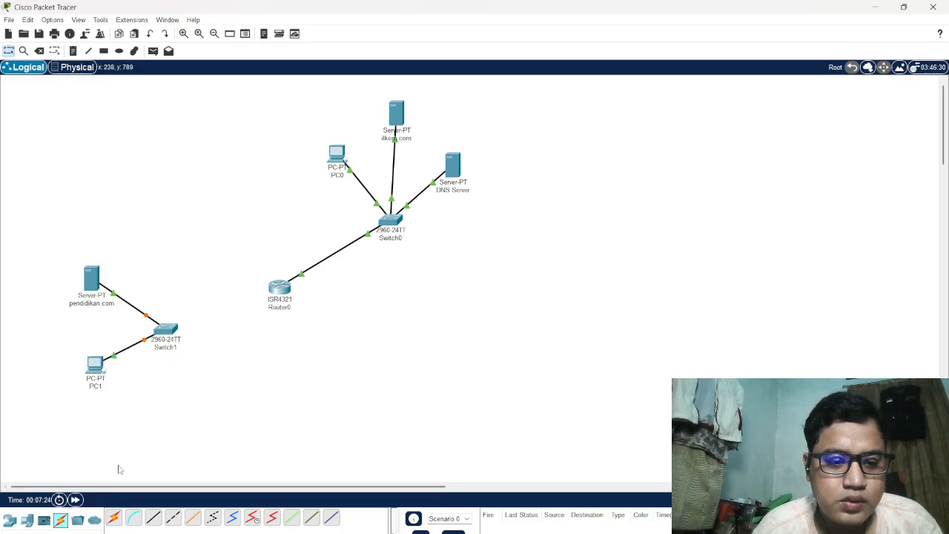
left_click(161, 329)
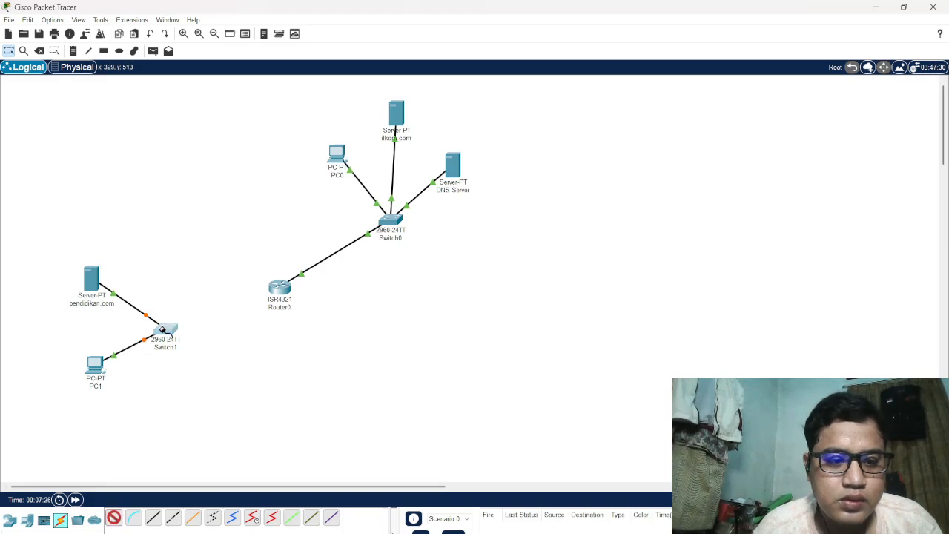
left_click(281, 291)
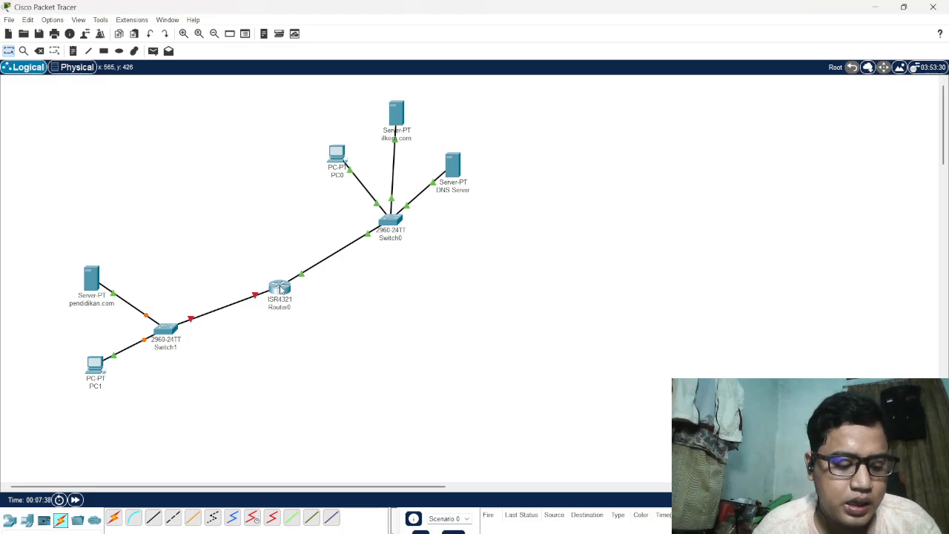
Set PC1's FastEthernet0 IPv4 address to 192.168.2.6 with subnet mask 255.255.255.0 and close its window
double_click(95, 362)
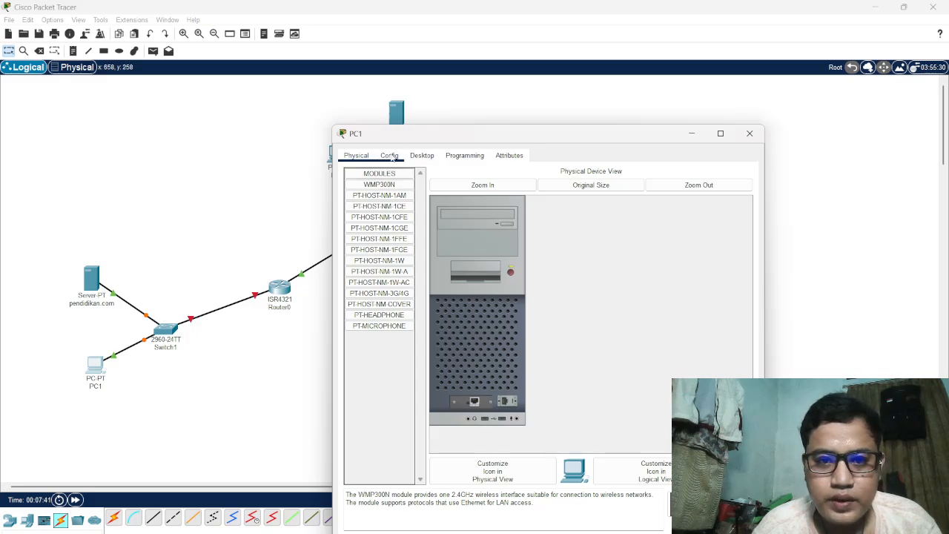
left_click(391, 155)
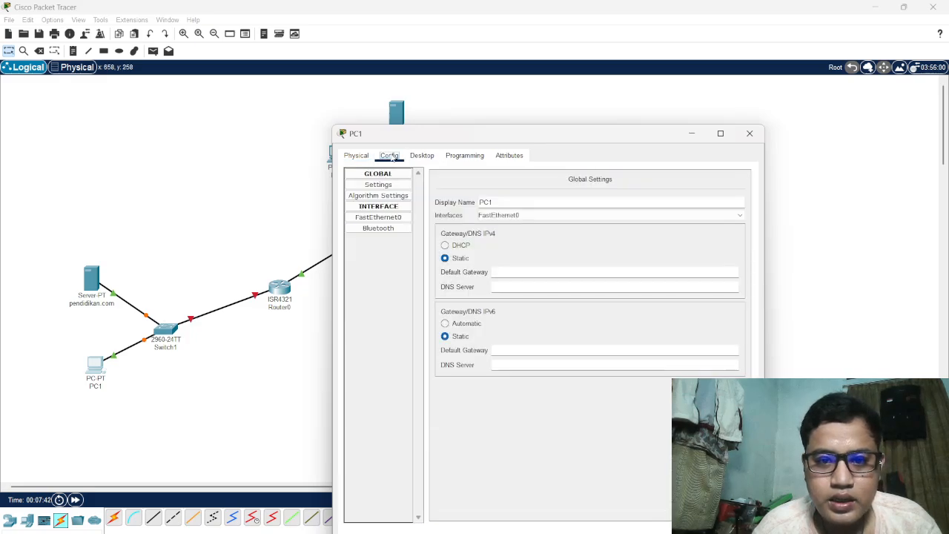
left_click(380, 218)
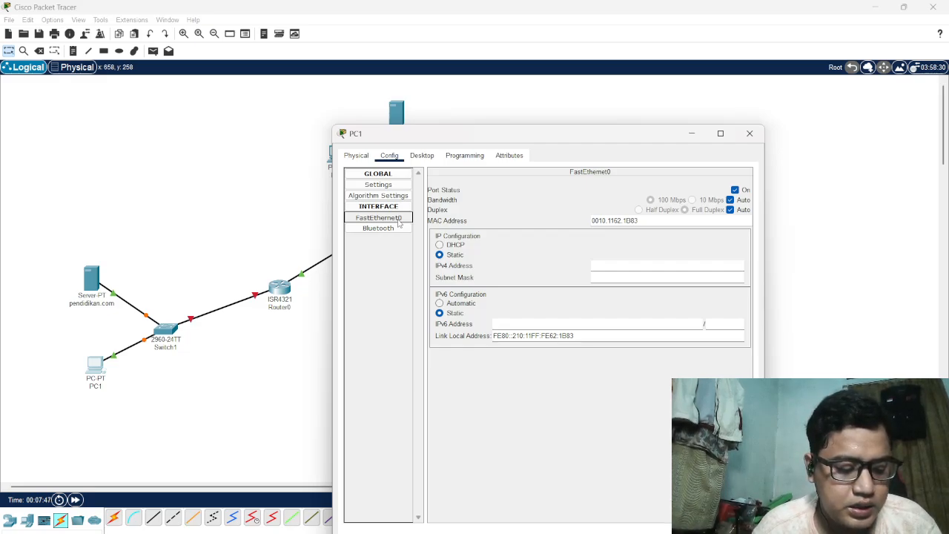
left_click(617, 265)
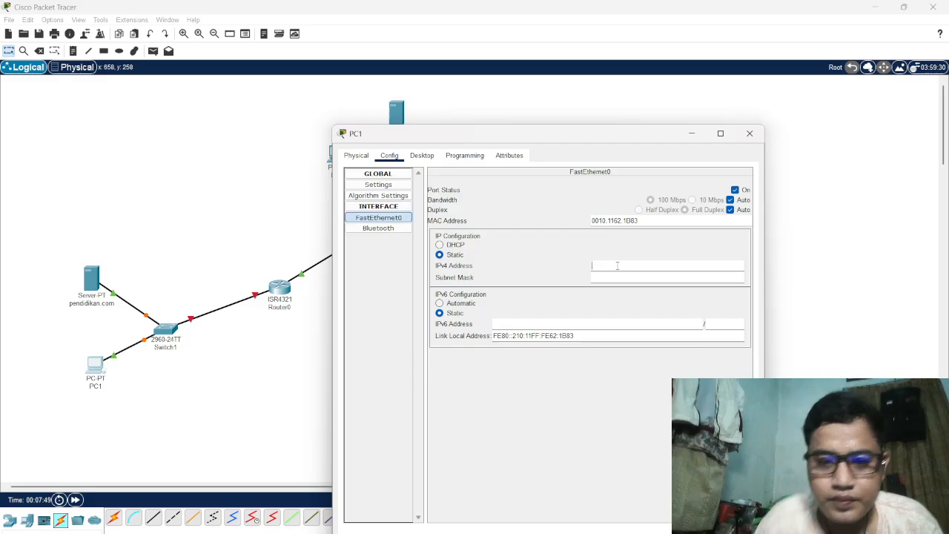
type("192")
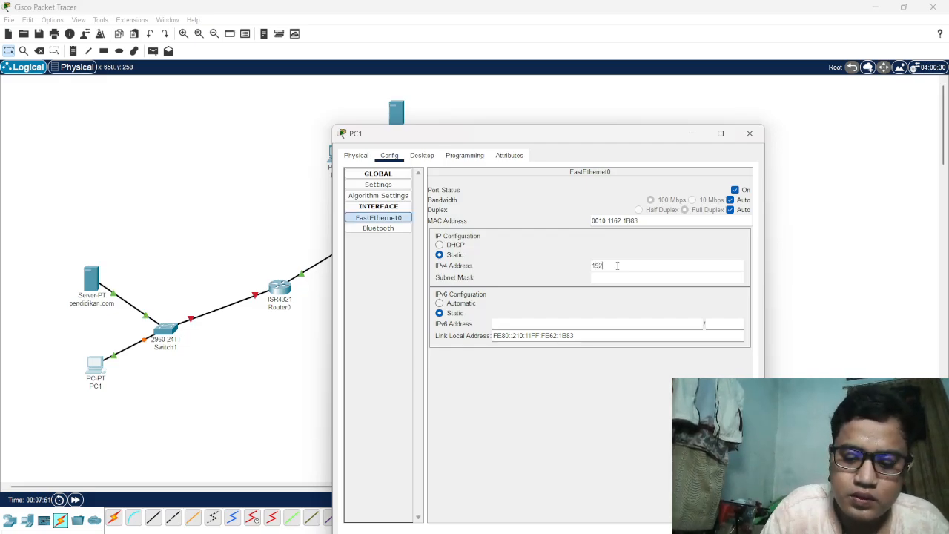
type(".16")
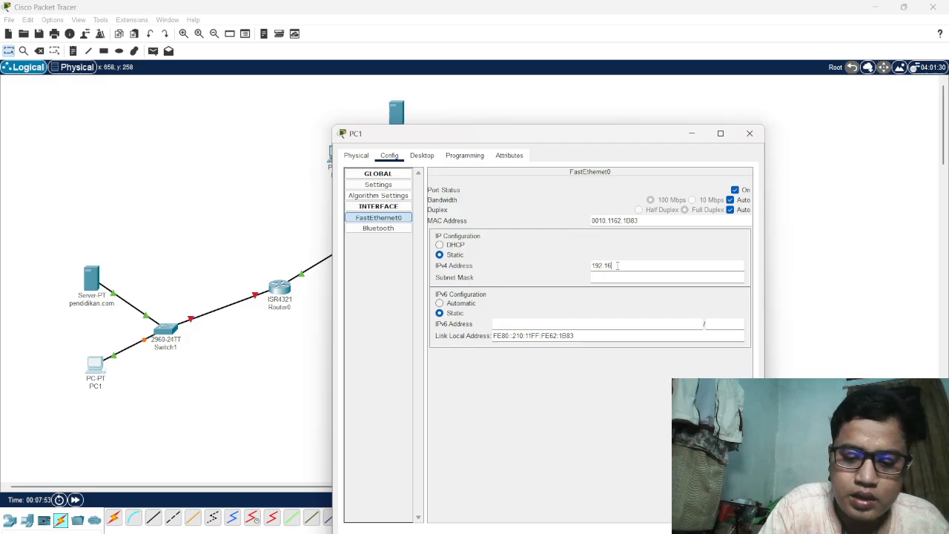
type("8.1")
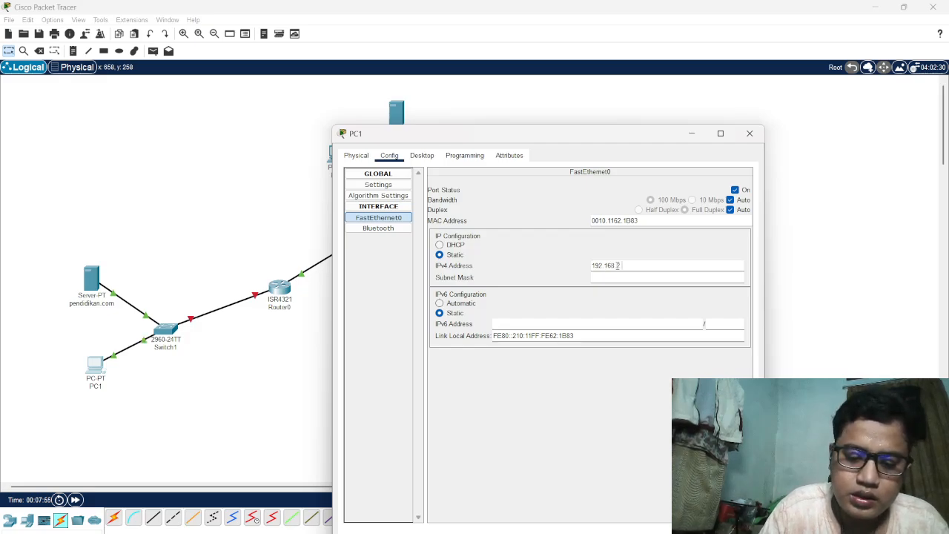
type(".6")
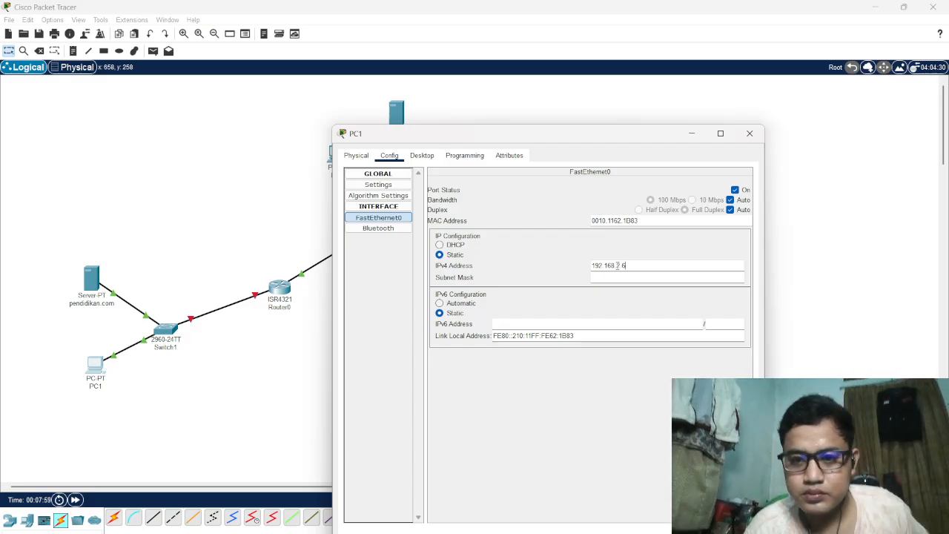
left_click_drag(632, 266, 591, 265)
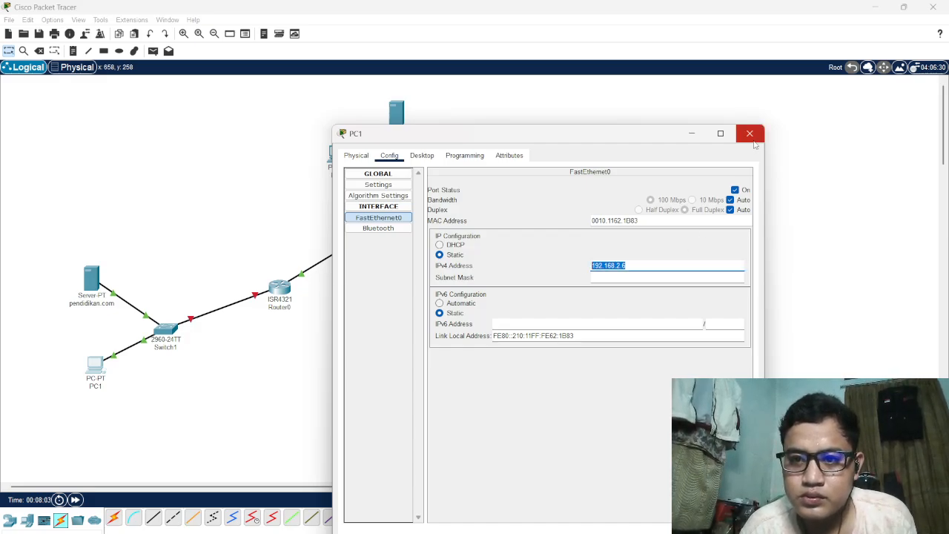
key("Tab")
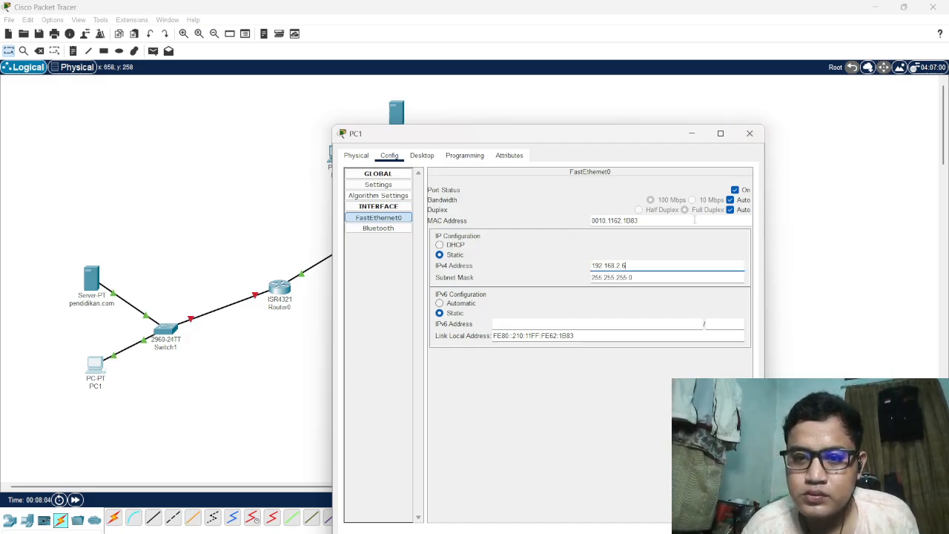
left_click(750, 132)
Set the pendidikan.com server's FastEthernet0 IPv4 address to 192.168.2.7 with subnet mask 255.255.255.0 and close its window
left_click(91, 279)
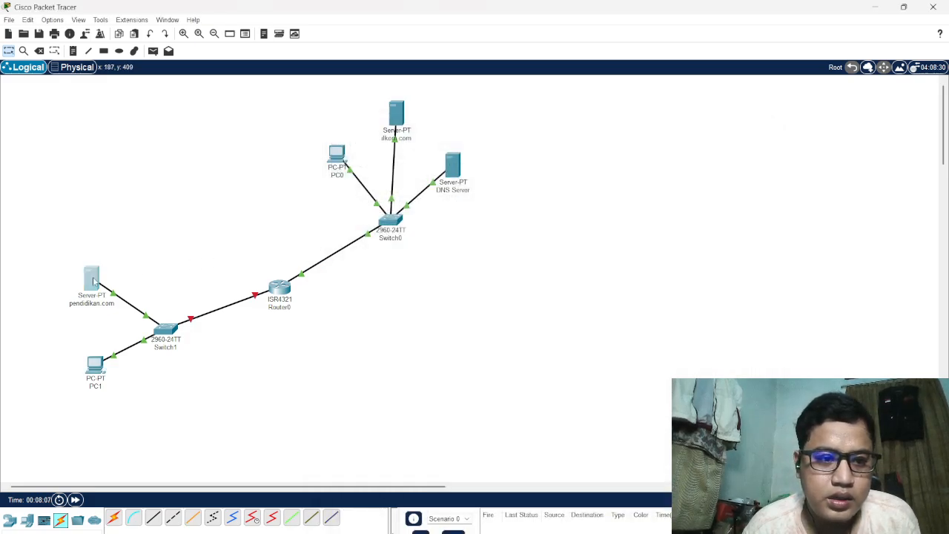
left_click(390, 159)
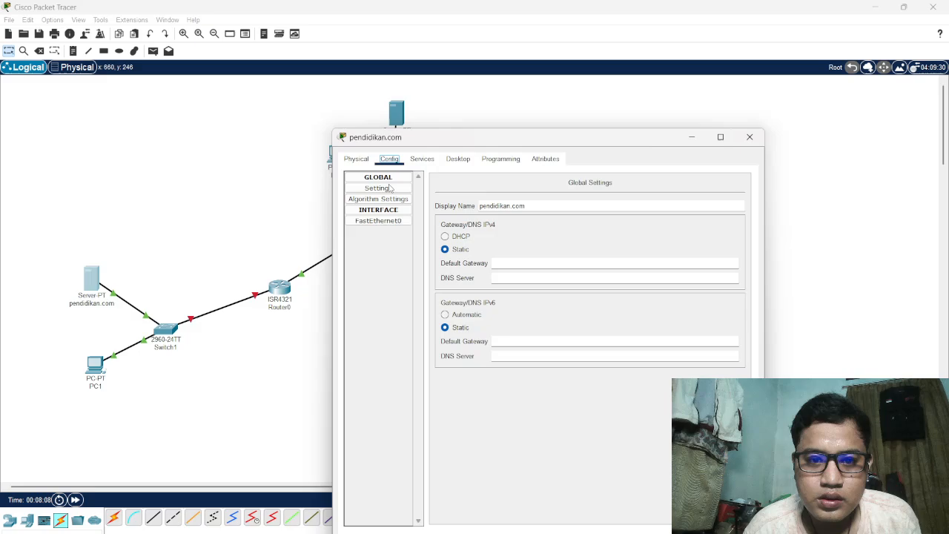
left_click(378, 221)
left_click(602, 269)
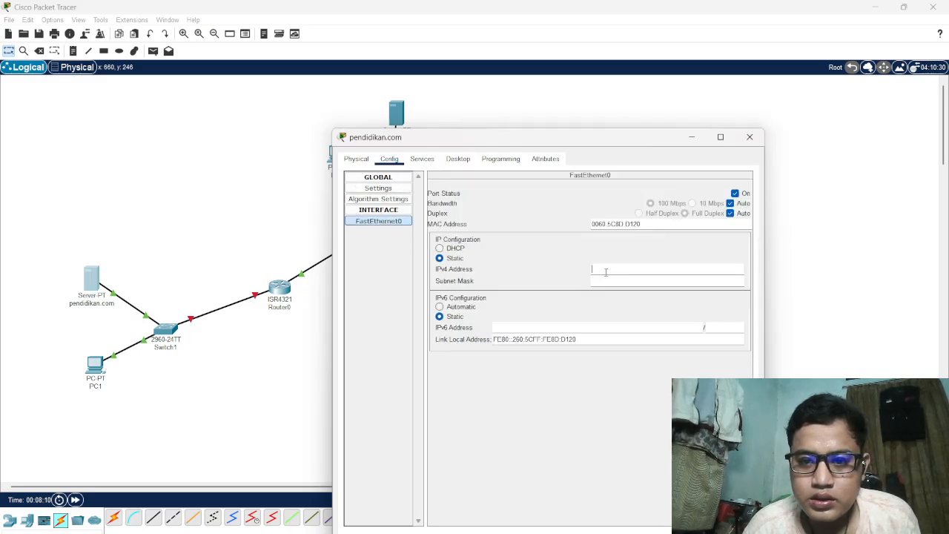
type("192.168.2.7")
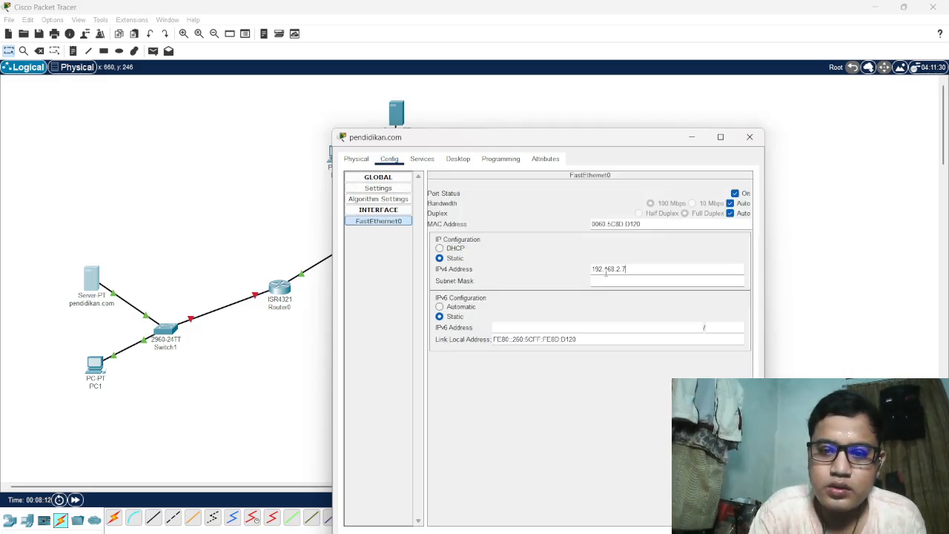
key("Tab")
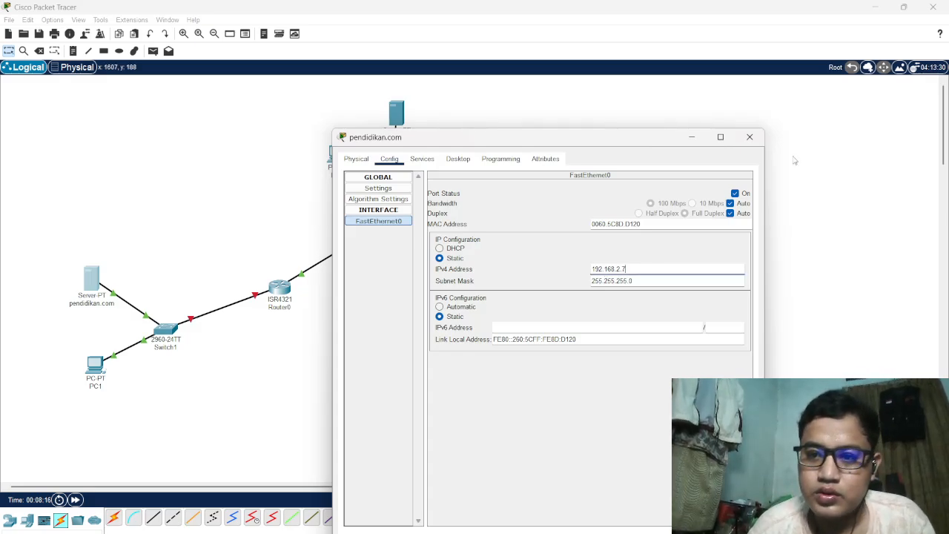
left_click(750, 139)
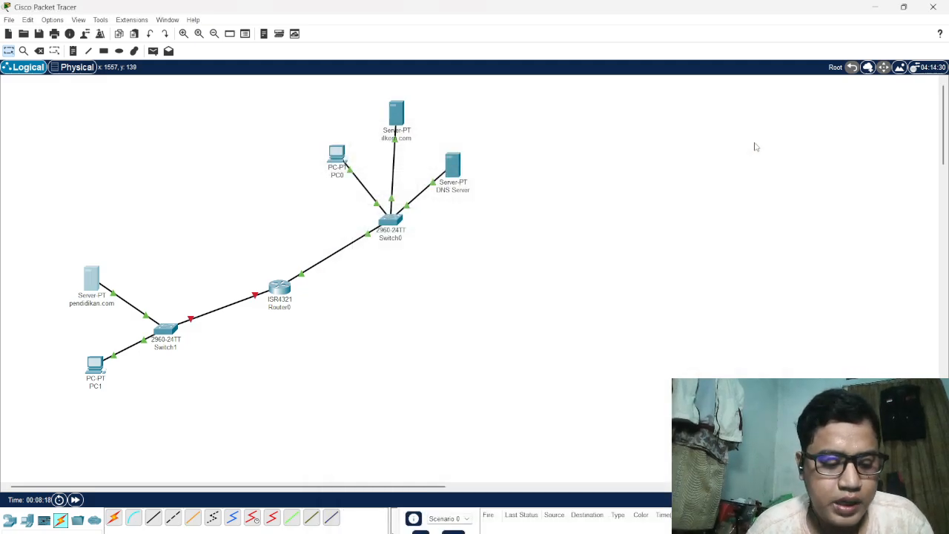
Give Router0's GigabitEthernet0/0/1 the IPv4 address 192.168.2.8 with mask 255.255.255.0, switch the port on and close the router's window
left_click(282, 287)
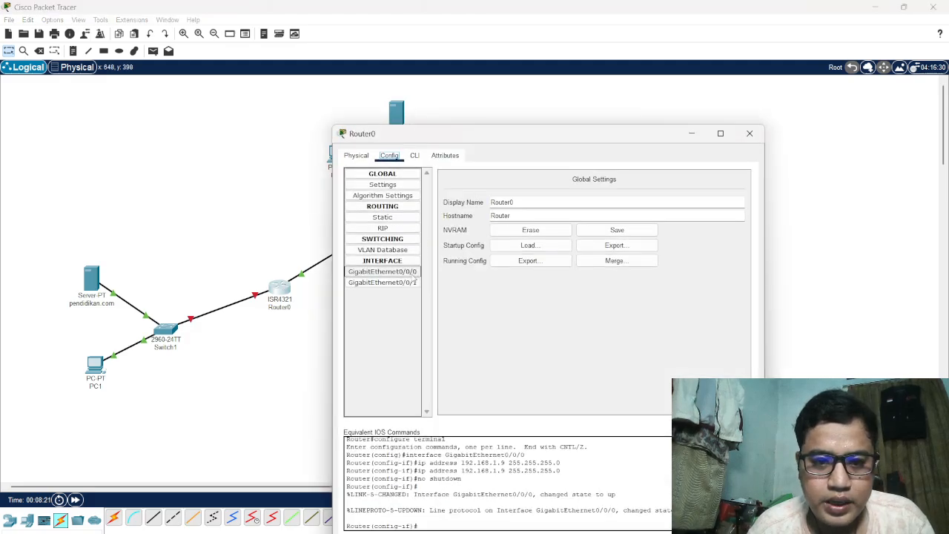
left_click(407, 283)
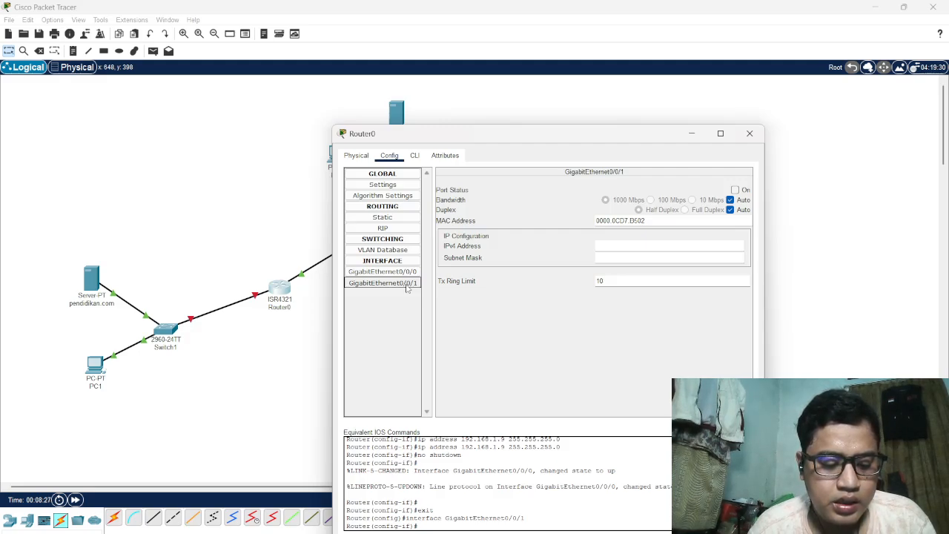
left_click(606, 243)
type("1")
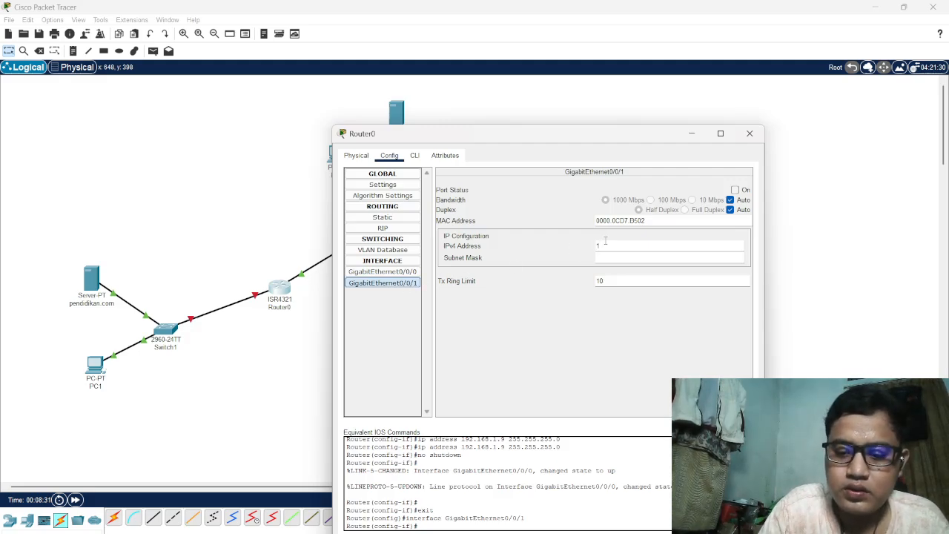
type("92.1")
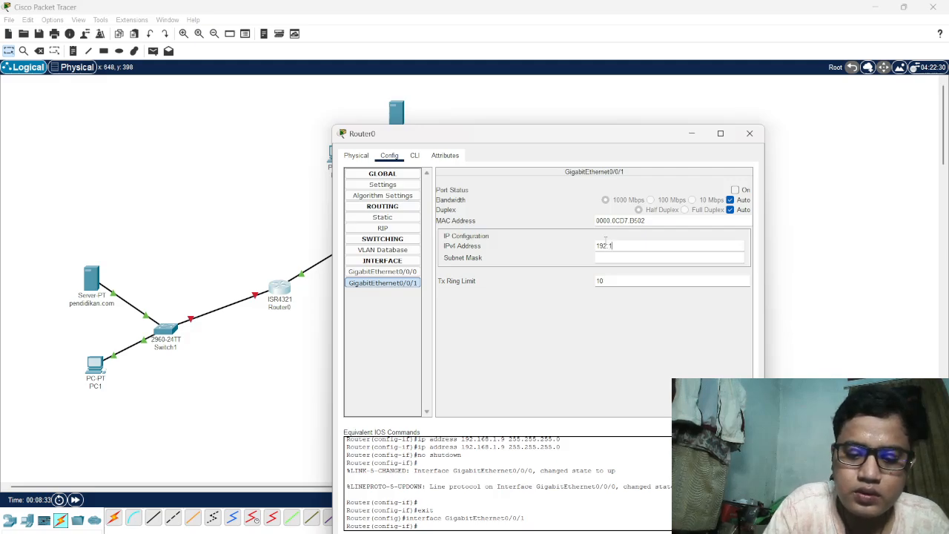
type("68.")
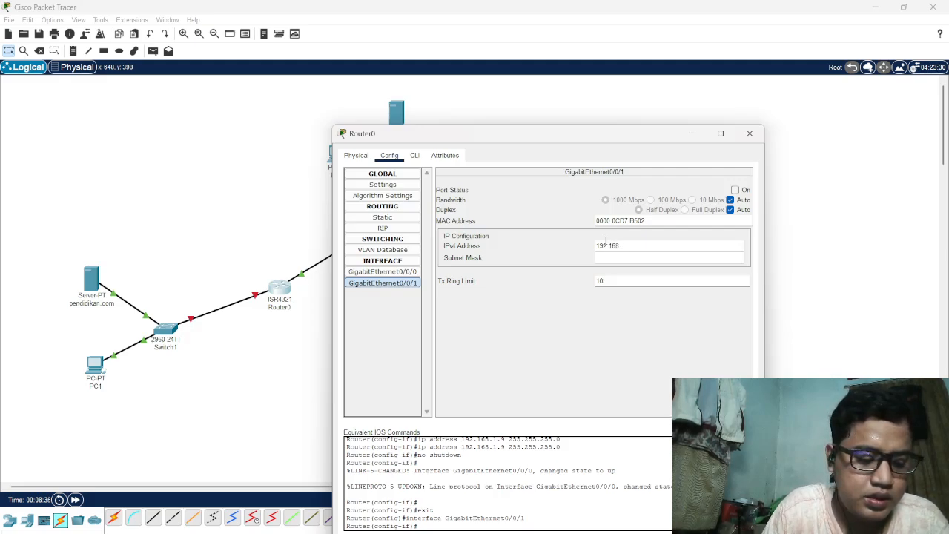
type("2")
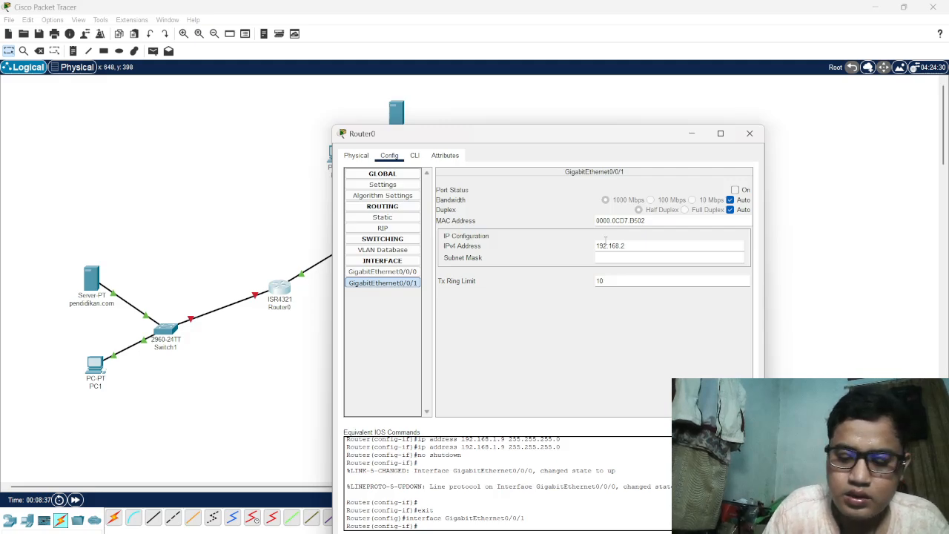
type(".")
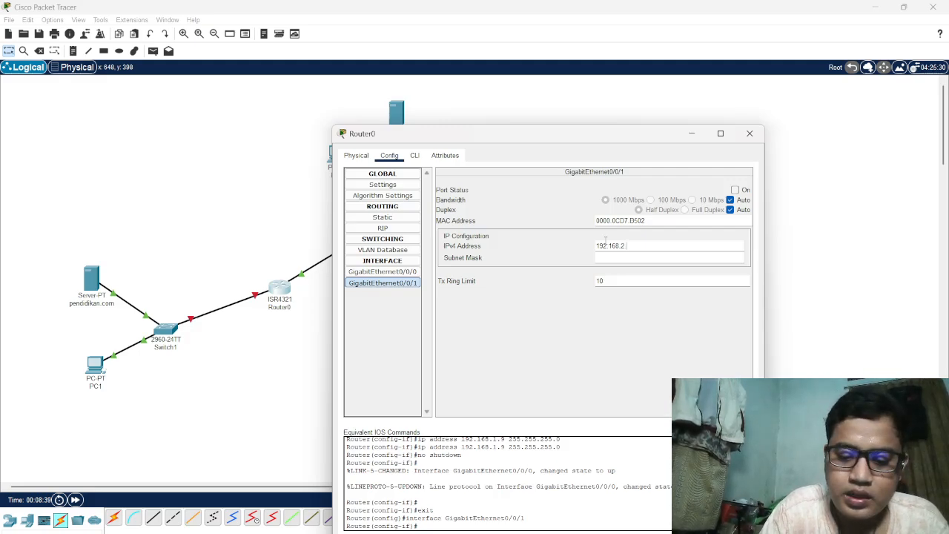
type(".8")
key("Tab")
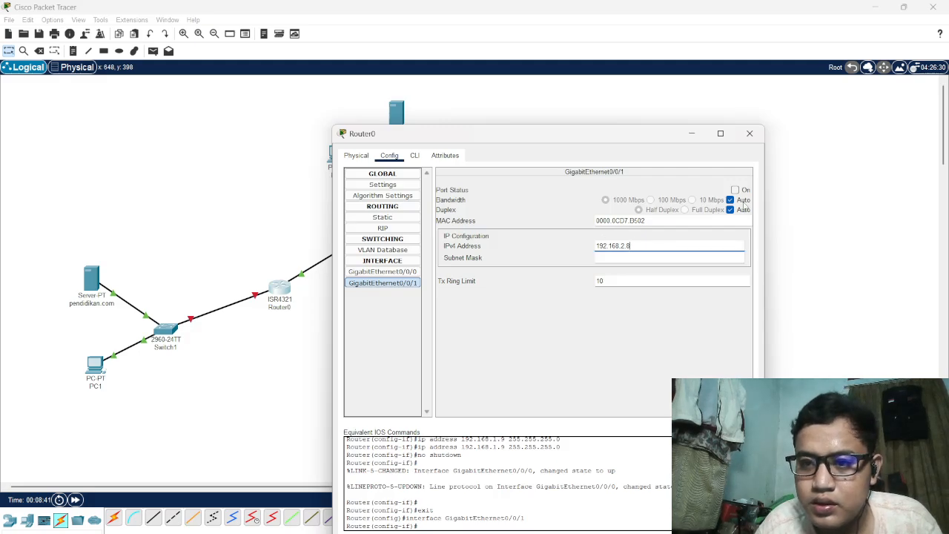
left_click(735, 190)
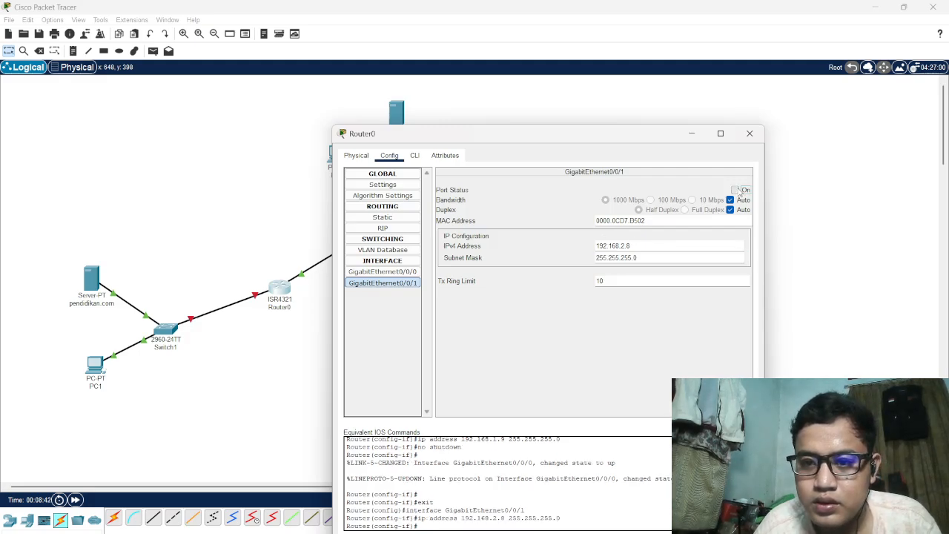
left_click(749, 134)
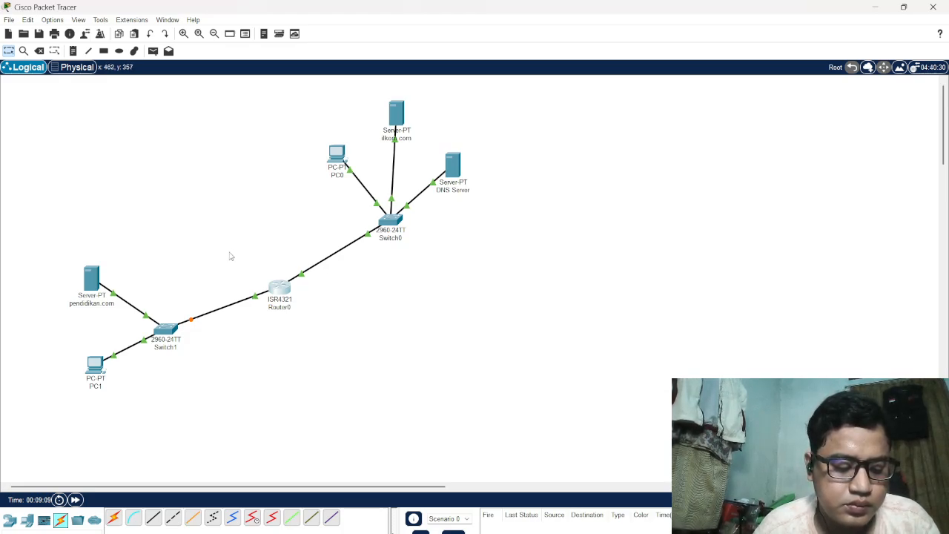
Enter 192.168.2.8 as the IPv4 DNS server address in PC1's global settings
left_click(97, 365)
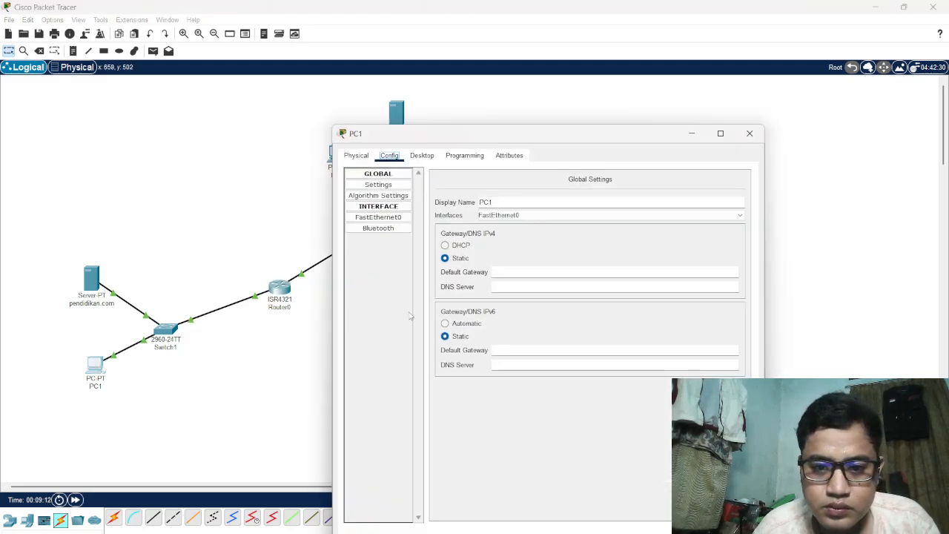
left_click(508, 290)
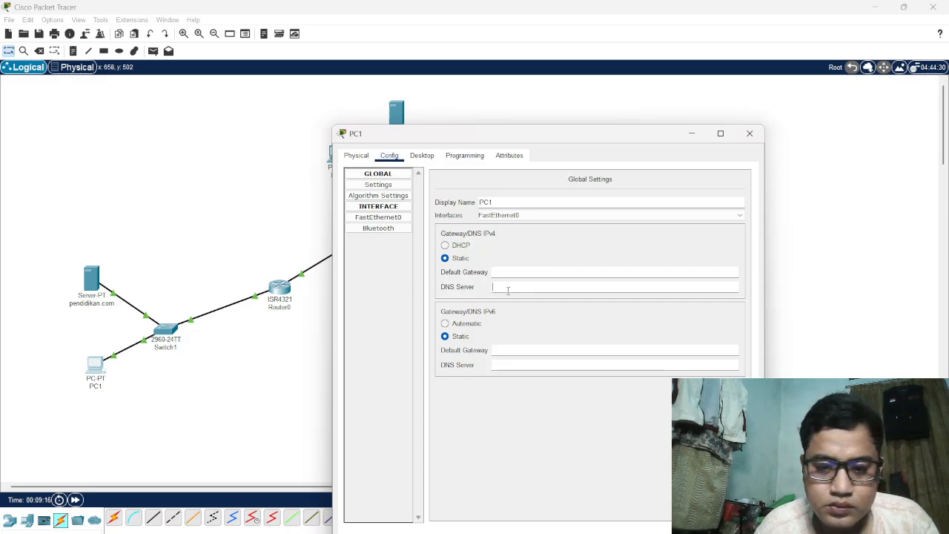
type("19")
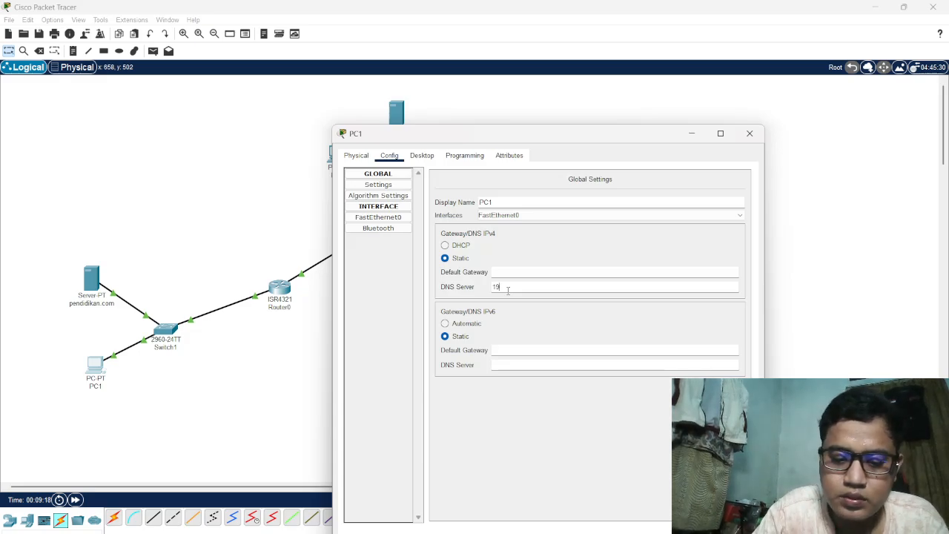
type("2.16")
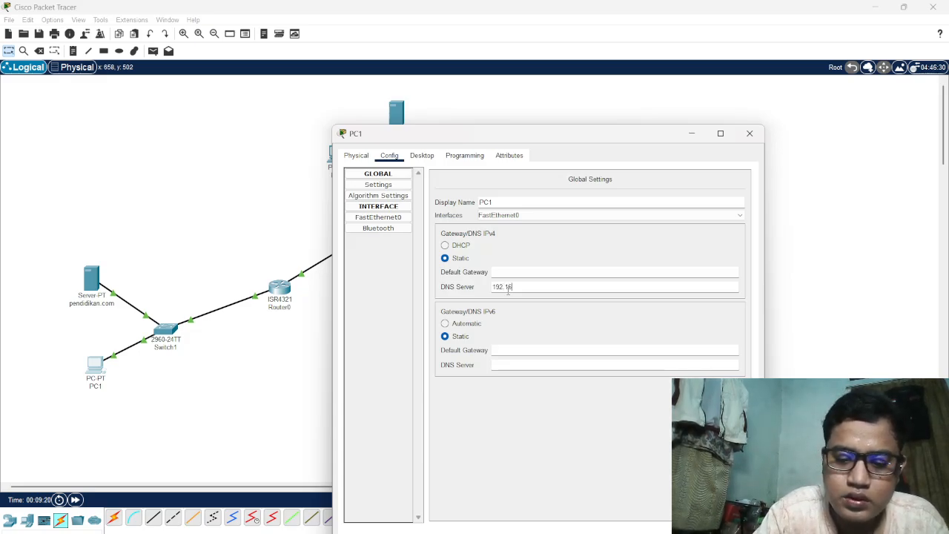
type("8.2")
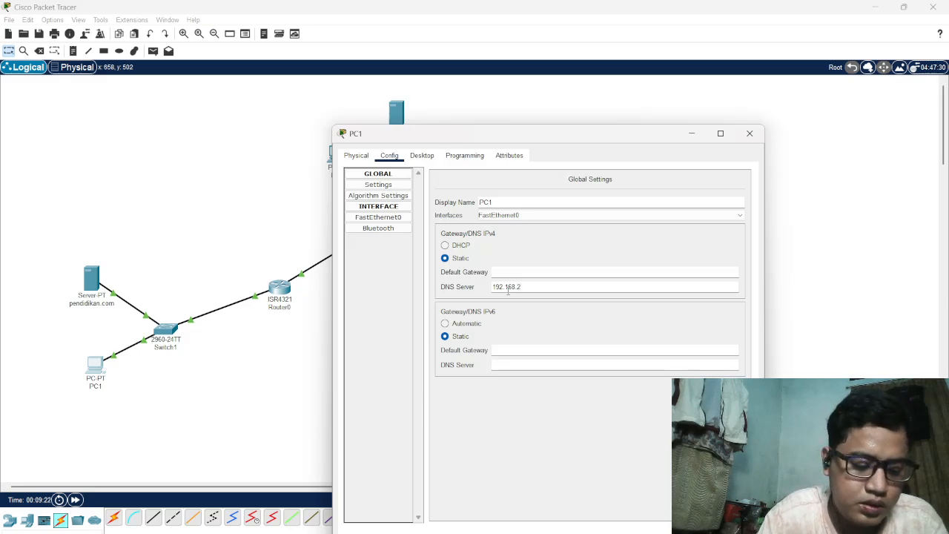
type(".")
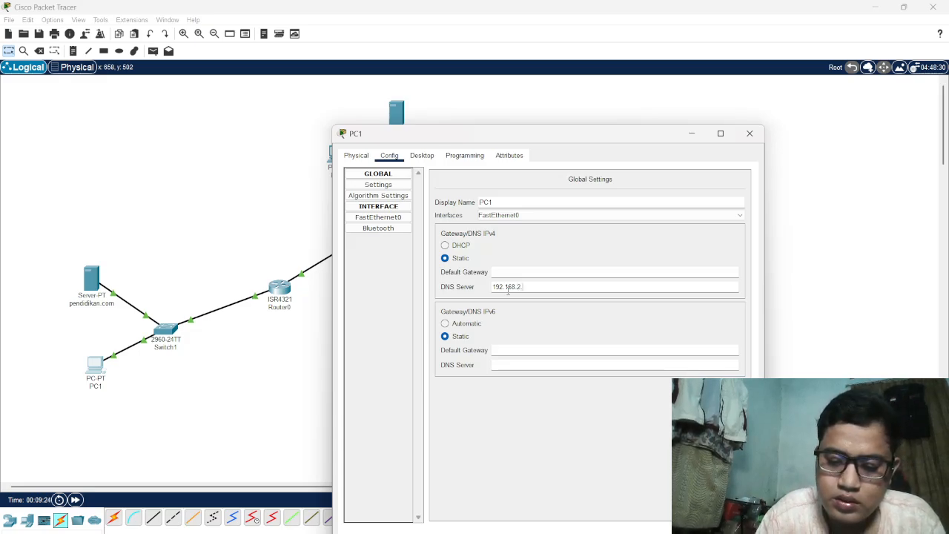
type("8")
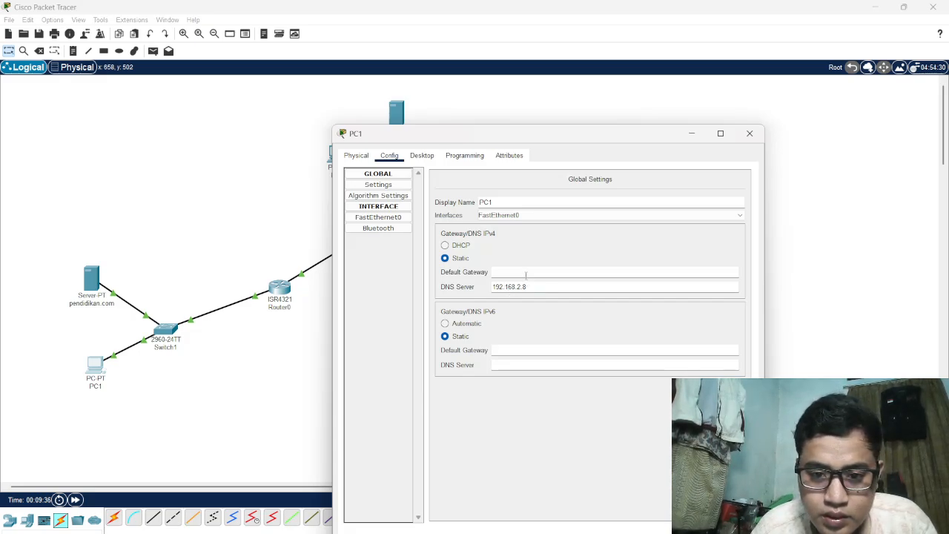
Correct PC1's IPv4 DNS server address to 192.168.1.8
left_click(525, 273)
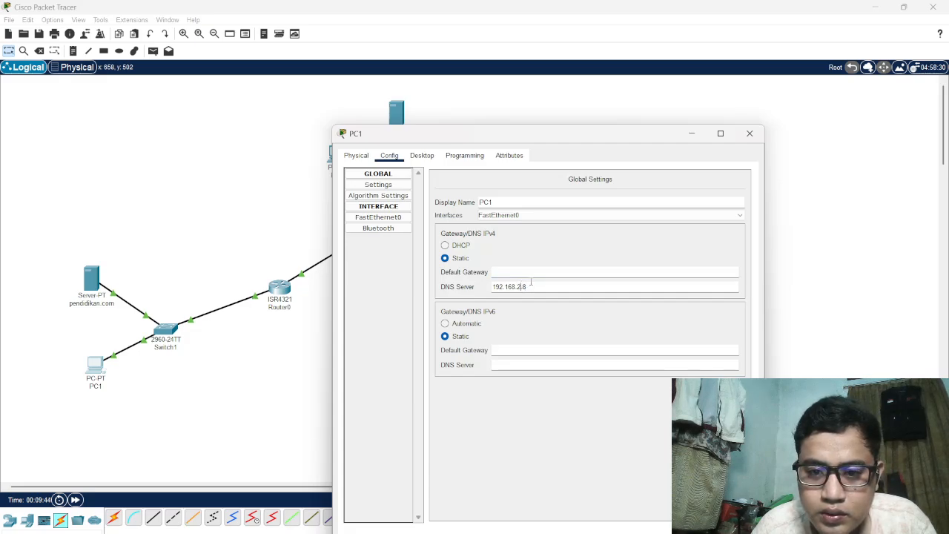
left_click(534, 284)
key("Left")
key("Left")
key("BackSpace")
type("1")
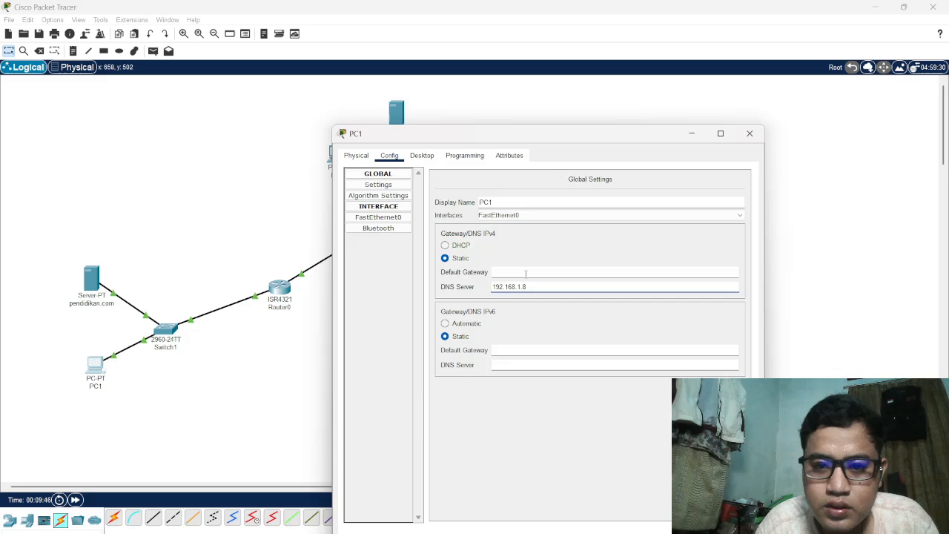
Set PC1's IPv4 default gateway to 192.168.2.8 and close its window
left_click(526, 273)
type("1")
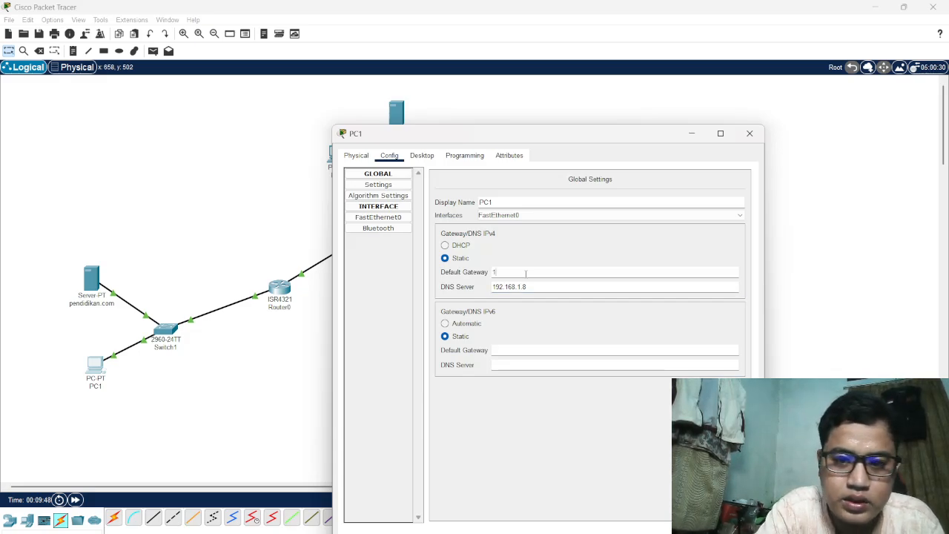
type("92.")
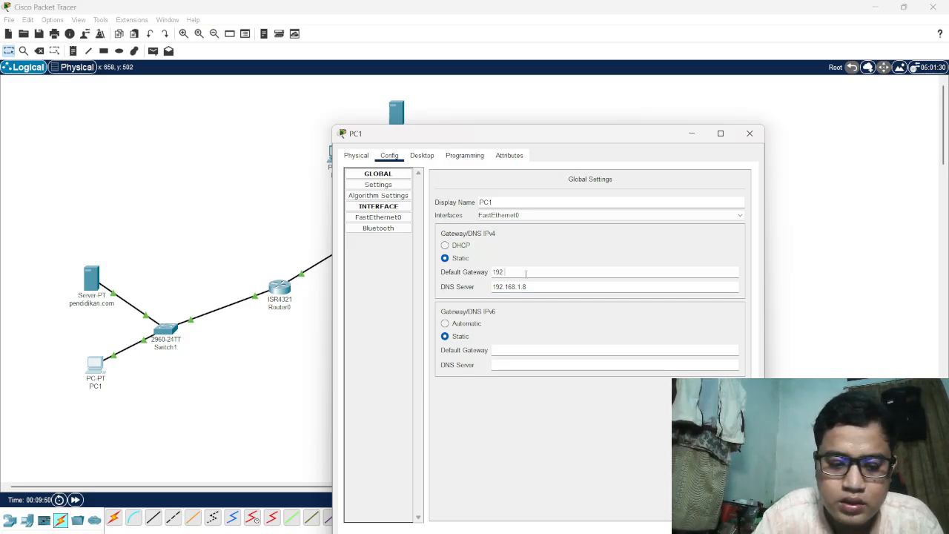
type("168")
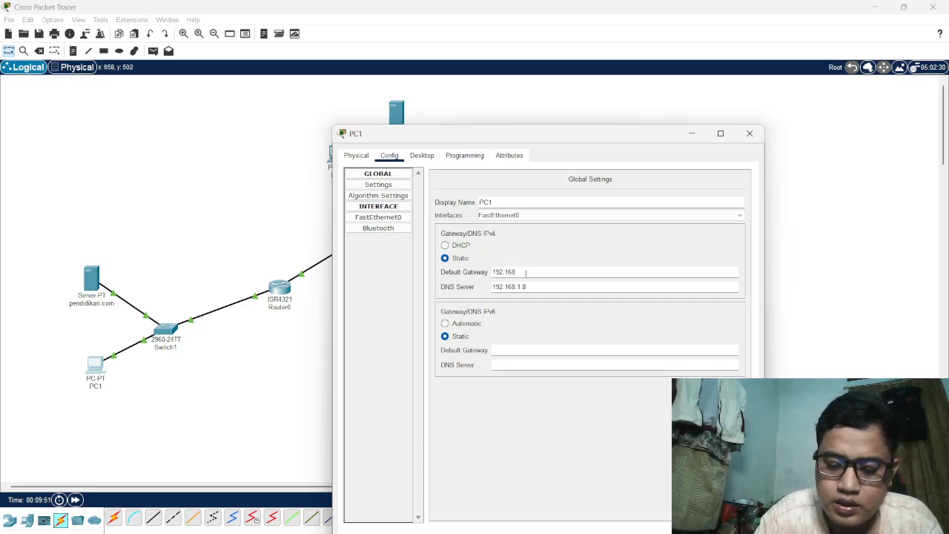
type(".2.")
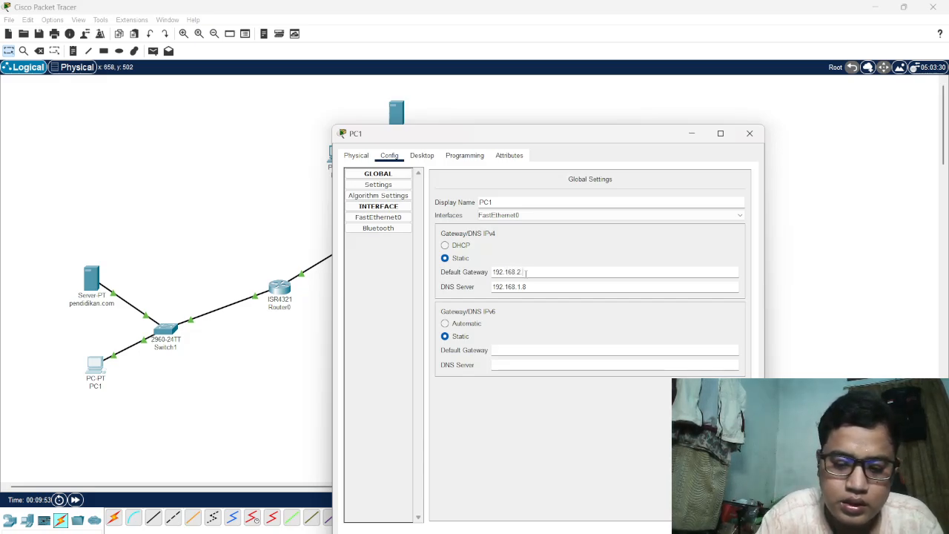
type("8")
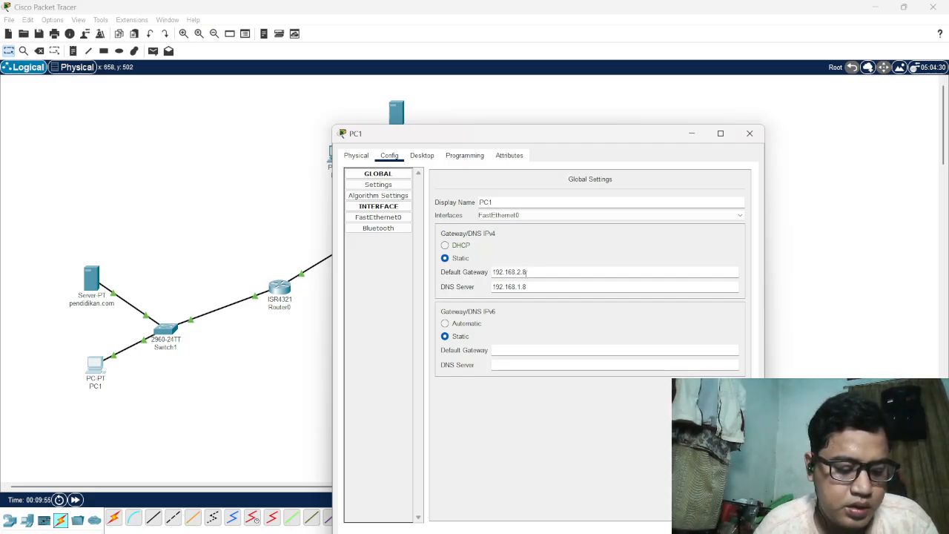
left_click(749, 134)
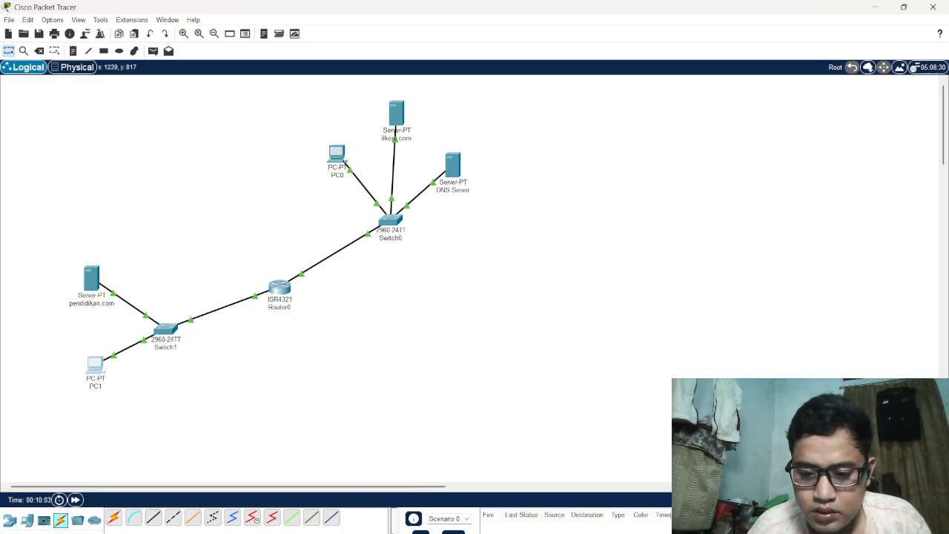
Check the Tugas.3 instructions in the browser, ping PC1 at 192.168.2.6 from PC0's command prompt and close PC0's window
left_click(607, 533)
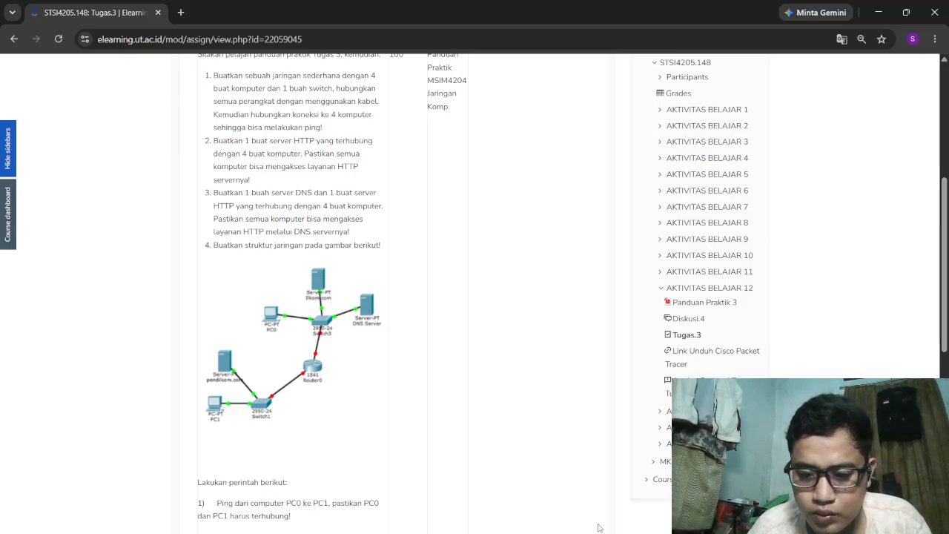
left_click(683, 533)
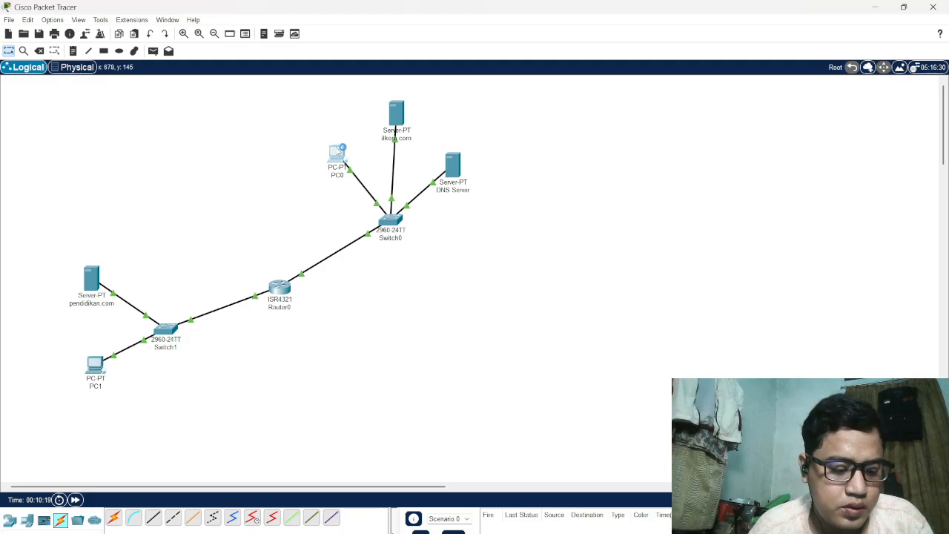
left_click(338, 150)
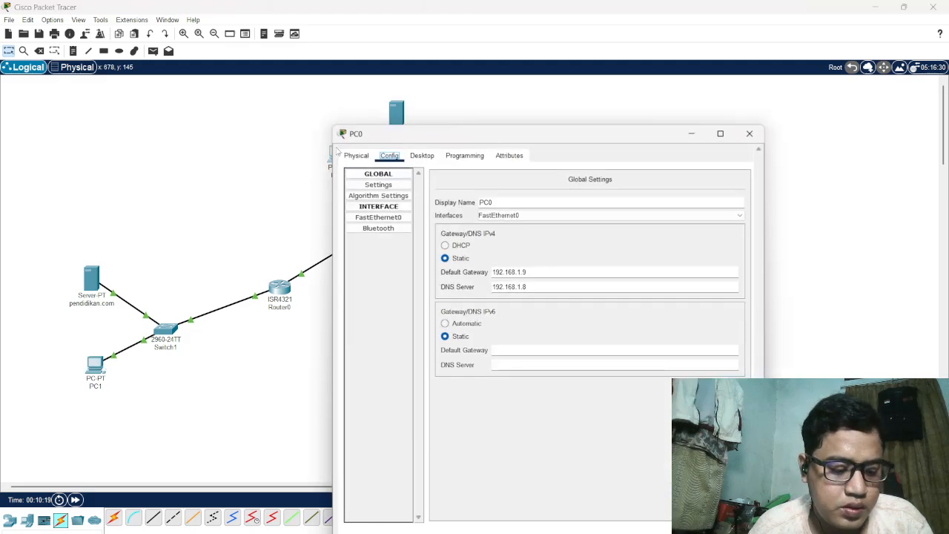
left_click(419, 157)
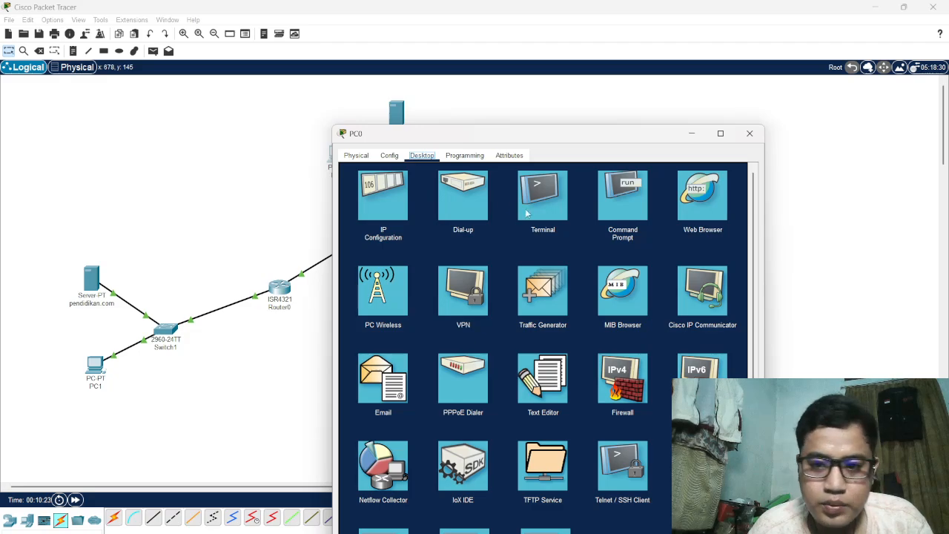
left_click(621, 205)
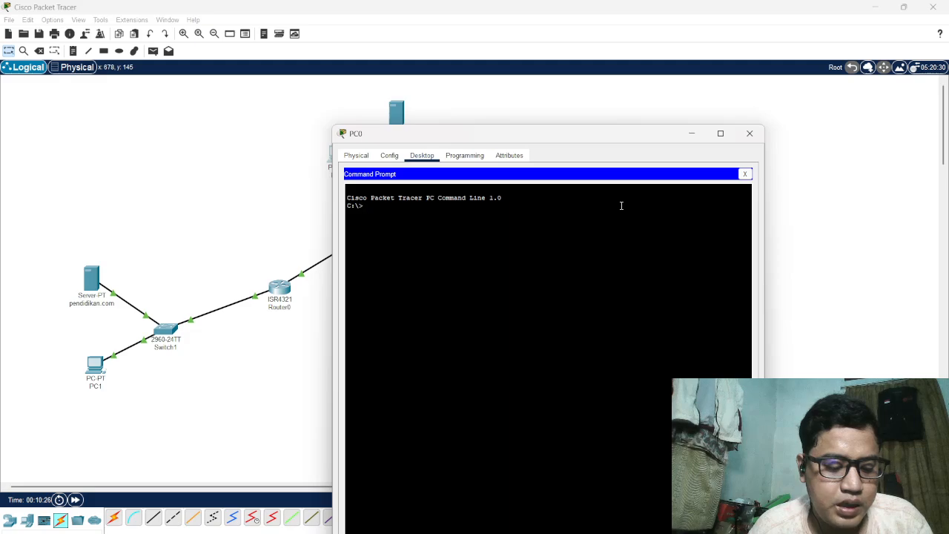
type("ping")
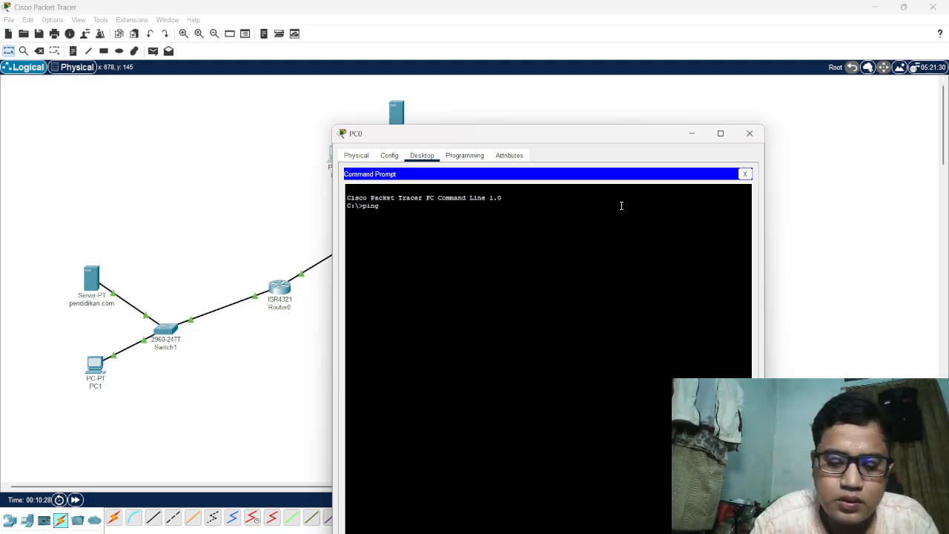
type(" 192")
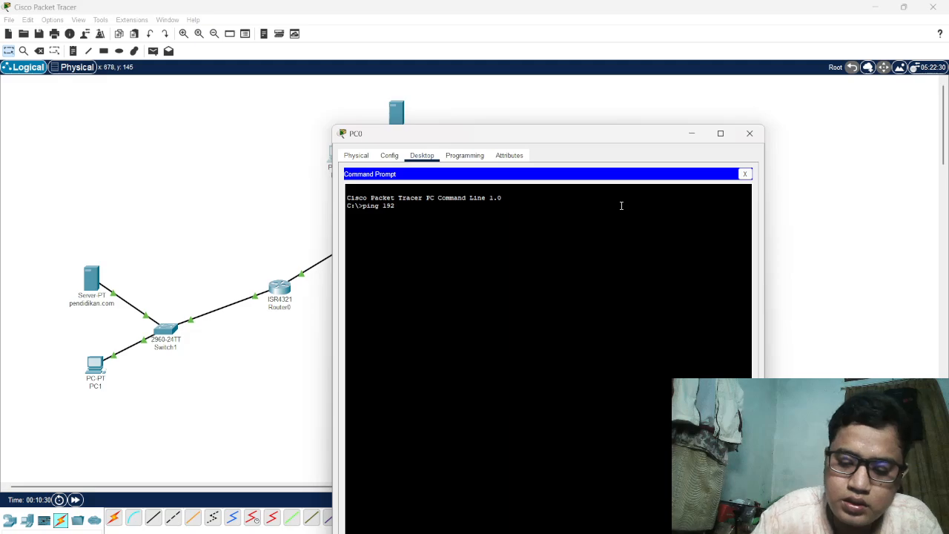
type(".168.")
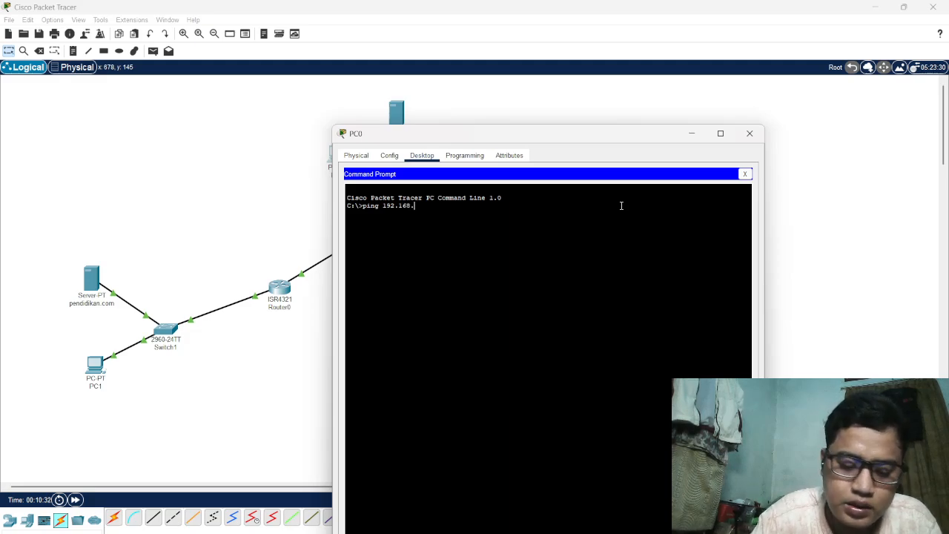
type("2")
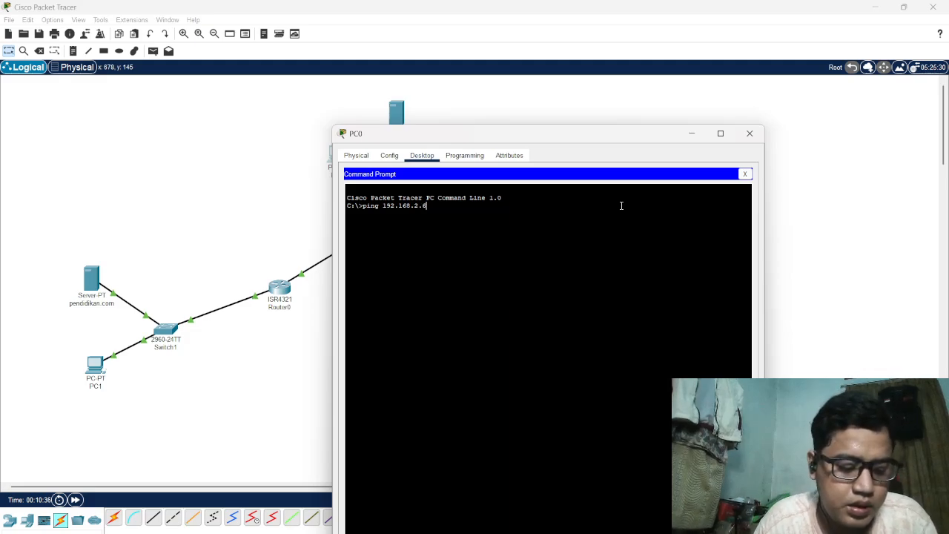
type(".6")
key("Return")
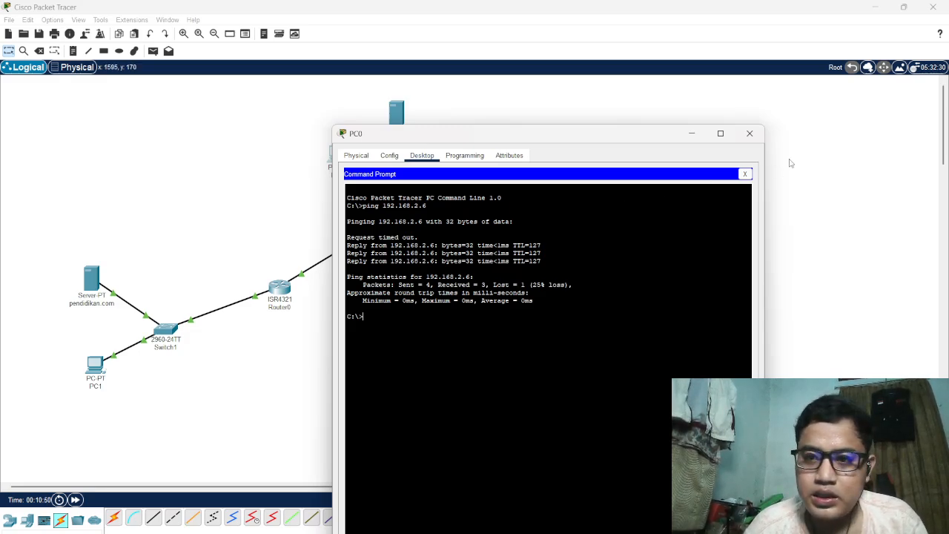
left_click(757, 138)
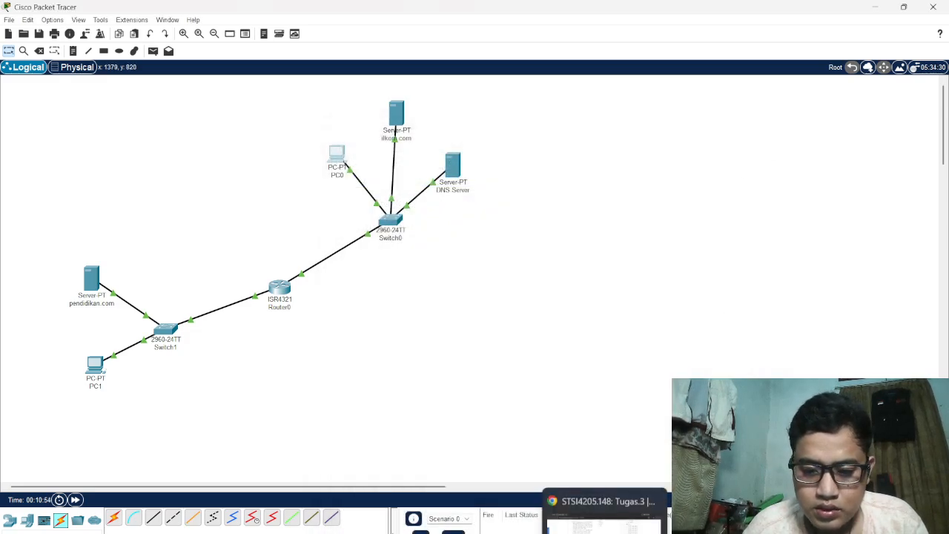
Read the remaining Tugas.3 test instructions, ping PC0 at 192.168.1.6 from PC1's command prompt and close PC1's window
left_click(604, 531)
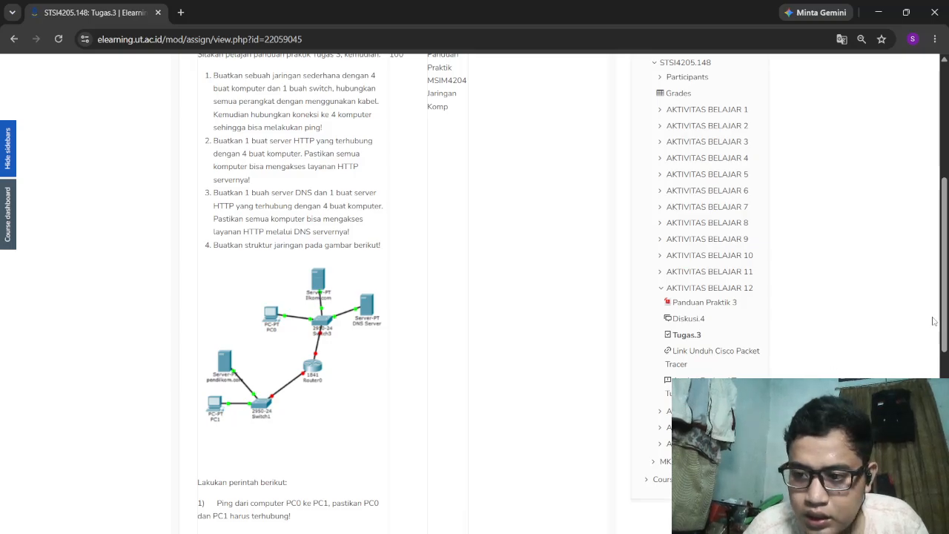
left_click_drag(946, 319, 939, 373)
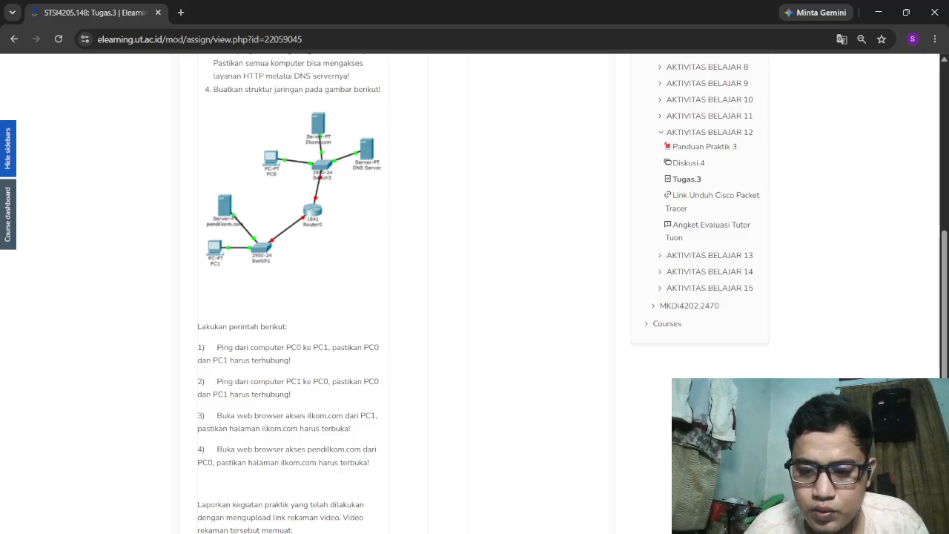
left_click(416, 533)
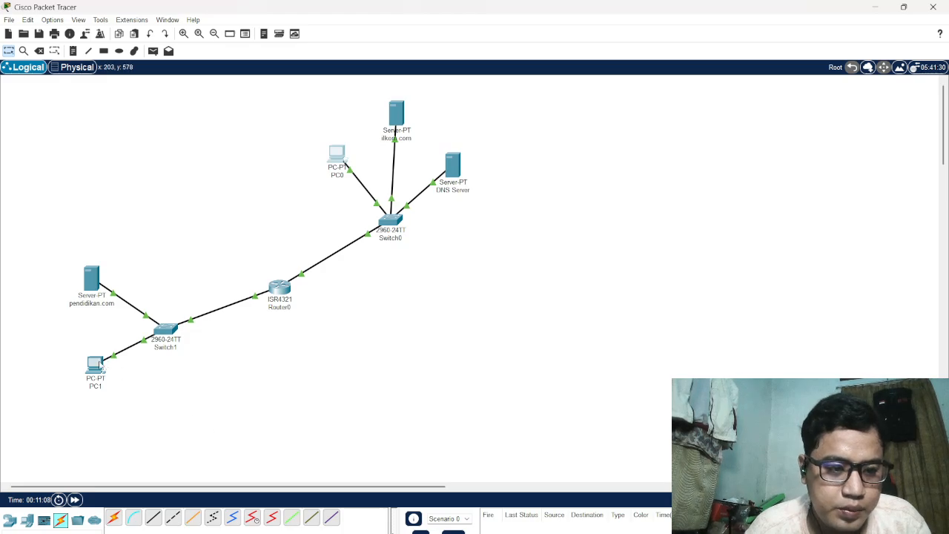
left_click(95, 363)
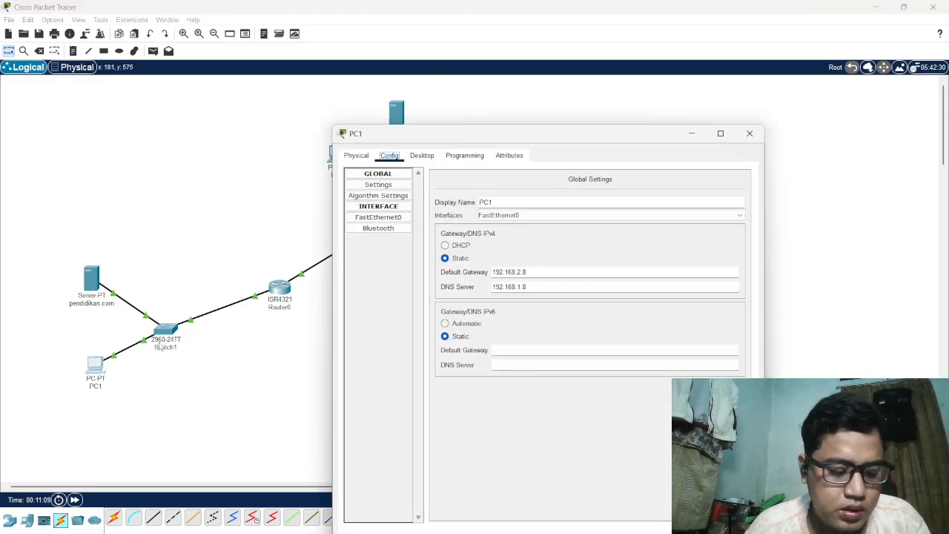
left_click(422, 155)
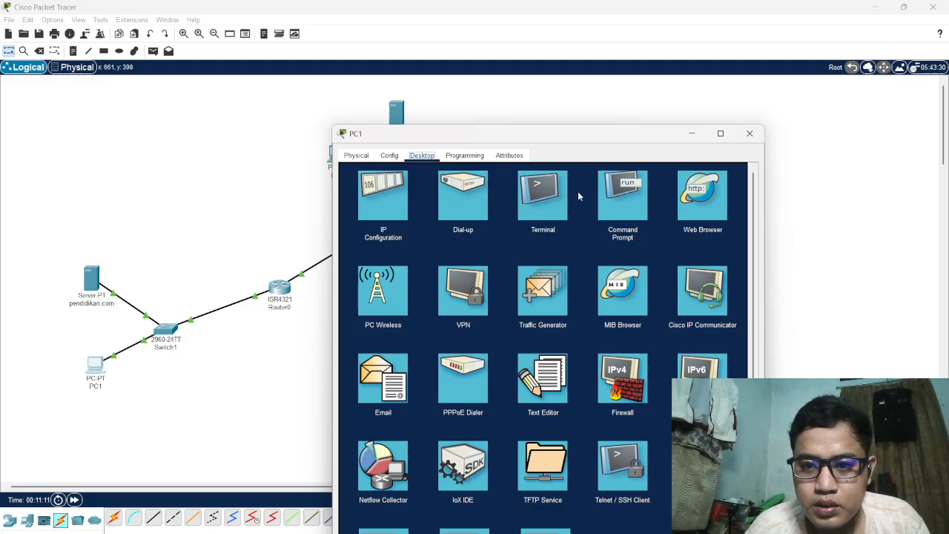
left_click(632, 198)
type("ping")
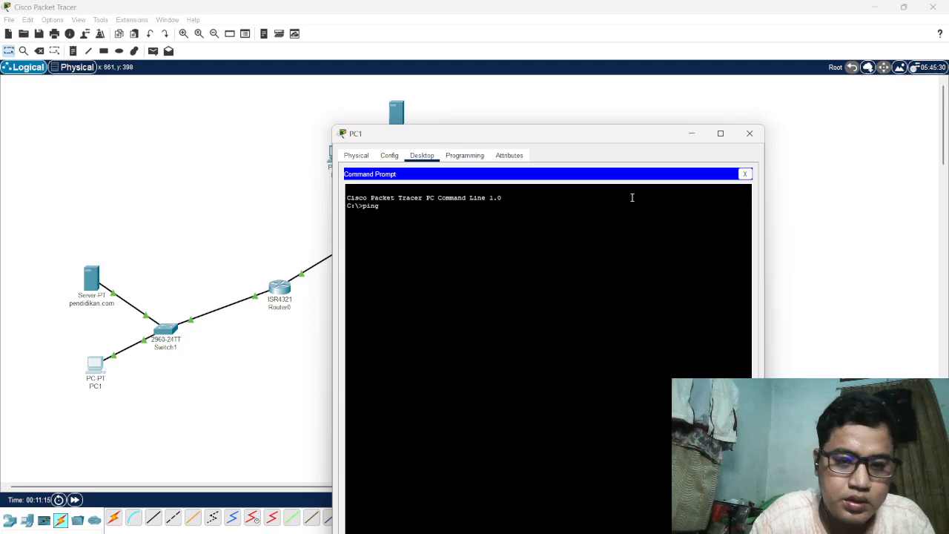
type(" 192")
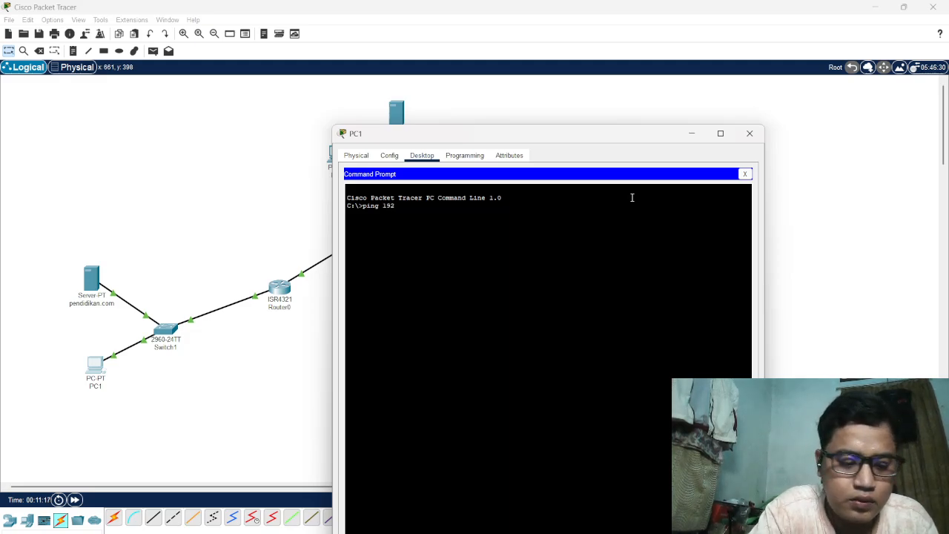
type(".168.1")
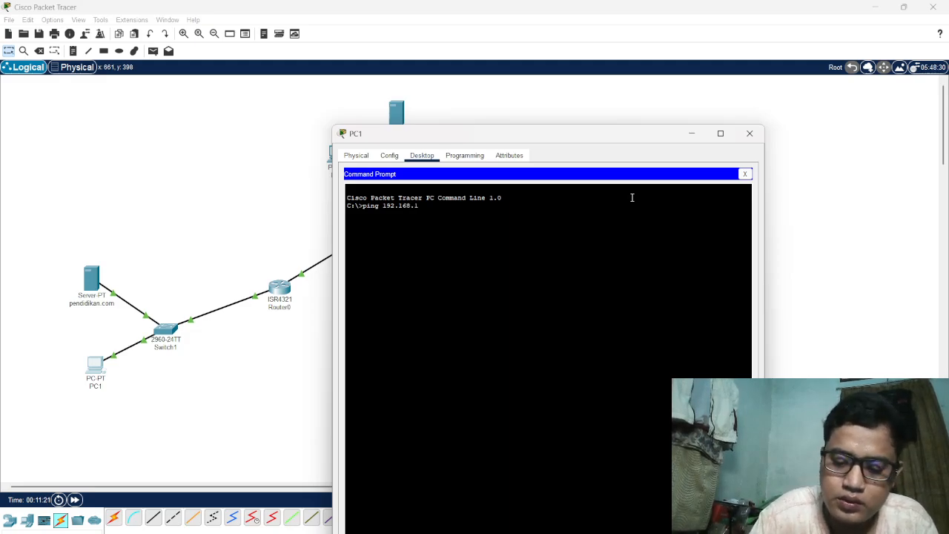
type(".6")
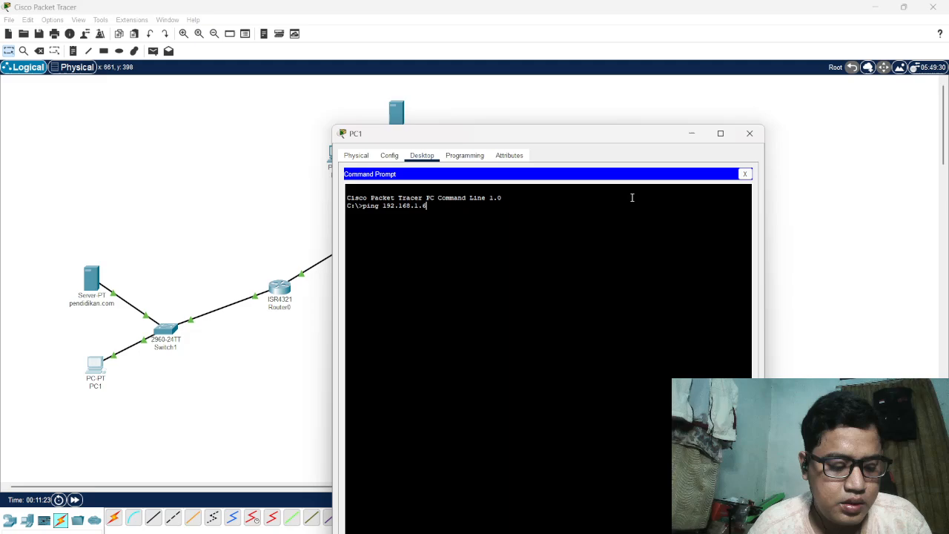
key("Return")
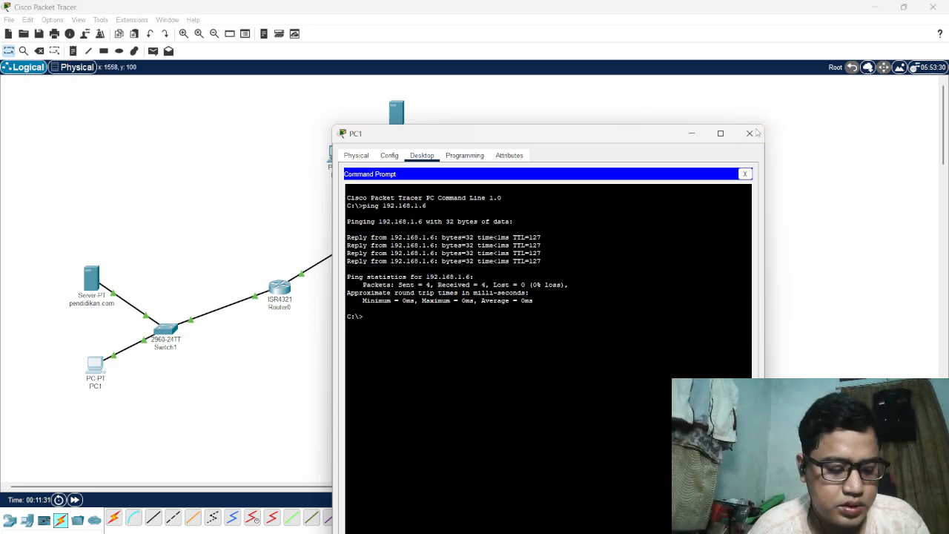
left_click(750, 133)
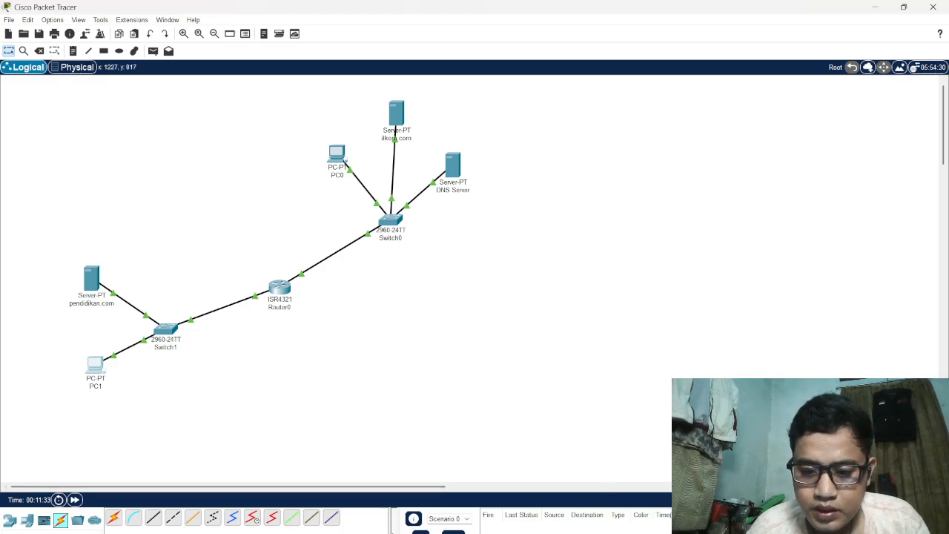
Check the Tugas.3 web access instructions in the browser and add an A record for ilkom.com with address 192.168.1.7 on the DNS Server
left_click(626, 533)
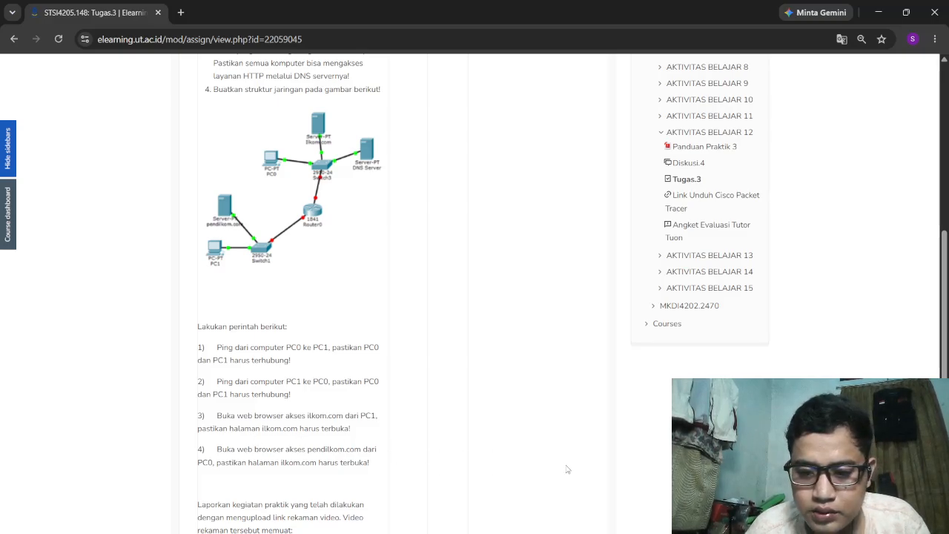
left_click(692, 528)
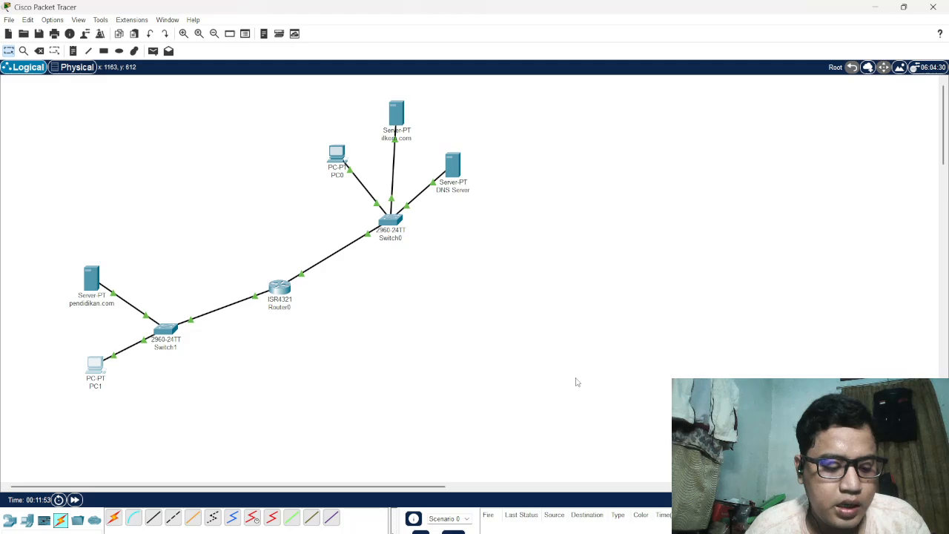
left_click(456, 163)
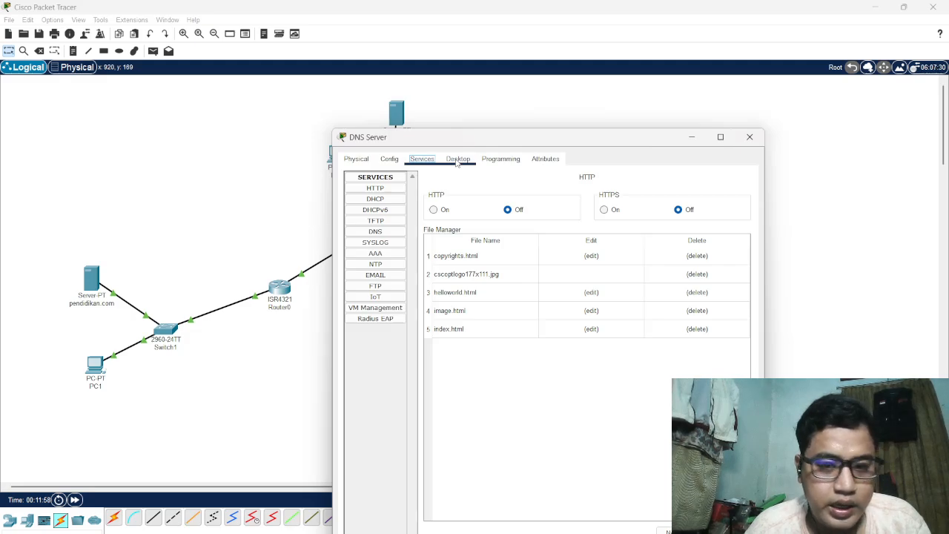
left_click(376, 233)
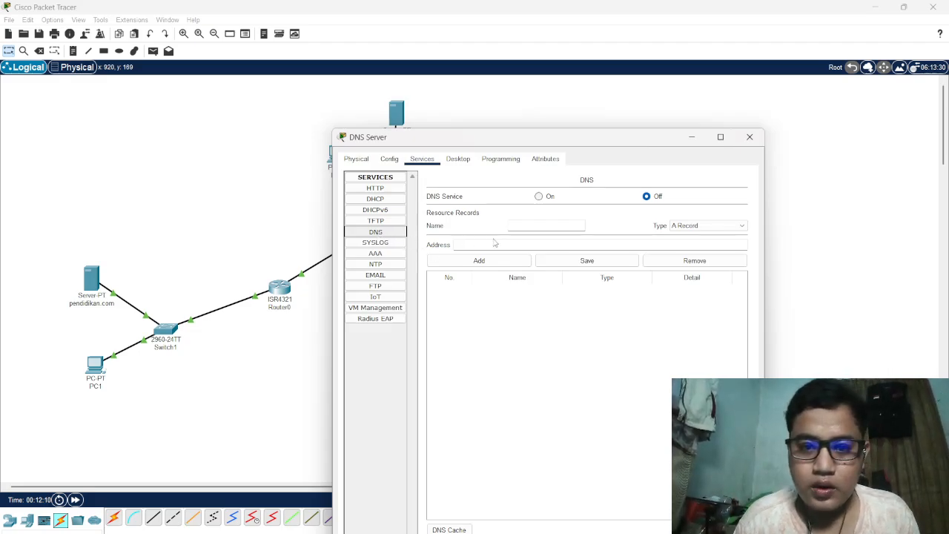
left_click(521, 225)
type("ilk")
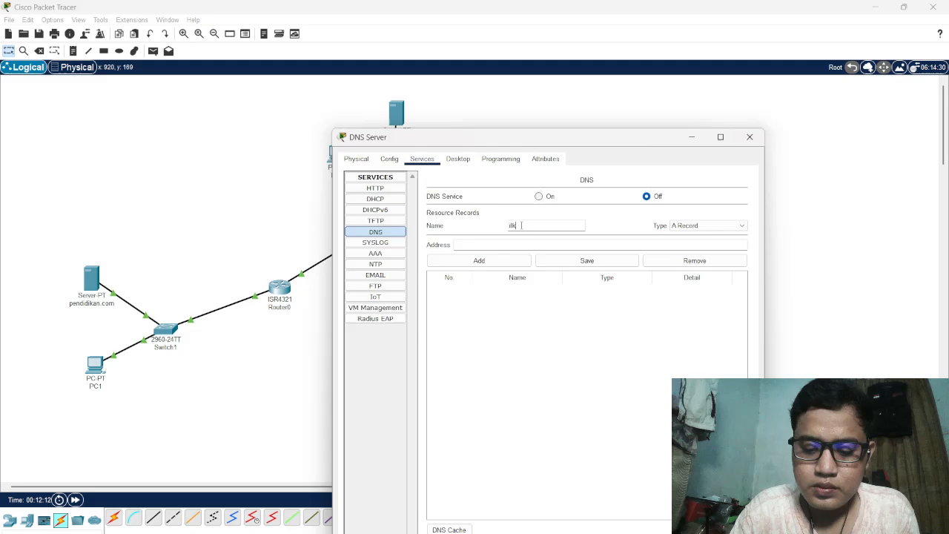
type("om.com")
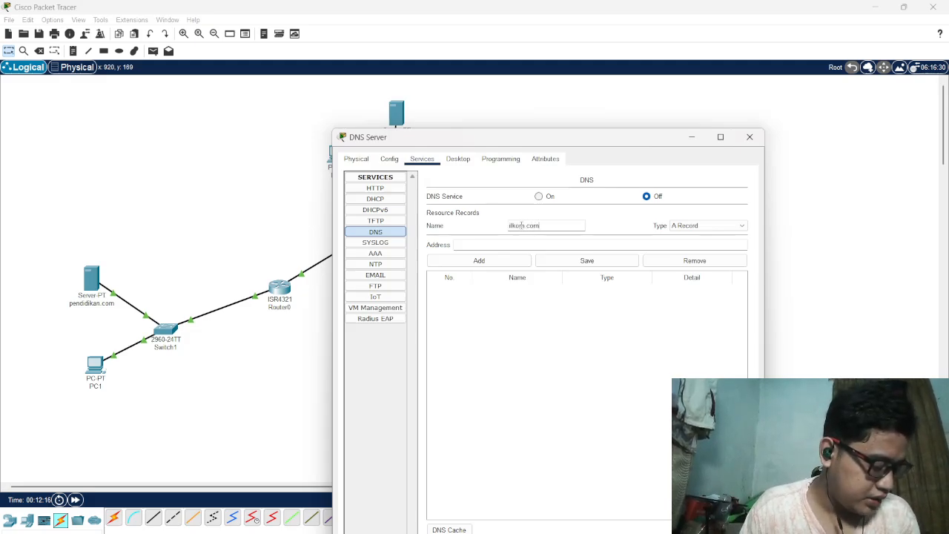
left_click(515, 247)
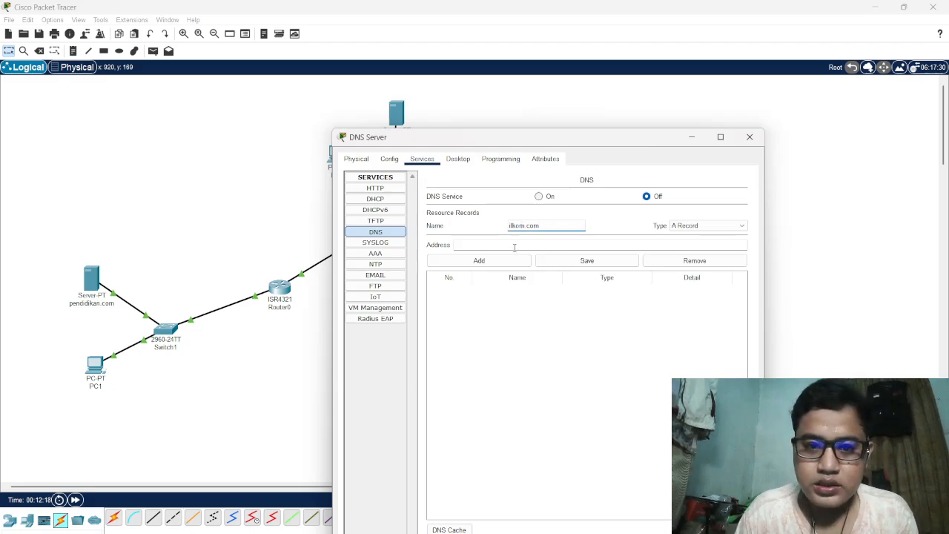
type("192.")
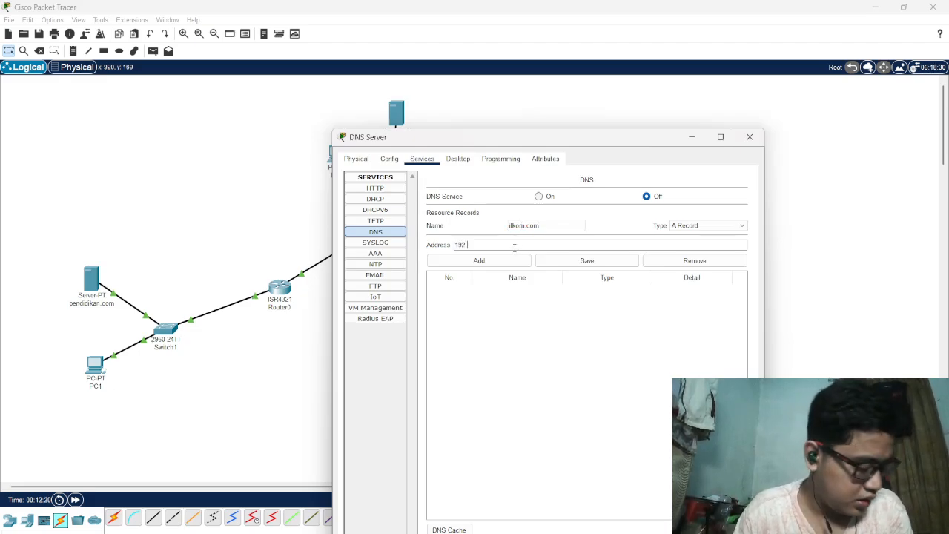
type("16")
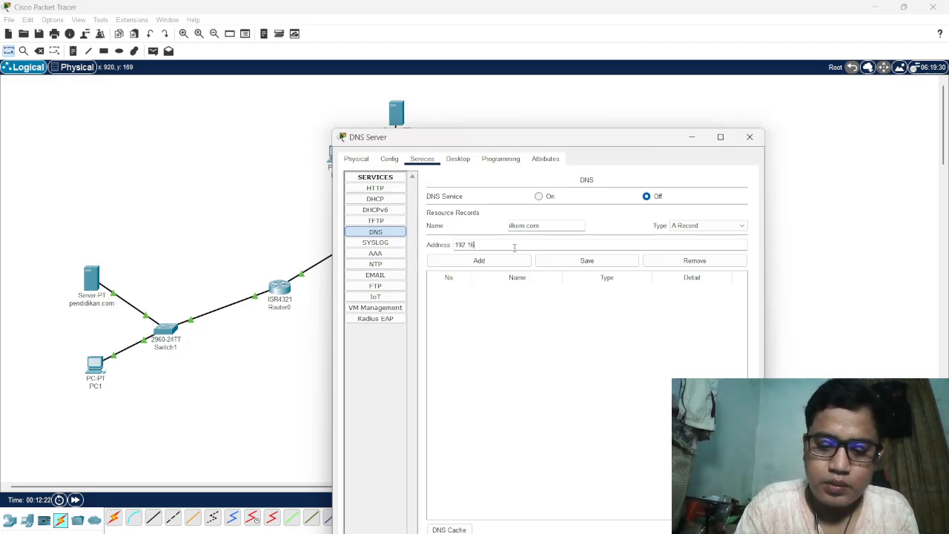
type("8.1")
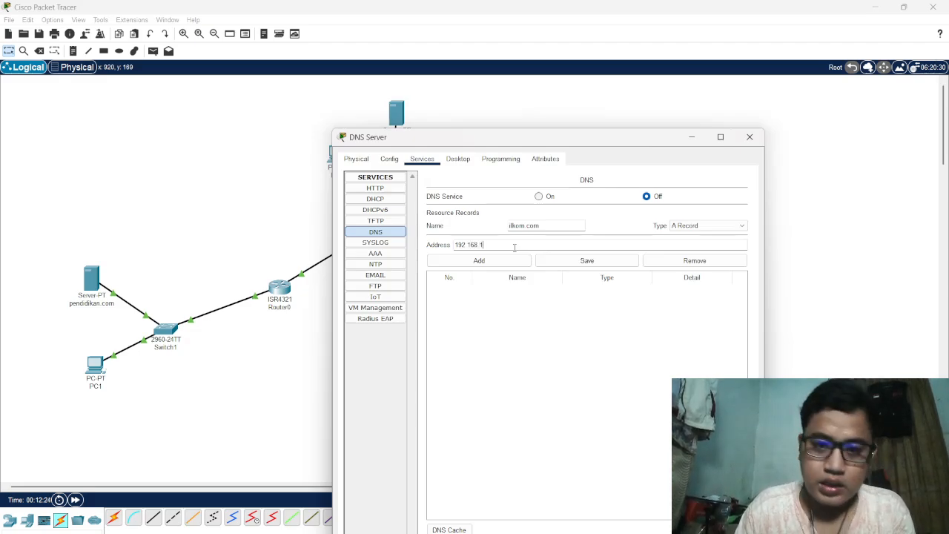
type(".7")
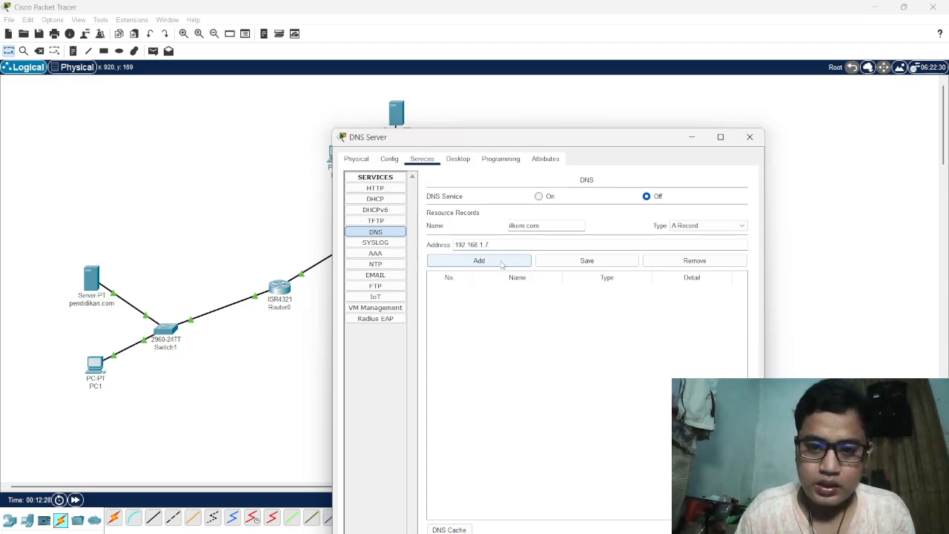
left_click(499, 267)
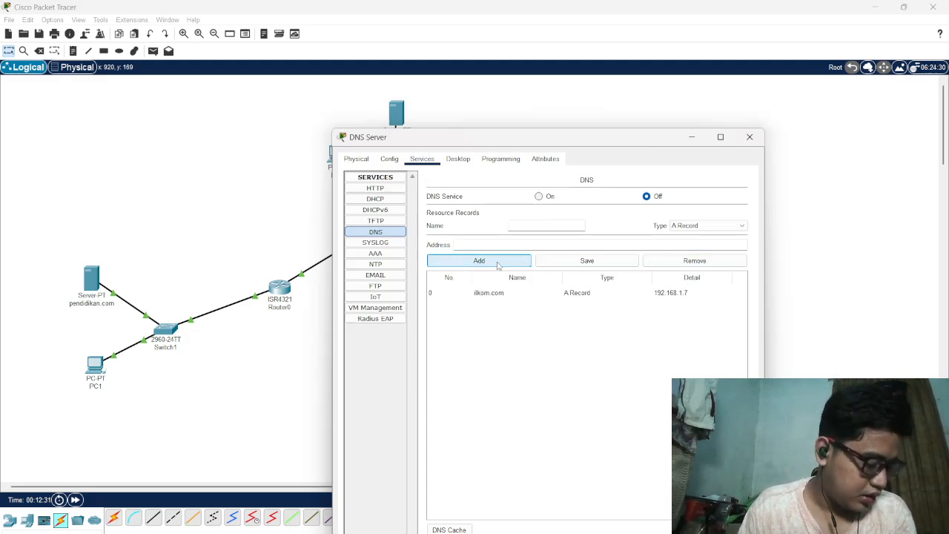
Add an A record for pendidikan.com with address 192.168.2.7, turn the DNS service on and close the DNS Server window
left_click(525, 225)
type("pendidikan")
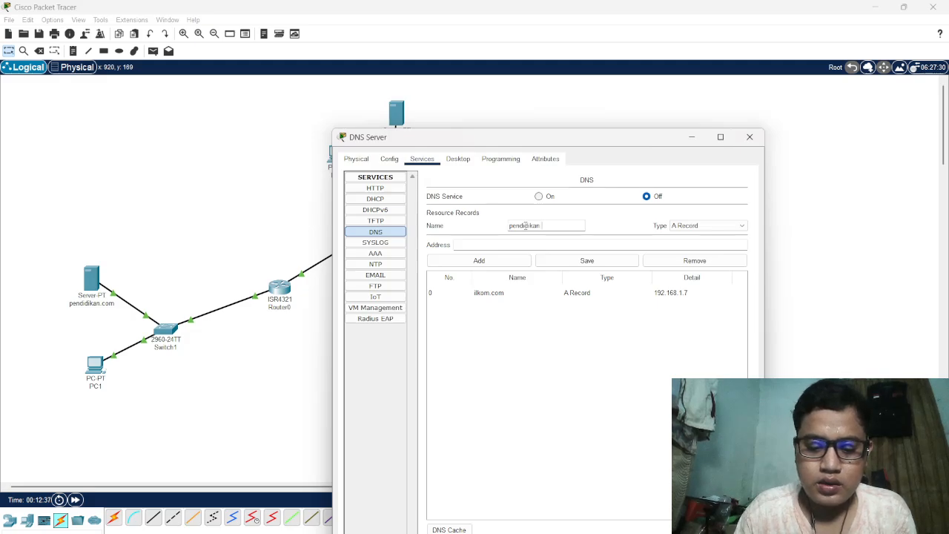
type(".com")
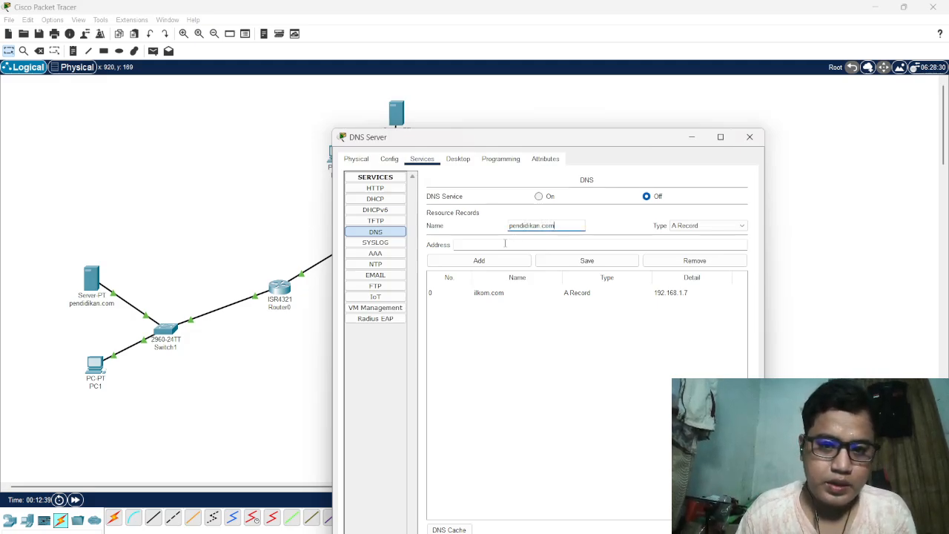
left_click(505, 244)
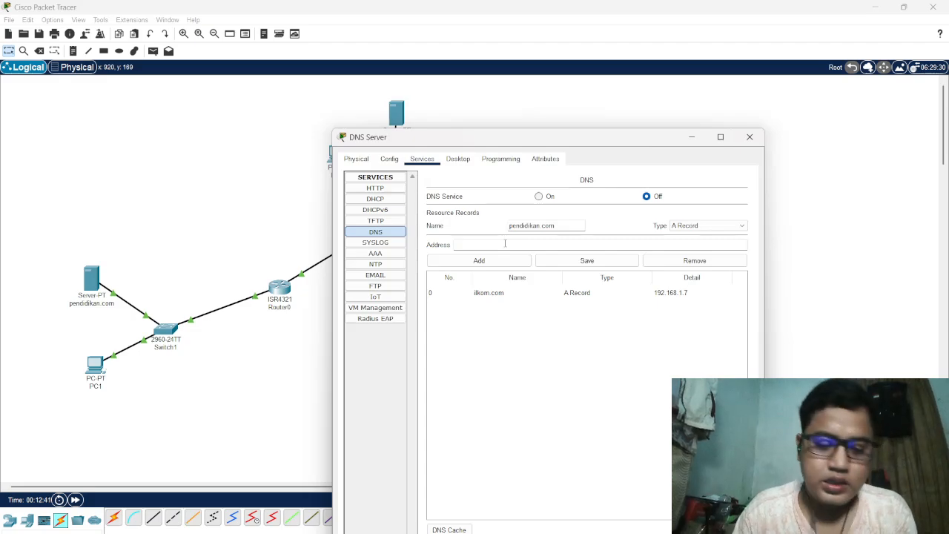
type("192.168")
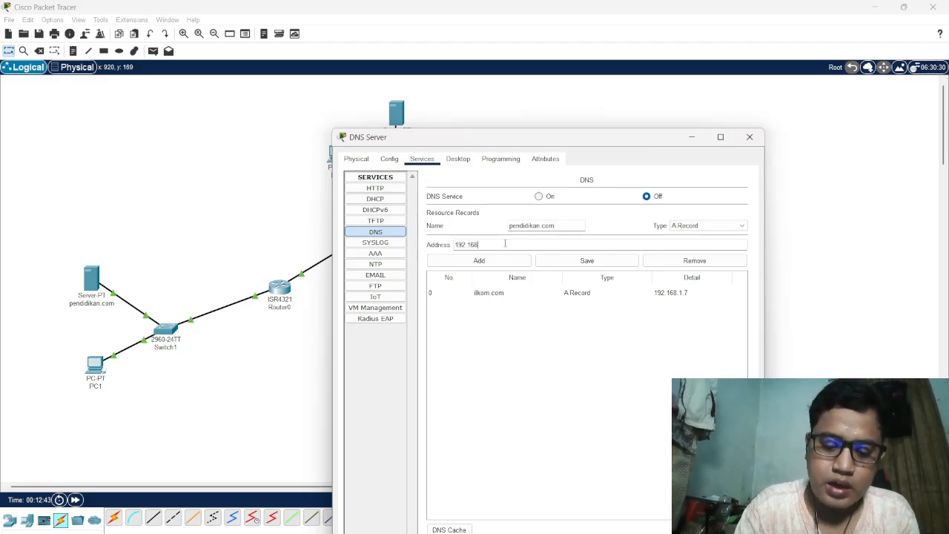
type(".2.7")
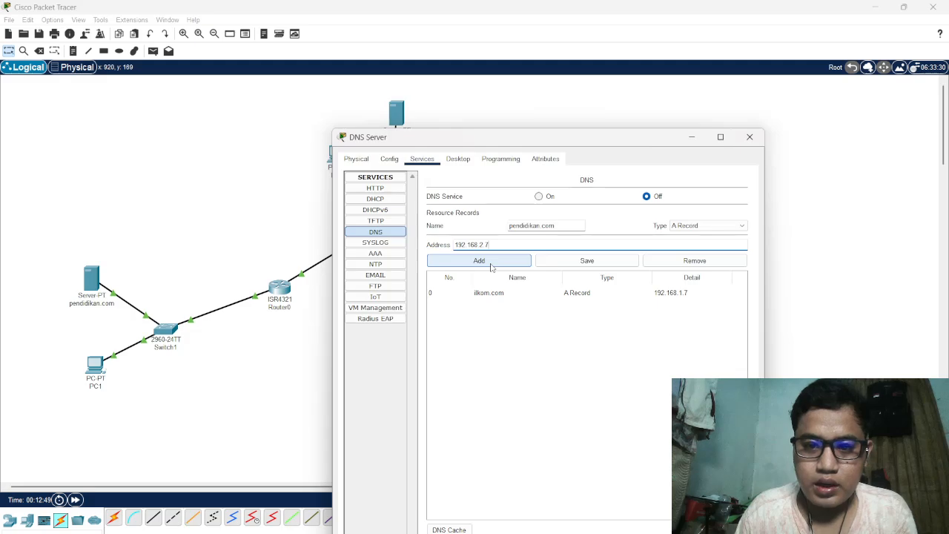
left_click(491, 266)
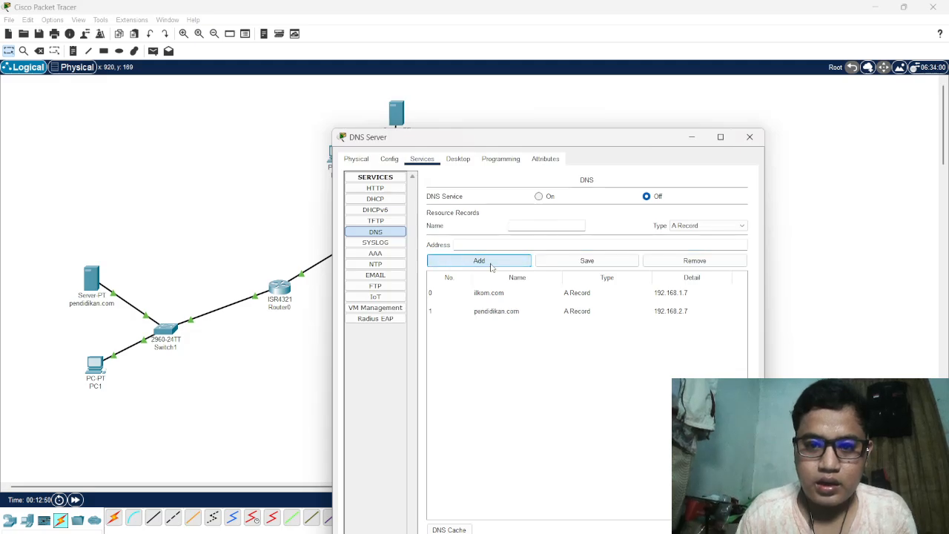
left_click(539, 198)
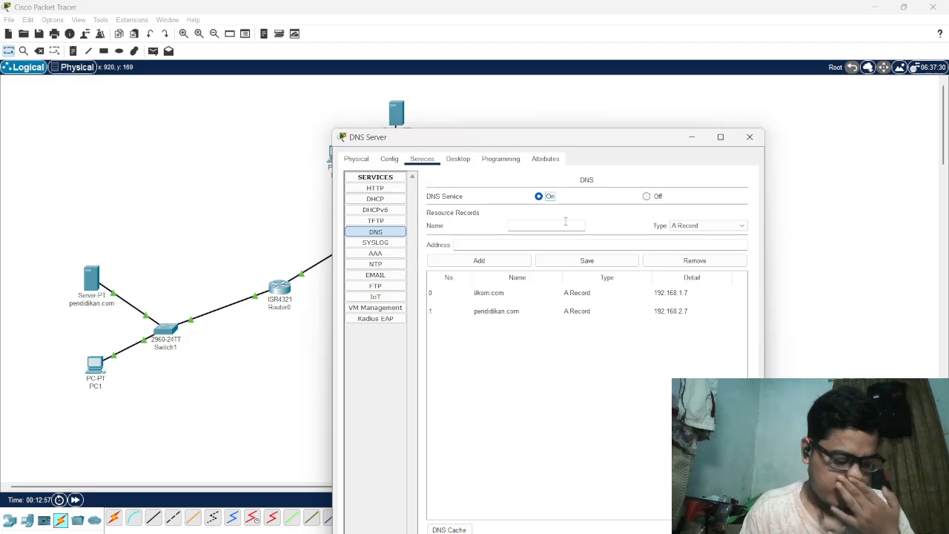
left_click(750, 136)
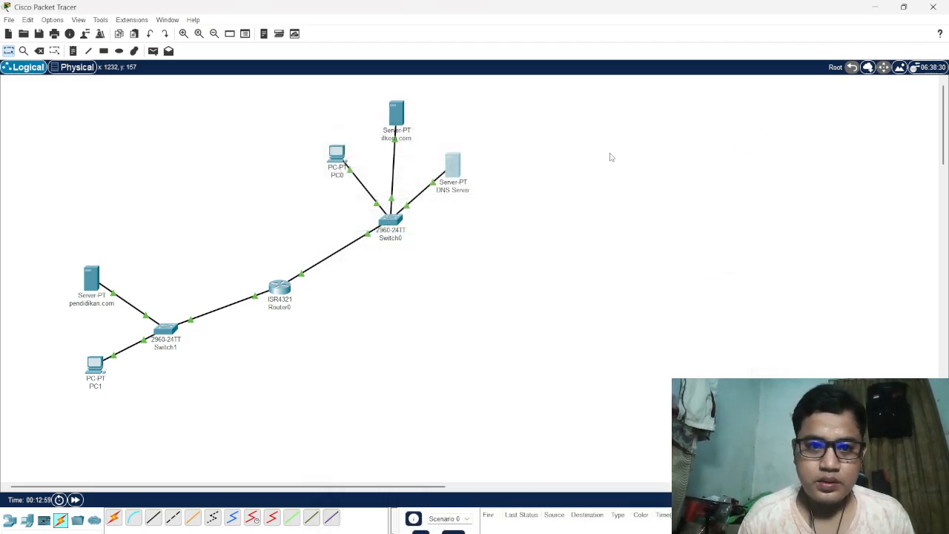
Load ilkom.com in PC0's web browser and close PC0's window
left_click(338, 157)
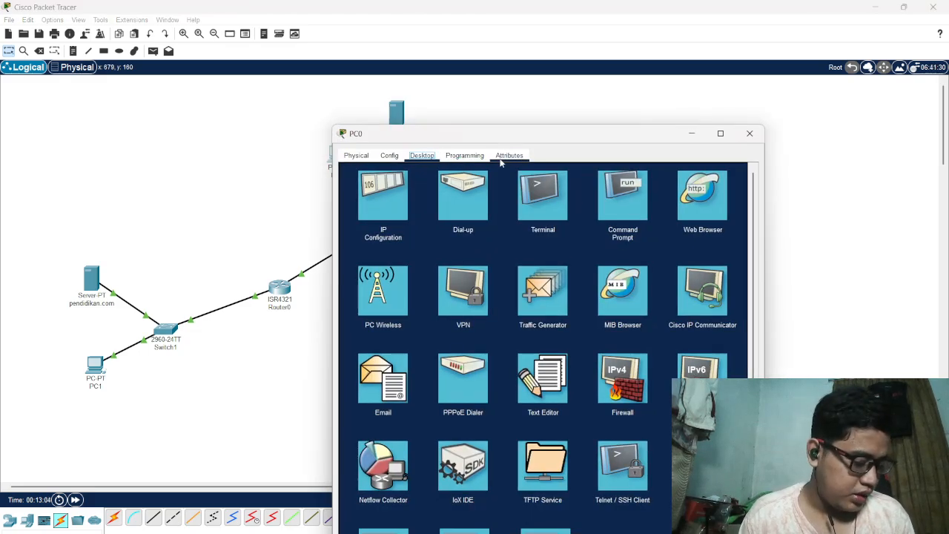
left_click(703, 199)
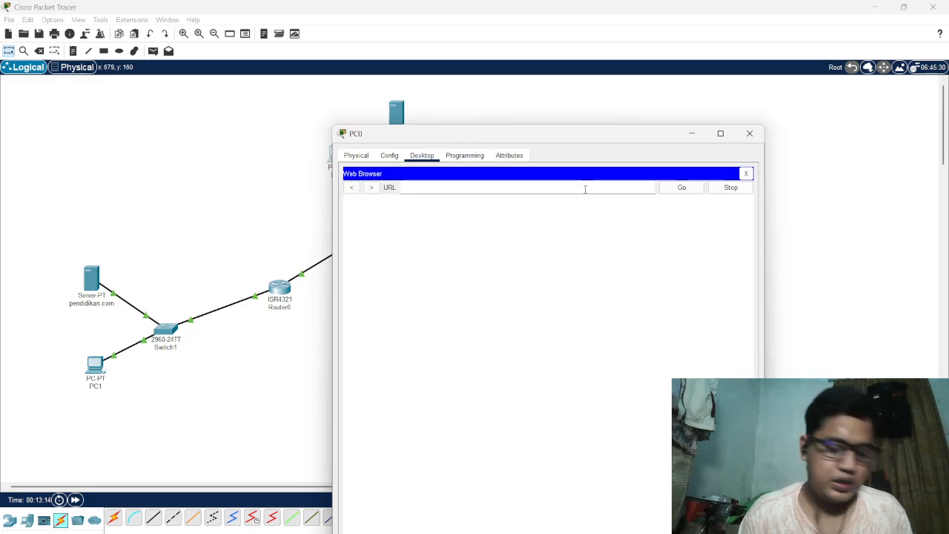
type("ilkom.com")
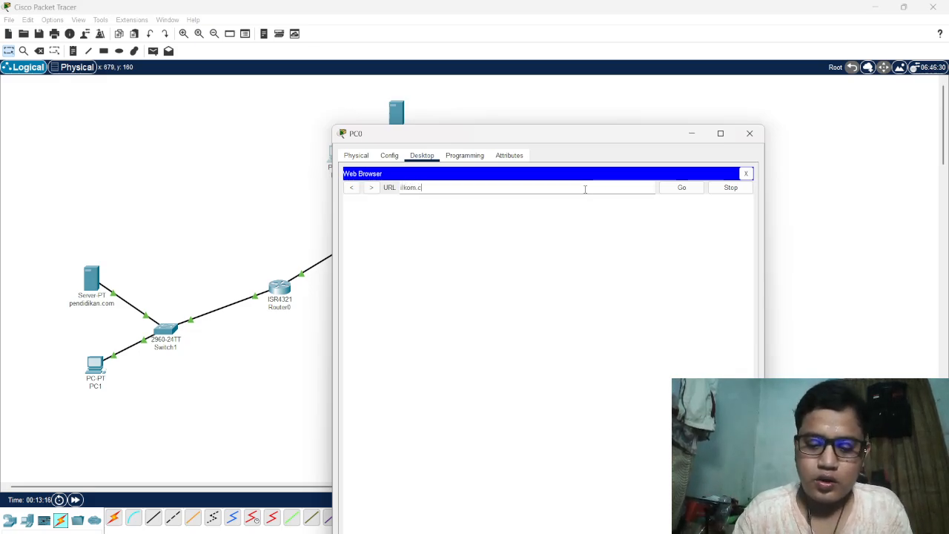
left_click(683, 189)
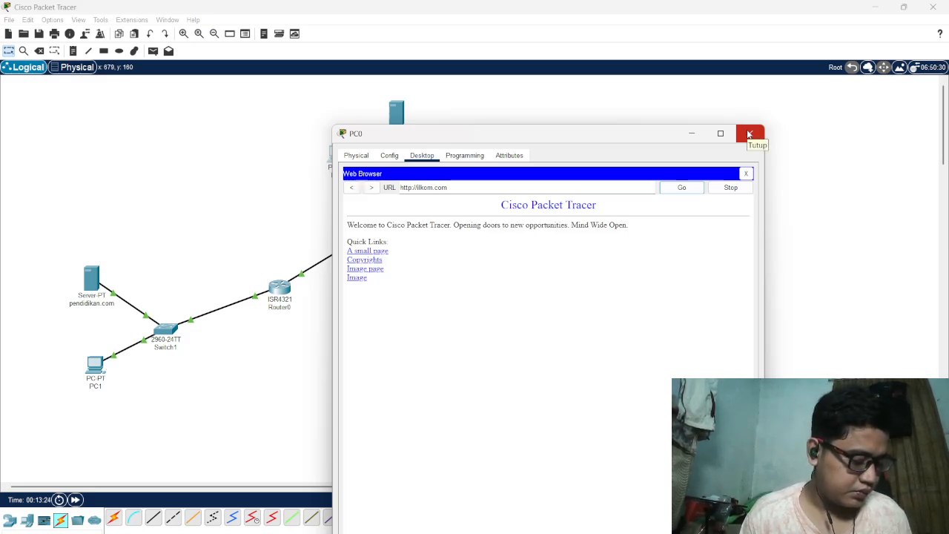
left_click(749, 134)
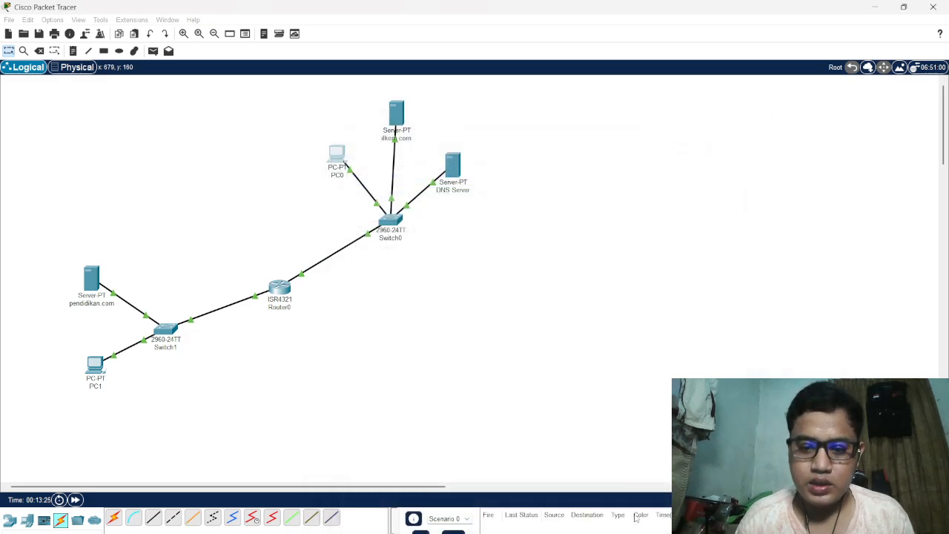
Recheck the Tugas.3 instructions in the browser, load pendidikan.com in PC1's web browser and close PC1's window
left_click(586, 520)
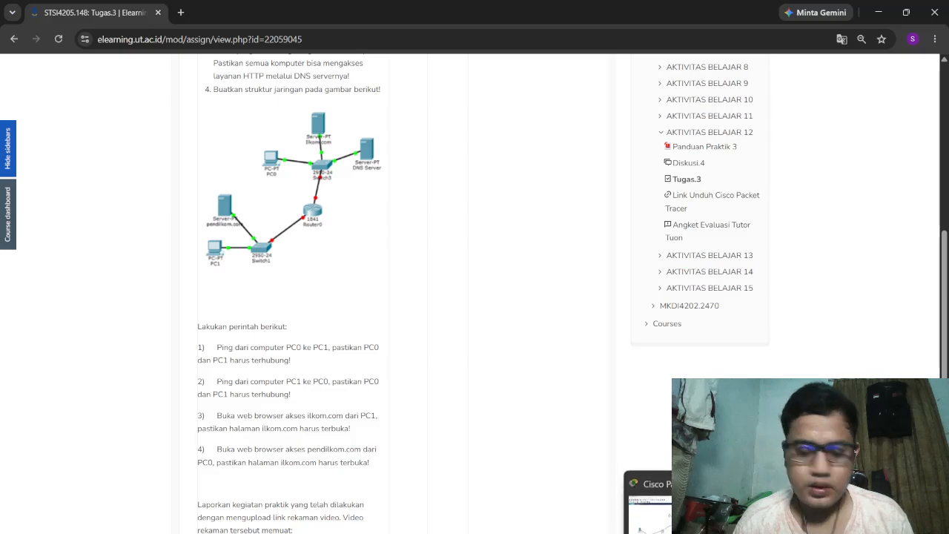
left_click(680, 531)
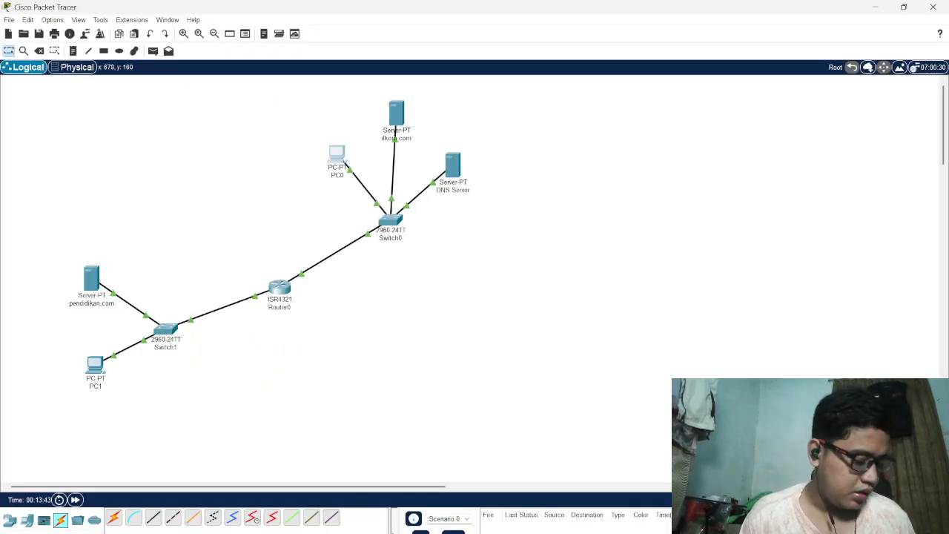
left_click(96, 367)
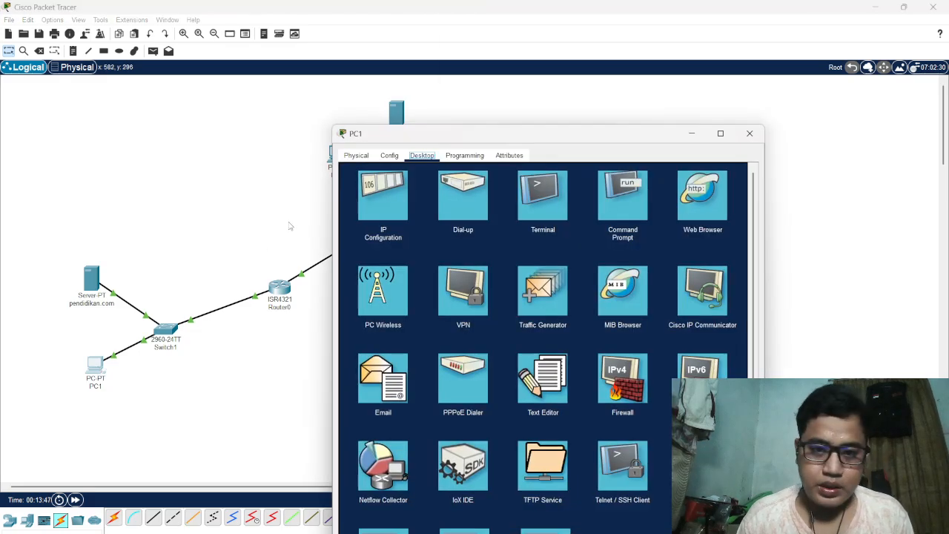
left_click(715, 200)
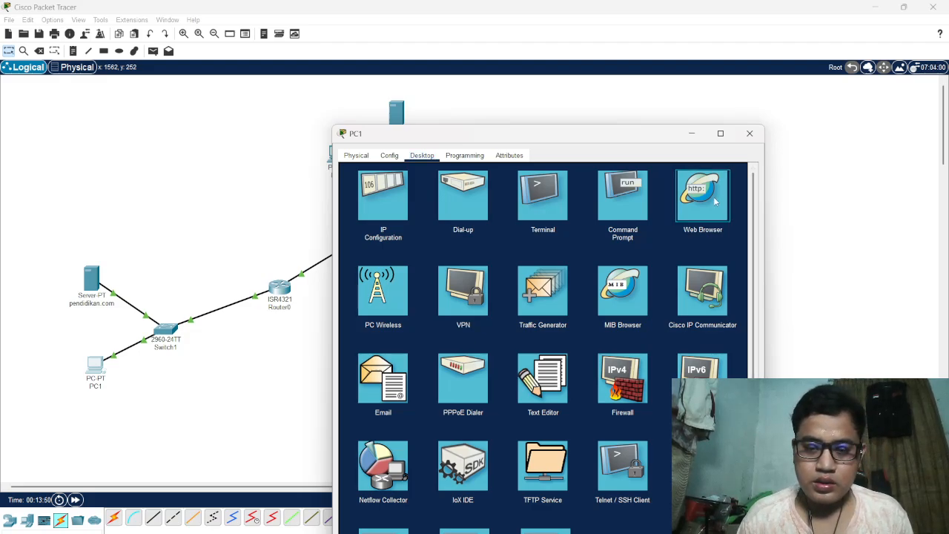
left_click(716, 201)
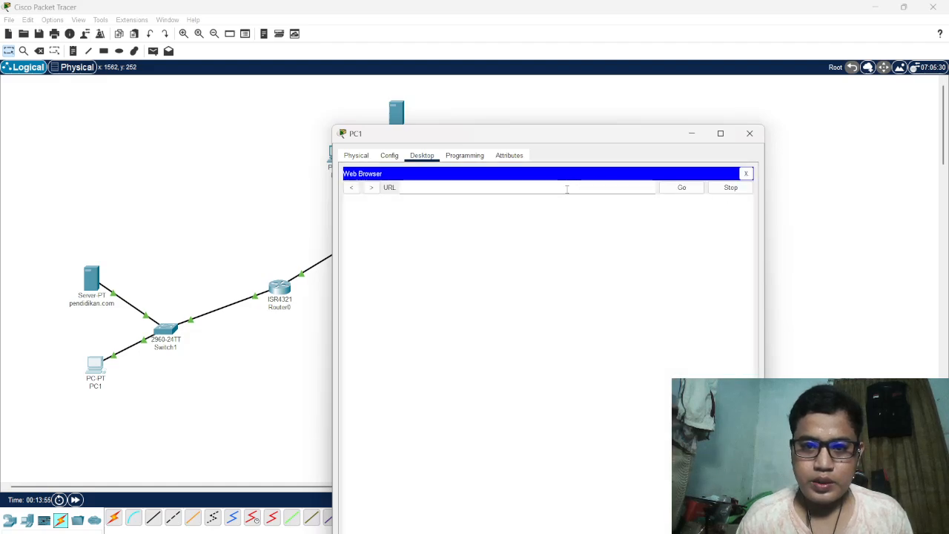
type("pe")
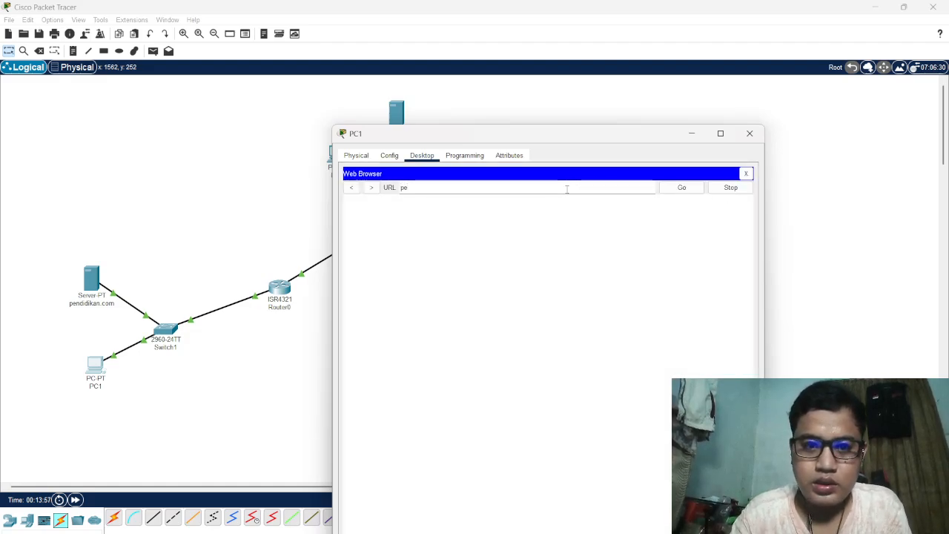
type("ndidikan")
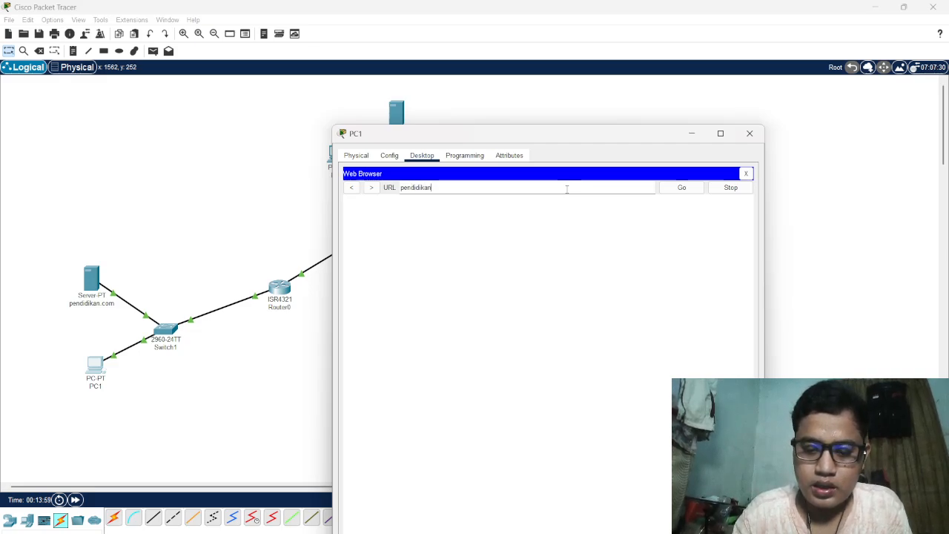
type(".com")
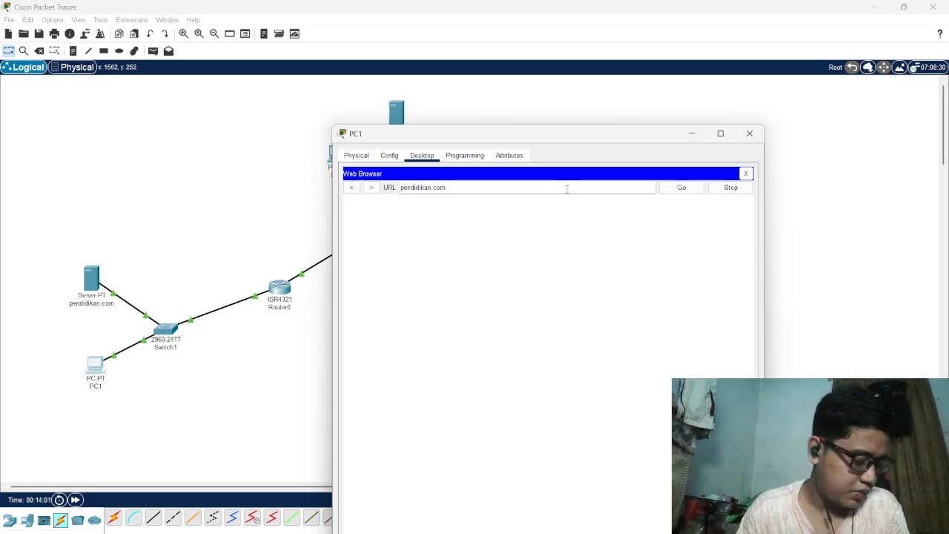
left_click(691, 189)
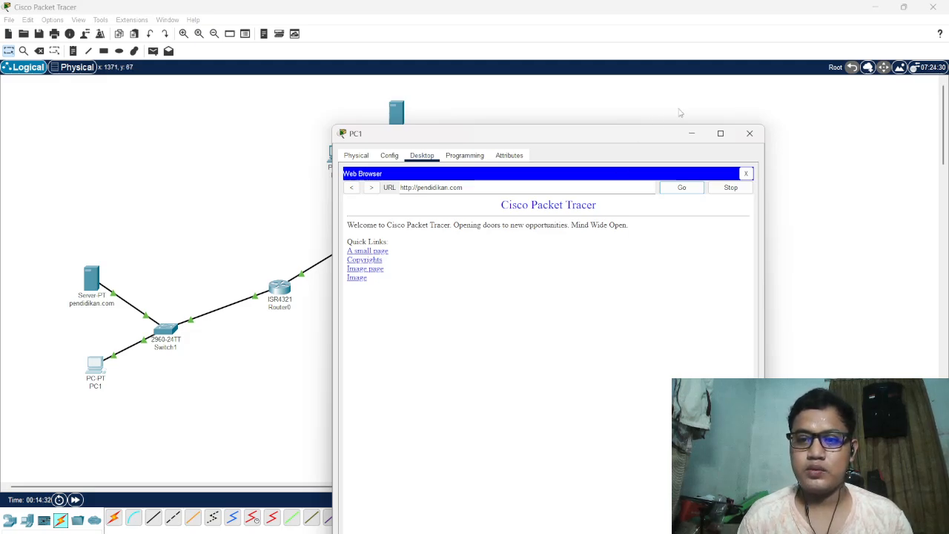
left_click(751, 134)
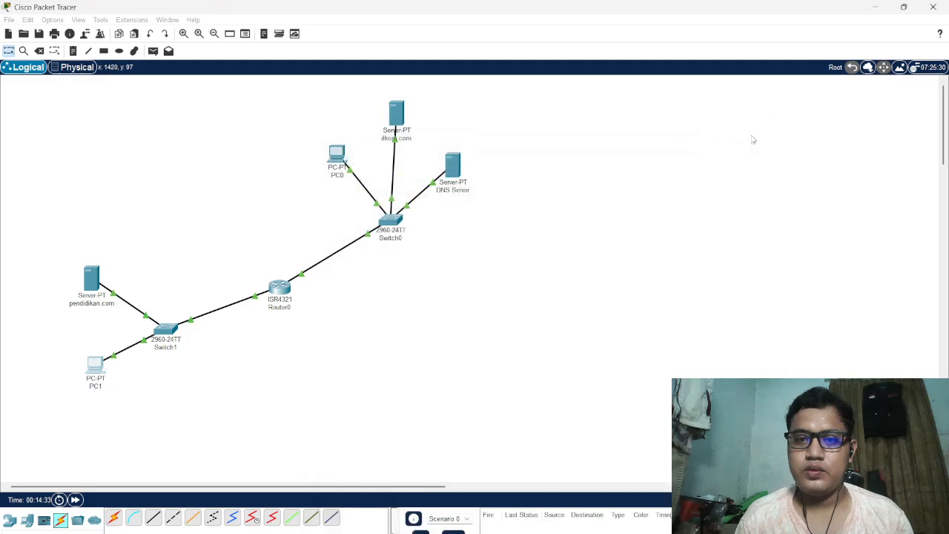